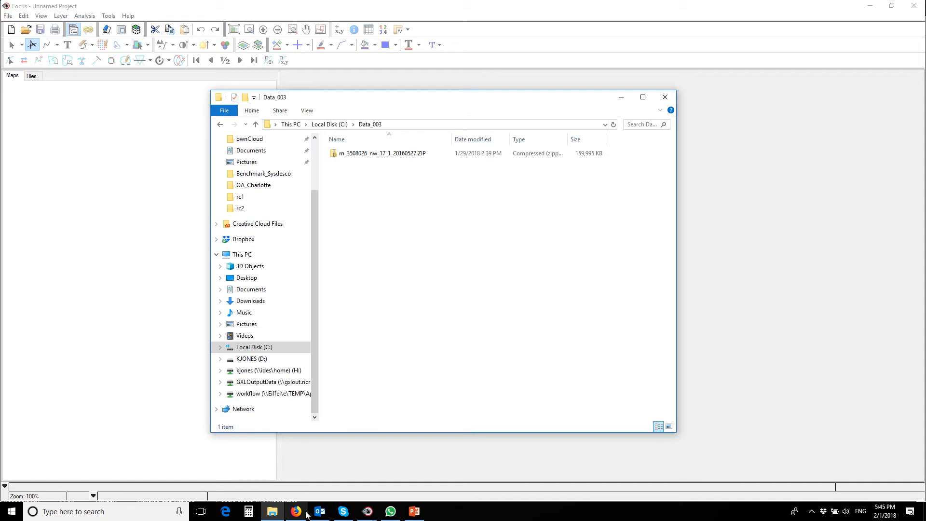
Step: Switch to Firefox and review the NAIP GEOTIFF search results in EarthExplorer, including the image acquired 27-MAY-16
mouse_move(298, 515)
left_click(301, 489)
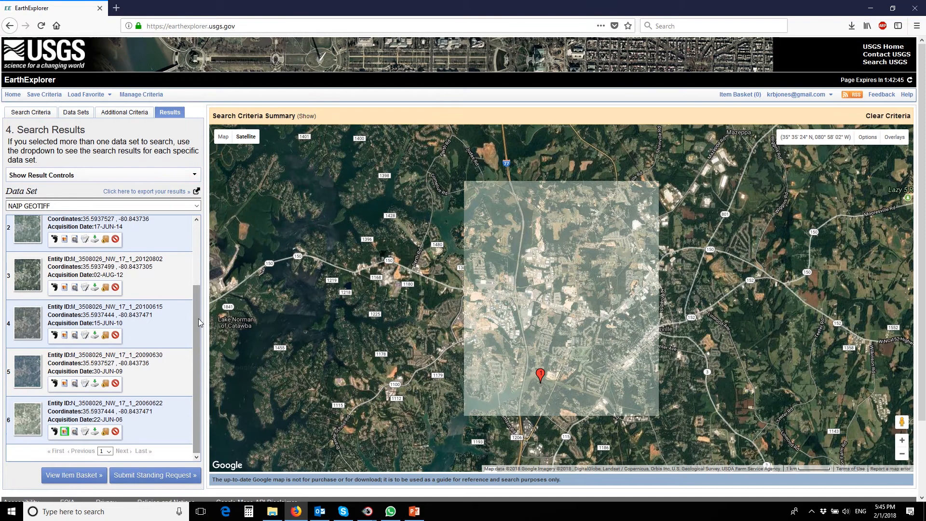
left_click_drag(198, 318, 198, 237)
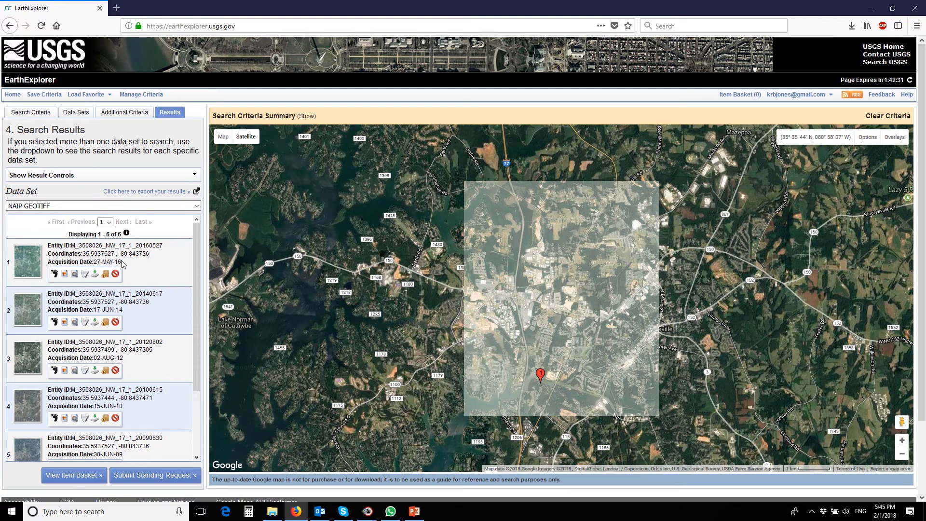
Step: Return to the Data_003 folder and load m_3508026_nw_17_1_20160527.tif into Focus
left_click(279, 511)
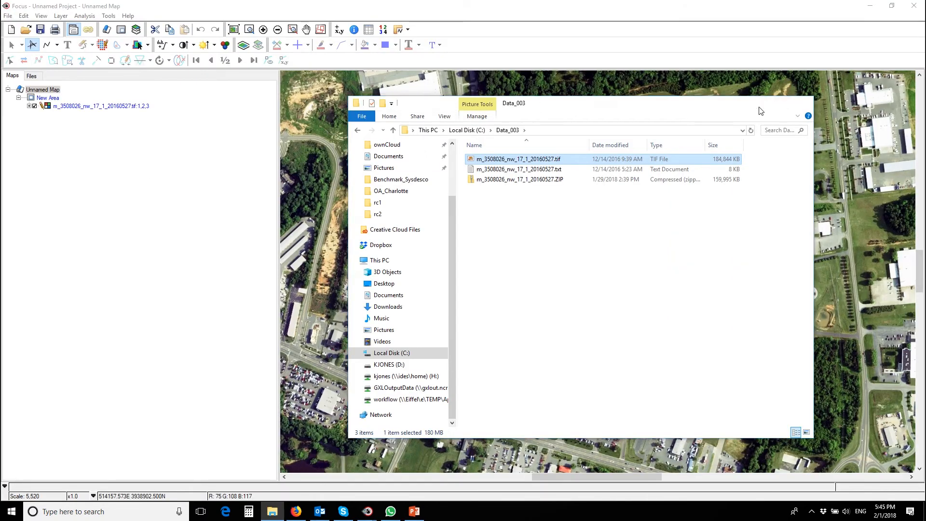
left_click(760, 108)
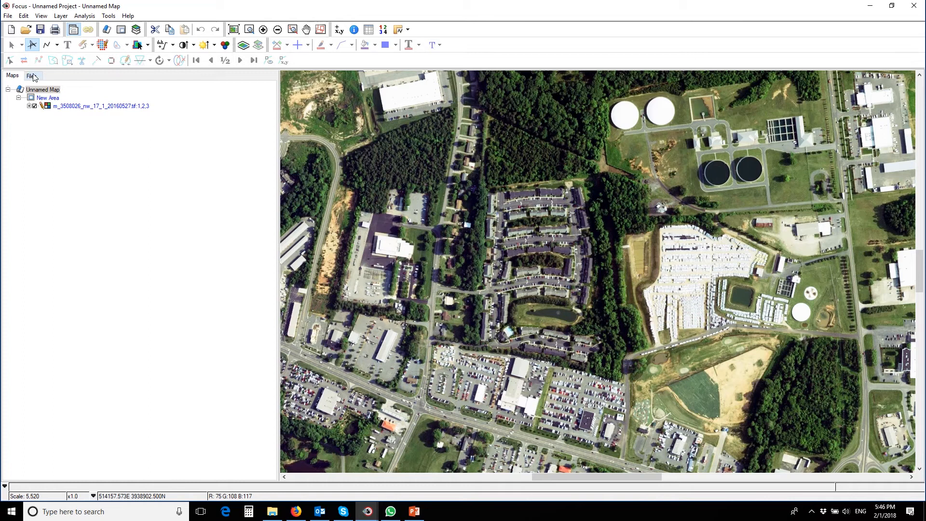
Step: List the TIF file's raster channels and rename channel 1 as Red and channel 2 as Green
left_click(31, 76)
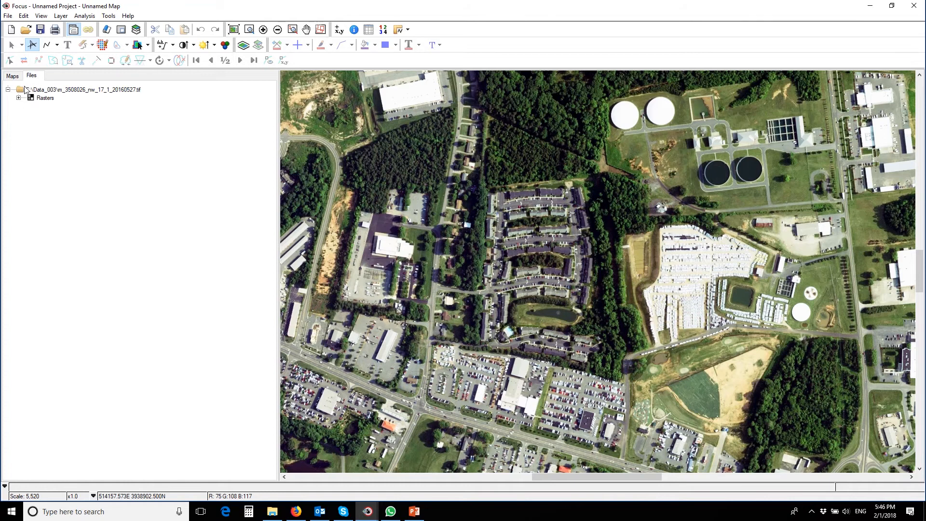
left_click(19, 98)
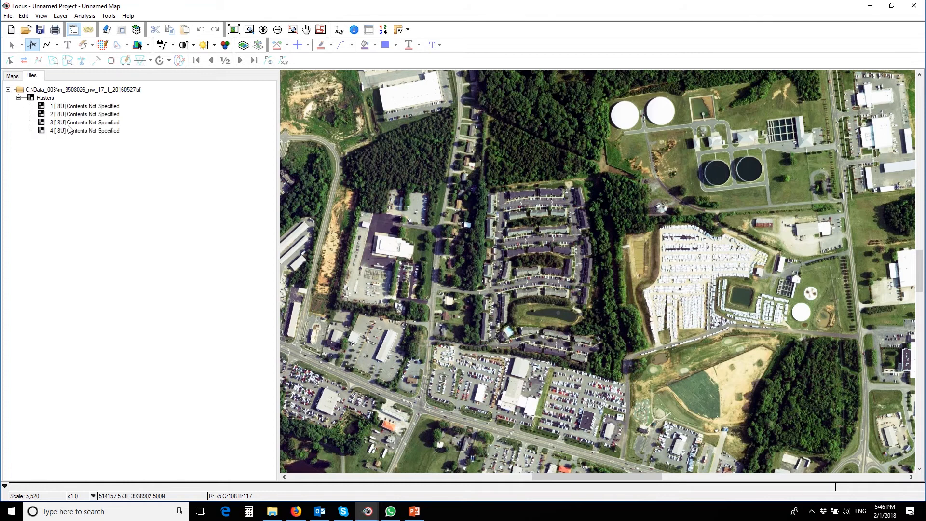
left_click(73, 107)
left_click(88, 107)
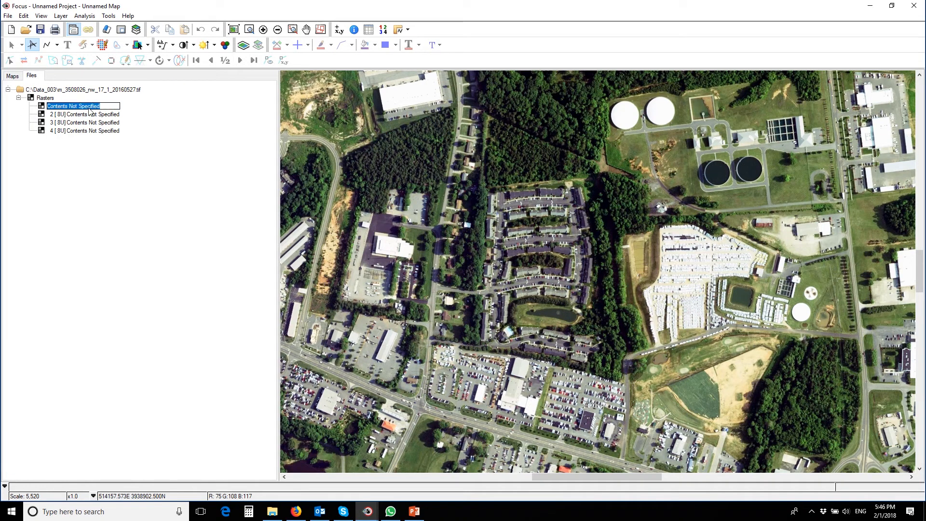
type("Red")
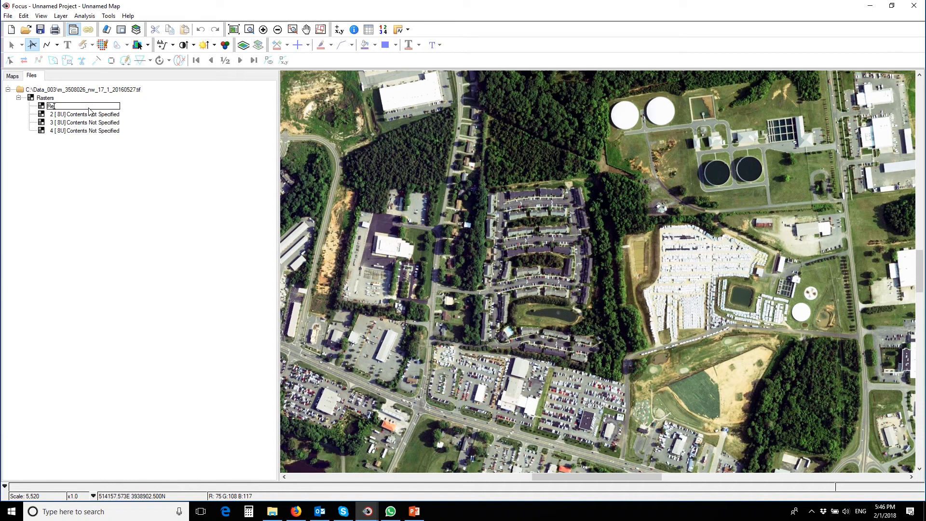
left_click(88, 114)
left_click(86, 117)
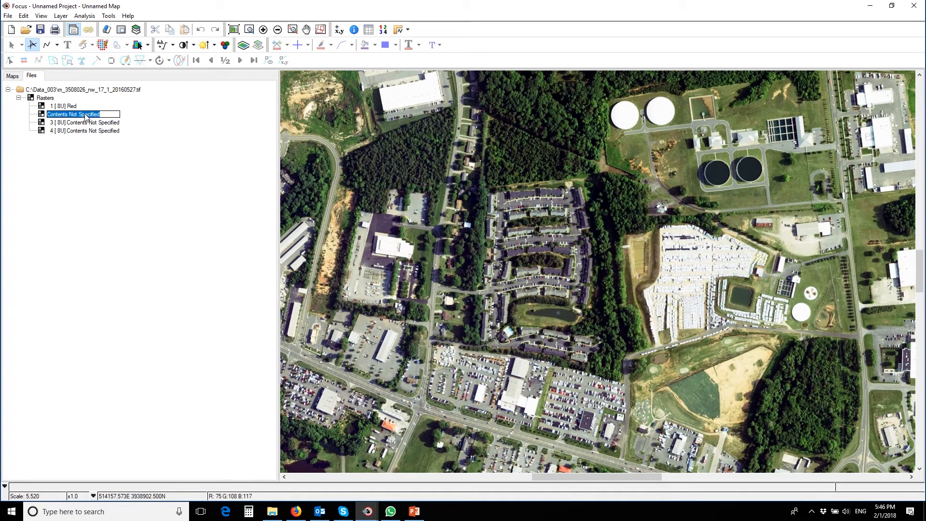
type("Green")
key("Return")
Step: Rename raster channel 3 as Blue and channel 4 as NIR
left_click(78, 125)
left_click(80, 126)
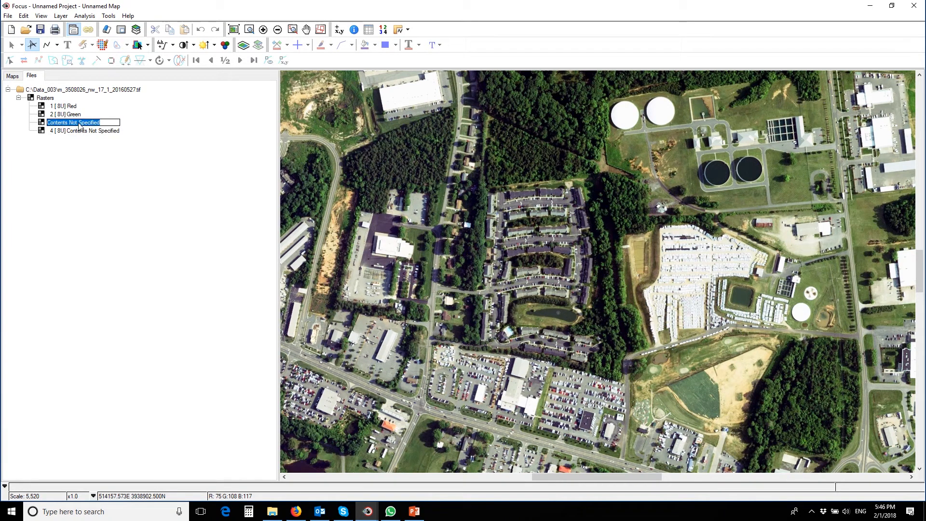
key("BackSpace")
key("Return")
left_click(82, 131)
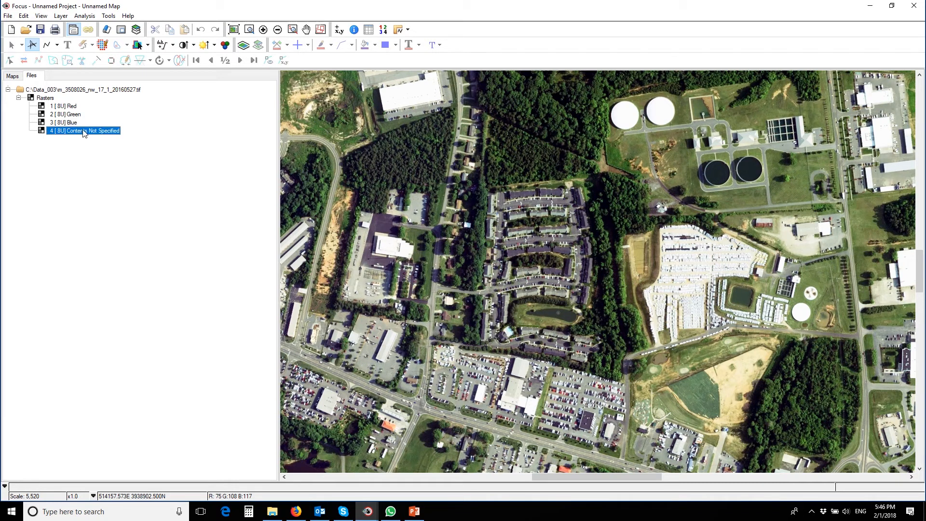
left_click(83, 132)
type("4IR")
key("Return")
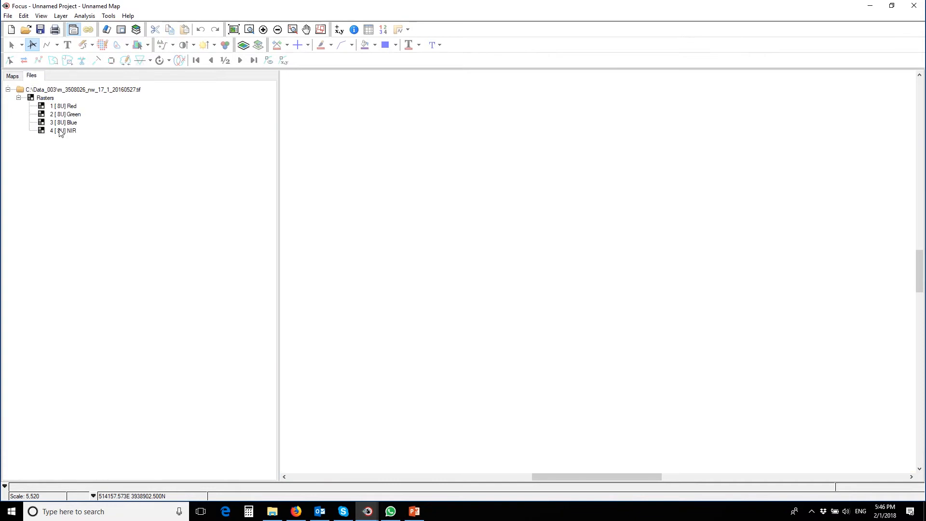
Step: Display the NIR, Green and Blue channels together as an RGB composite
left_click(60, 132)
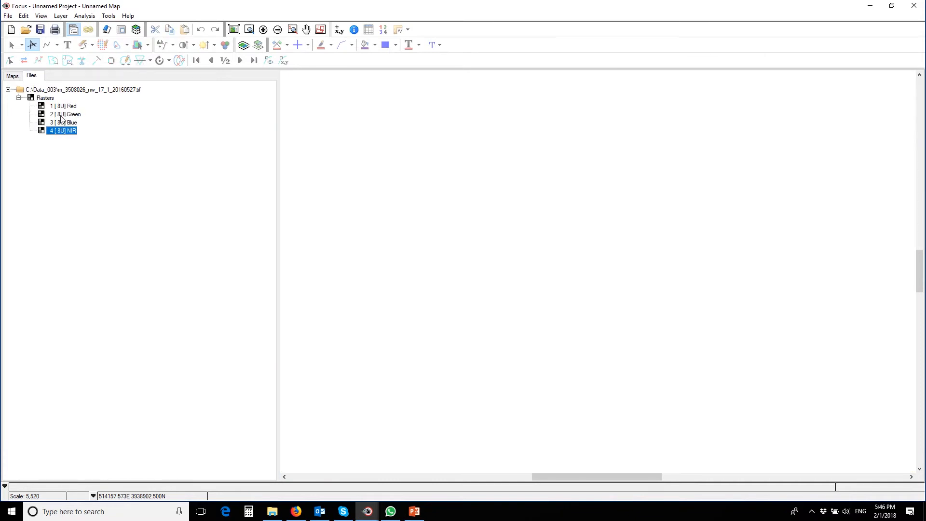
left_click(61, 116, "shift")
right_click(62, 124)
mouse_move(88, 155)
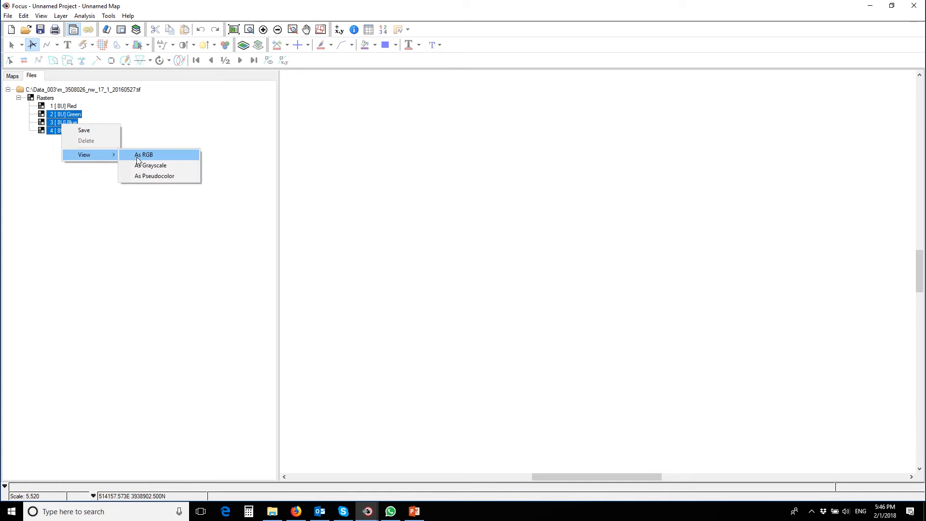
left_click(139, 158)
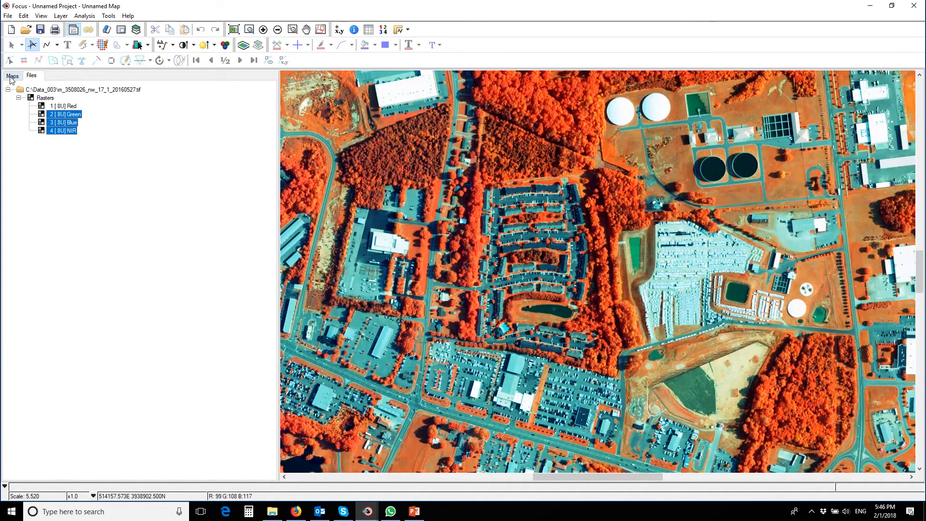
Step: Start Clipping/Subsetting on the m_3508026_nw_17_1_20160527.tif layer and include all four raster channels
left_click(11, 77)
left_click(69, 107)
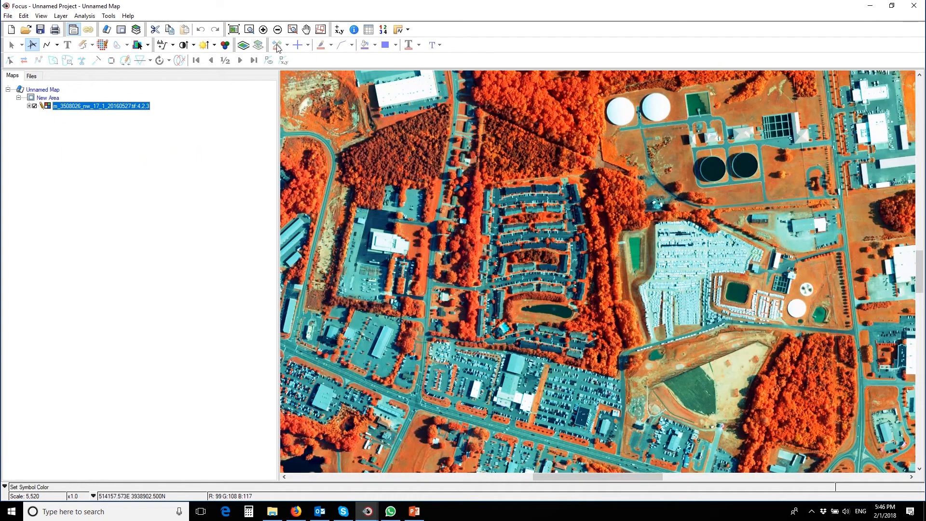
left_click(243, 31)
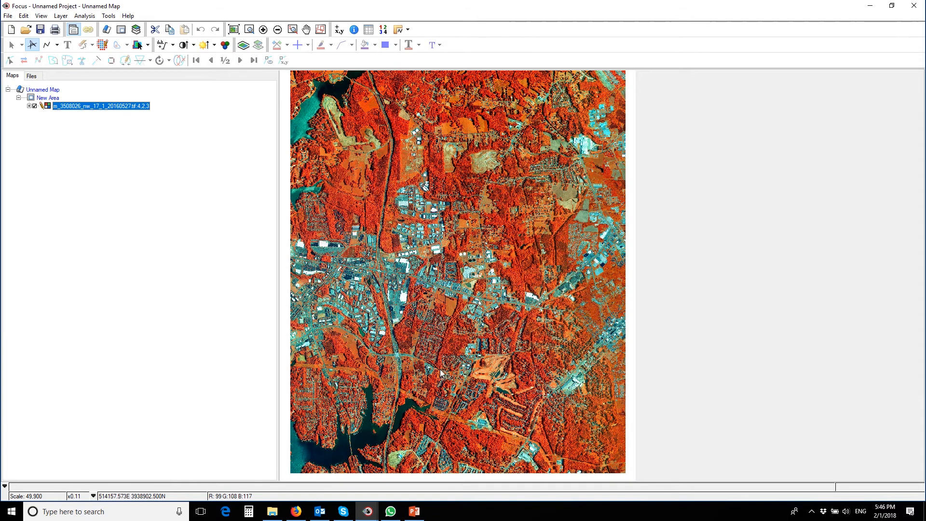
left_click(61, 16)
mouse_move(115, 18)
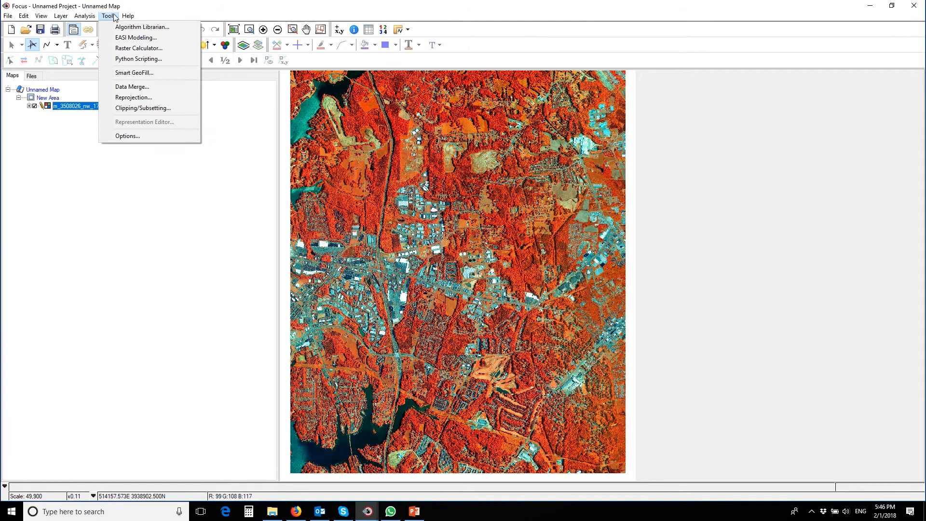
left_click(137, 111)
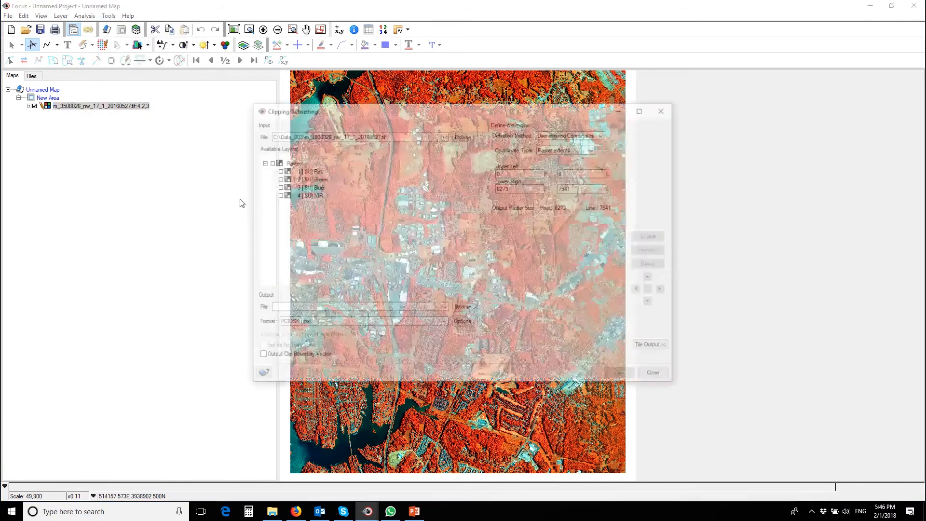
left_click_drag(364, 115, 199, 139)
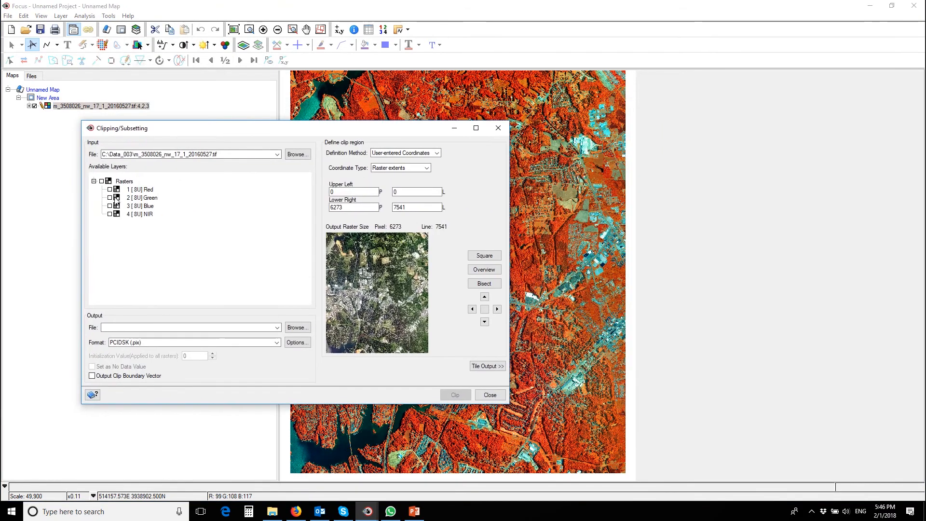
left_click(101, 182)
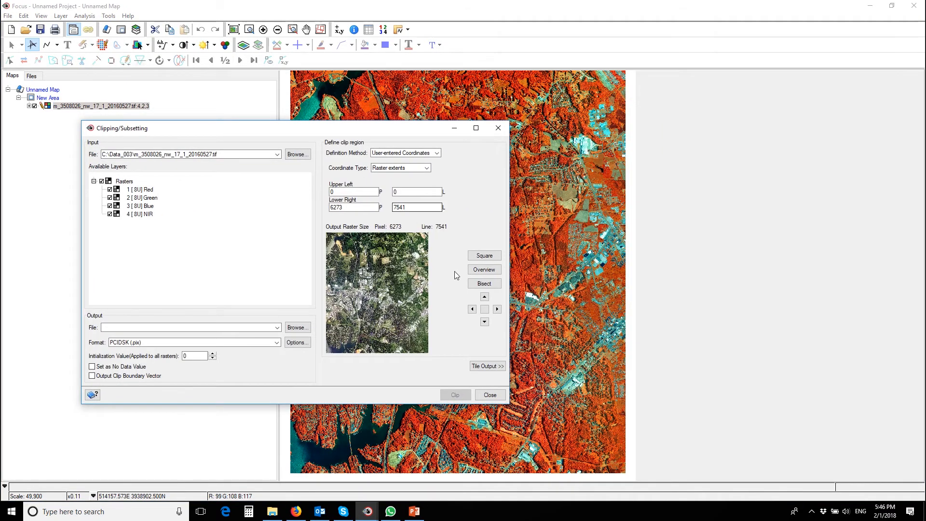
Step: Define the clip region over the image's southern part, from pixel 1149, line 5744 to pixel 4698, line 7364
left_click(485, 283)
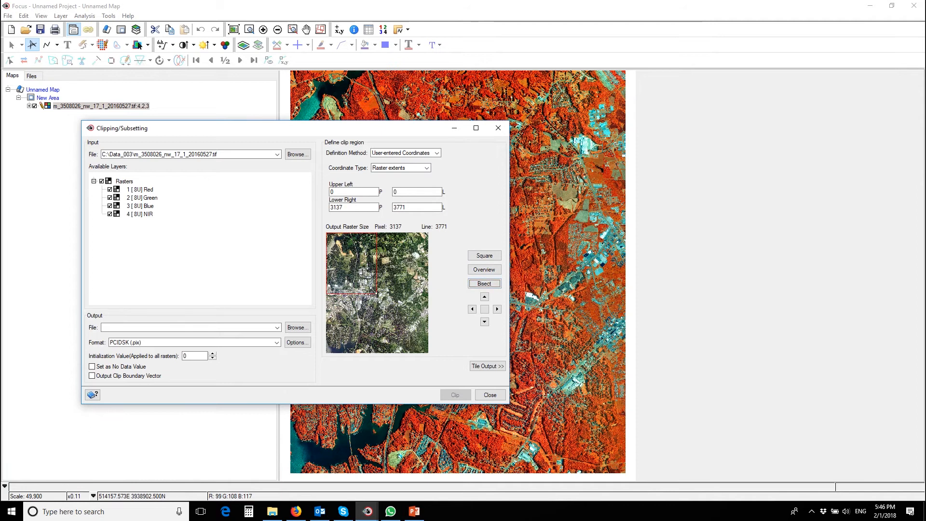
left_click_drag(374, 291, 377, 322)
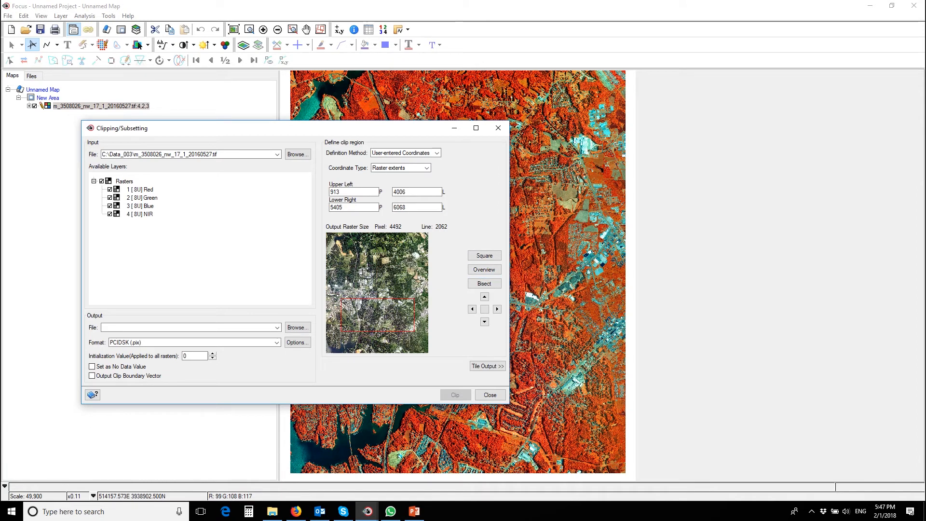
left_click_drag(341, 299, 374, 341)
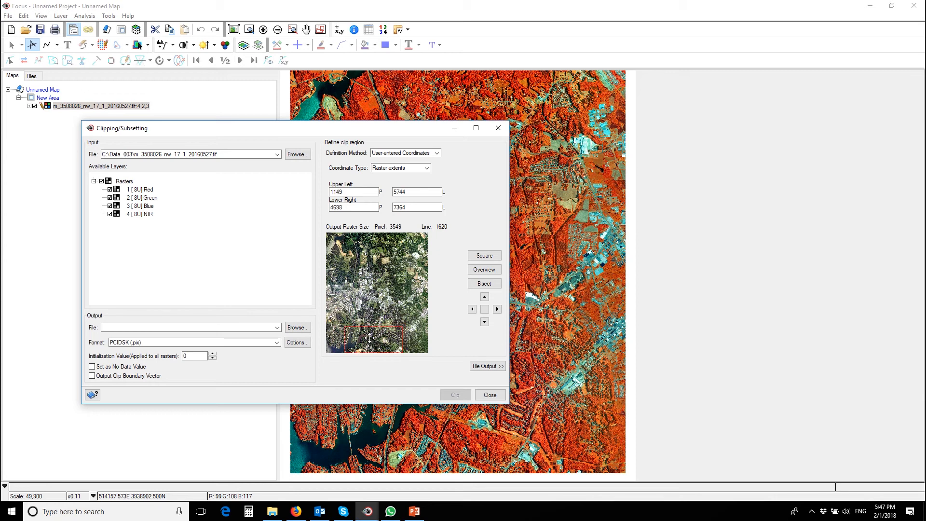
Step: Clip the region to C:\Data_003\Subset_NAIP.pix in PCIDSK format and close the clipping tool
left_click(296, 327)
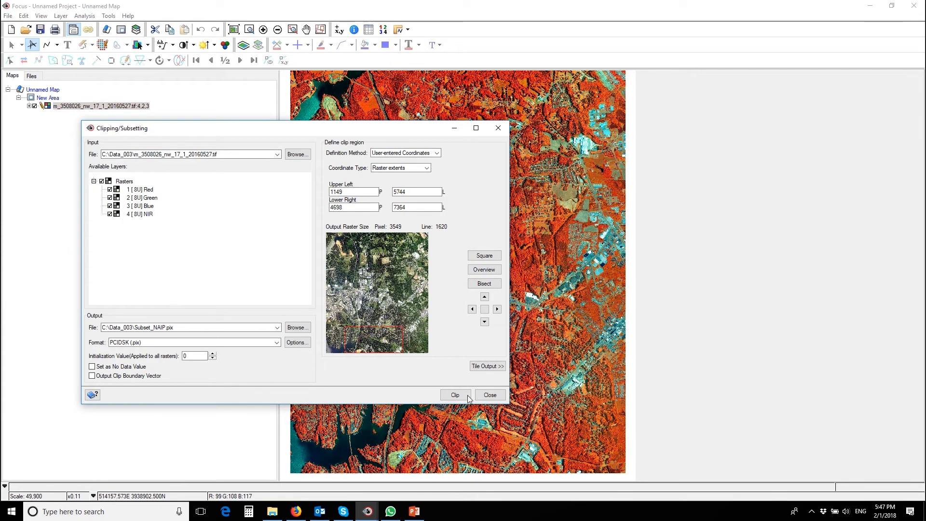
left_click(454, 395)
left_click(497, 397)
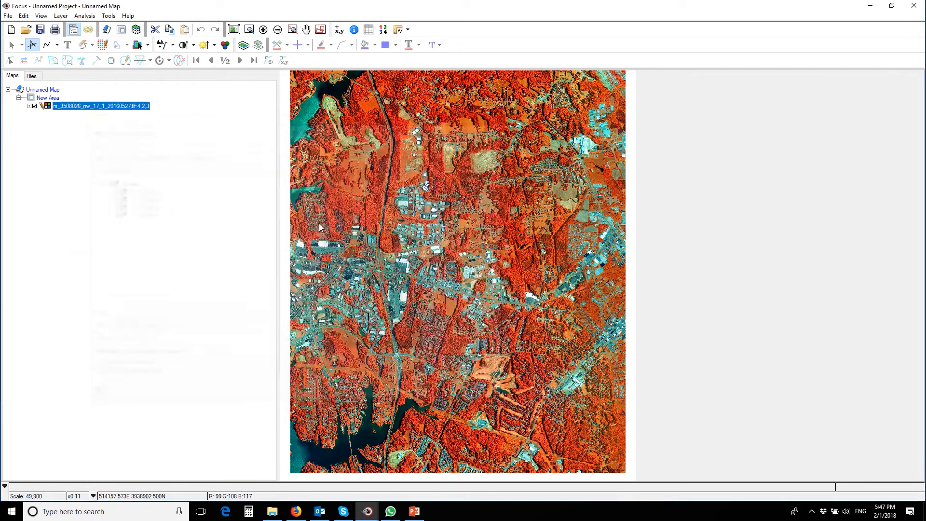
Step: Start a new project without saving the current one and open Subset_NAIP.pix
left_click(11, 30)
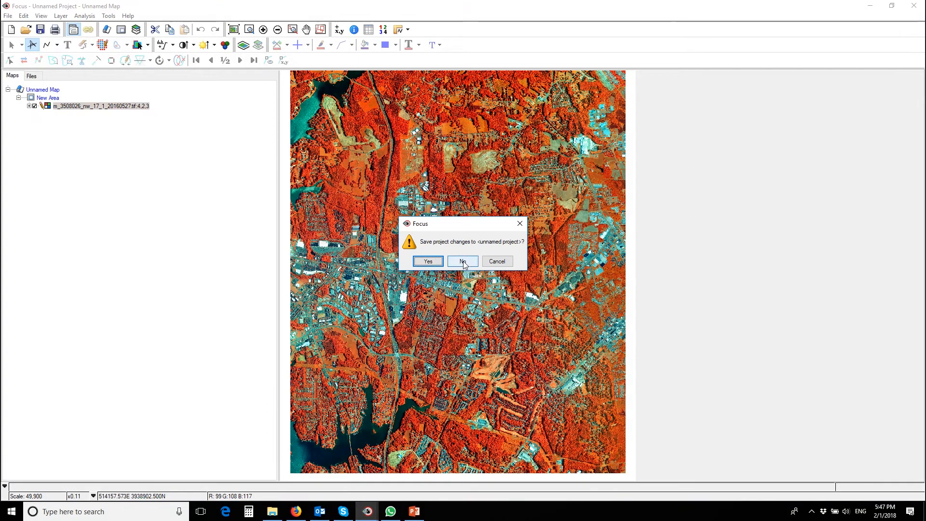
left_click(466, 260)
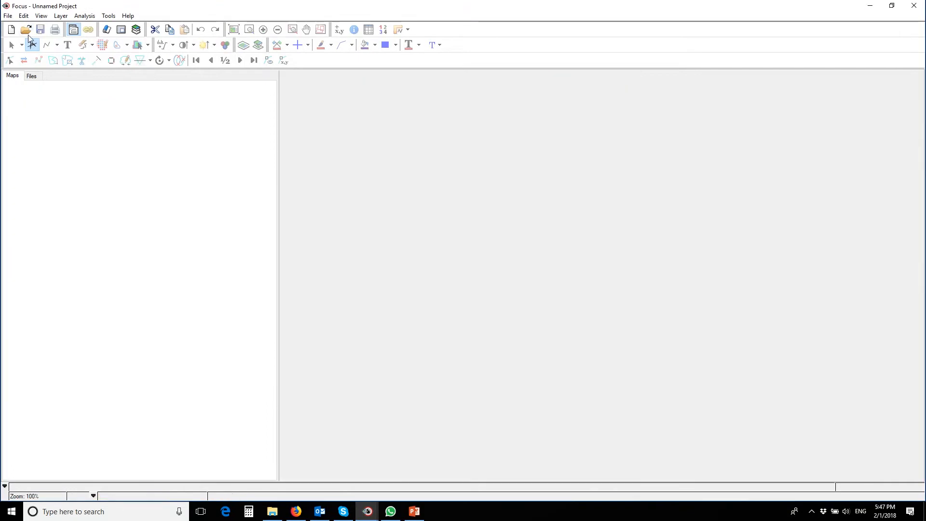
left_click(25, 29)
double_click(75, 98)
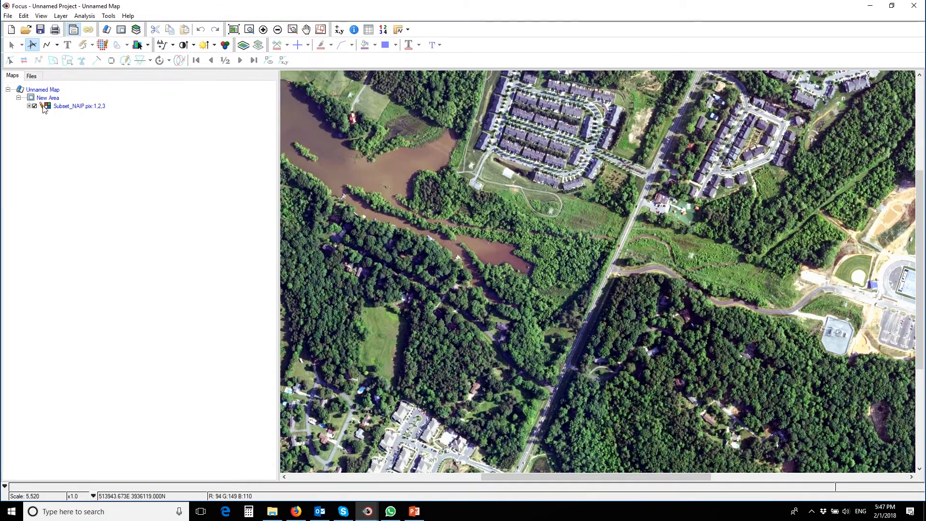
Step: Map the NIR channel of the Subset_NAIP.pix layer to red with the RGB Mapper
right_click(43, 108)
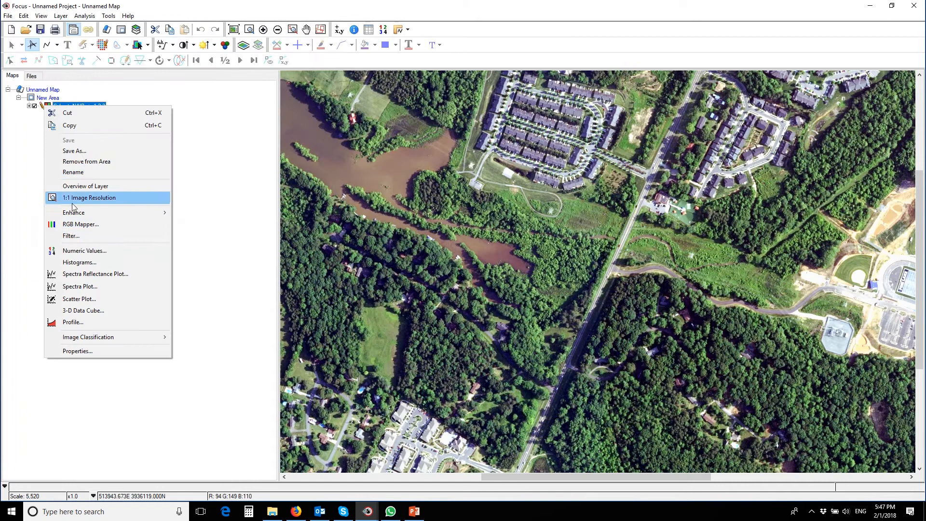
left_click(80, 226)
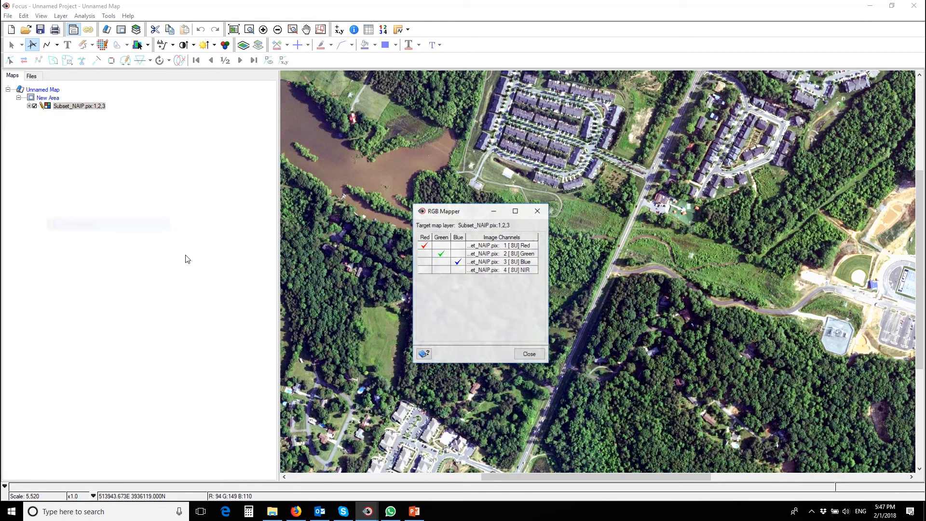
left_click(424, 270)
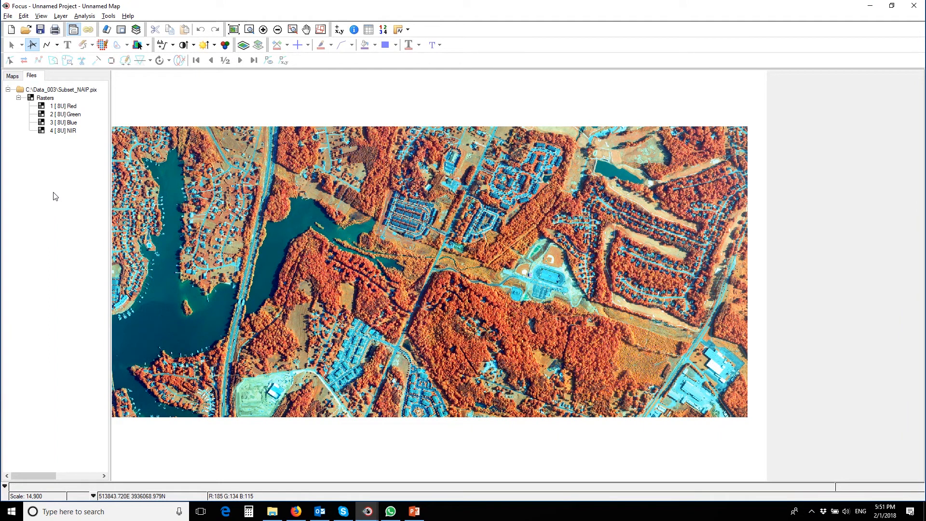
Step: Open the VEGINDEX vegetation-index algorithm from the Algorithm Librarian
left_click(40, 92)
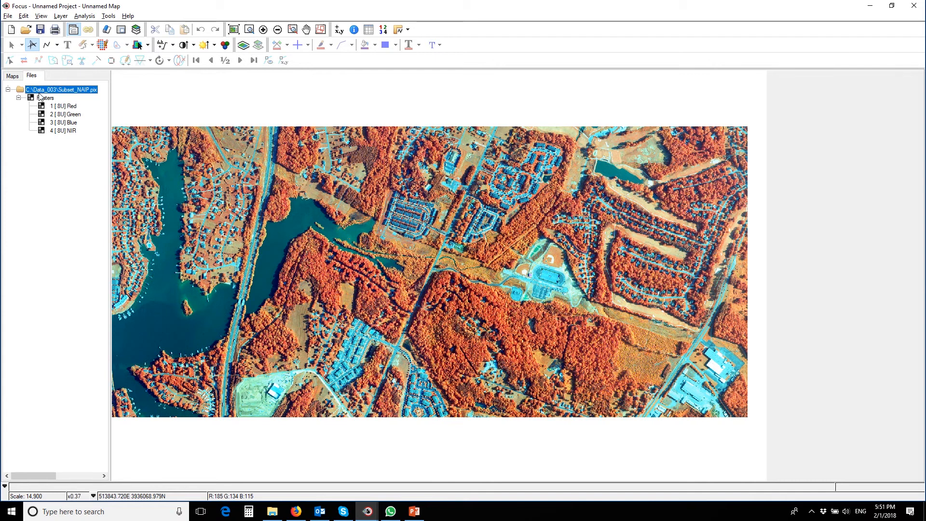
left_click(108, 16)
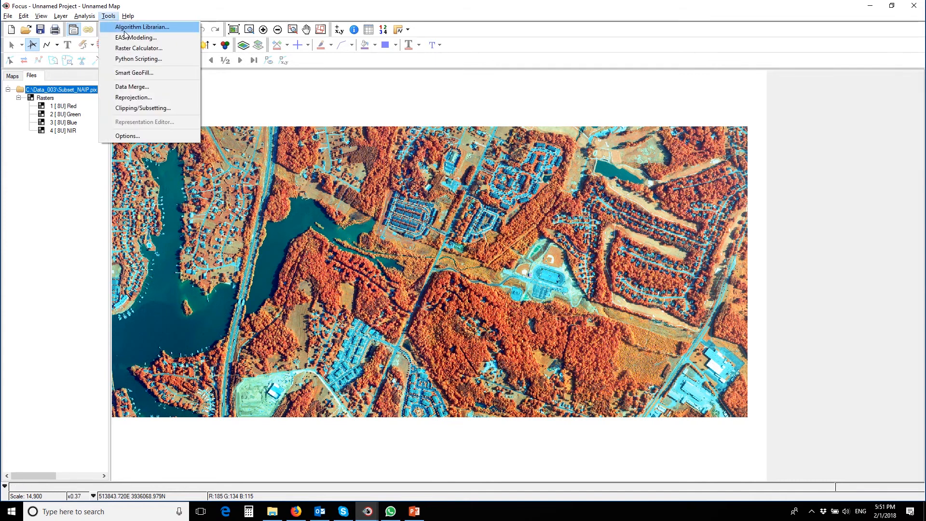
left_click(127, 28)
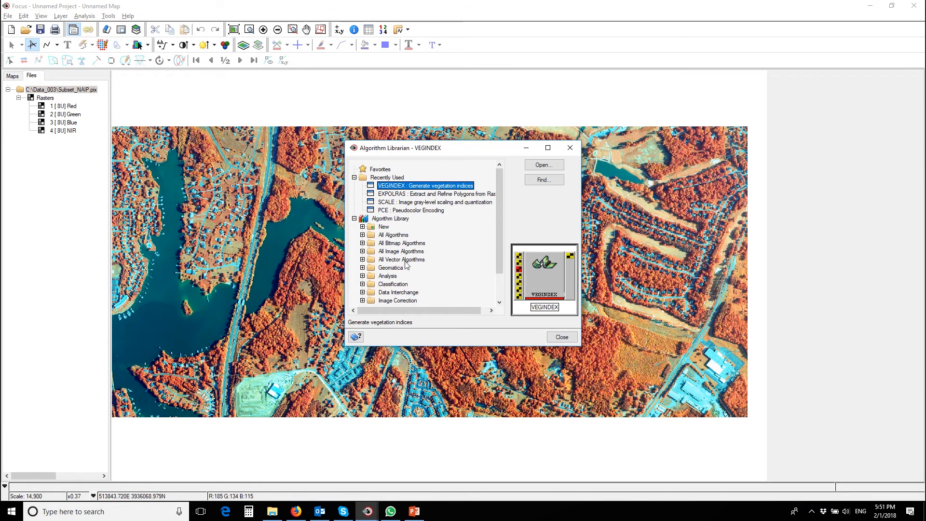
left_click(544, 165)
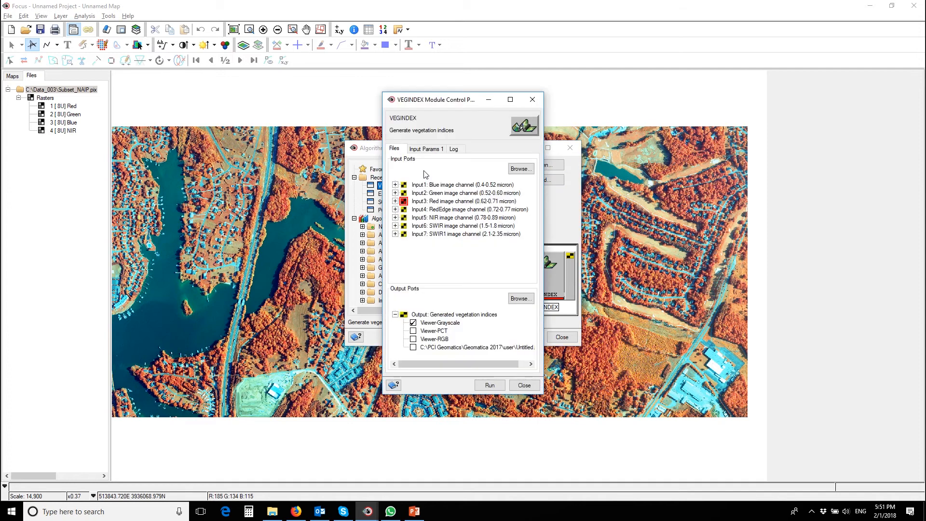
Step: Assign channel 1 Red of Subset_NAIP.pix to VEGINDEX's red image channel input
left_click(442, 201)
left_click(395, 201)
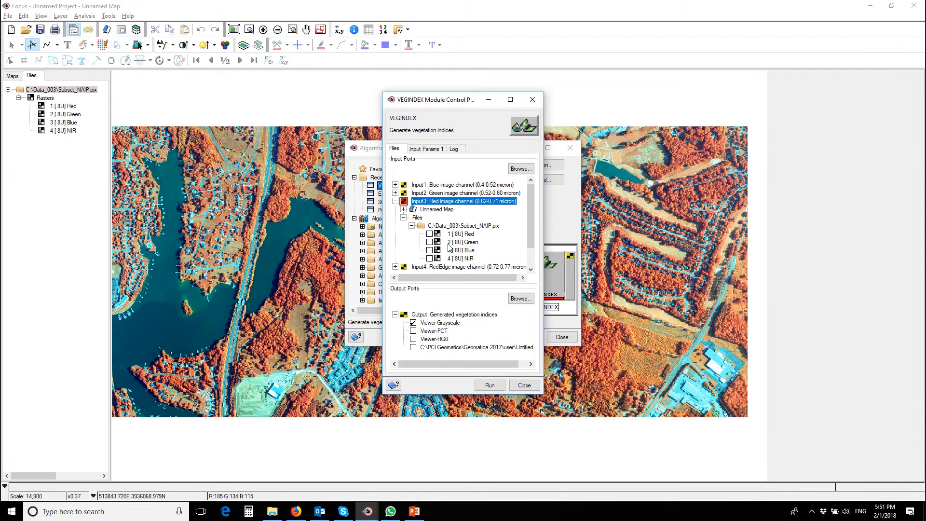
left_click(429, 234)
left_click(395, 201)
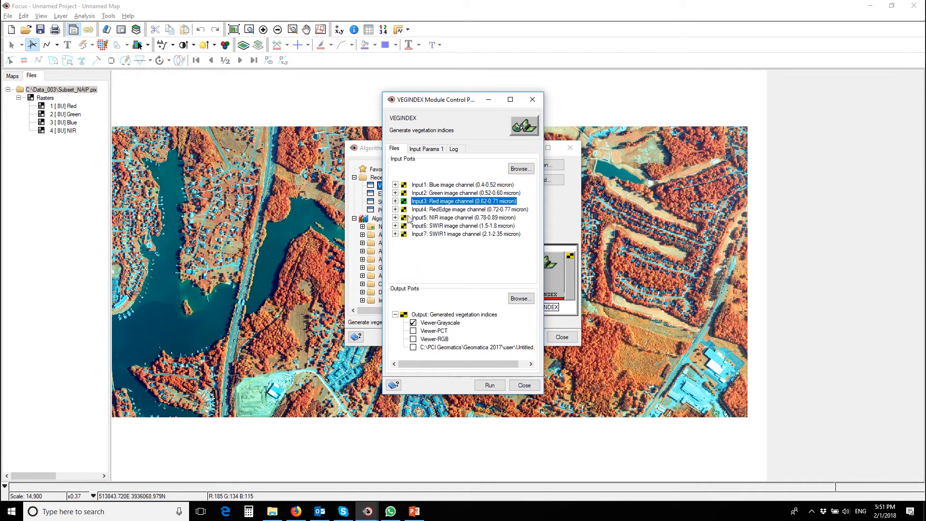
Step: Assign channel 4 NIR of Subset_NAIP.pix to VEGINDEX's NIR image channel input
left_click(442, 210)
left_click(421, 218)
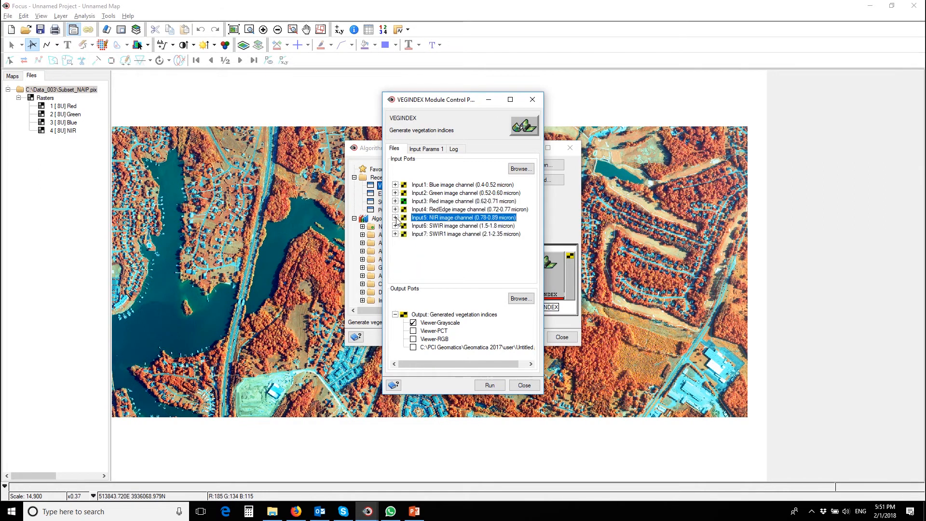
left_click(396, 218)
left_click(429, 266)
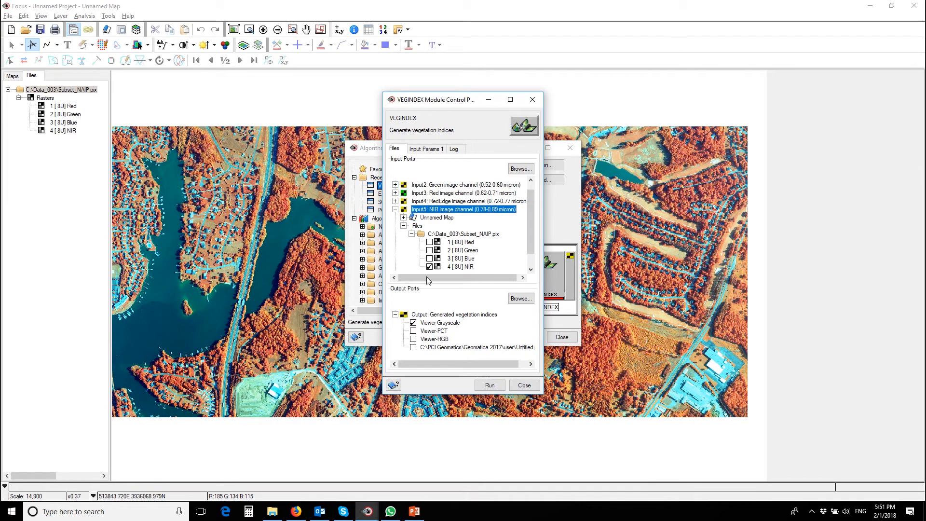
left_click(395, 209)
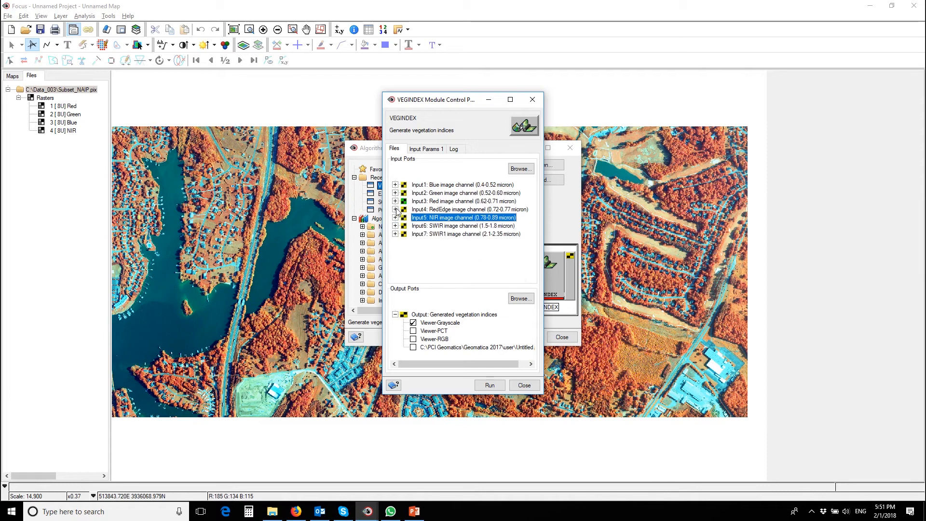
Step: Direct the VEGINDEX output to C:\Data_003\Subset_NAIP.pix only, turning off the Viewer-Grayscale output
left_click(430, 347)
left_click(519, 299)
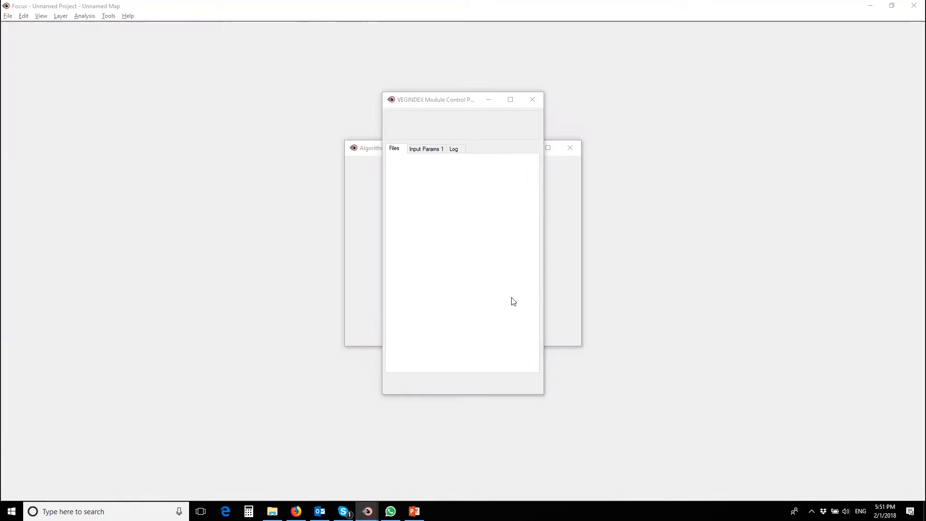
left_click(467, 156)
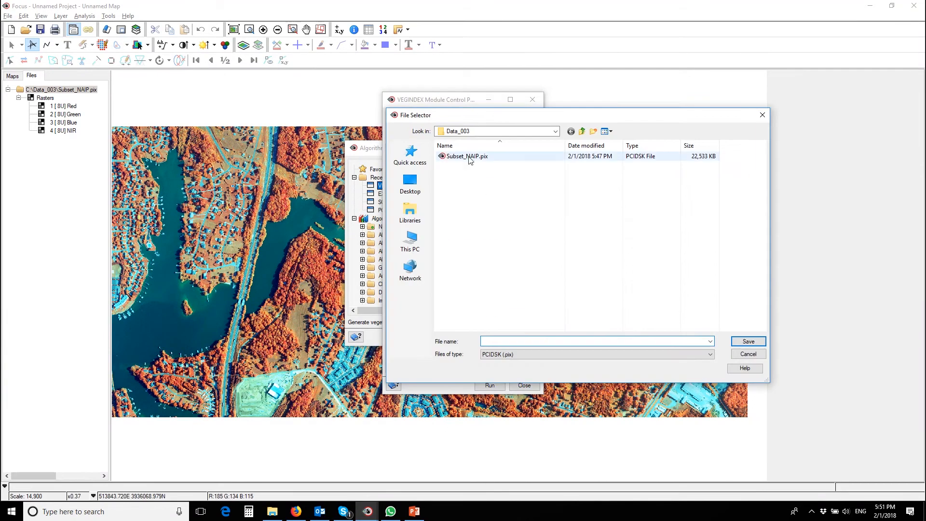
left_click(748, 341)
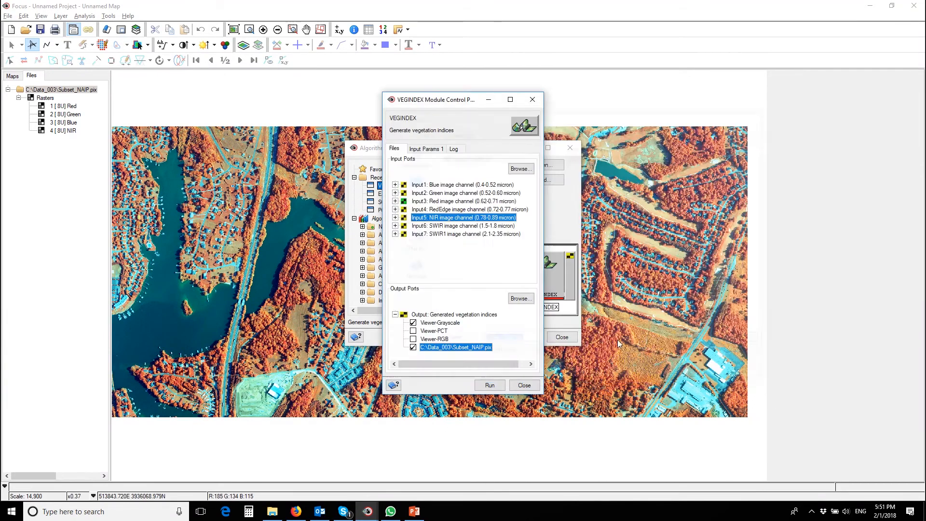
left_click(413, 323)
Step: Choose NDVI as the index to calculate, run VEGINDEX, and close the module and the Algorithm Librarian
left_click(424, 149)
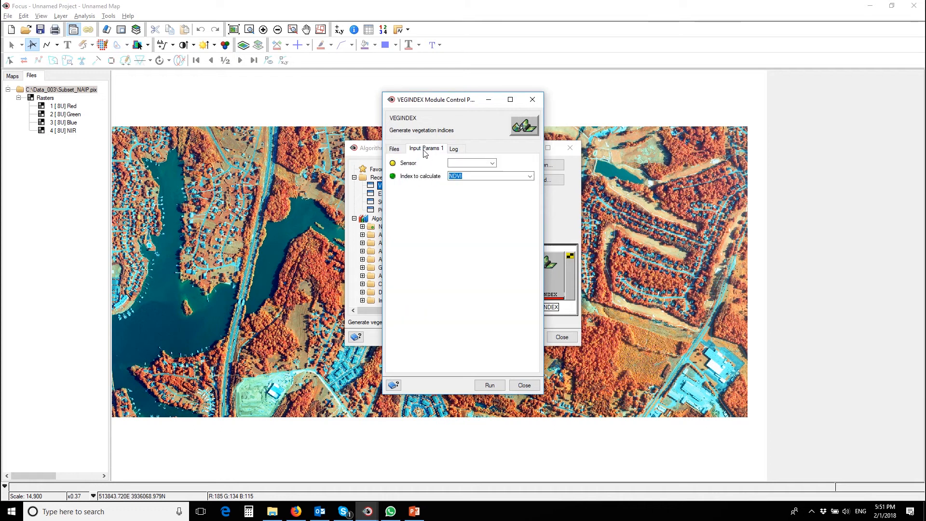
left_click(530, 177)
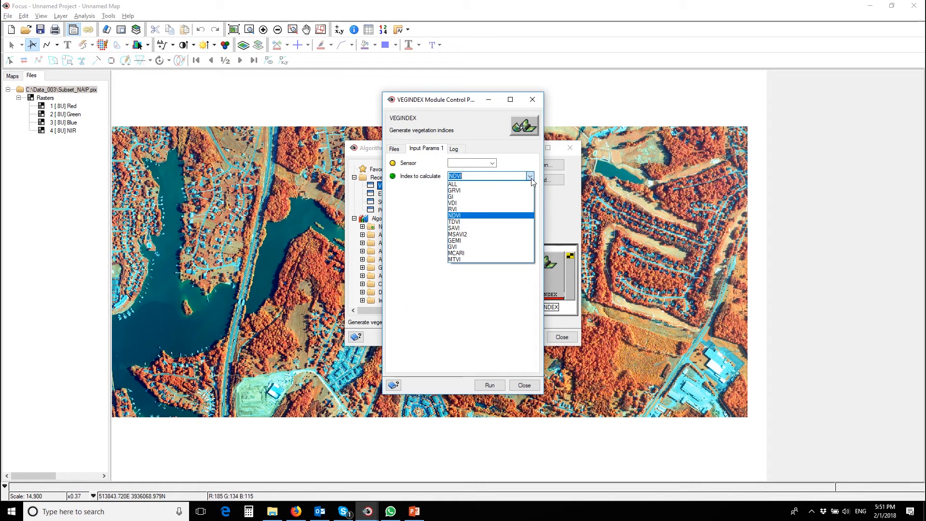
left_click(461, 217)
left_click(394, 150)
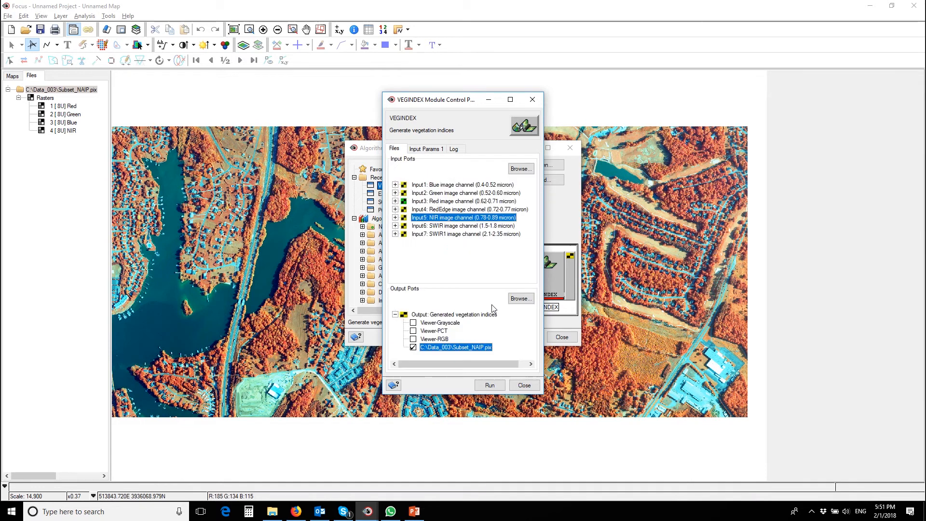
left_click(492, 385)
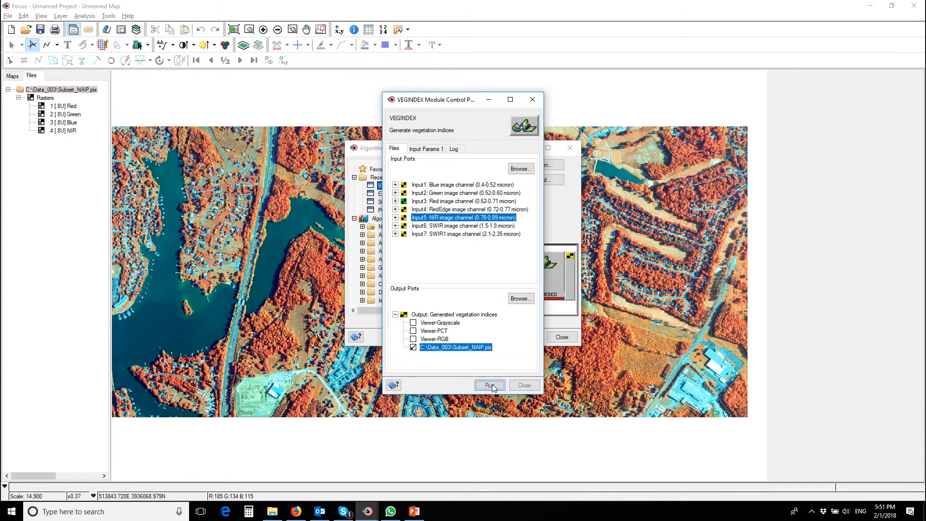
left_click(525, 386)
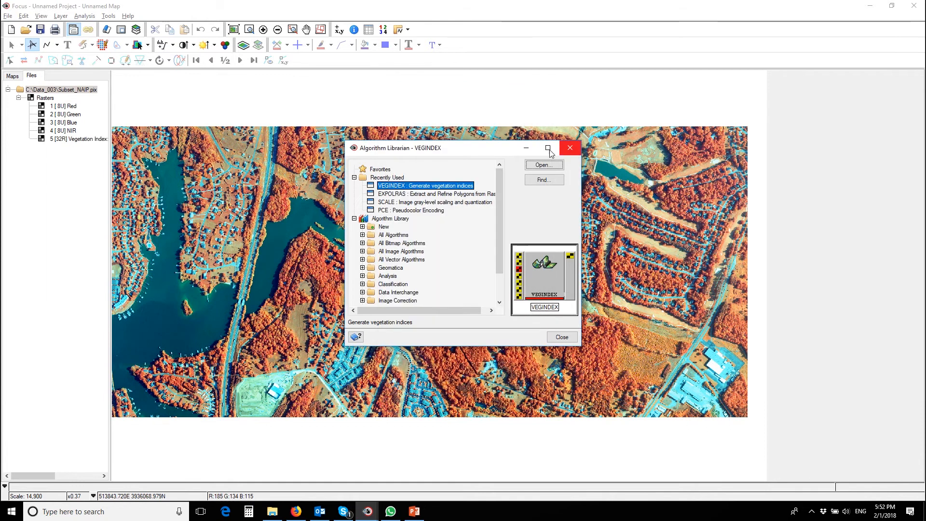
left_click(572, 148)
Step: Rename the new vegetation index channel of Subset_NAIP.pix as NDVI
left_click(68, 139)
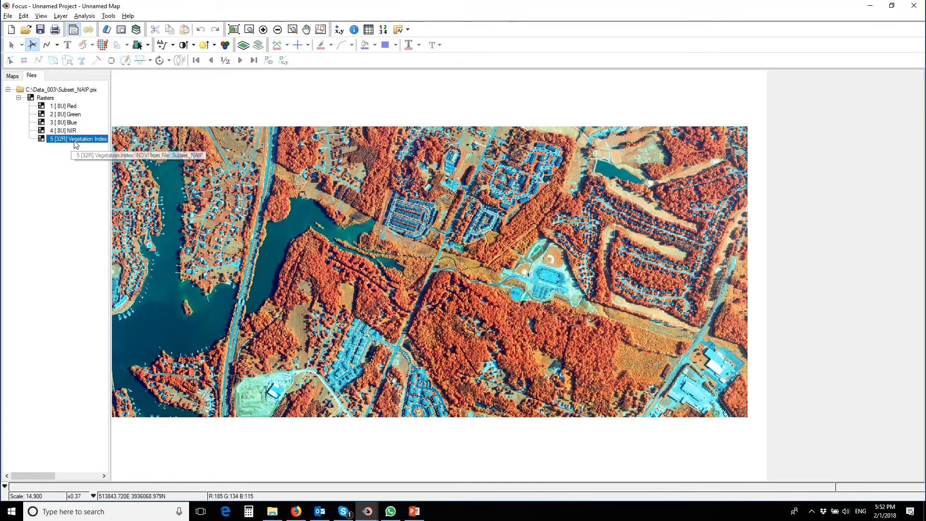
left_click(74, 141)
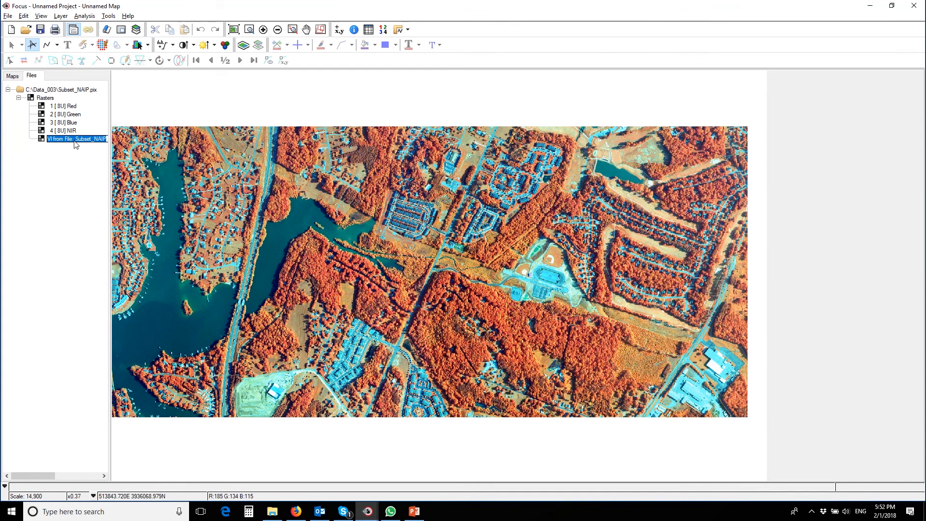
type("IDVI")
left_click(68, 177)
Step: Display the NDVI channel as a grayscale layer and fit the whole image in the map view
right_click(70, 139)
mouse_move(97, 170)
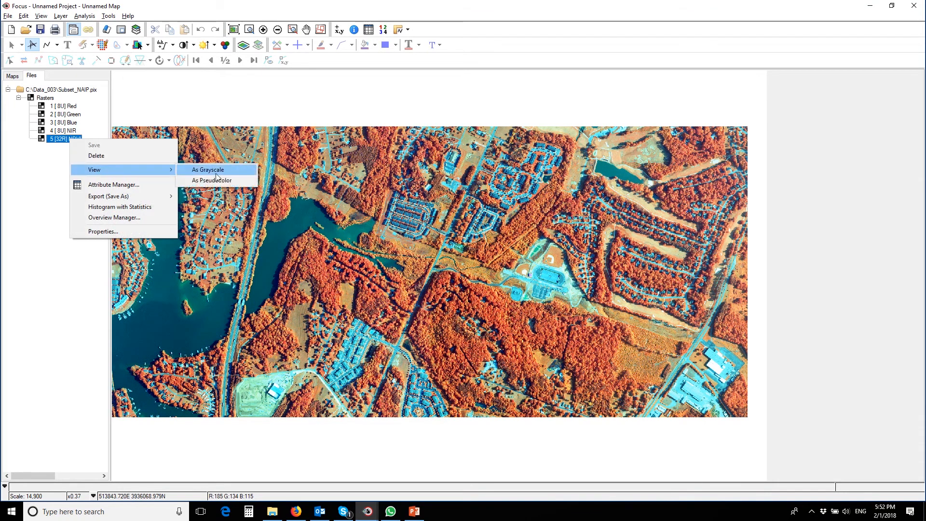
left_click(210, 170)
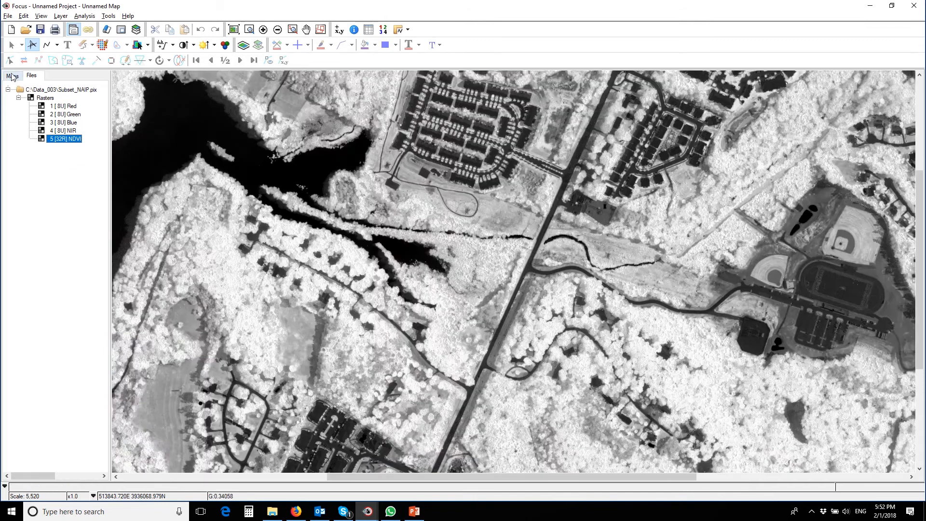
left_click(13, 75)
left_click(233, 29)
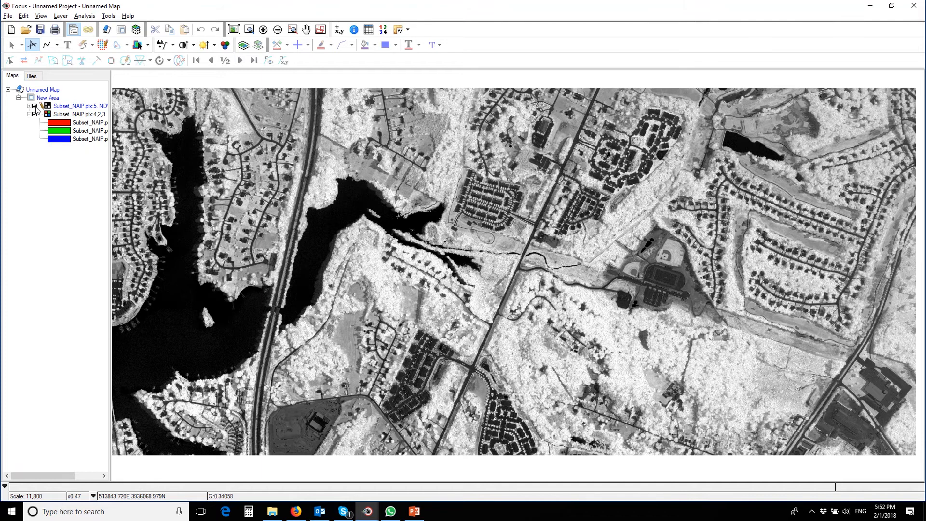
Step: Examine the numeric pixel values of the NDVI layer, sampling a point on the lake
left_click(77, 107)
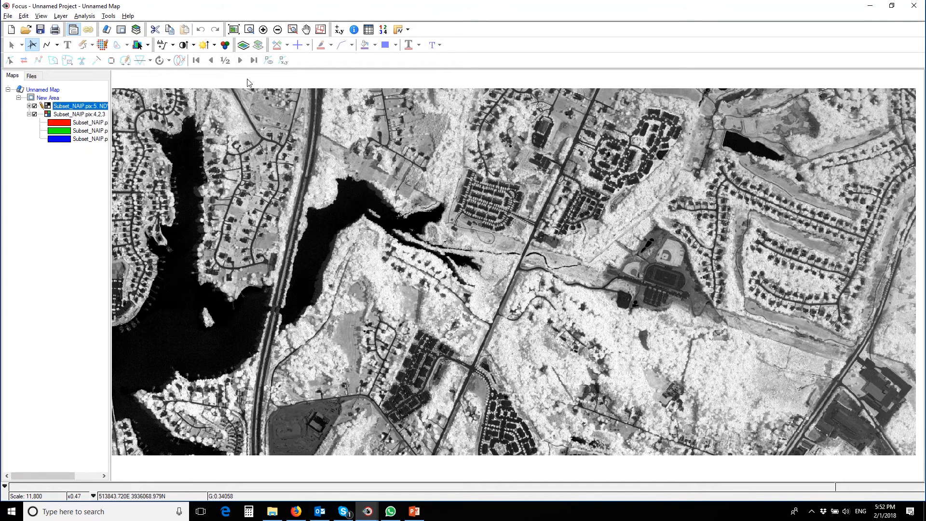
left_click(369, 29)
left_click_drag(471, 198, 564, 183)
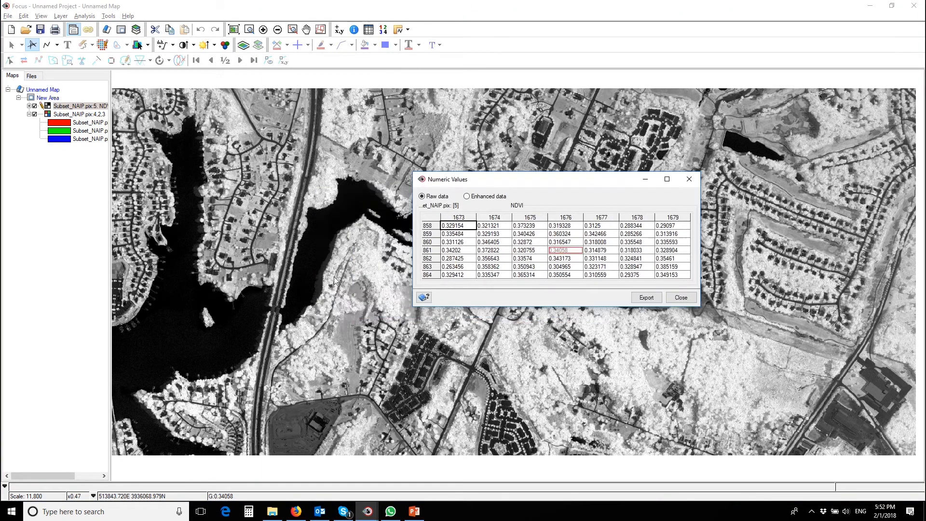
left_click(318, 247)
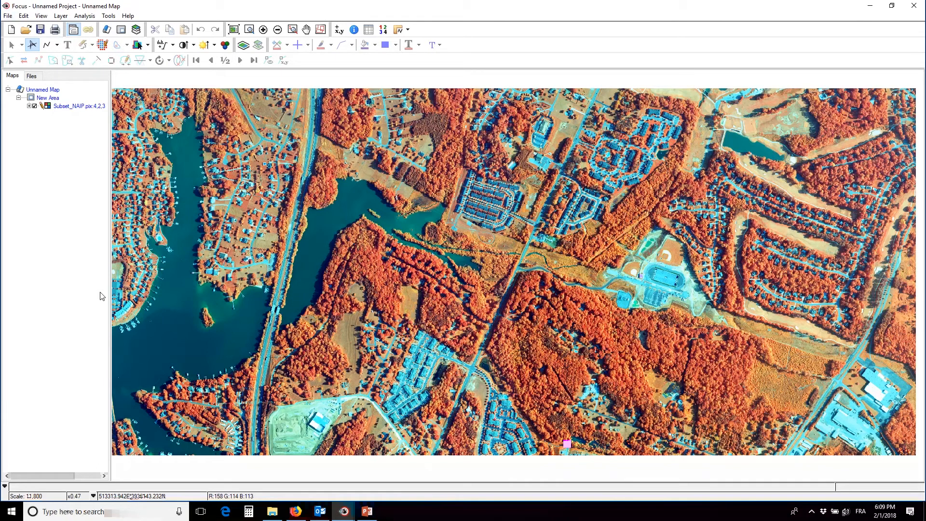
Step: Open Object Analyst and choose the Segmentation operation
left_click(84, 15)
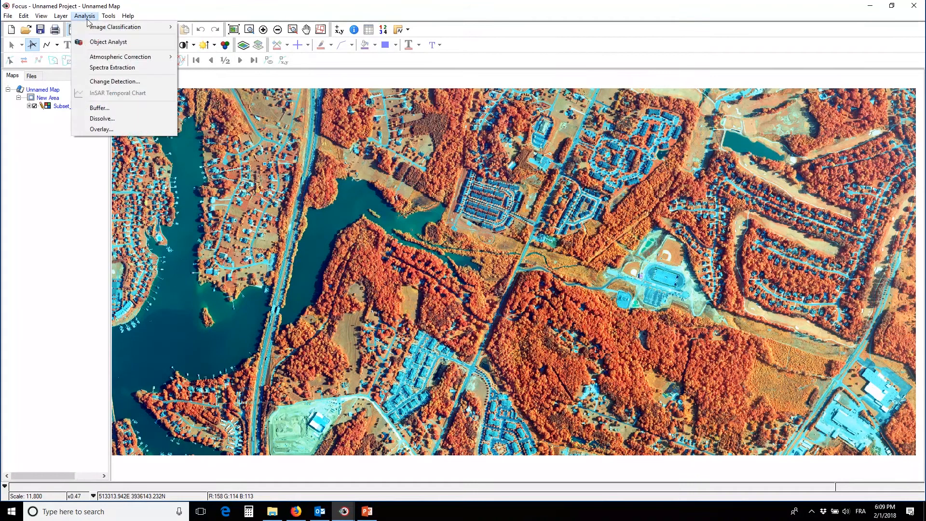
left_click(99, 42)
left_click(350, 186)
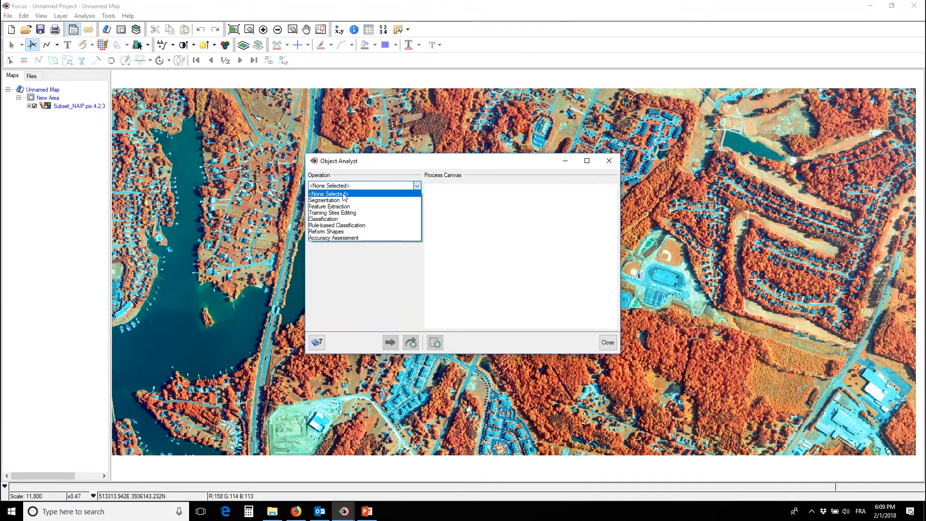
left_click(342, 200)
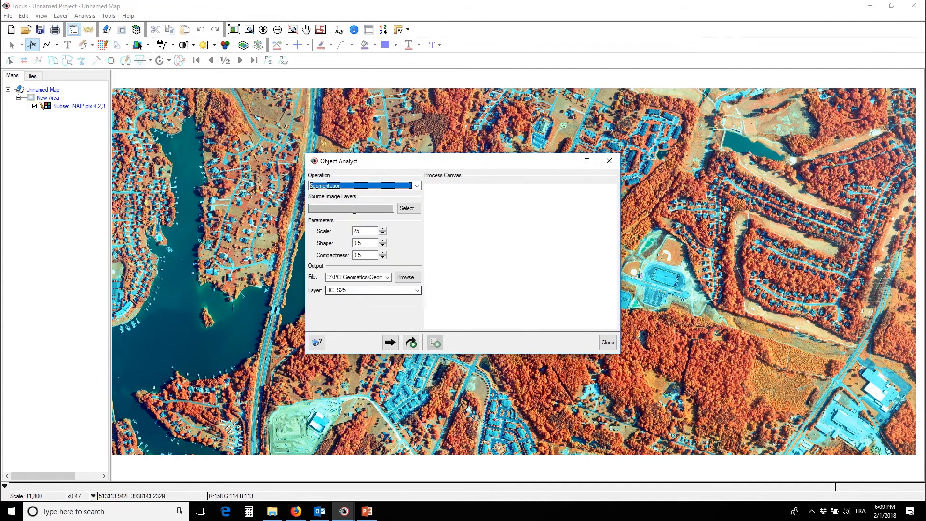
Step: Select the Red, Green, Blue and NIR channels of C:\Data_003\Subset_NAIP.pix as the segmentation source layers
left_click(409, 209)
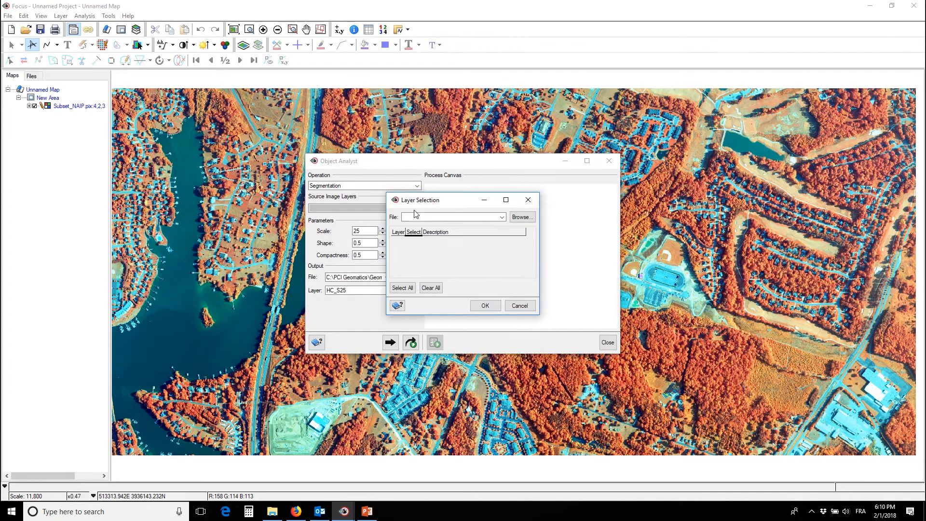
left_click_drag(435, 206, 491, 204)
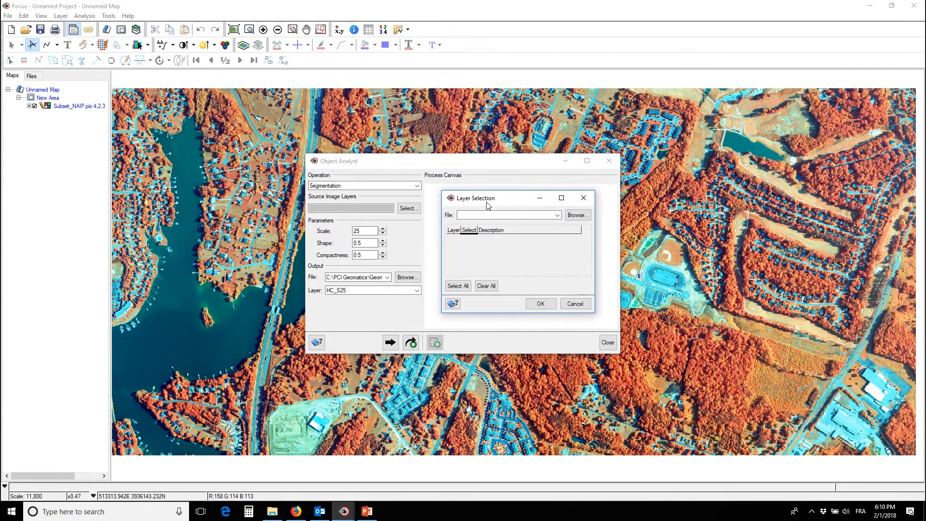
left_click(556, 215)
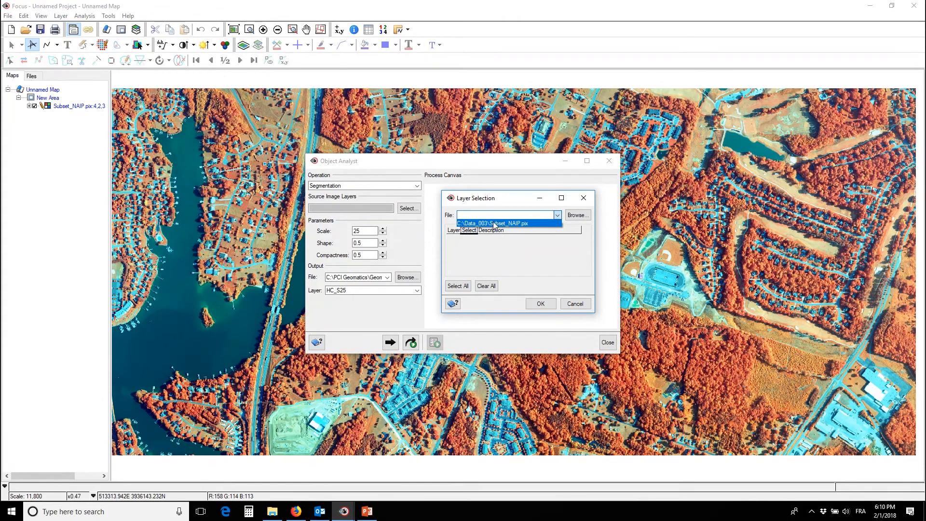
left_click(495, 224)
left_click(469, 238)
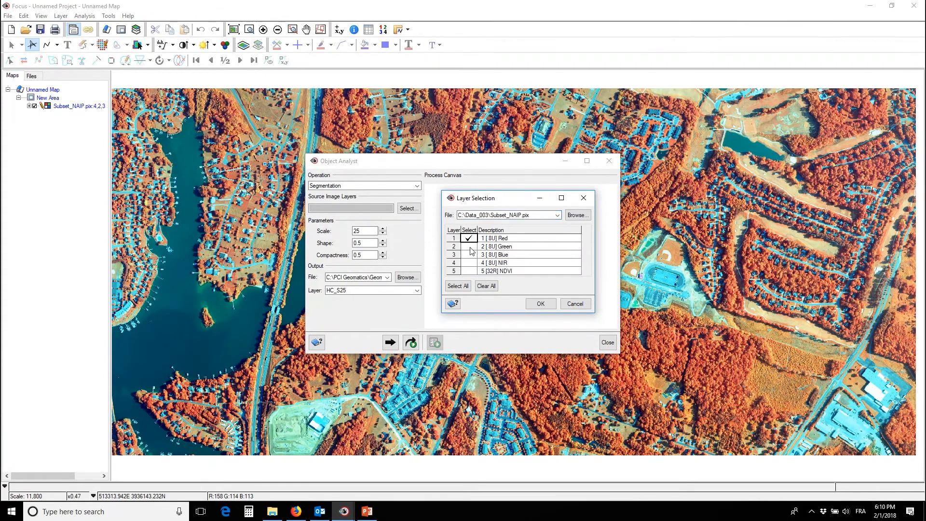
left_click(469, 247)
left_click(469, 255)
left_click(469, 263)
left_click(541, 304)
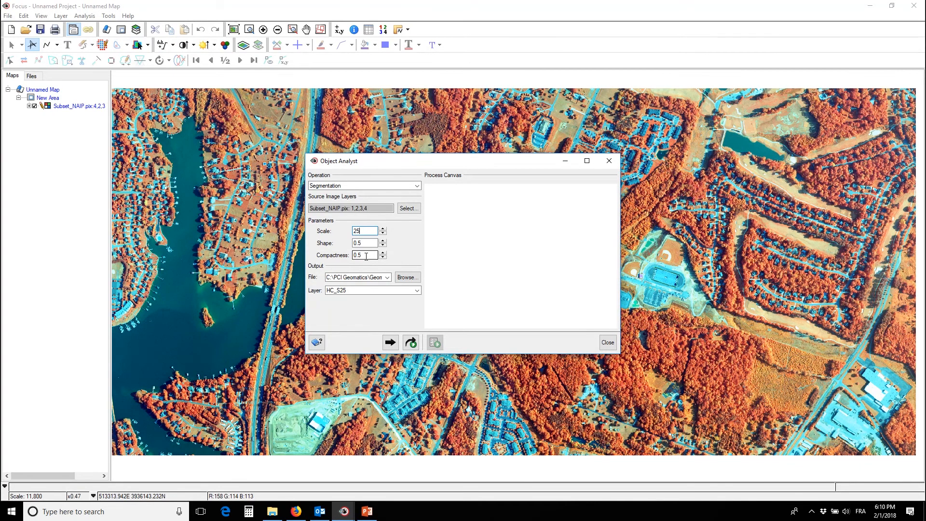
Step: Set the segmentation output file to Seg_25 in PCIDSK format in the Data_003 folder
left_click(406, 277)
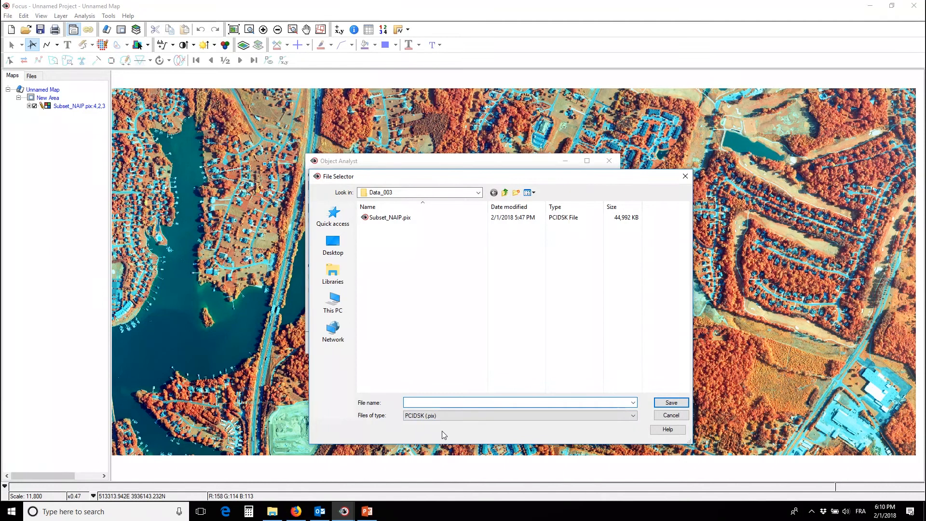
type("Seg_25")
key("Return")
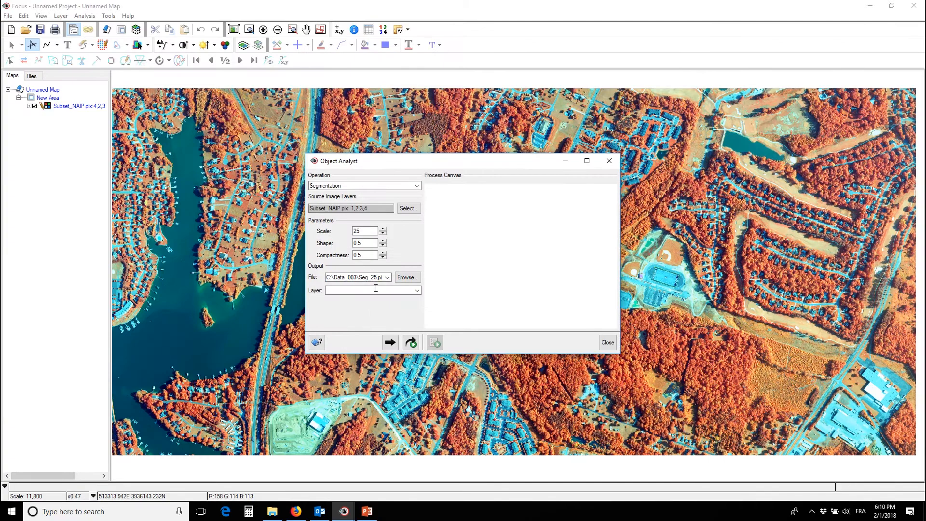
Step: Name the output layer Seg_25 and run the segmentation with scale 25, shape 0.5 and compactness 0.5
left_click(374, 289)
type("s")
key("BackSpace")
type("Seg_25")
left_click(414, 341)
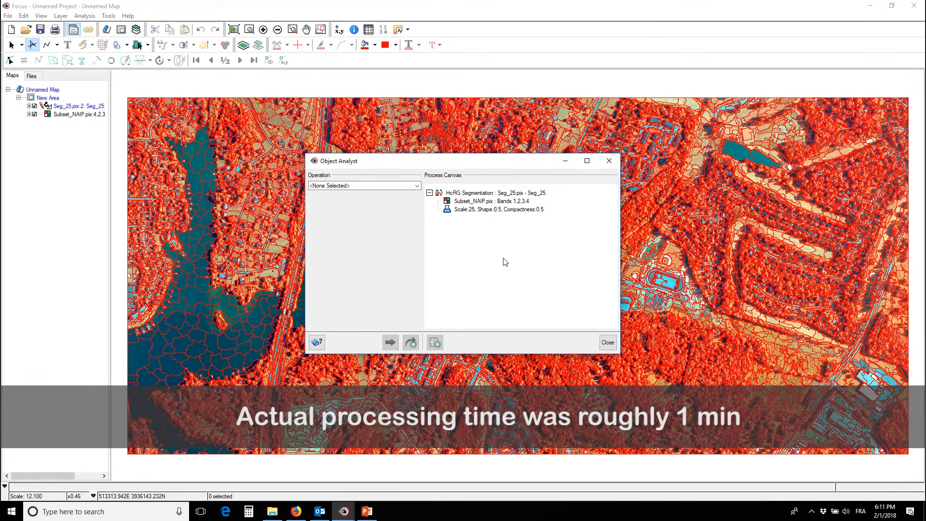
Step: Expand the Seg_25 segmentation layer in the map tree and close Object Analyst
mouse_move(453, 164)
left_mouse_down()
mouse_move(577, 167)
mouse_move(443, 161)
left_mouse_up()
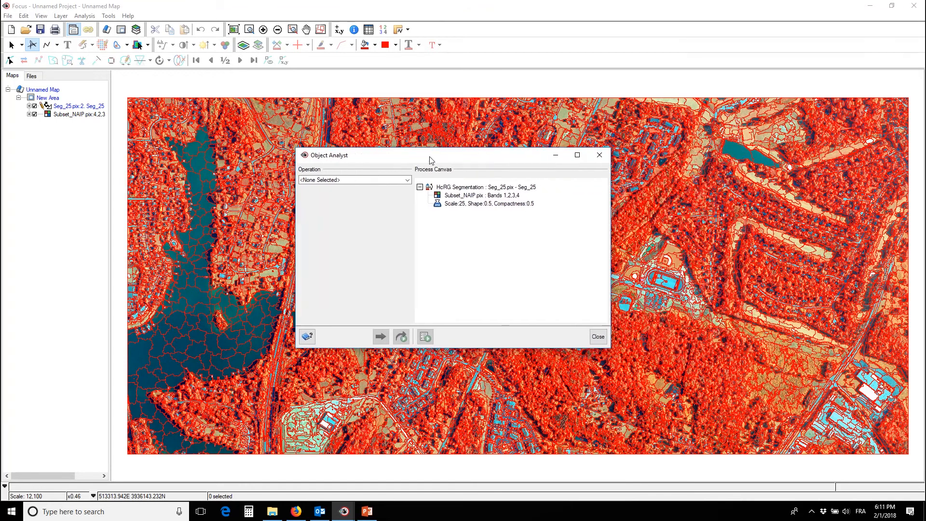
left_click(66, 106)
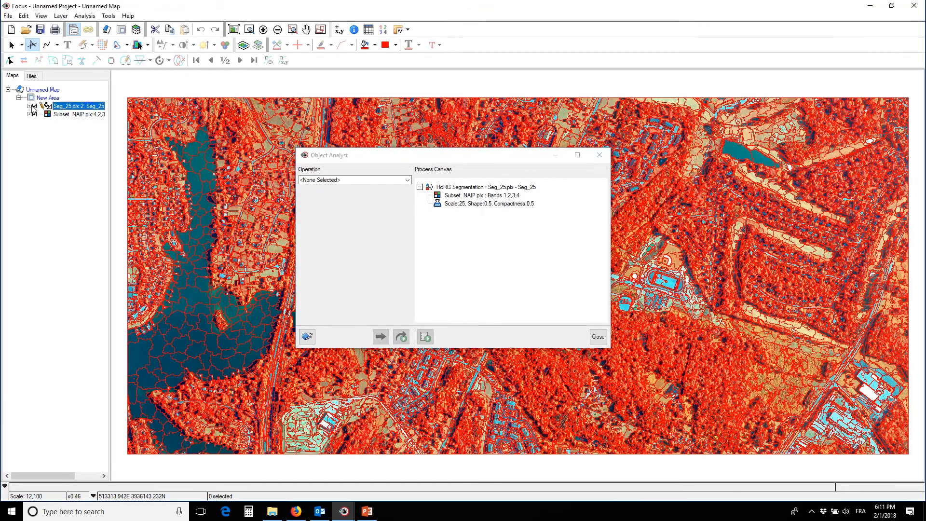
left_click(27, 107)
left_click(29, 106)
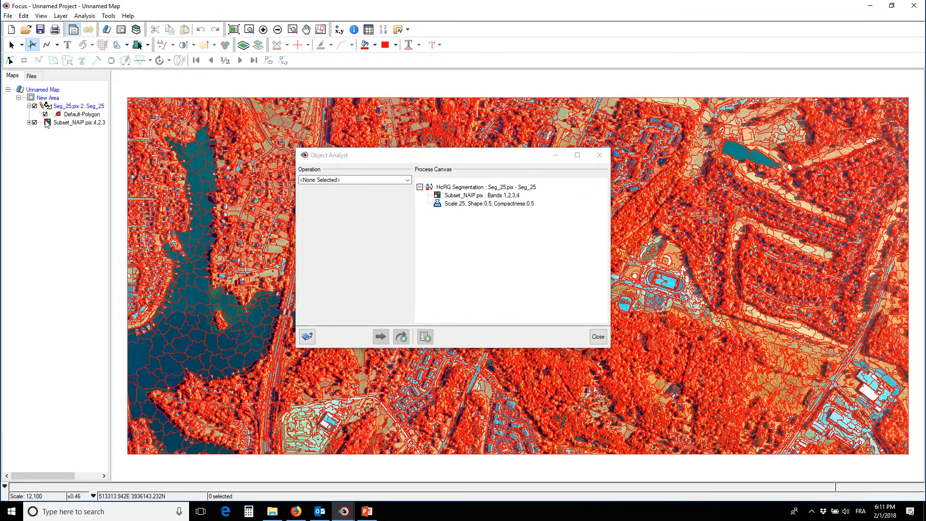
left_click(599, 156)
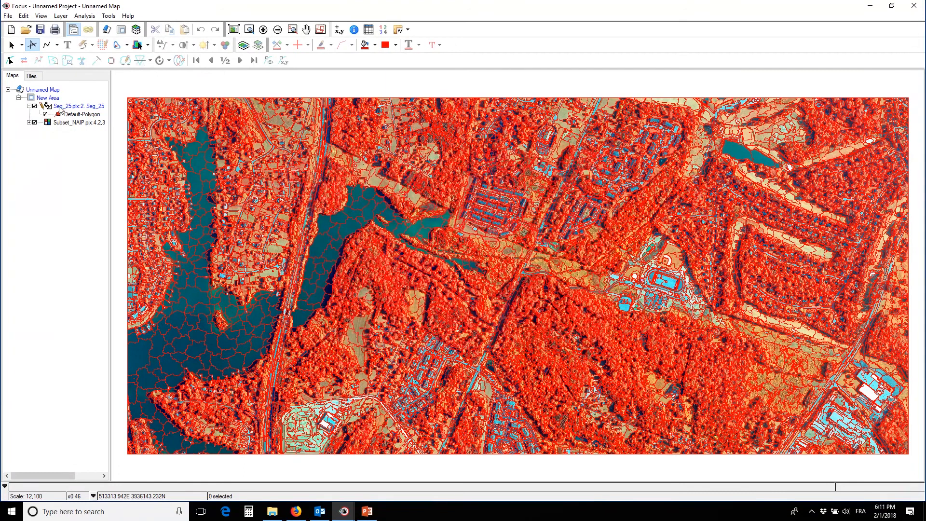
Step: Examine the attribute table of the Seg_25 layer in an enlarged Attribute Manager window, and close it
left_click(63, 106)
left_click(369, 29)
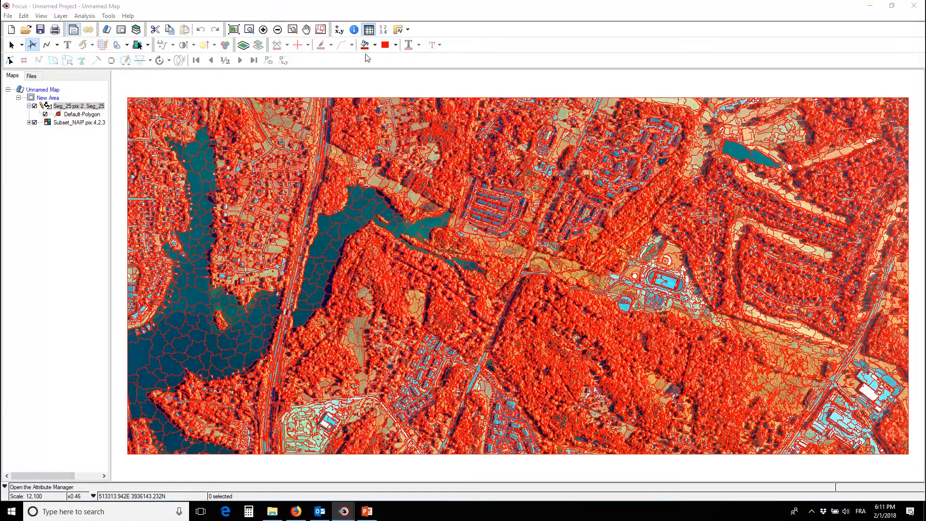
left_click_drag(470, 183, 171, 145)
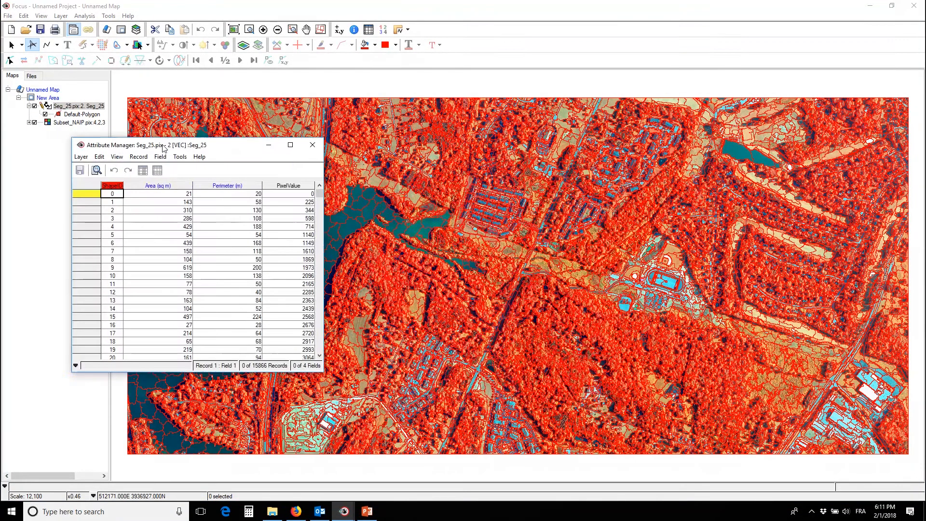
left_click_drag(319, 375, 588, 425)
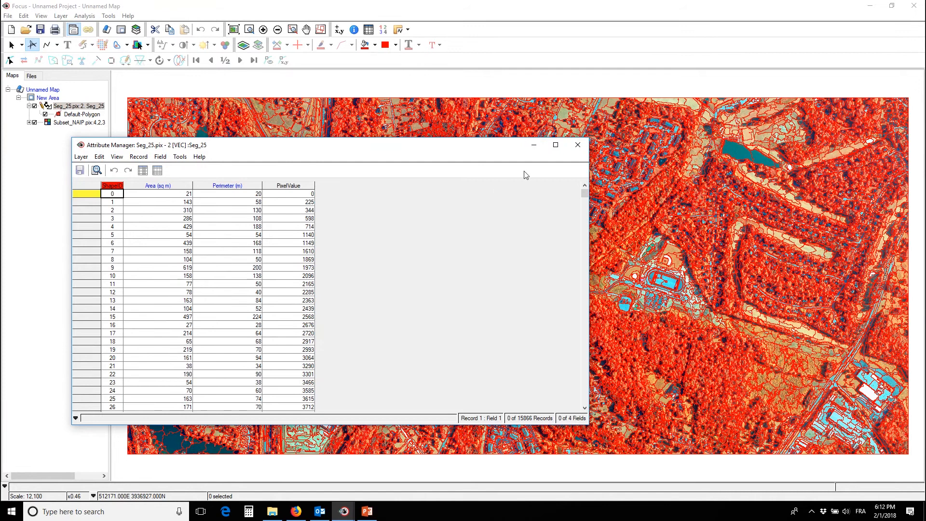
left_click(577, 145)
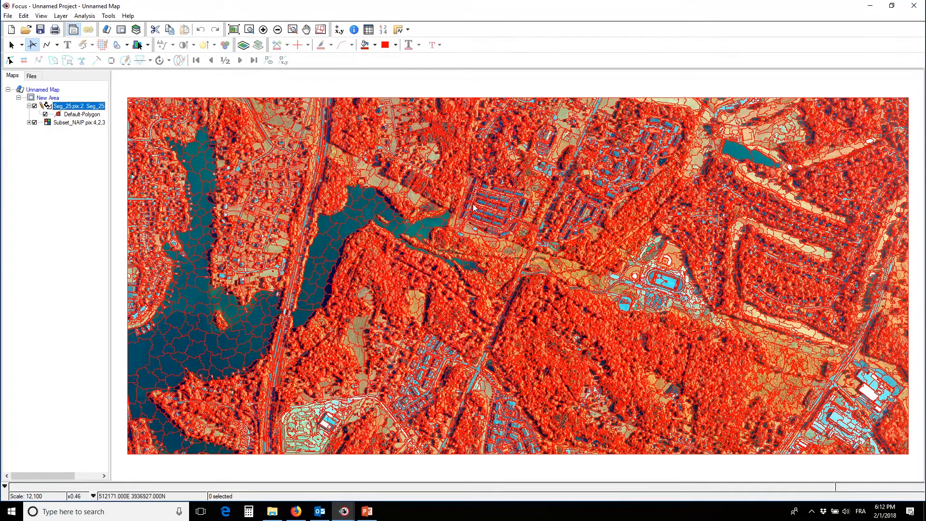
Step: Examine individual segments over the housing block and the surrounding forest by selecting several polygons up close
left_click(489, 214)
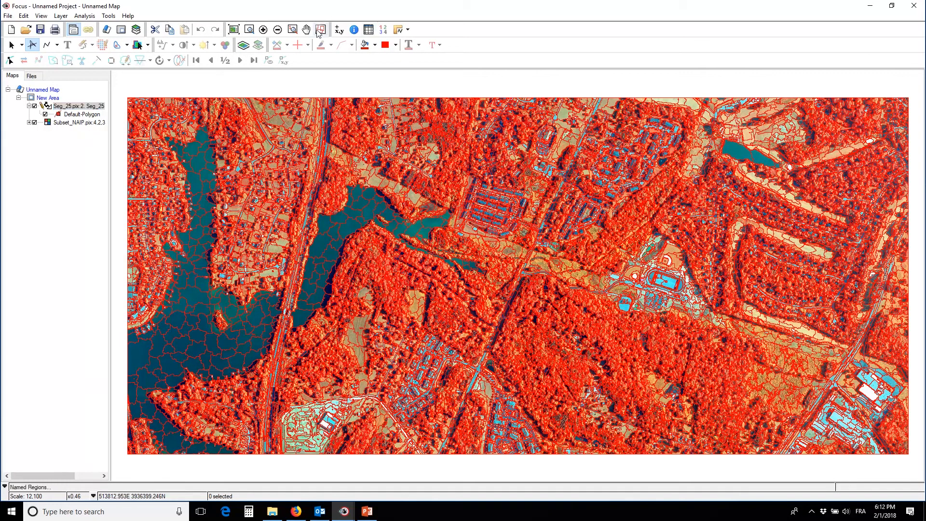
left_click(292, 30)
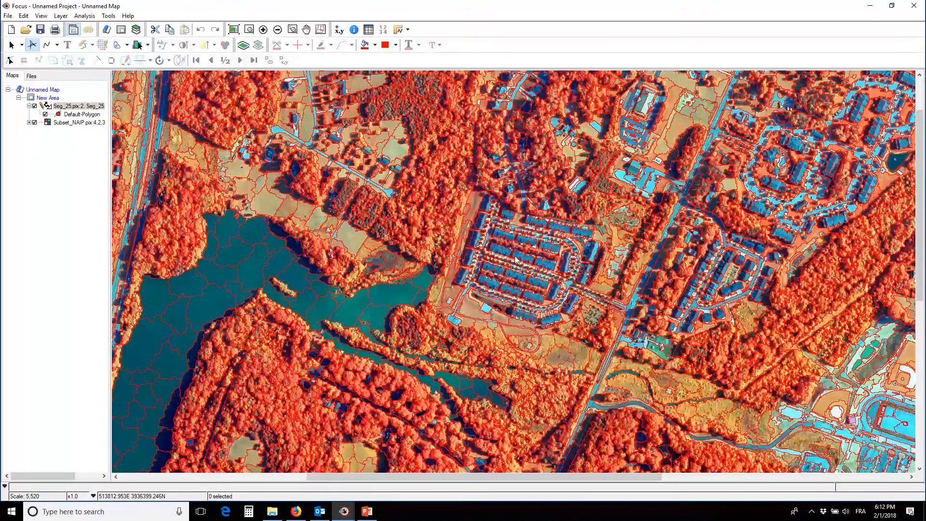
left_click(11, 44)
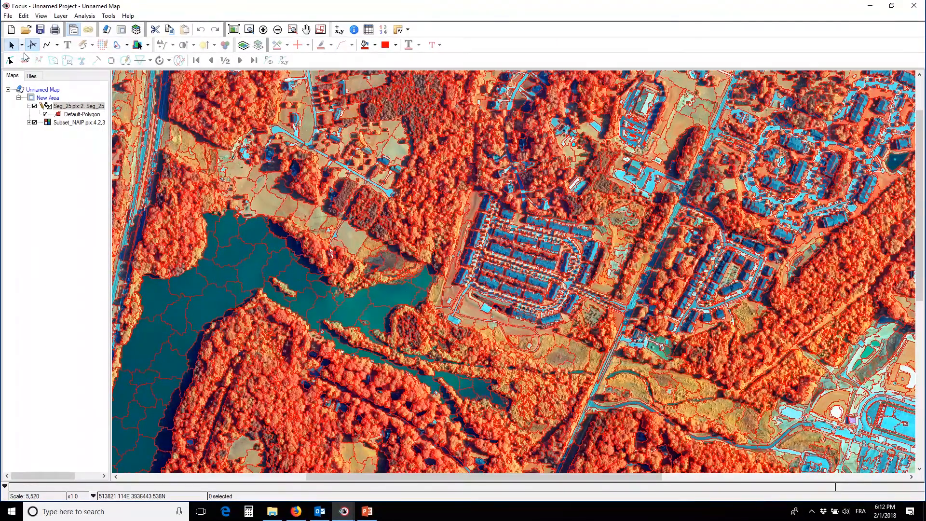
left_click(502, 251)
left_click(526, 252)
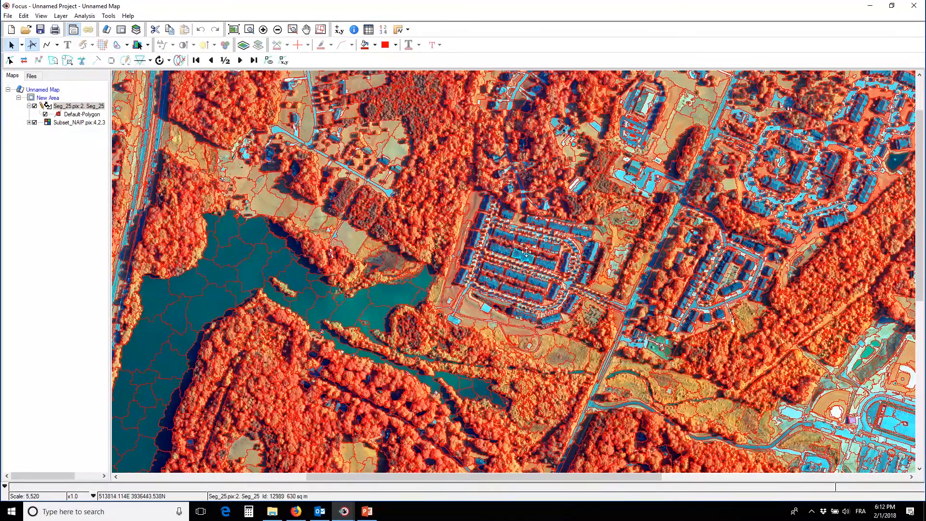
left_click(532, 250)
left_click(519, 245)
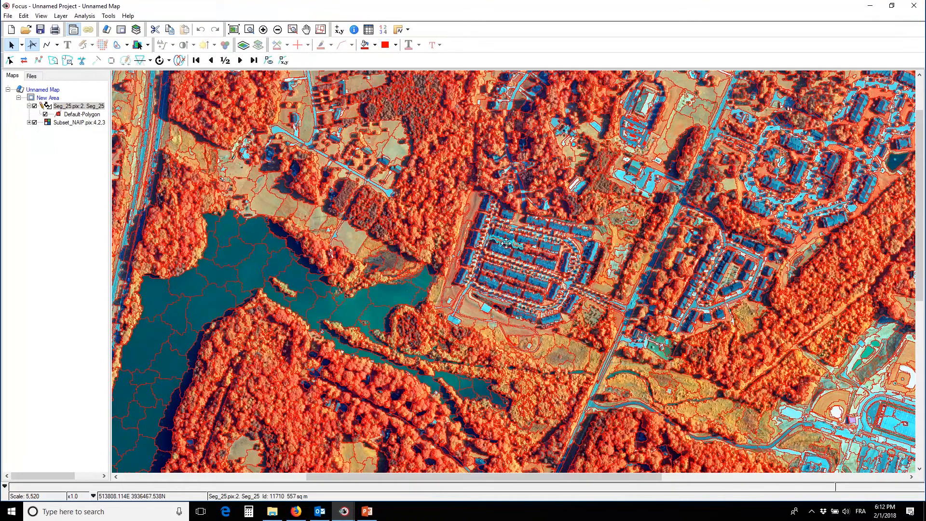
left_click(475, 202)
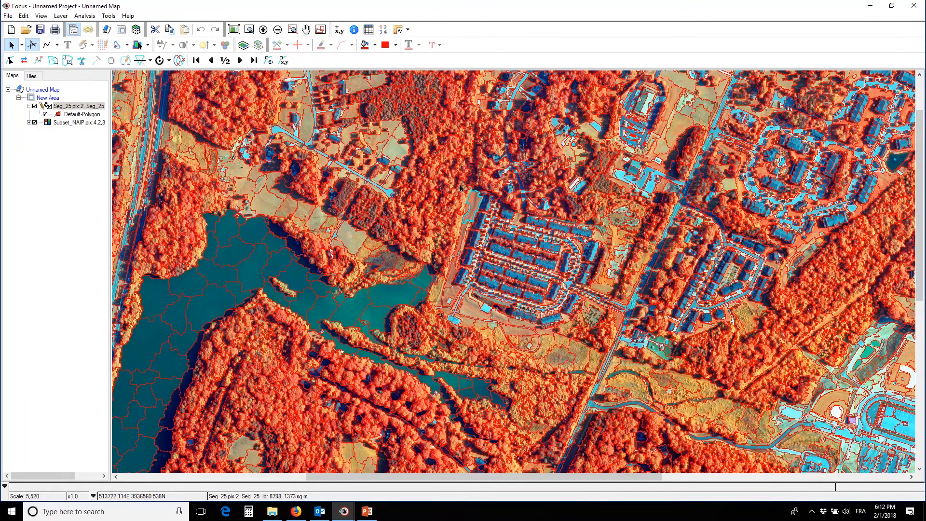
left_click(443, 152)
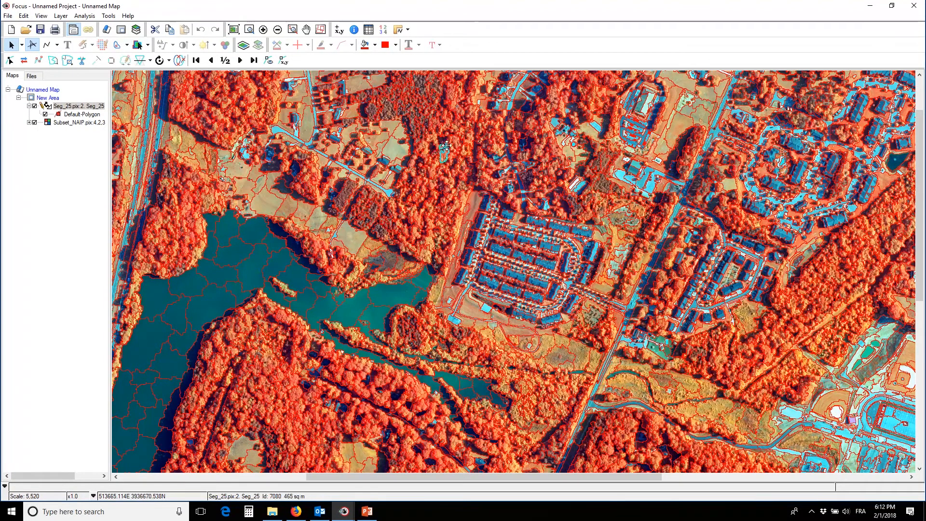
left_click(436, 207)
left_click(409, 247)
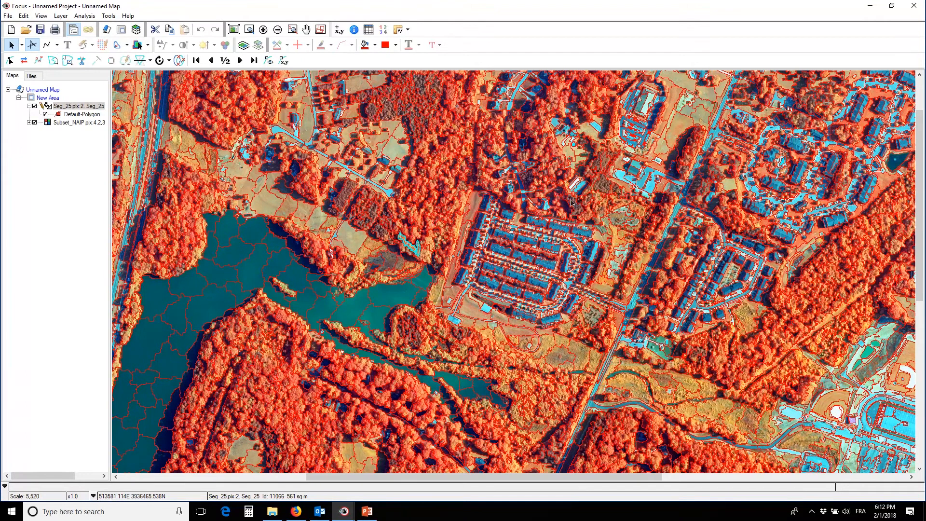
Step: Inspect the segment polygons on the lake and along its shoreline, and return to the wider image view
left_click_drag(427, 329, 536, 325)
left_click(503, 297)
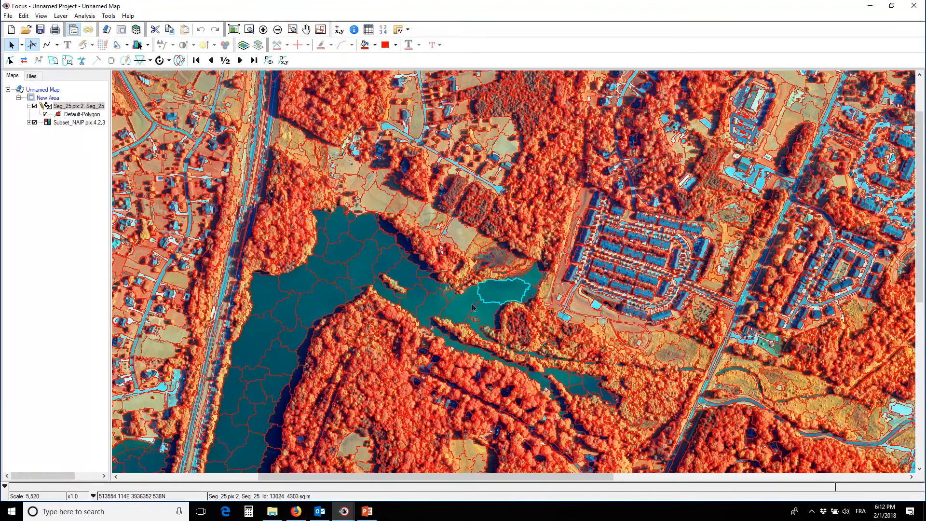
left_click(466, 308)
left_click(477, 327)
left_click(477, 331)
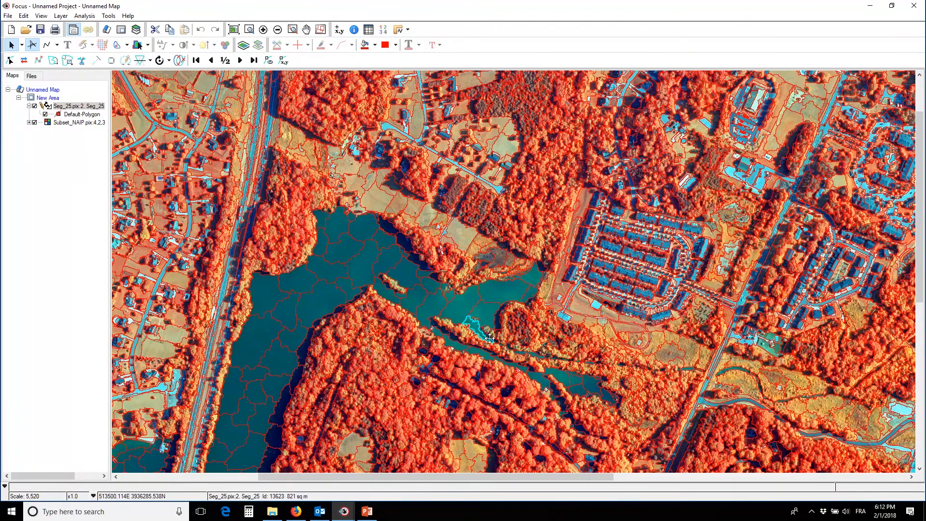
scroll(433, 269, "down", 1)
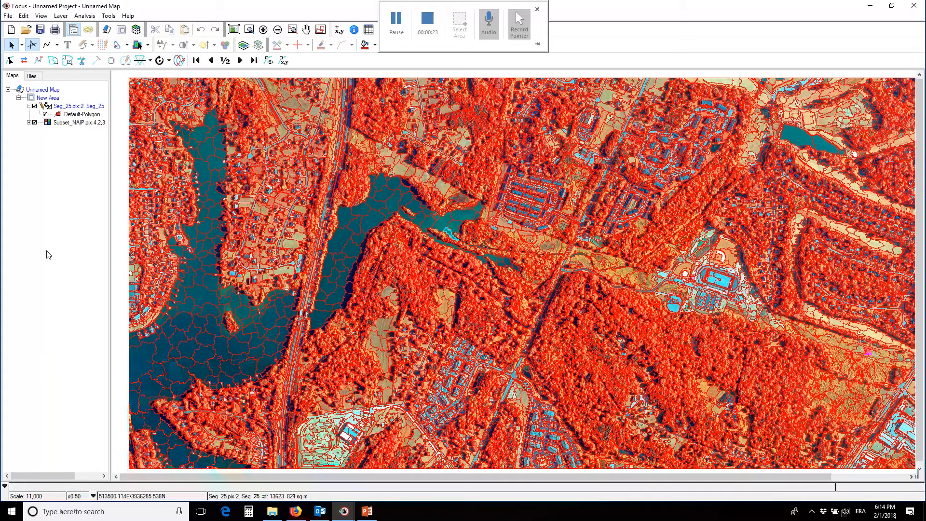
Step: Reopen Object Analyst for the Seg_25 layer and choose the Feature Extraction operation
left_click(77, 106)
left_click(85, 16)
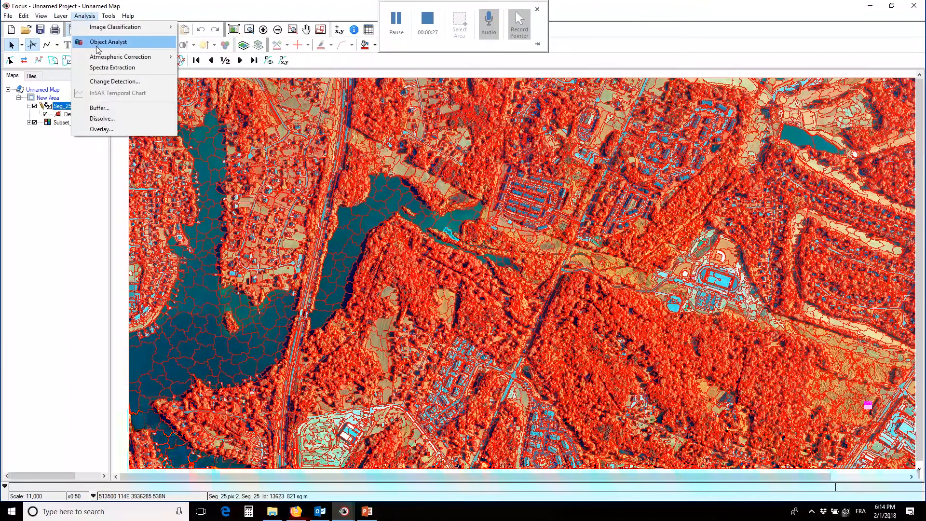
left_click(97, 41)
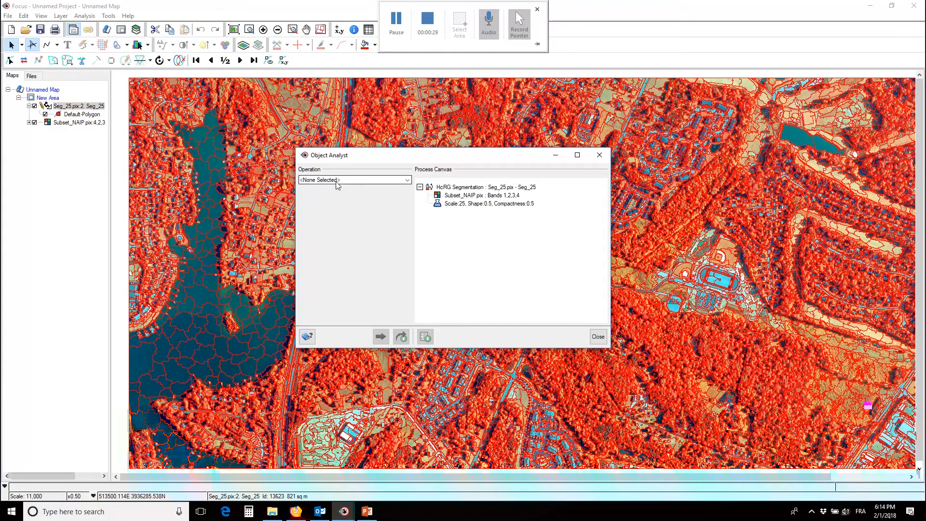
left_click(316, 179)
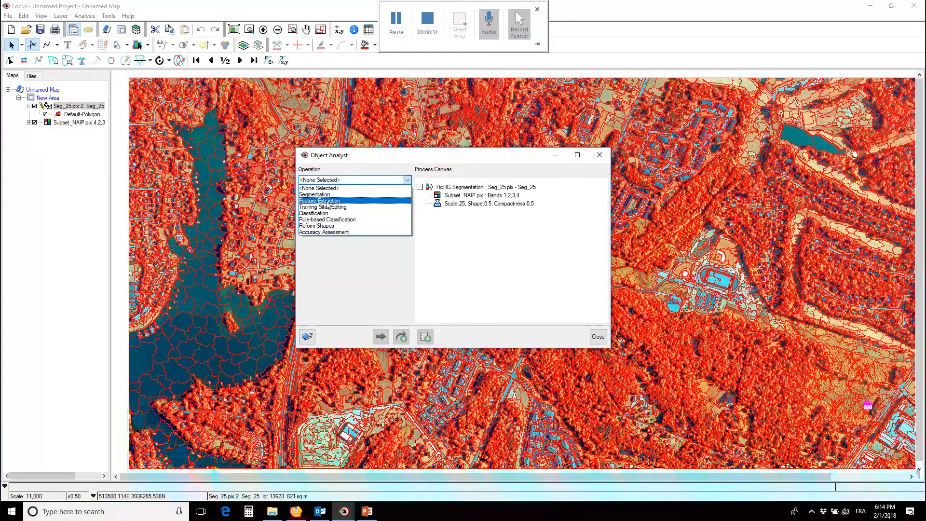
left_click(329, 201)
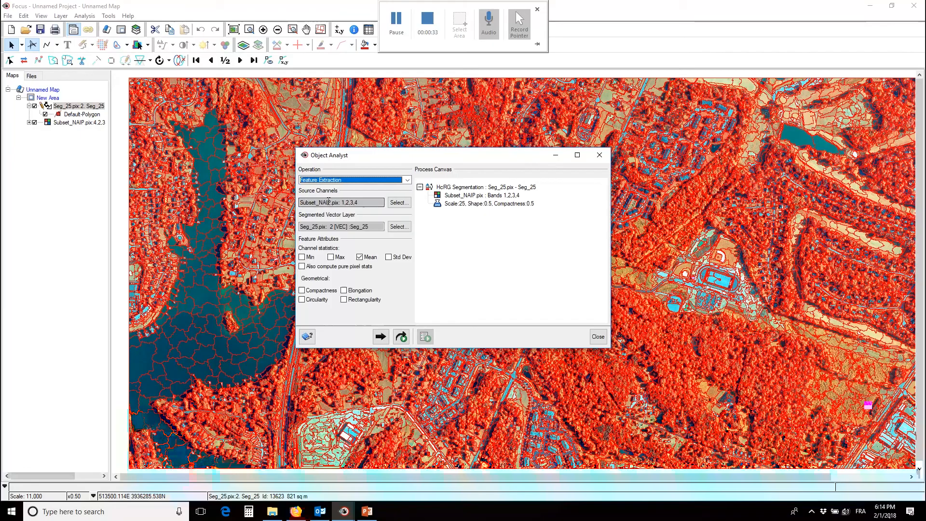
Step: Add the NDVI channel to the source channels and set the five band aliases to R, G, B, NIR and NDVI
left_click(399, 202)
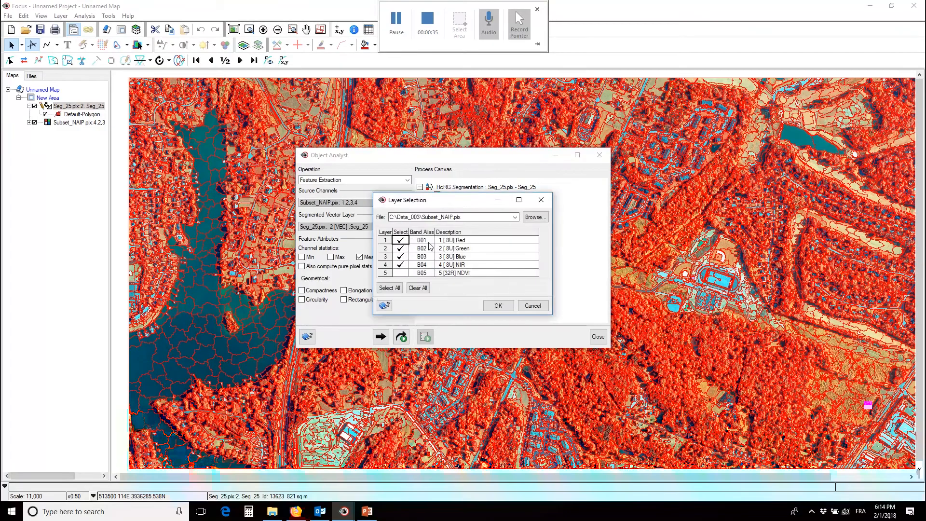
left_click(400, 272)
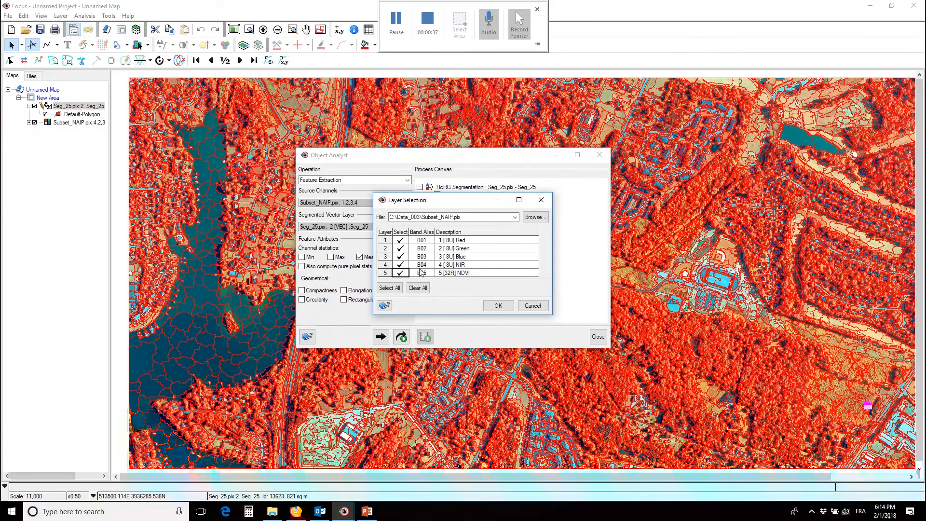
left_click(424, 240)
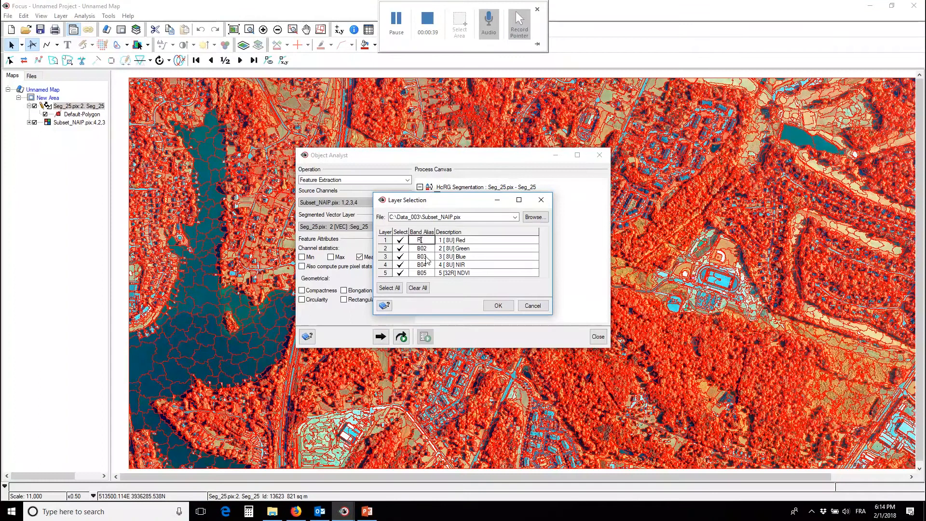
type("R")
left_click(427, 249)
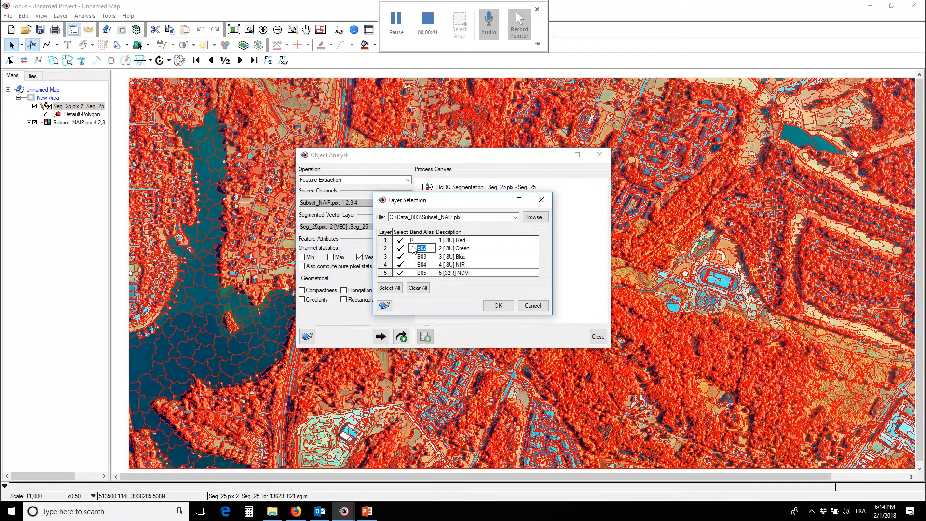
type("G")
left_click(421, 257)
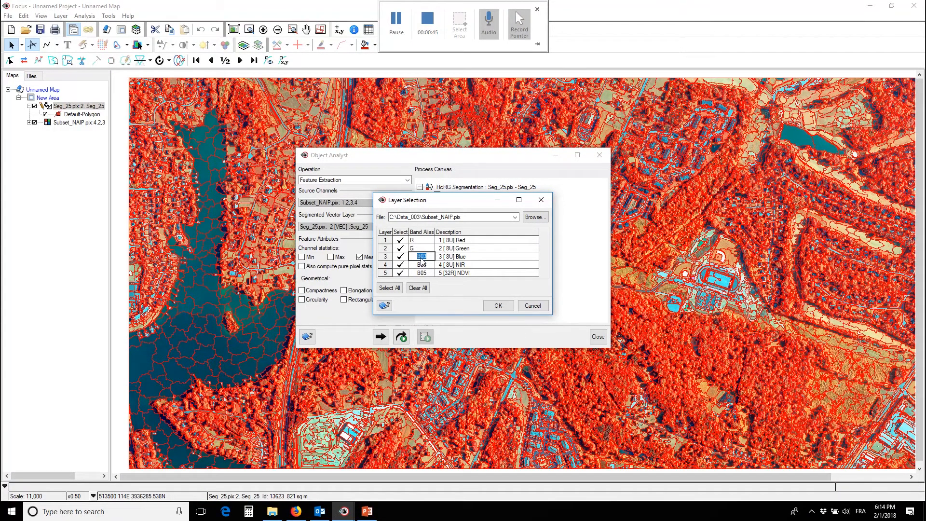
type("B")
left_click(423, 266)
type("NIR")
type("IR")
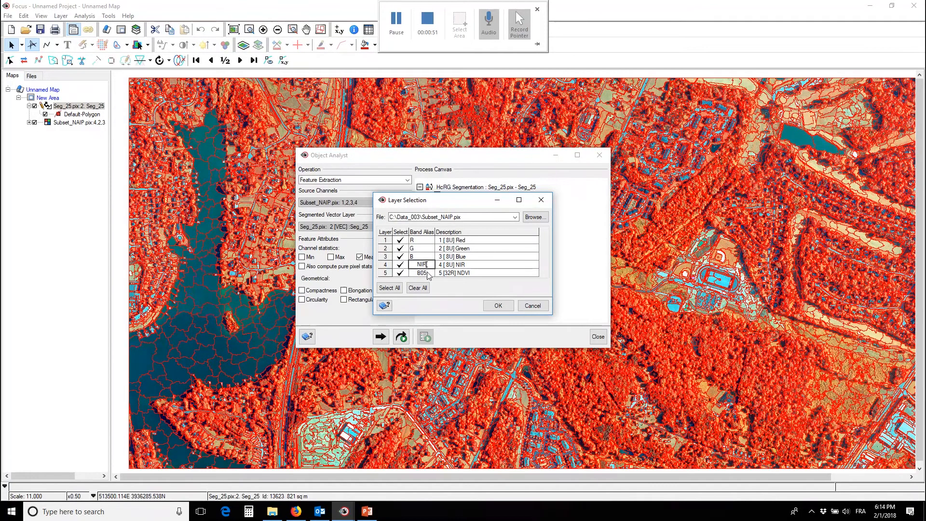
left_click(428, 273)
type("NDVI")
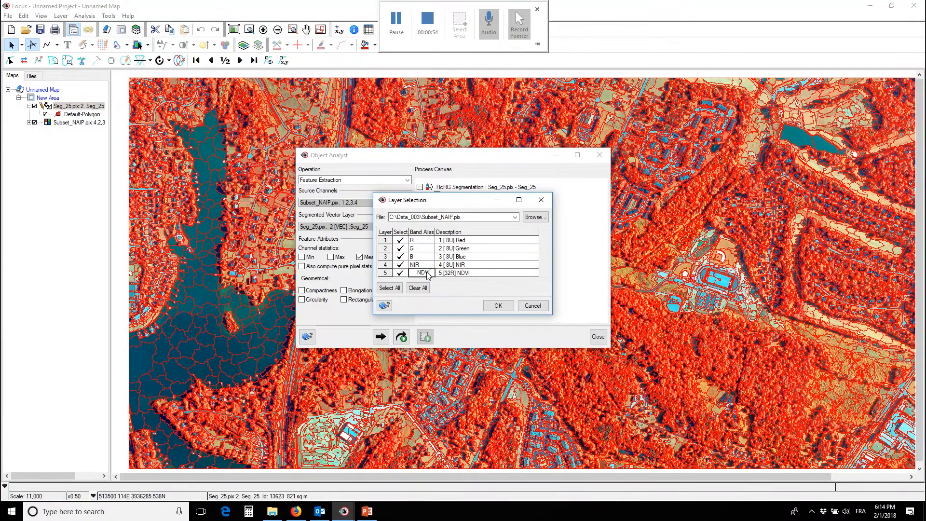
left_click(496, 306)
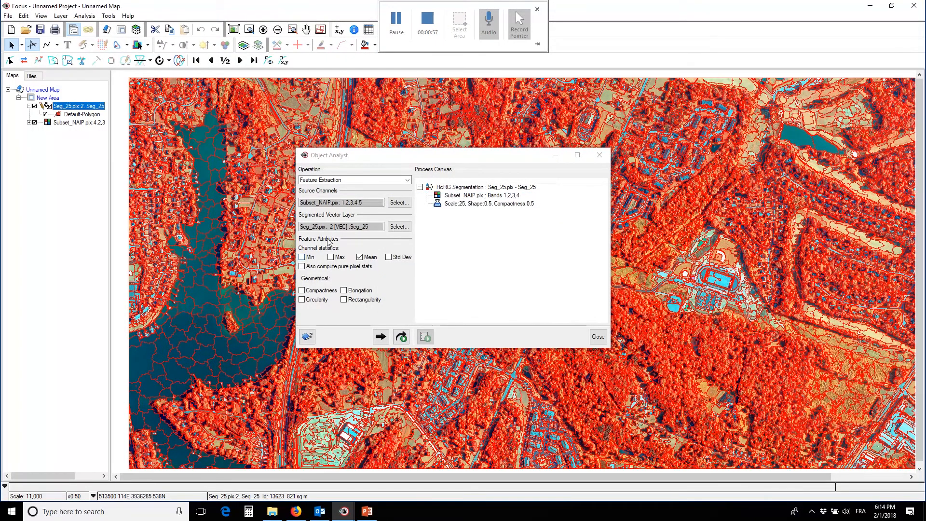
Step: Add the Compactness, Circularity, Elongation and Rectangularity attributes to the Mean statistic and run the feature extraction on Seg_25
left_click_drag(348, 155, 320, 133)
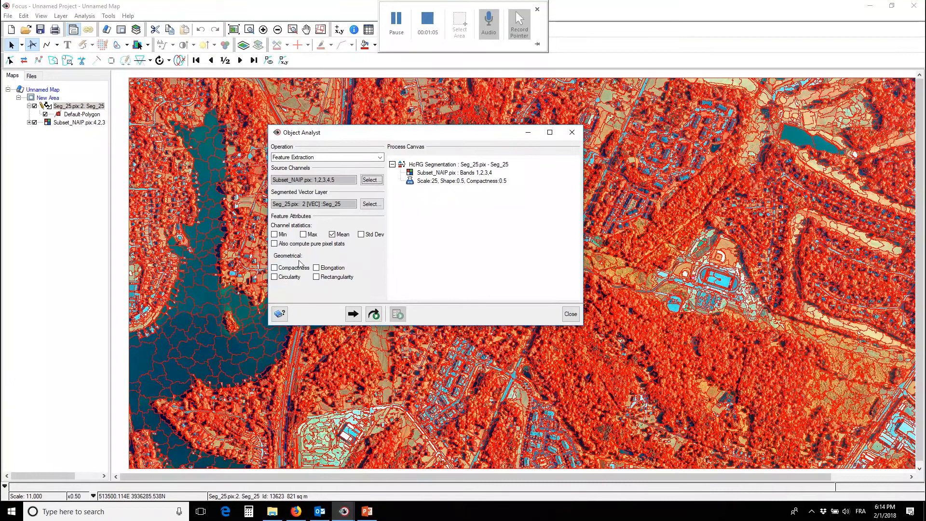
left_click(275, 268)
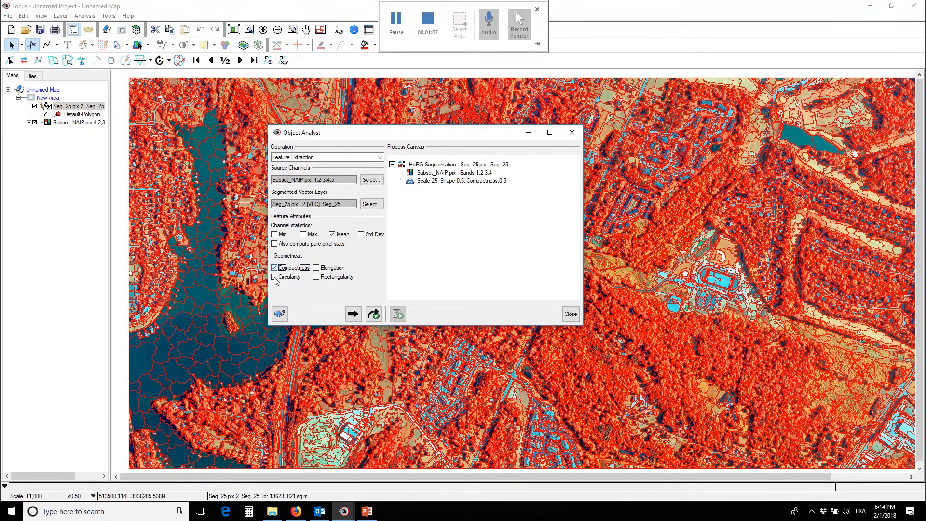
left_click(274, 278)
left_click(317, 268)
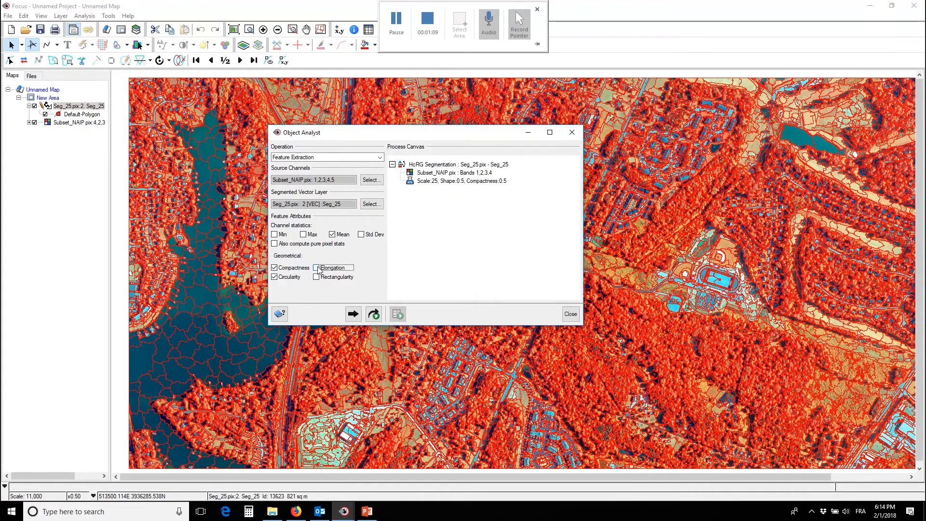
left_click(317, 278)
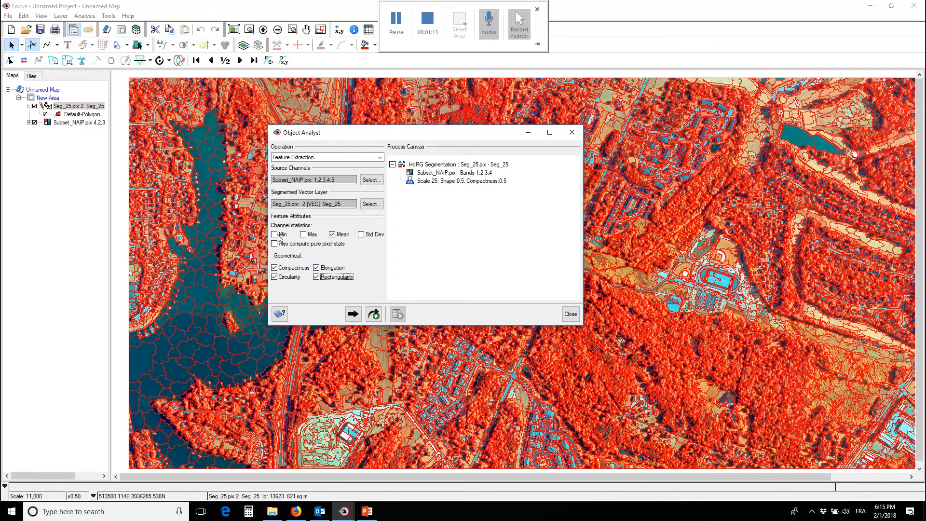
left_click(332, 235)
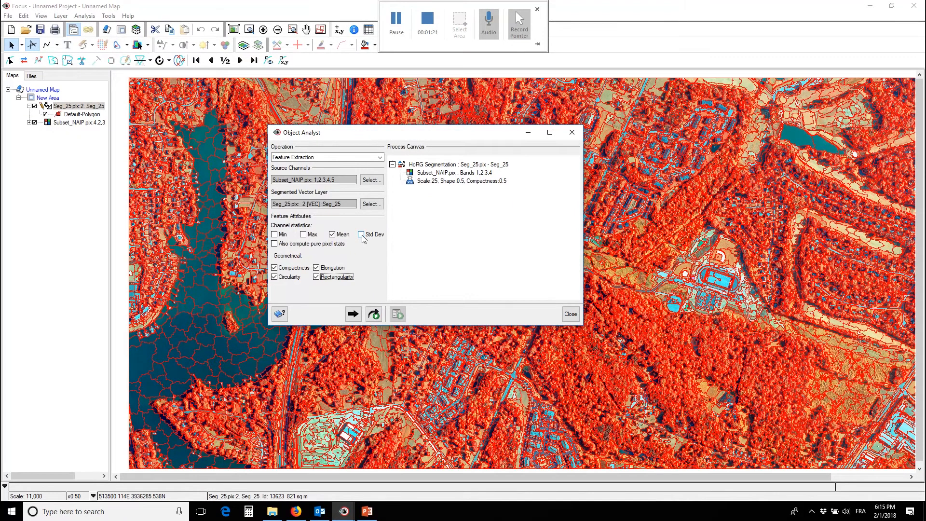
left_click(374, 314)
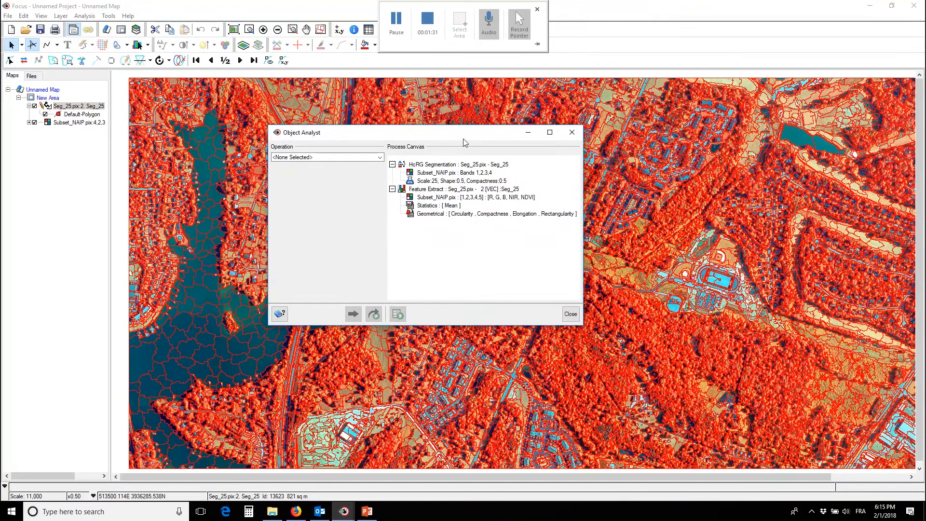
Step: Open the attribute table of the Seg_25 segmentation layer and widen its window to show the extracted attribute fields
left_click_drag(463, 140, 431, 166)
left_click(201, 5)
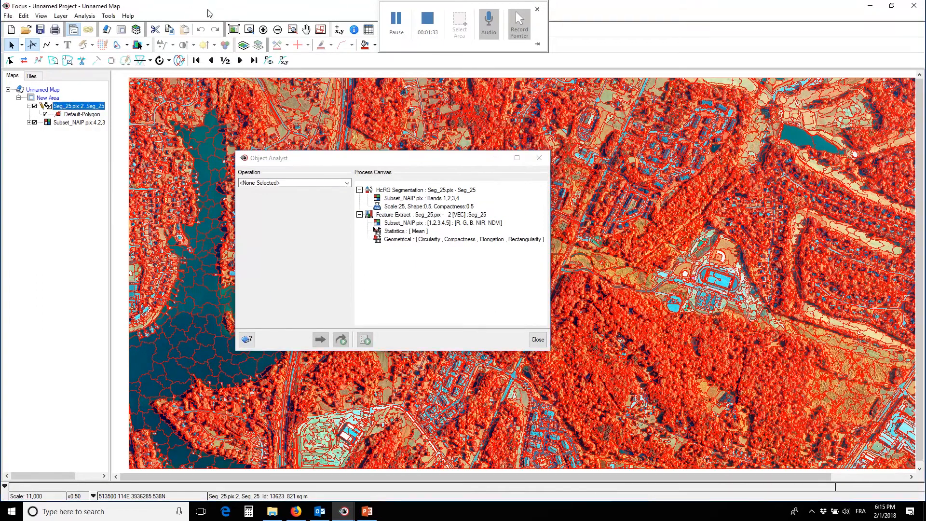
left_click(368, 30)
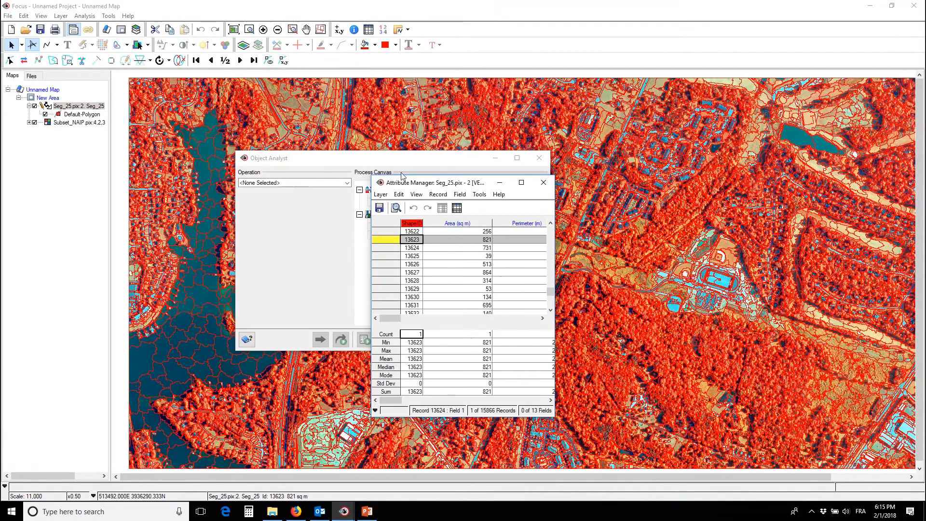
left_click_drag(234, 144, 115, 127)
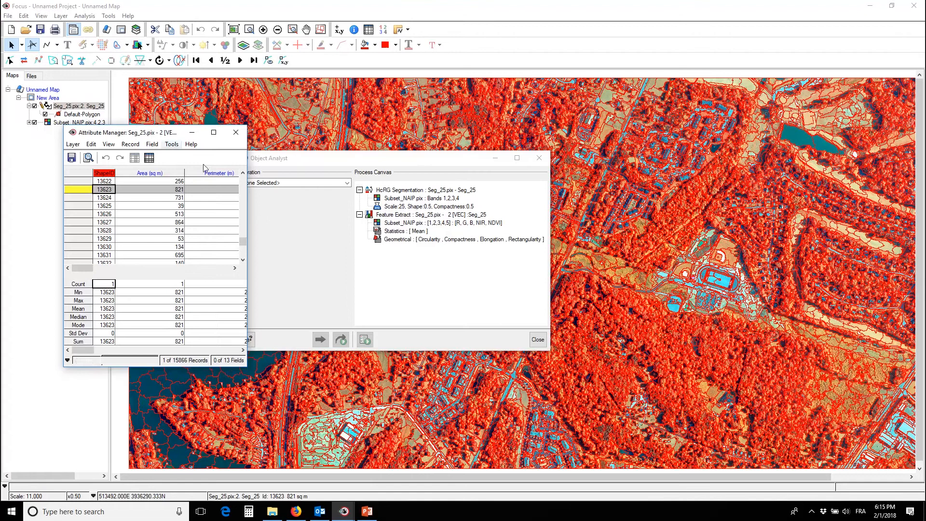
left_click(244, 199)
left_click_drag(252, 197, 709, 197)
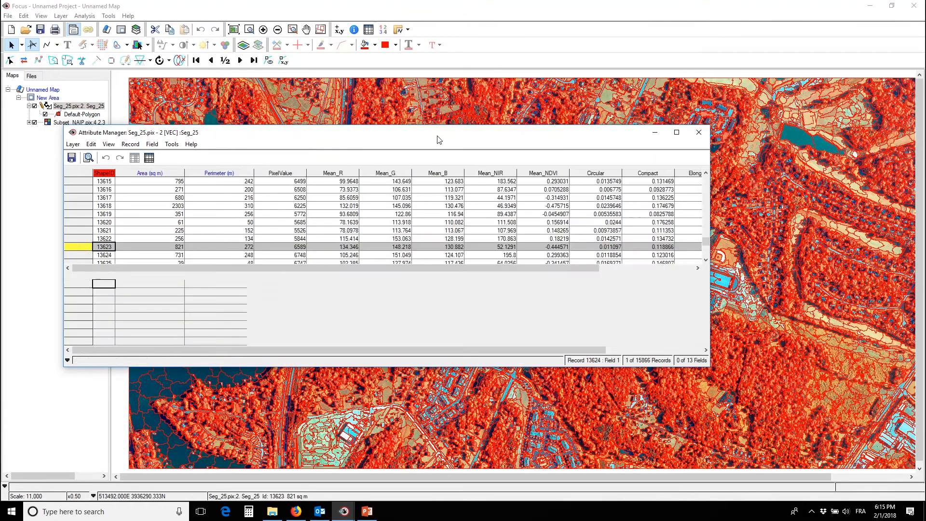
left_click_drag(433, 134, 432, 97)
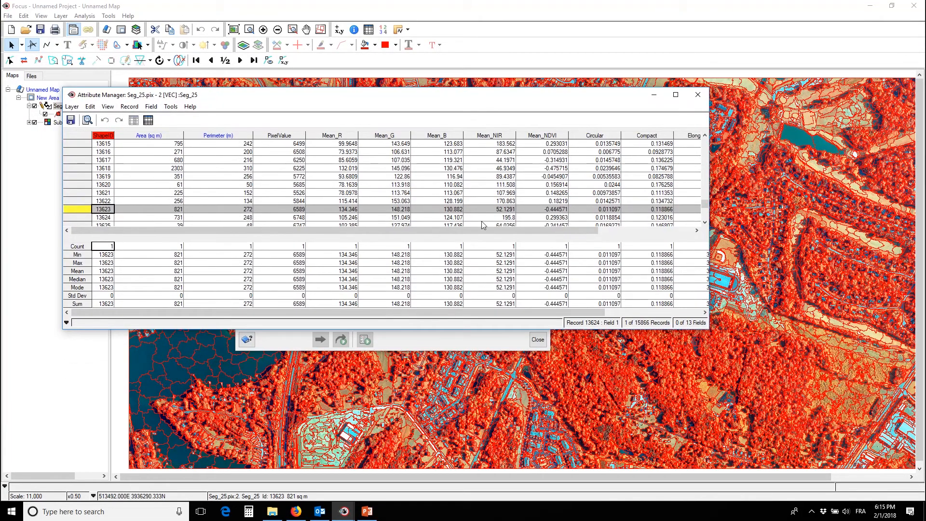
Step: Examine the spectral, NDVI and geometrical attributes of a lake segment, and select another segment in the built-up area
left_click_drag(487, 230, 48, 96)
left_click(12, 48)
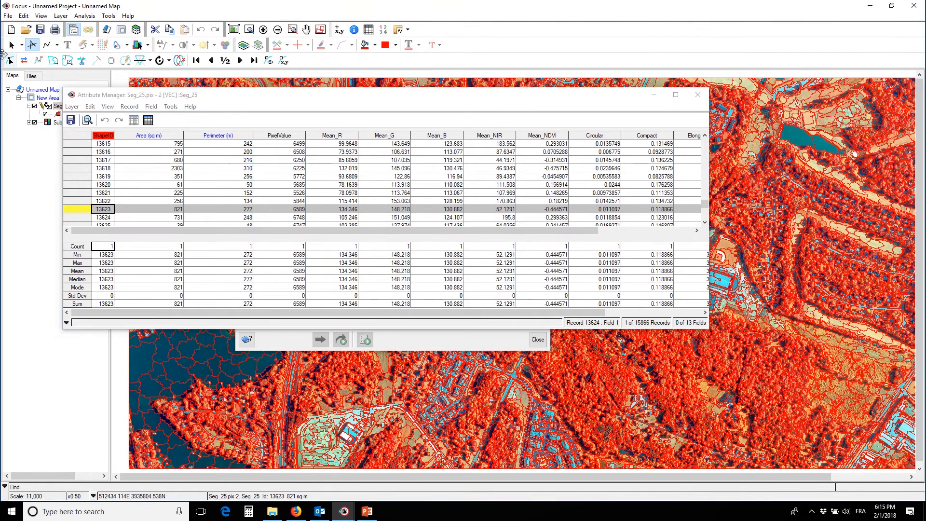
left_click(188, 344)
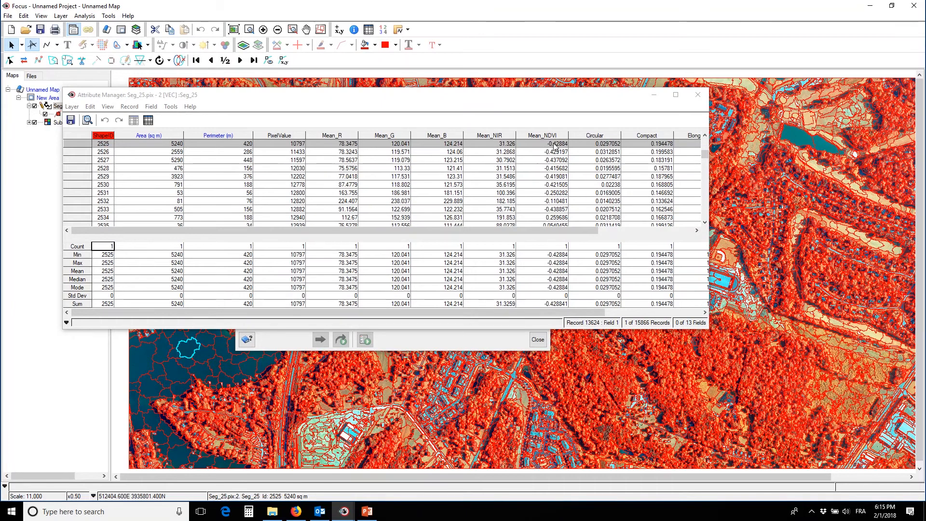
left_click_drag(589, 231, 638, 235)
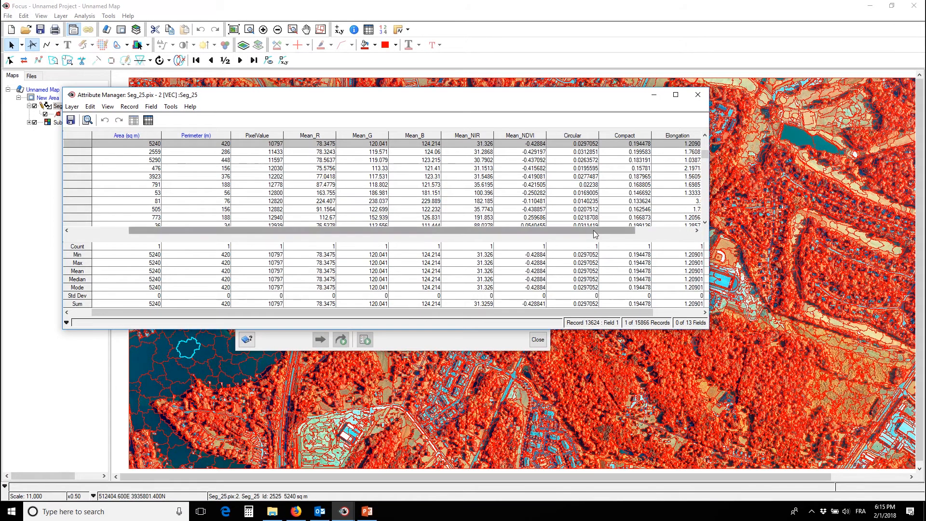
left_click_drag(595, 234, 627, 234)
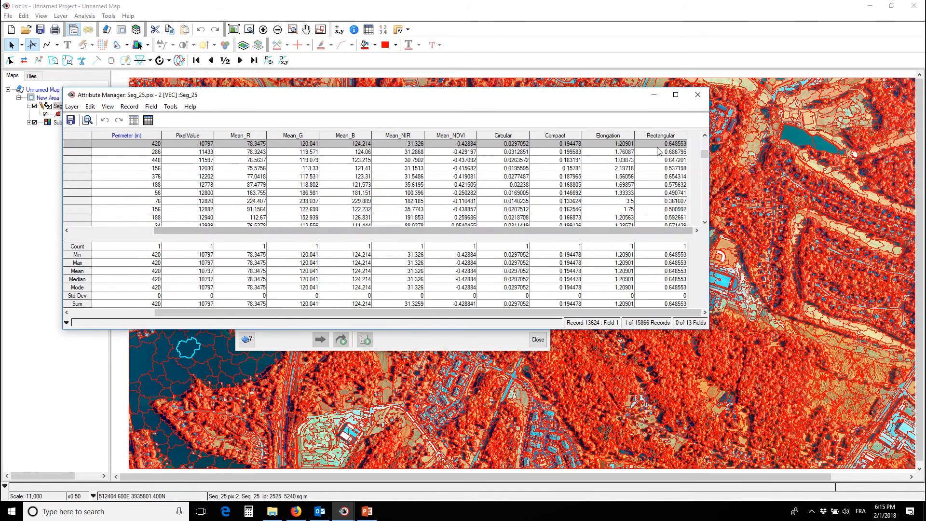
left_click(511, 384)
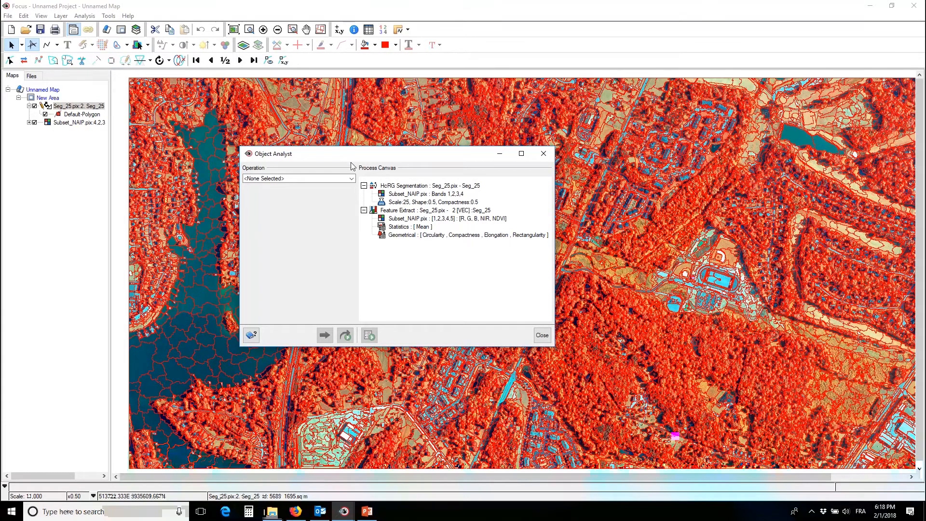
Step: Choose the Training Sites Editing operation in Object Analyst and open the training sites editor for the Seg_25 layer
left_click_drag(351, 163, 480, 164)
left_click(410, 179)
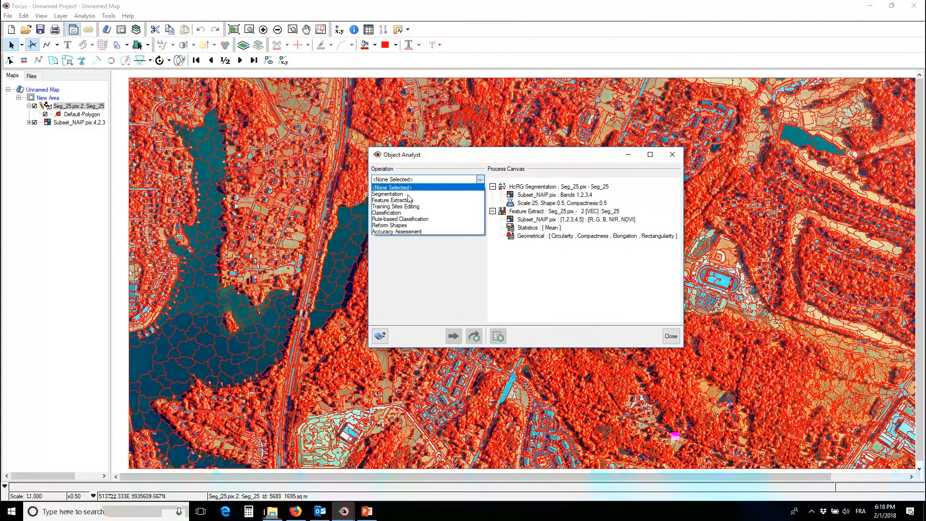
left_click(415, 207)
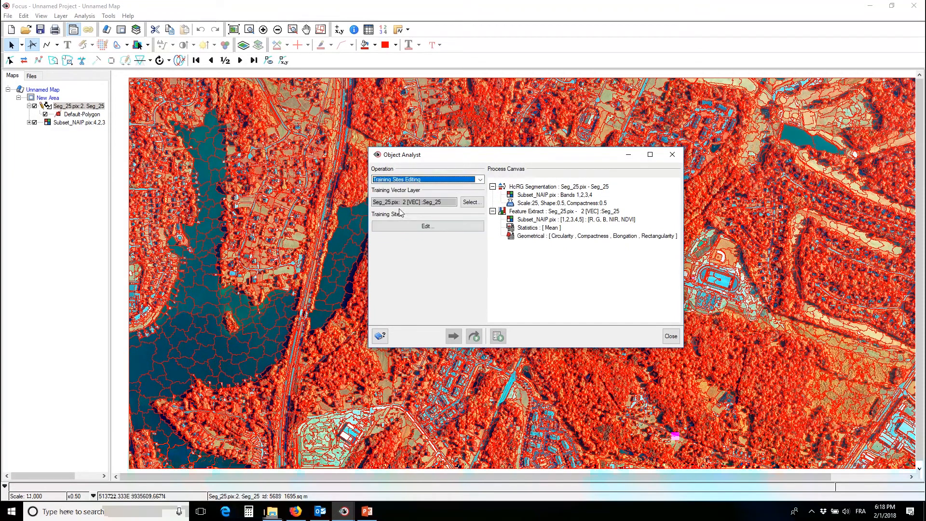
left_click(444, 229)
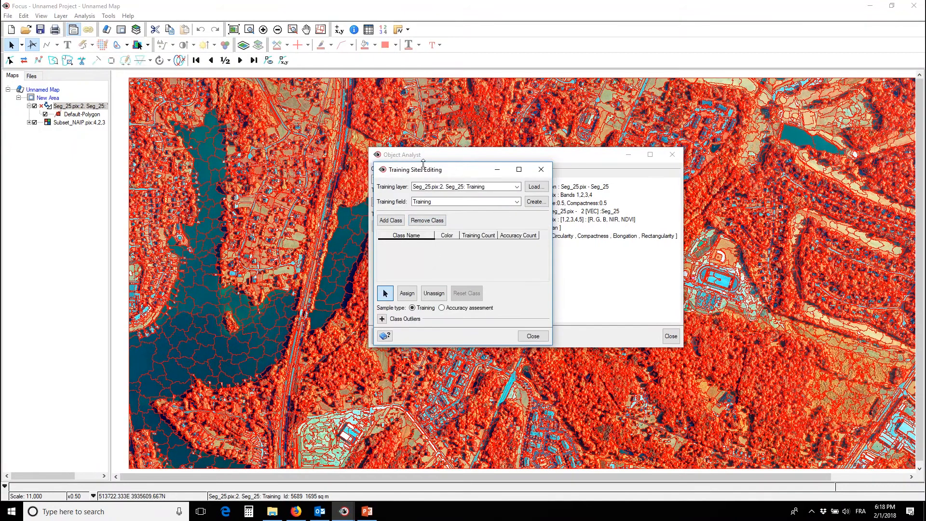
left_click_drag(423, 165, 497, 151)
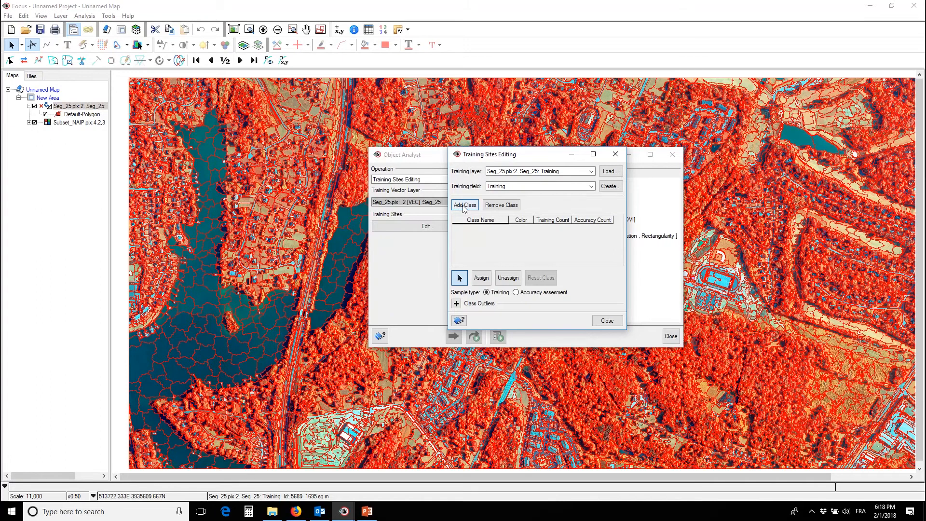
Step: Add six training classes and enlarge the training sites editor to show the whole class list
left_click(464, 205)
left_click(464, 205)
left_click(464, 206)
left_click(464, 205)
left_click(464, 205)
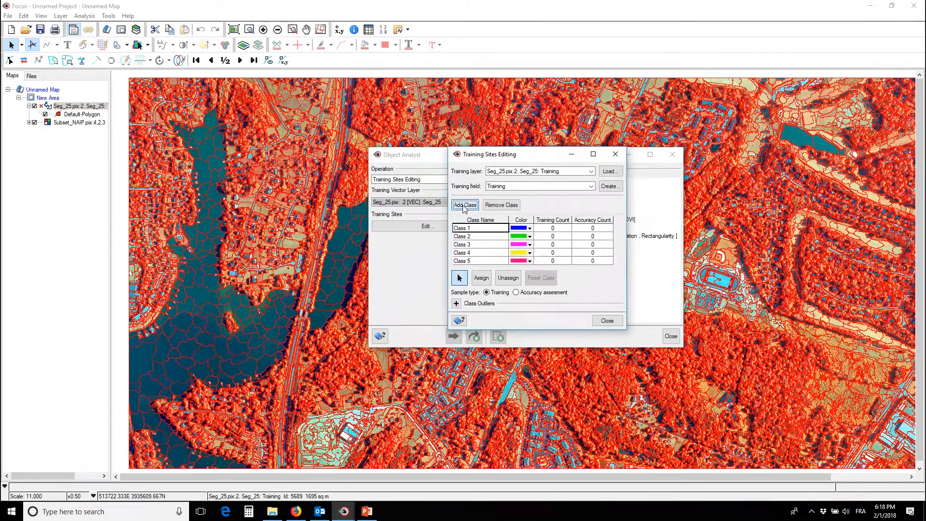
left_click(464, 205)
left_click_drag(549, 330, 549, 389)
Step: Rename the first three training classes as Bare, Water and Open
left_click(486, 228)
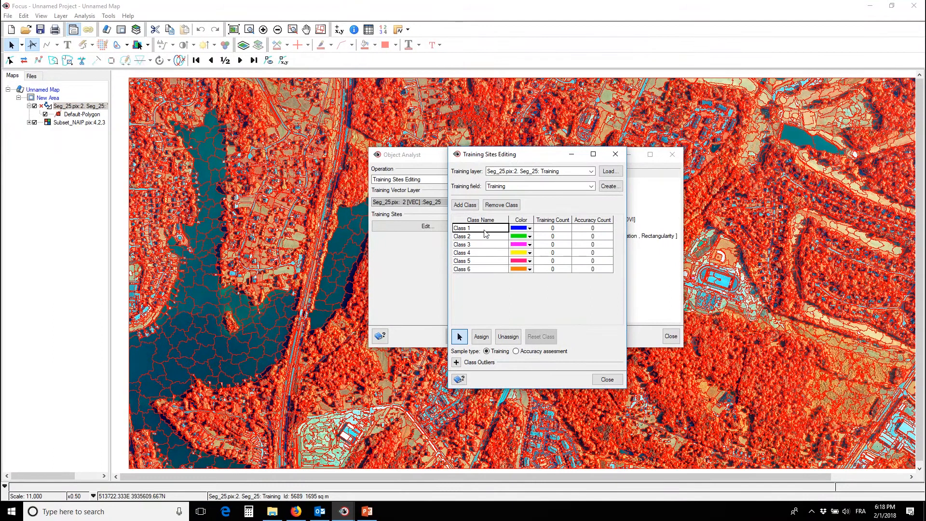
left_click(484, 230)
type("B")
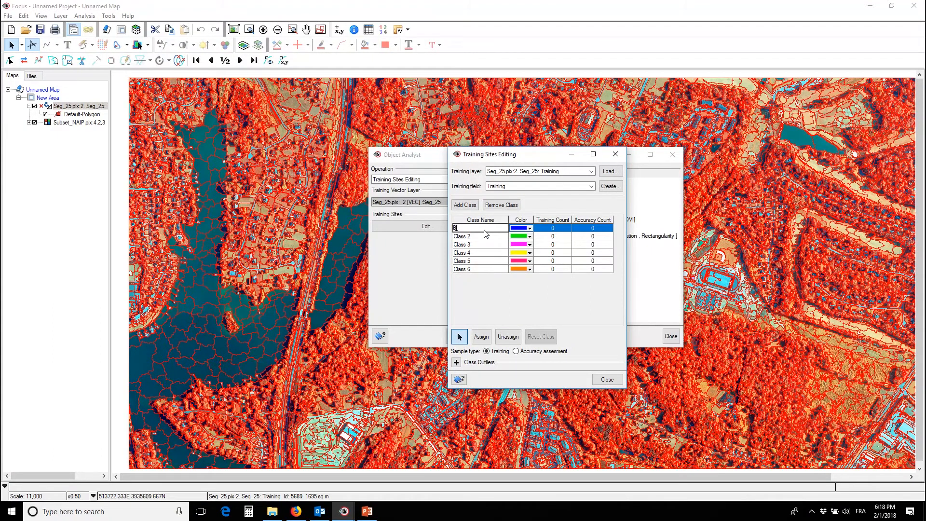
type("r")
type("r")
left_click(486, 236)
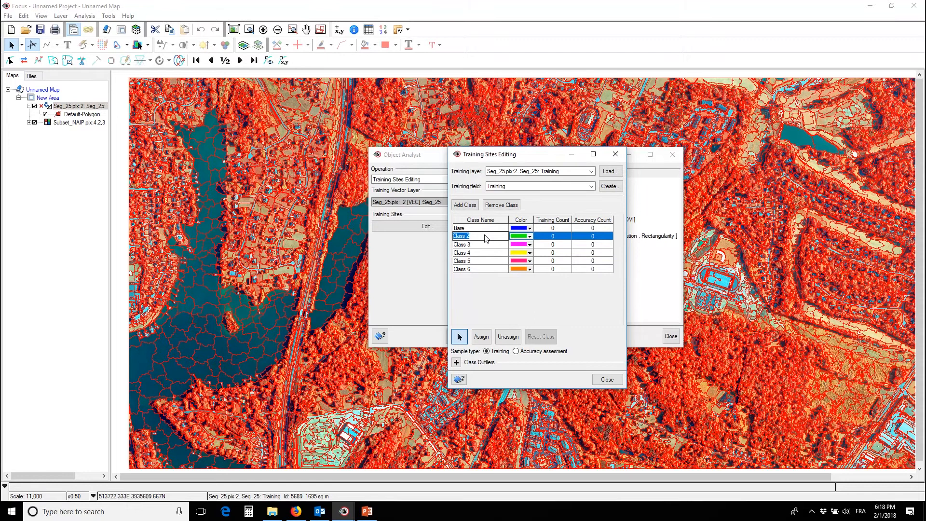
left_click(479, 246)
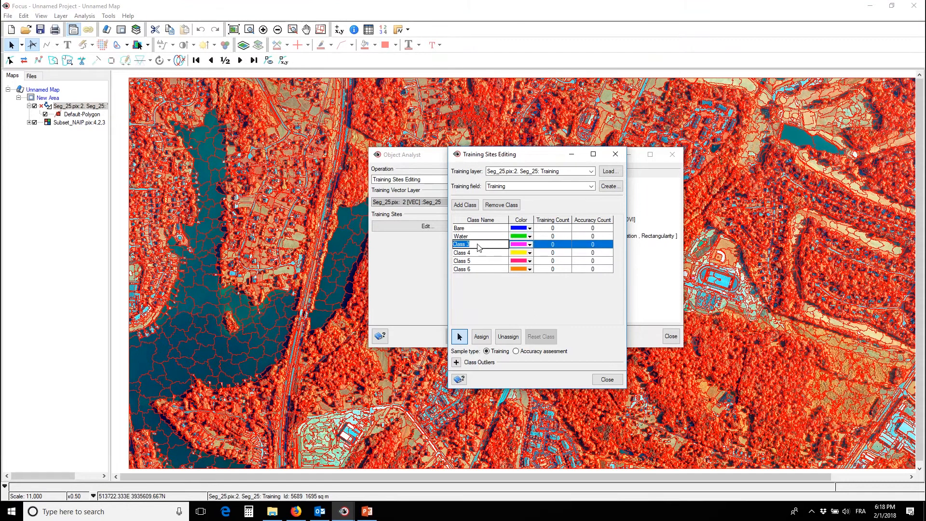
type("Open")
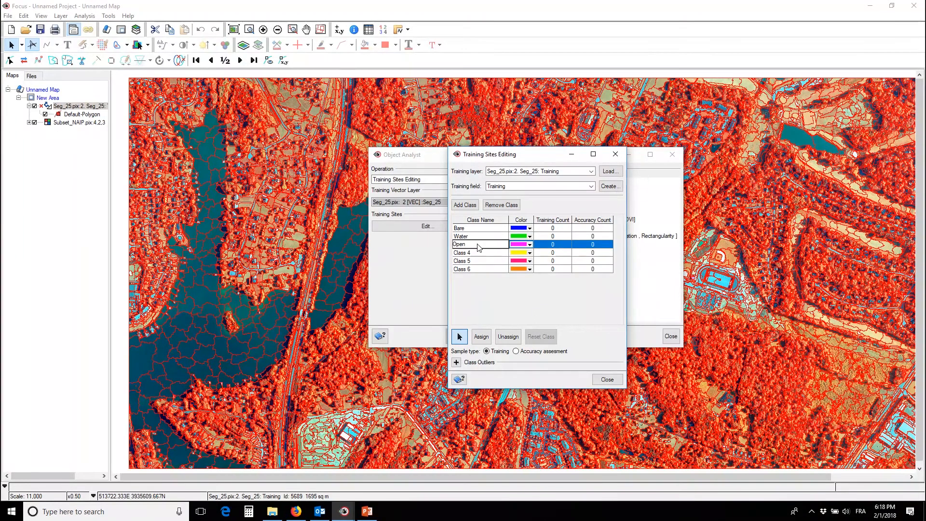
Step: Rename the last three training classes as Trees, Impervious and Shadows
left_click(476, 253)
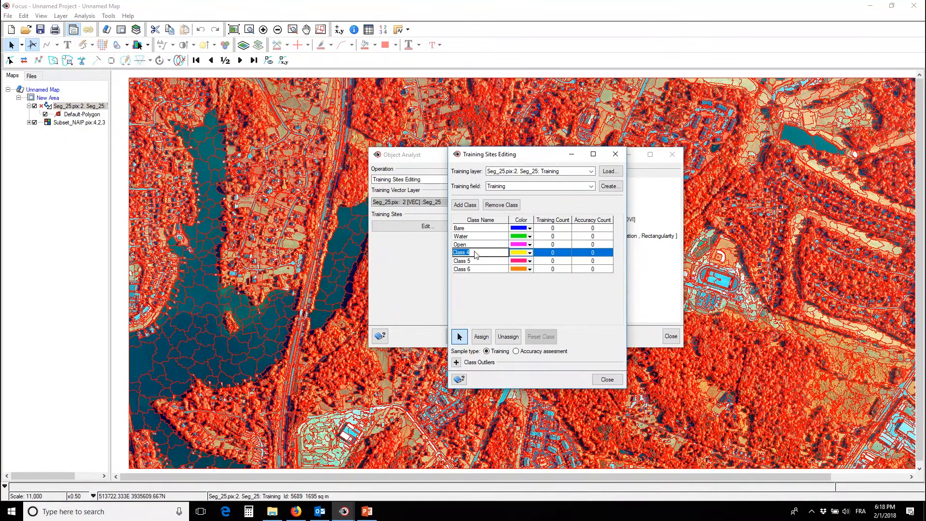
type("Trees")
left_click(476, 263)
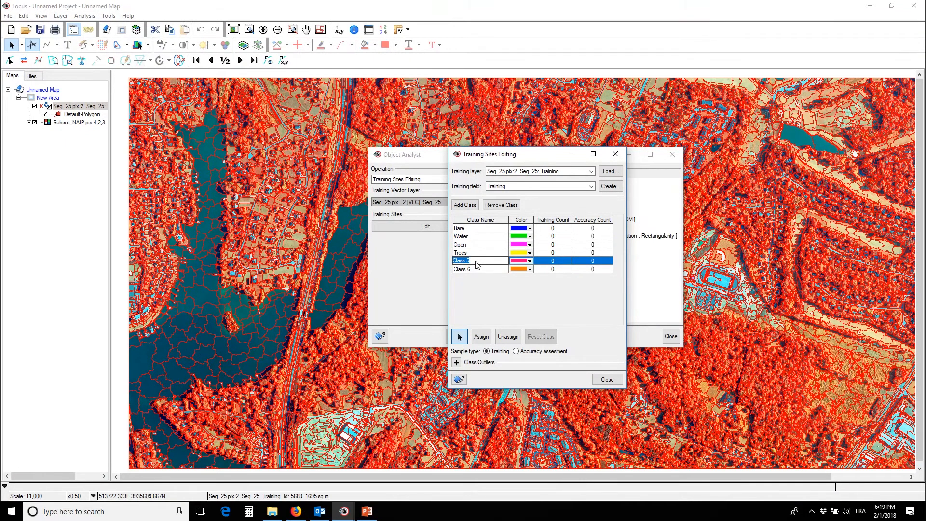
type("Impervious")
left_click(478, 270)
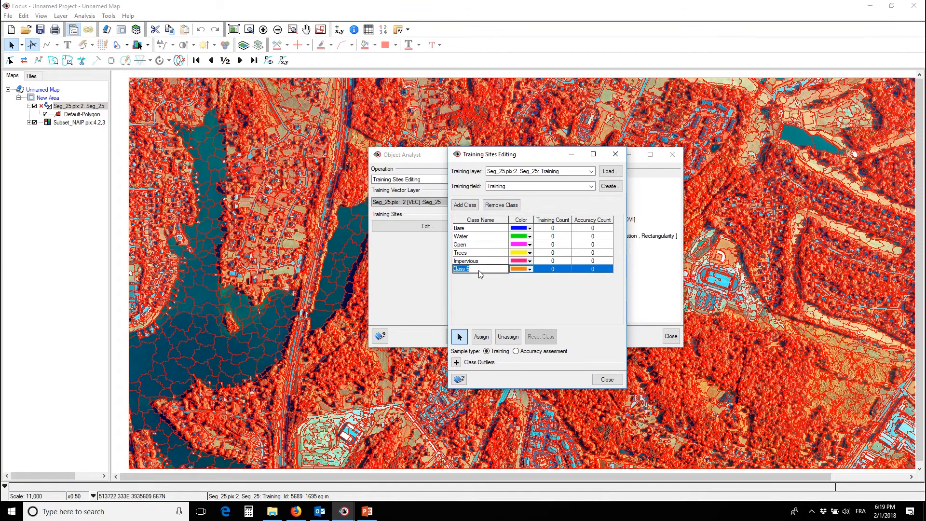
type("Sh")
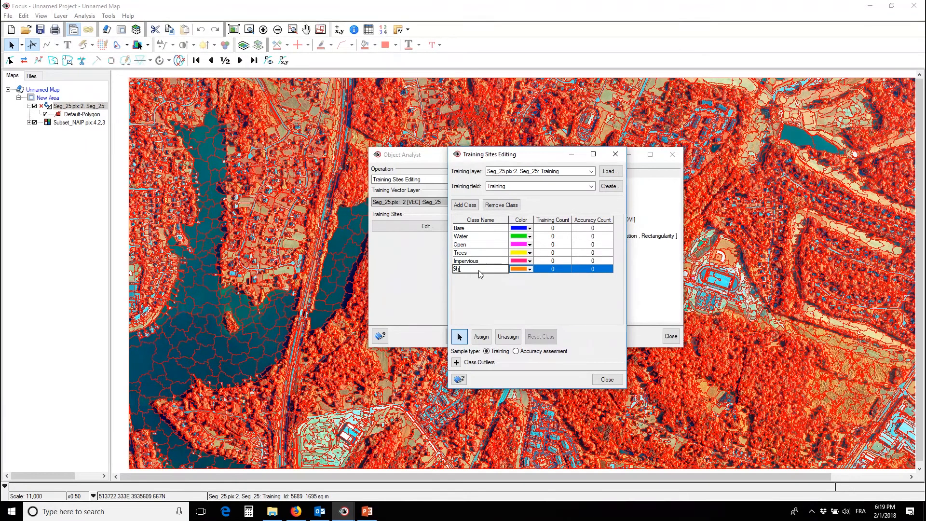
type("adwos")
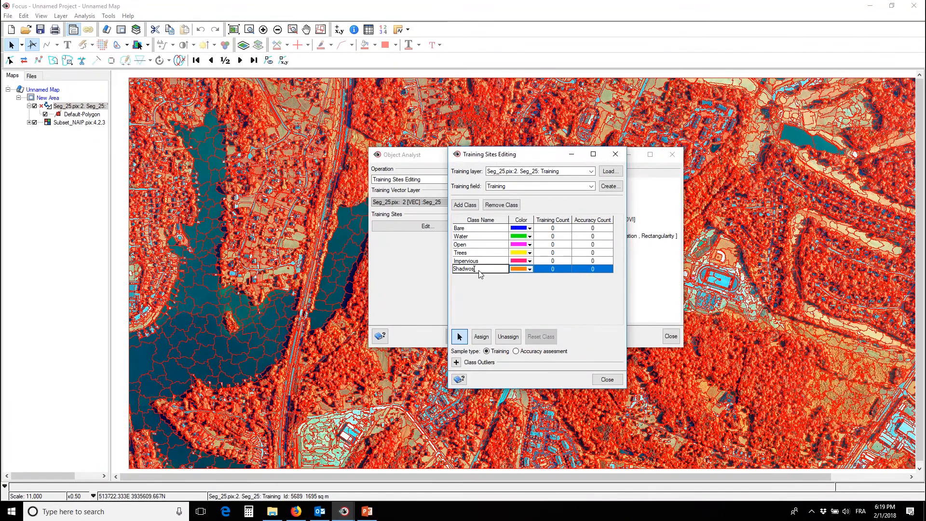
key("BackSpace")
type("ow")
key("Return")
Step: Set the class colours to orange for Bare (RGB 255, 102, 0), dark blue for Water (0, 0, 153) and yellow for Open
left_click(530, 229)
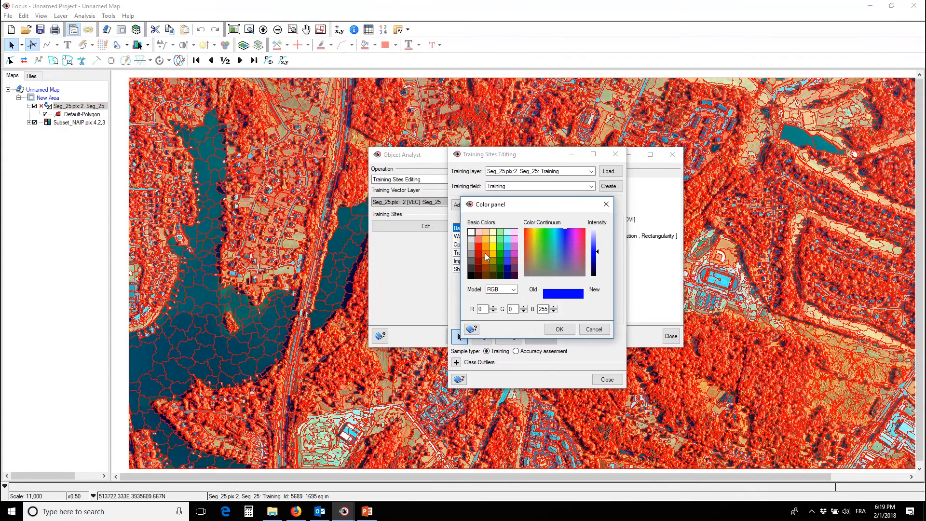
left_click(483, 253)
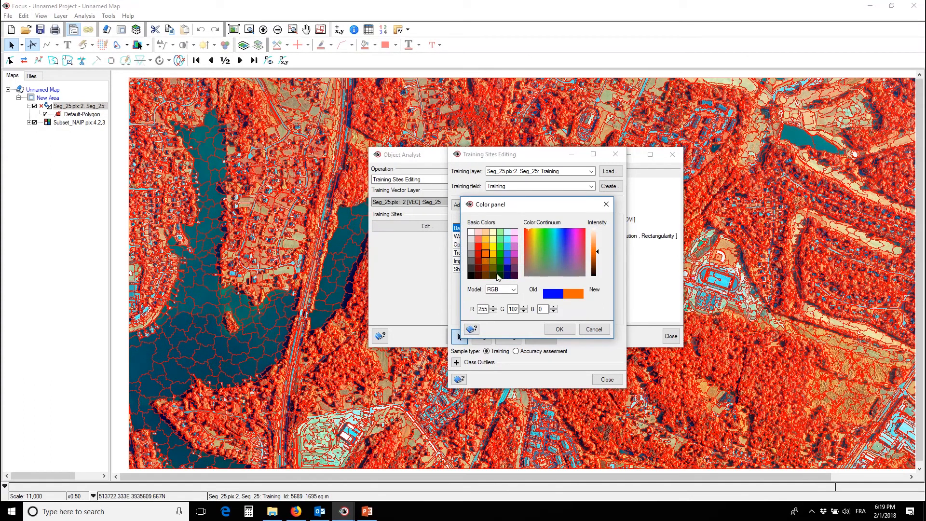
left_click(559, 329)
left_click(530, 237)
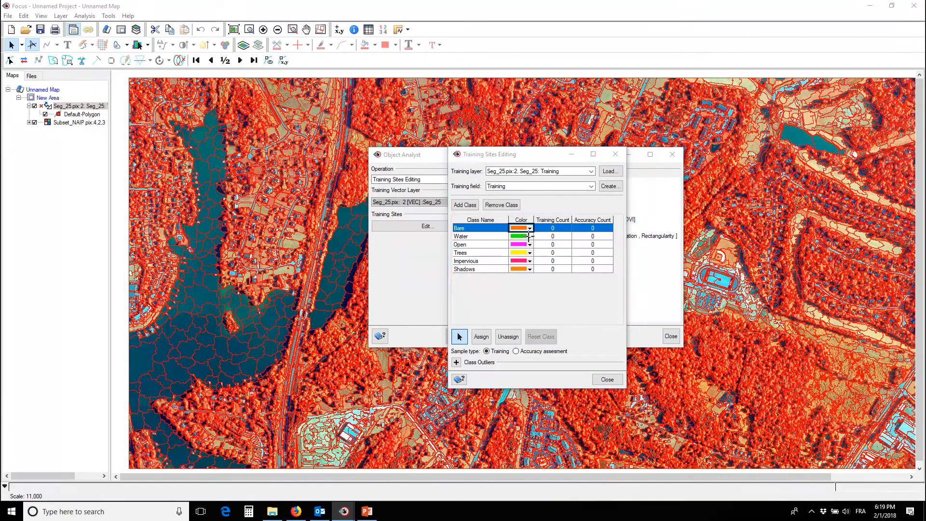
left_click(506, 273)
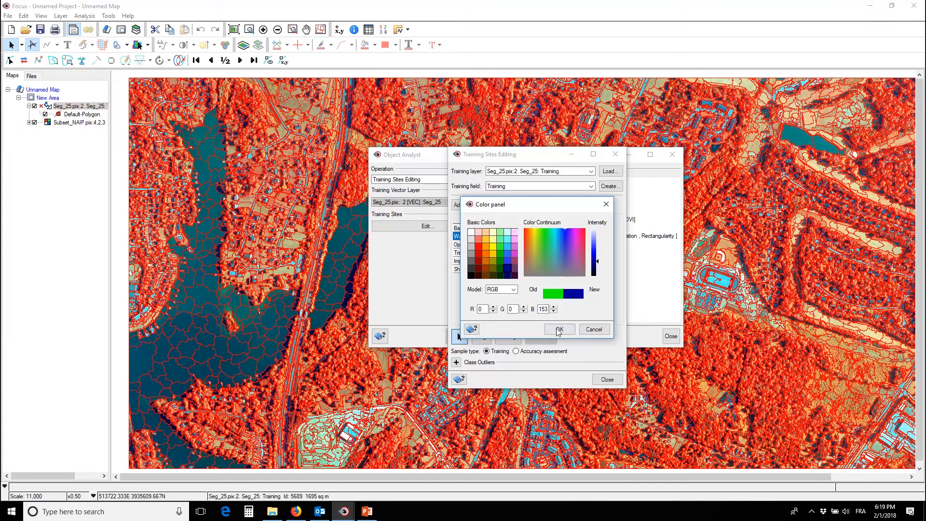
left_click(559, 329)
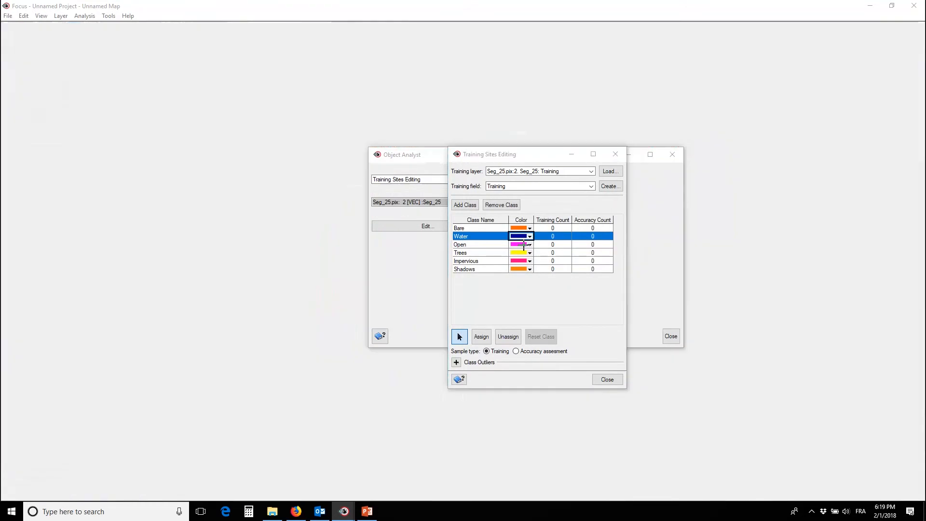
left_click(525, 244)
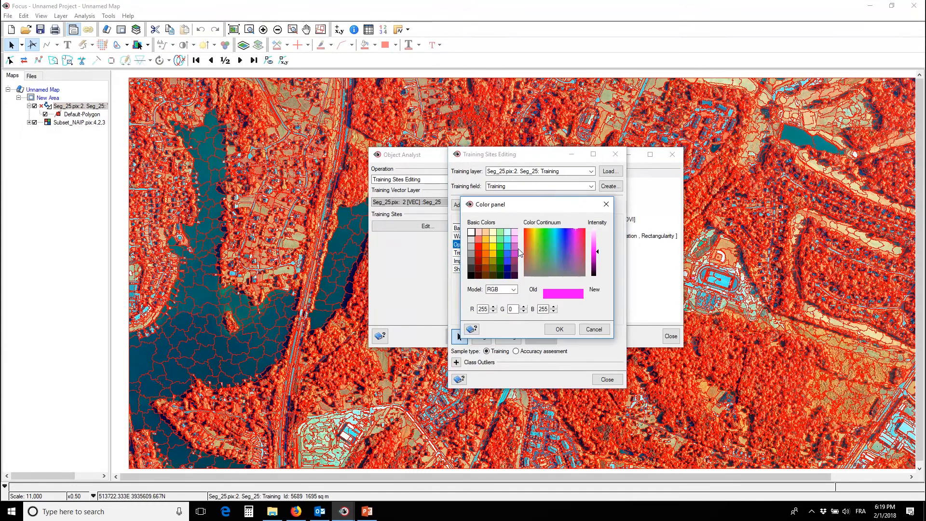
left_click(493, 246)
left_click(558, 330)
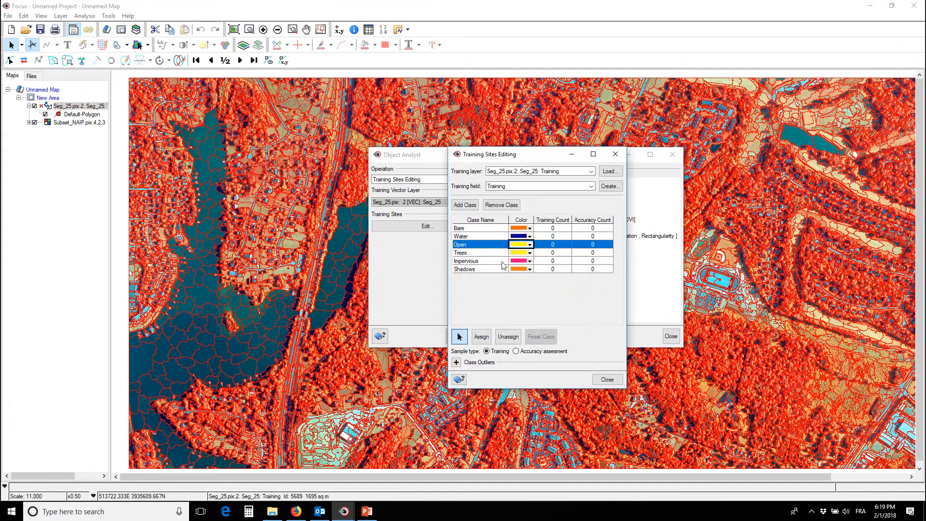
Step: Set the class colours to green for Trees, red for Impervious (RGB 255, 0, 0) and light purple for Shadows
left_click(526, 253)
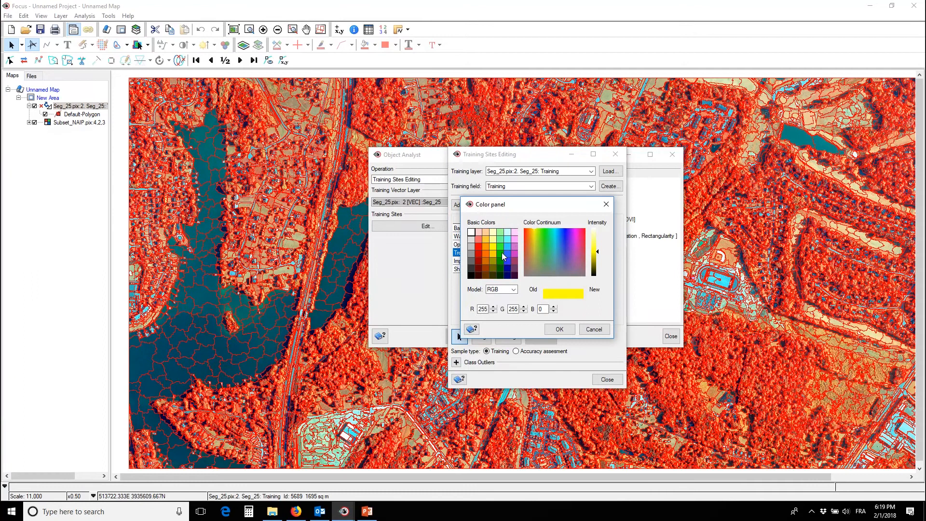
left_click(502, 255)
left_click(558, 329)
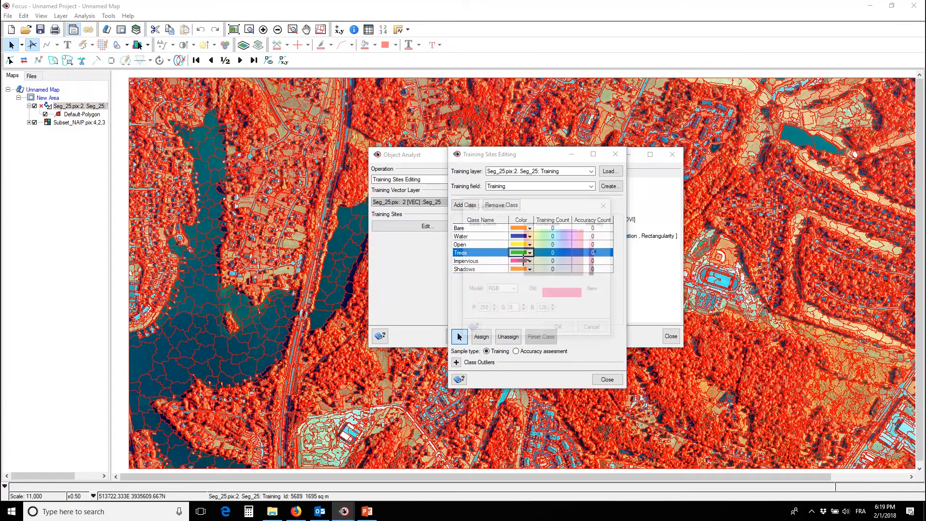
left_click(523, 261)
left_click(479, 248)
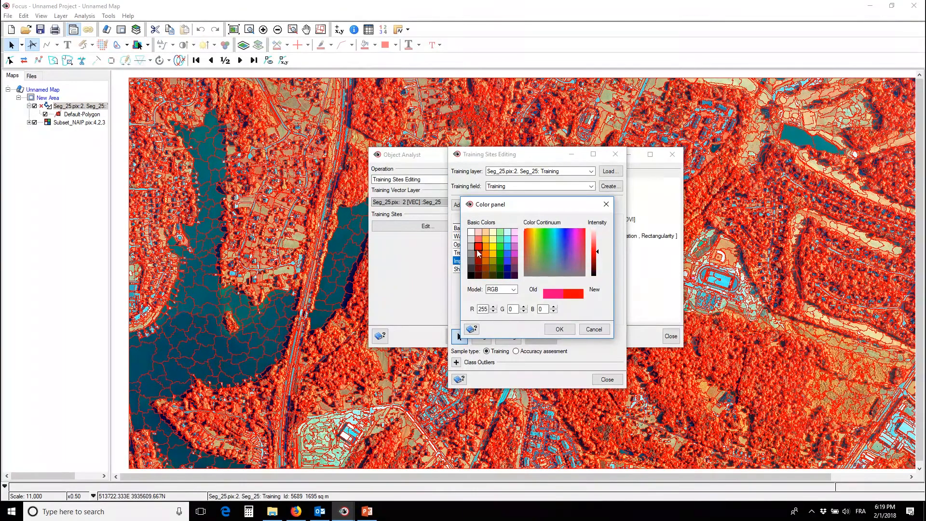
left_click(558, 329)
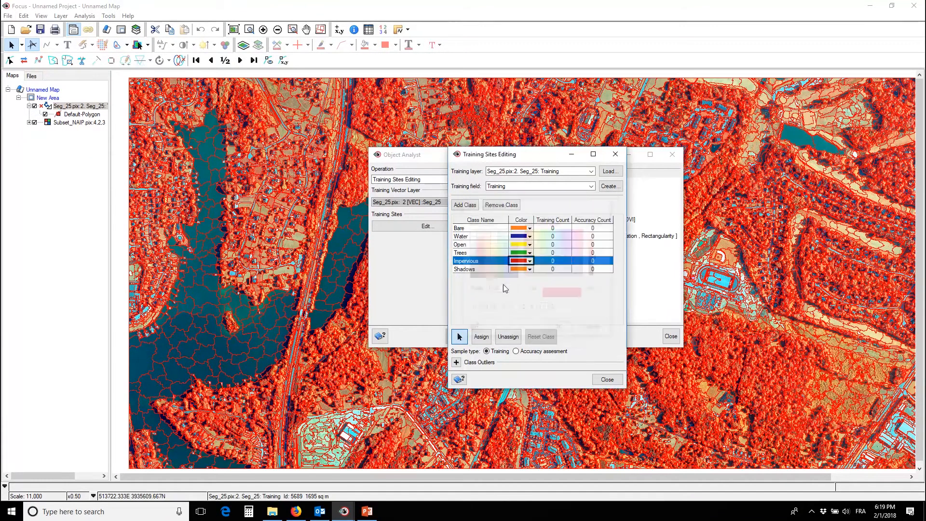
left_click(524, 270)
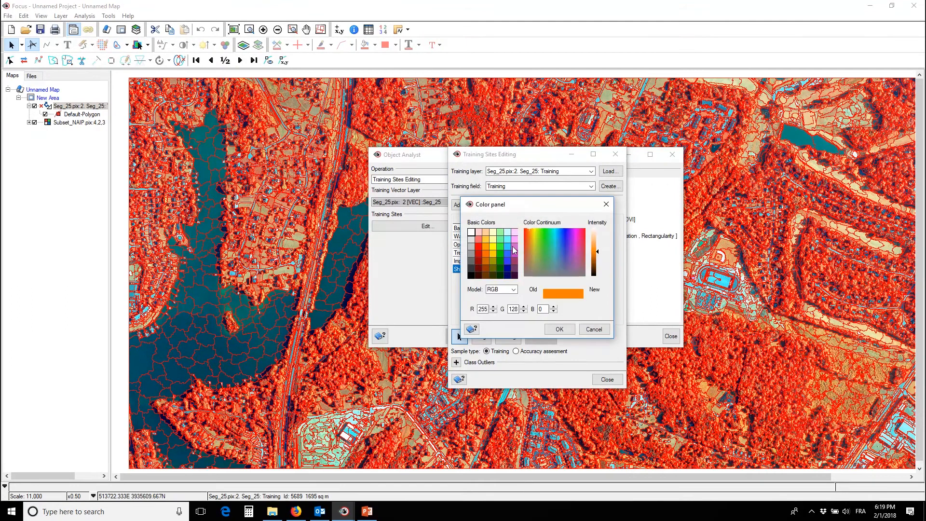
left_click(514, 246)
left_click(560, 330)
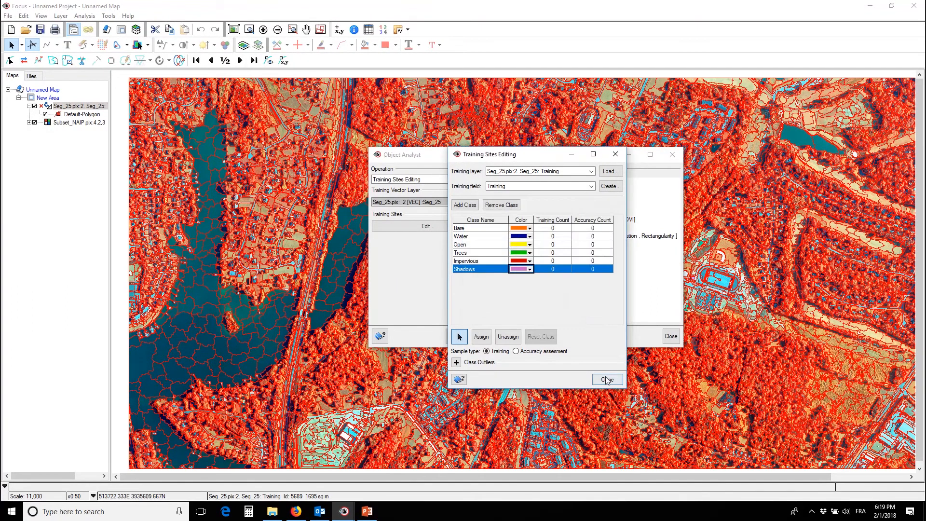
Step: Assign five lake segments on both sides of the railway corridor as training sites for the Water class
left_click_drag(527, 163, 525, 136)
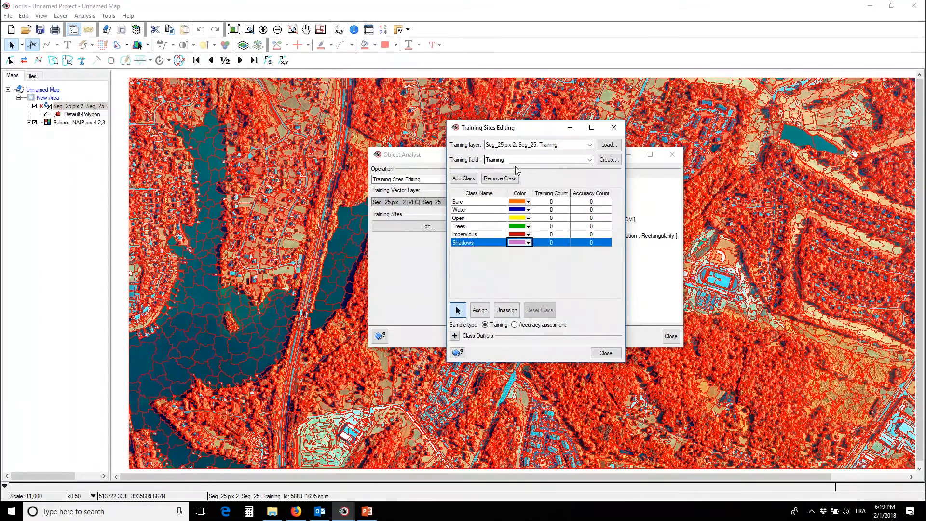
left_click(454, 209)
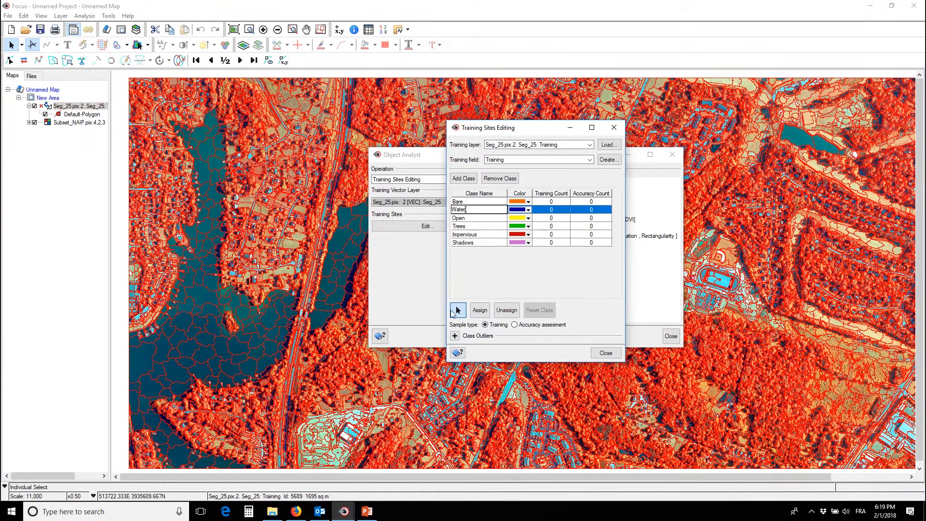
left_click(459, 310)
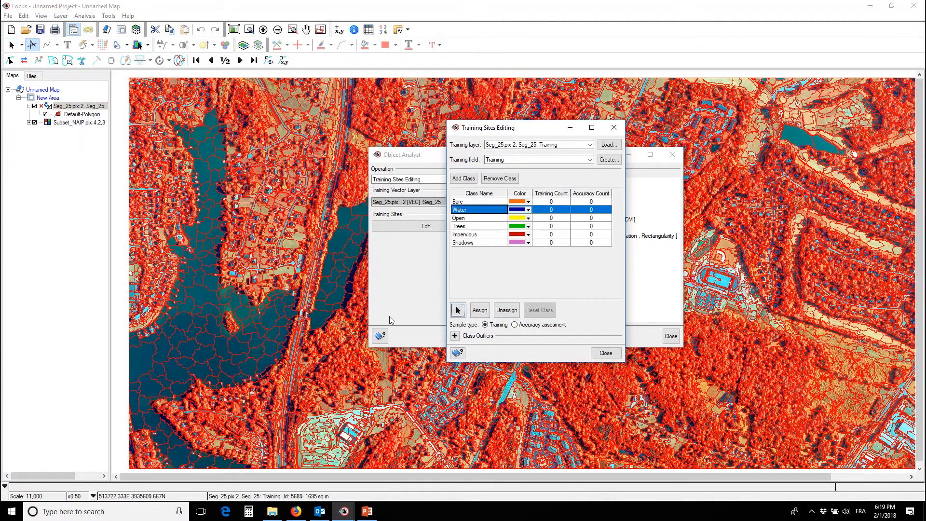
left_click(458, 311)
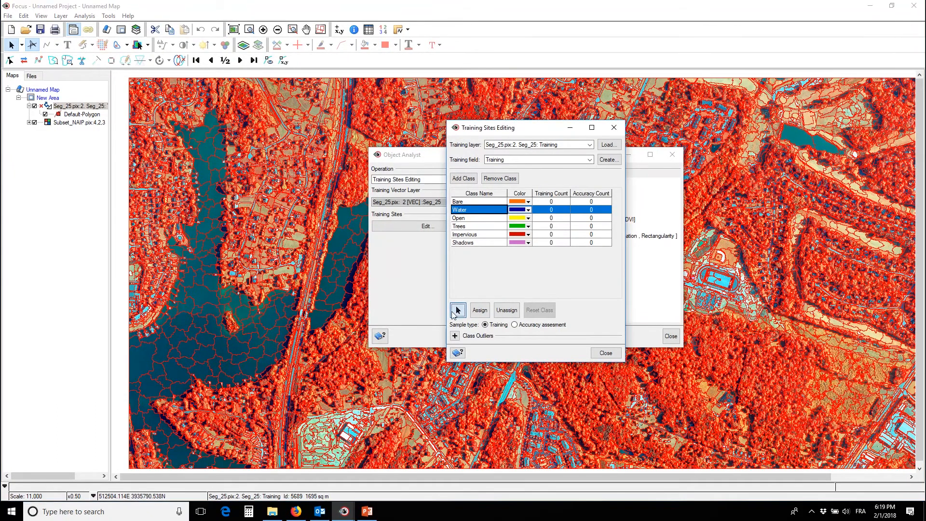
left_click(202, 356)
left_click(238, 346, "shift")
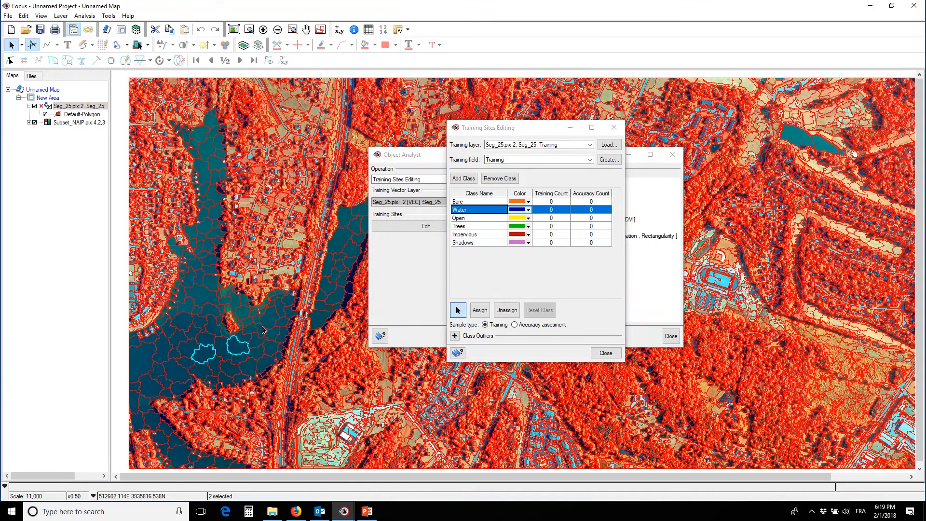
left_click(278, 323, "shift")
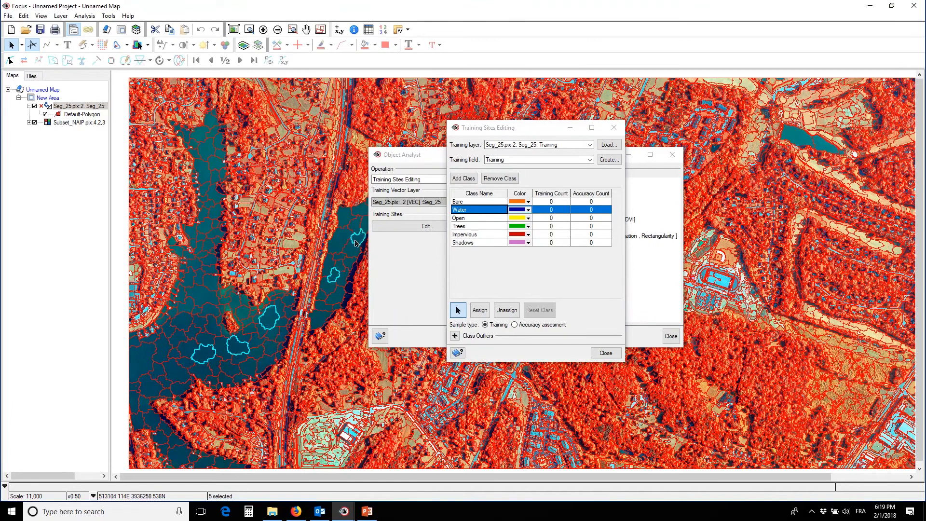
left_click(481, 311)
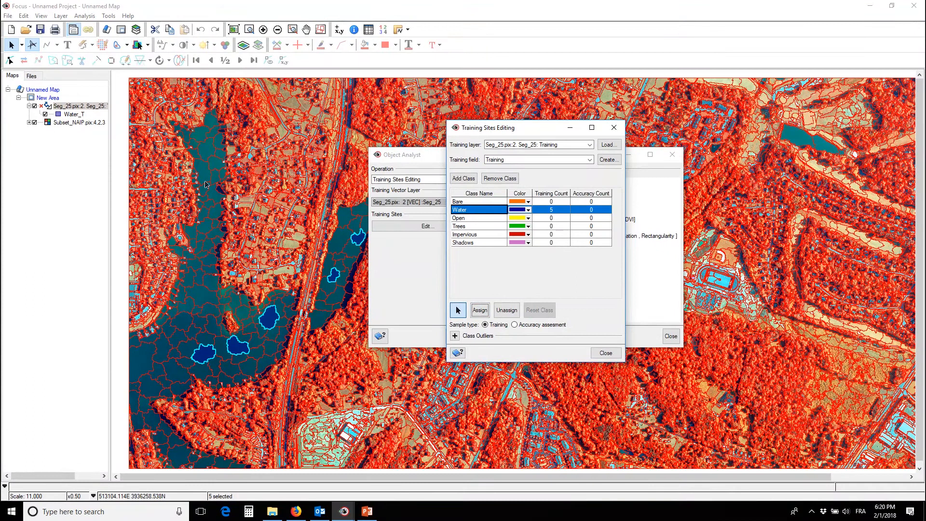
Step: Add three segments in the lake's northern arm and two in the northeastern pond to the Water training sites
left_click(210, 158)
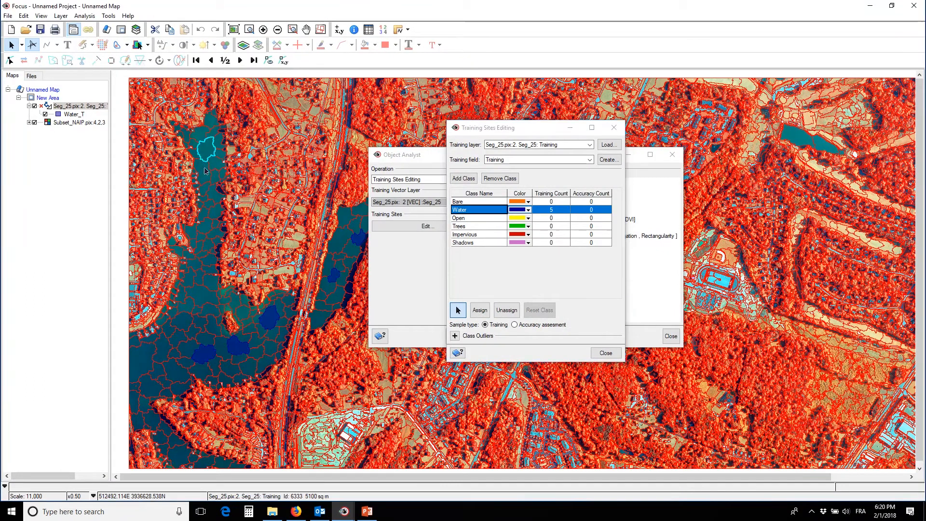
left_click(210, 205, "shift")
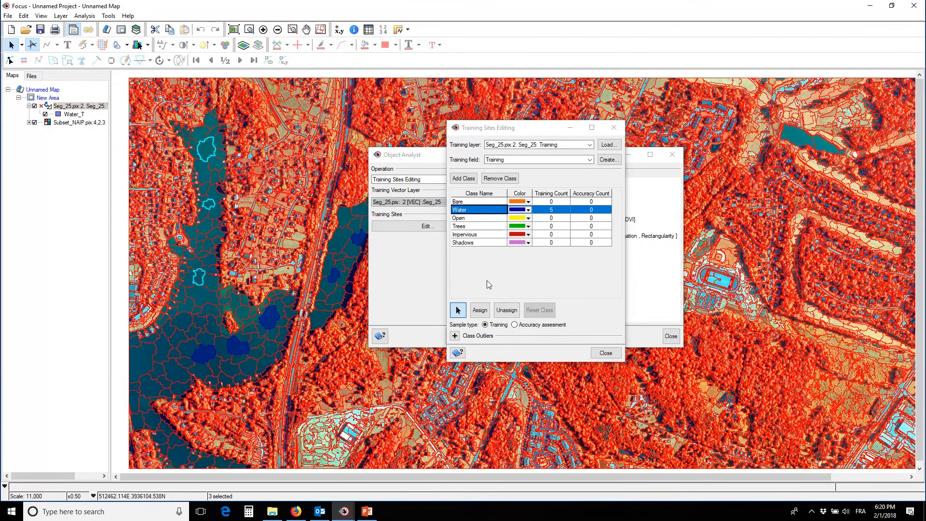
left_click(480, 309)
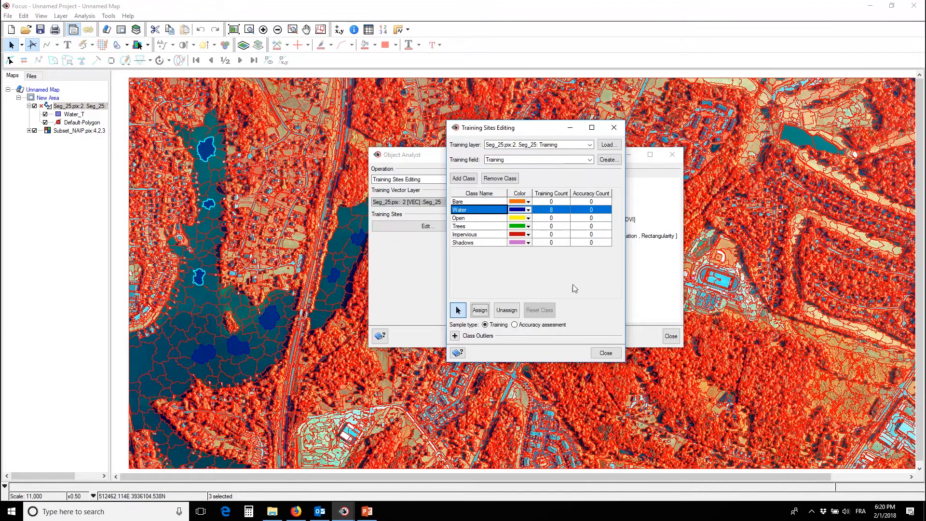
left_click(802, 148)
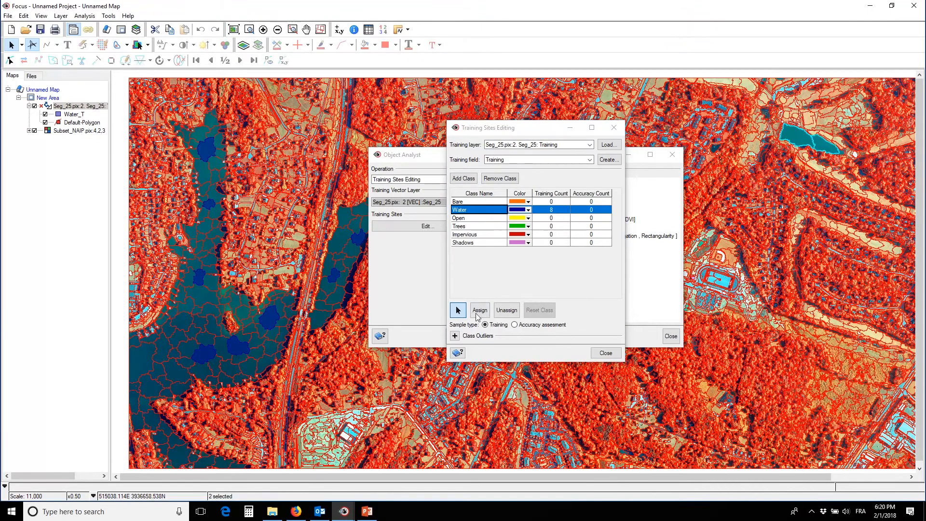
left_click(479, 311)
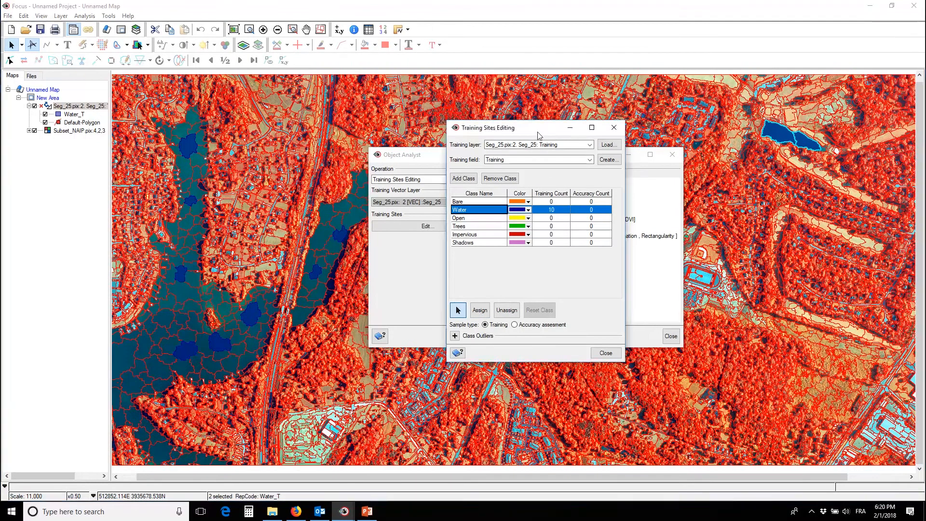
Step: Move both dialogs clear of the lake's eastern arm and assign four more segments there to the Water class
left_click_drag(544, 131, 273, 191)
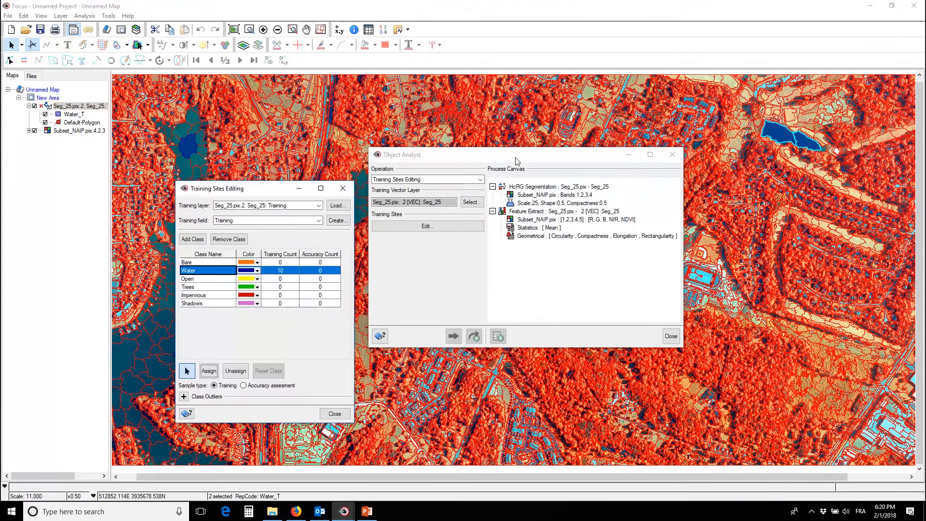
left_click_drag(517, 155, 735, 295)
left_click_drag(239, 188, 147, 155)
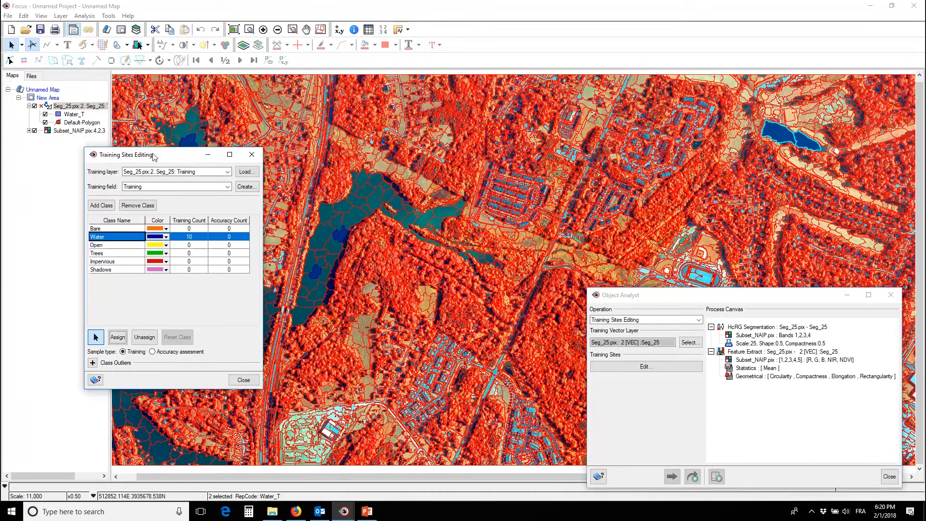
left_click(390, 198)
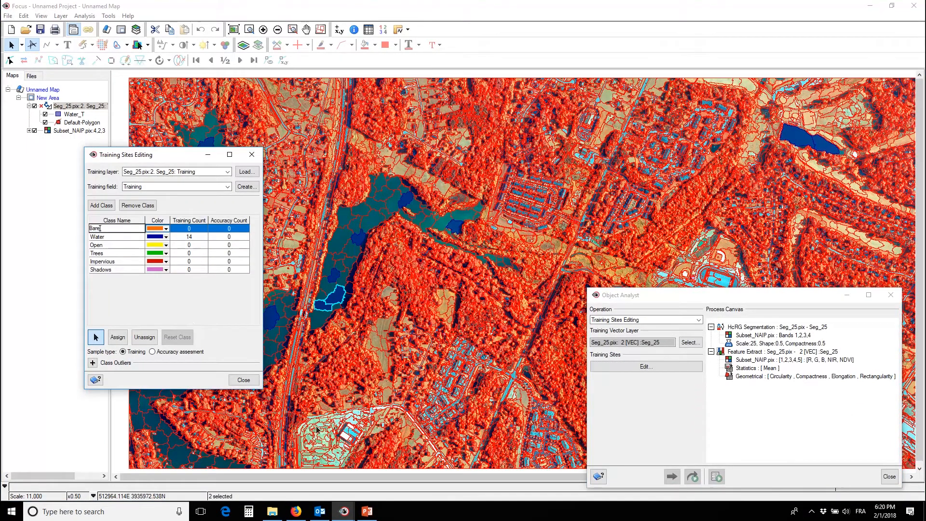
Step: Assign seven segments of the pale cleared ground around the large southern building as training sites for the Bare class
scroll(317, 429, "up", 1)
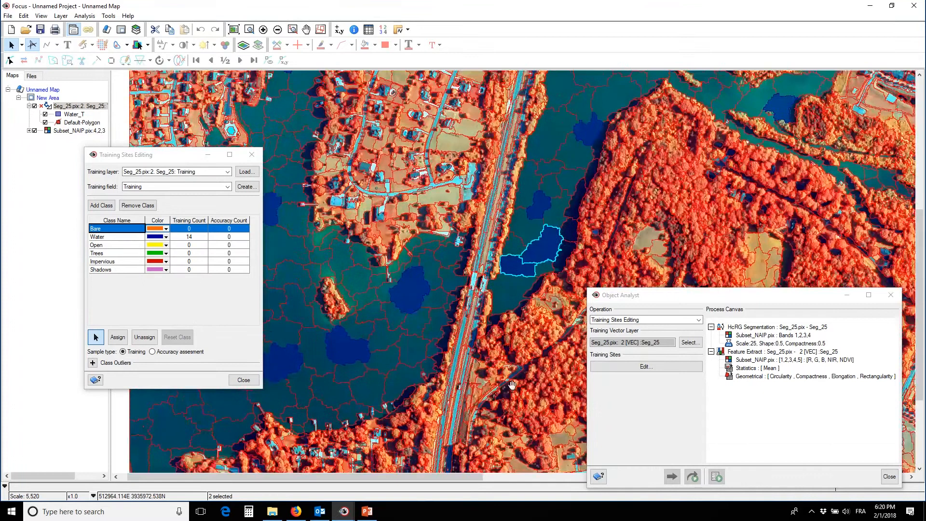
left_click_drag(513, 385, 409, 250)
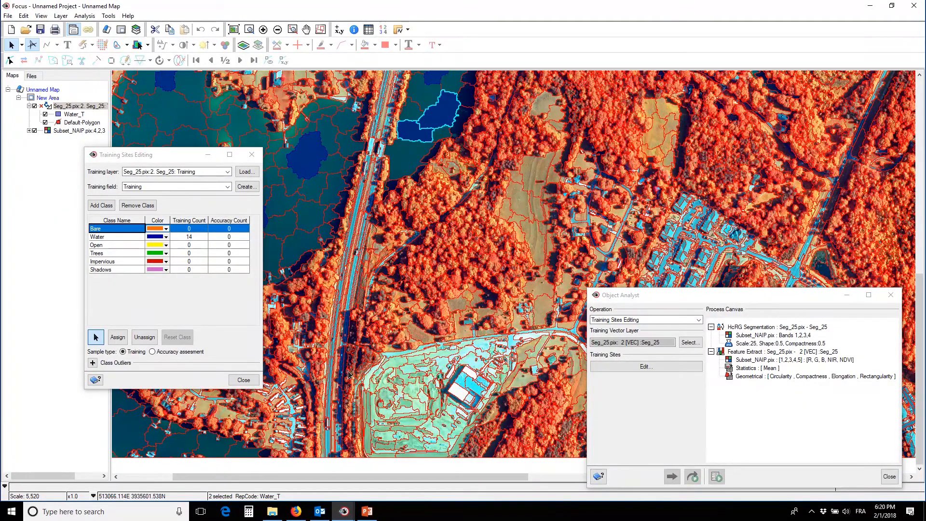
left_click(402, 365)
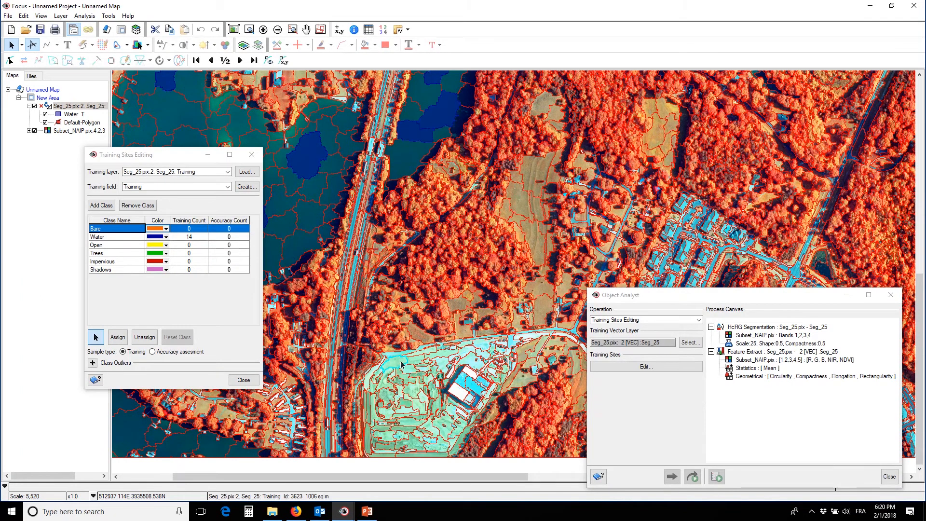
left_click(448, 358, "shift")
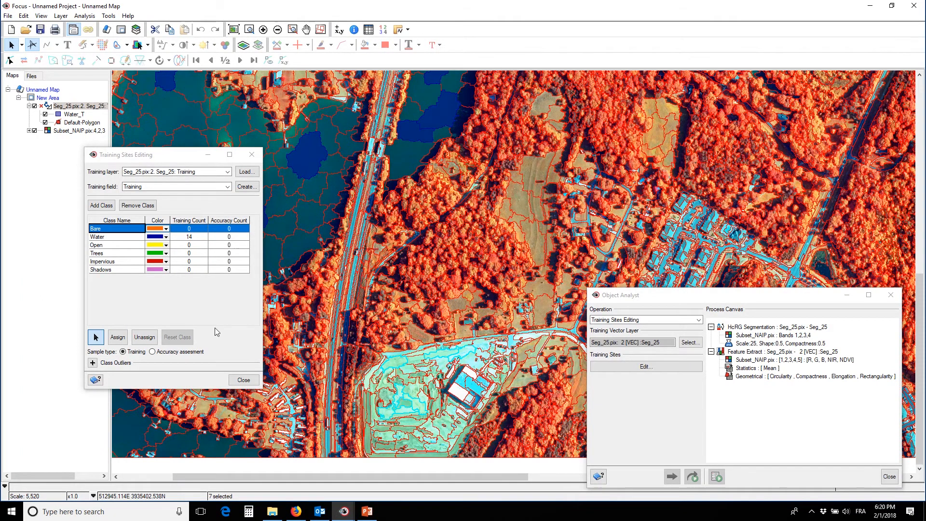
left_click(117, 337)
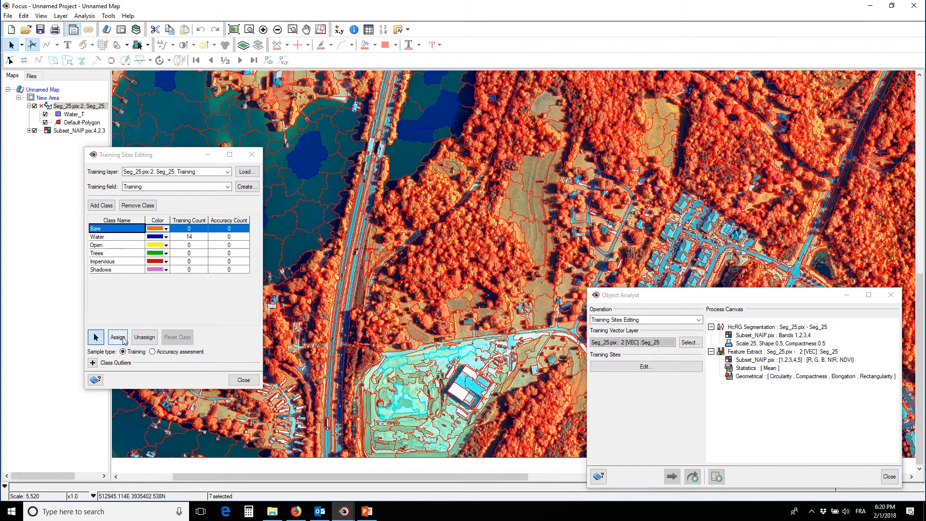
Step: Assign the bare infield segments of the two baseball diamonds beside the stadium as Bare training sites
middle_click(471, 371)
left_click_drag(632, 179, 471, 164)
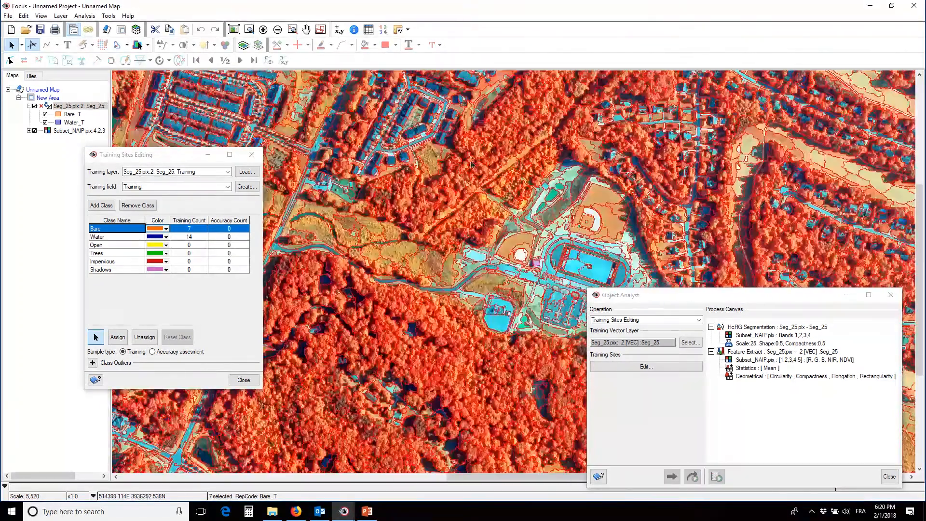
left_click(597, 227)
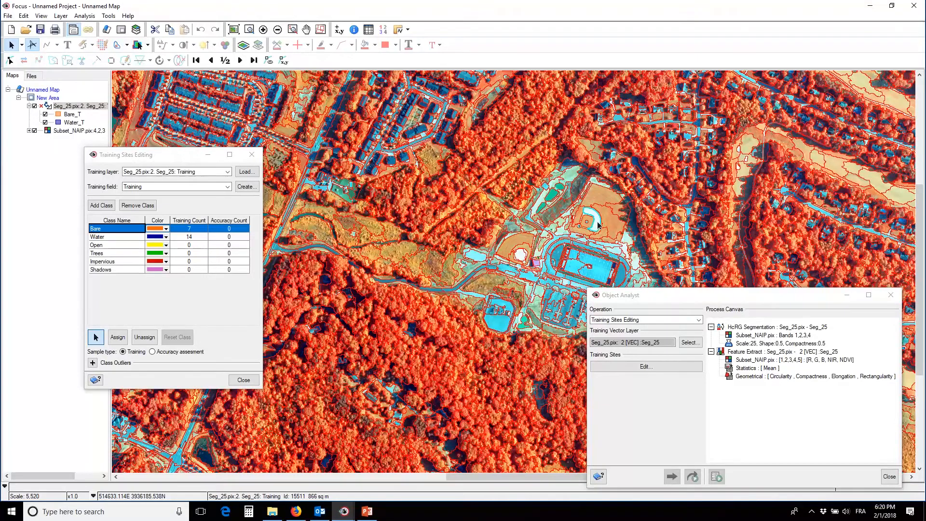
left_click(521, 260, "shift")
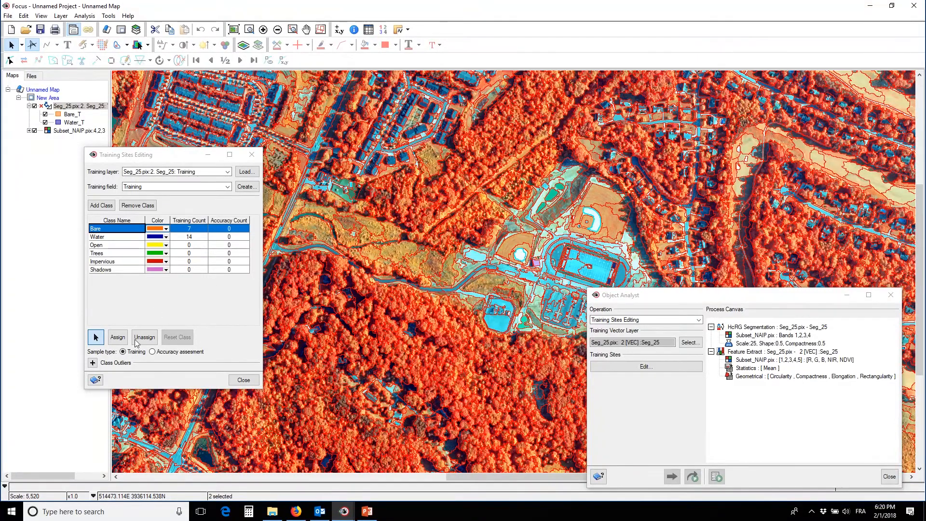
left_click(118, 338)
Step: Add five pale bare-ground segments near the large northeastern pond to the Bare training sites
left_click_drag(458, 191, 415, 296)
left_click_drag(566, 170, 448, 284)
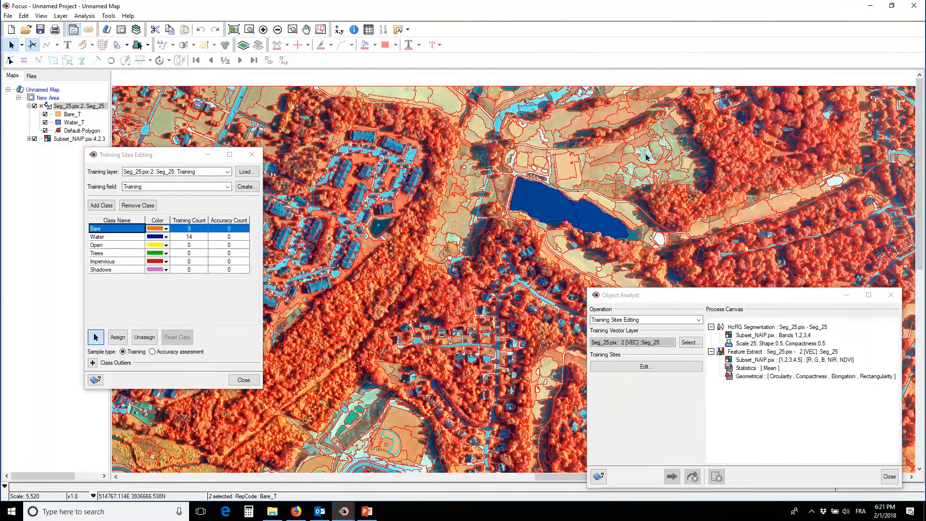
left_click(660, 239, "shift")
left_click(835, 183, "shift")
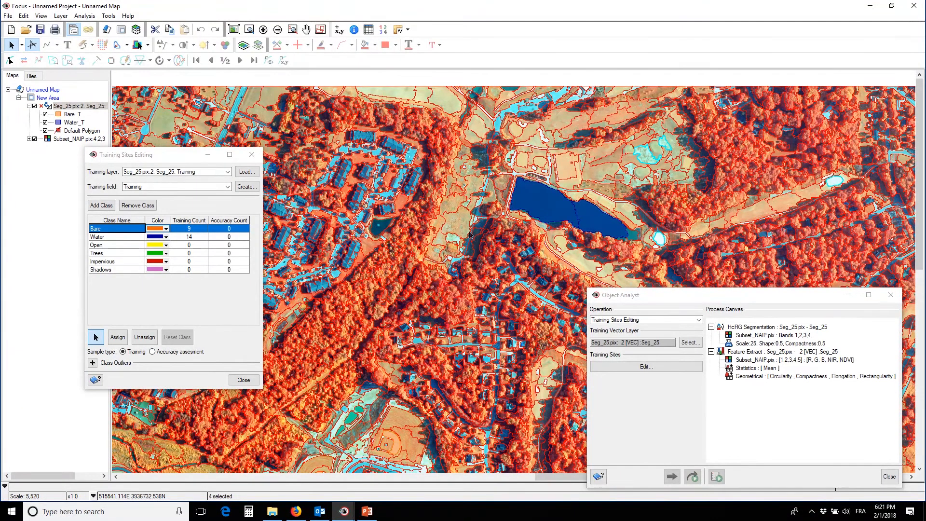
left_click_drag(477, 270, 535, 260)
left_click_drag(489, 164, 403, 161)
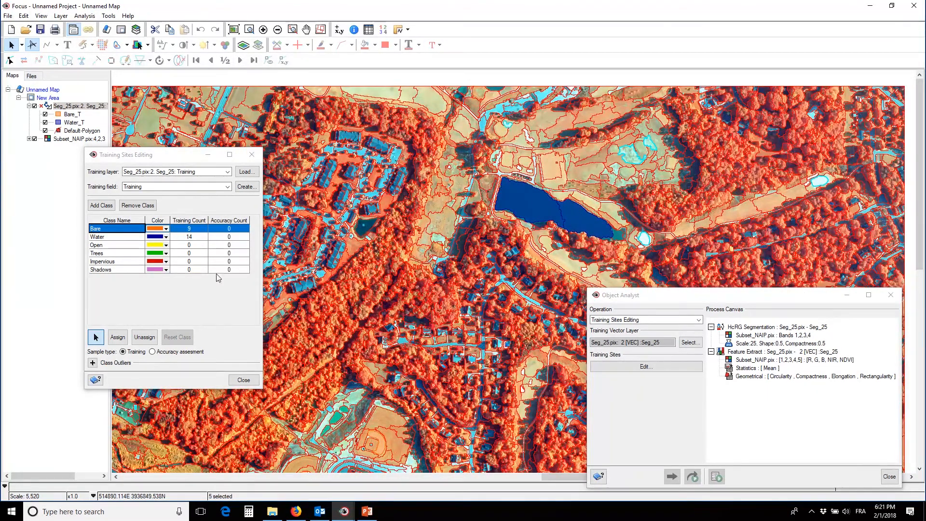
left_click(118, 336)
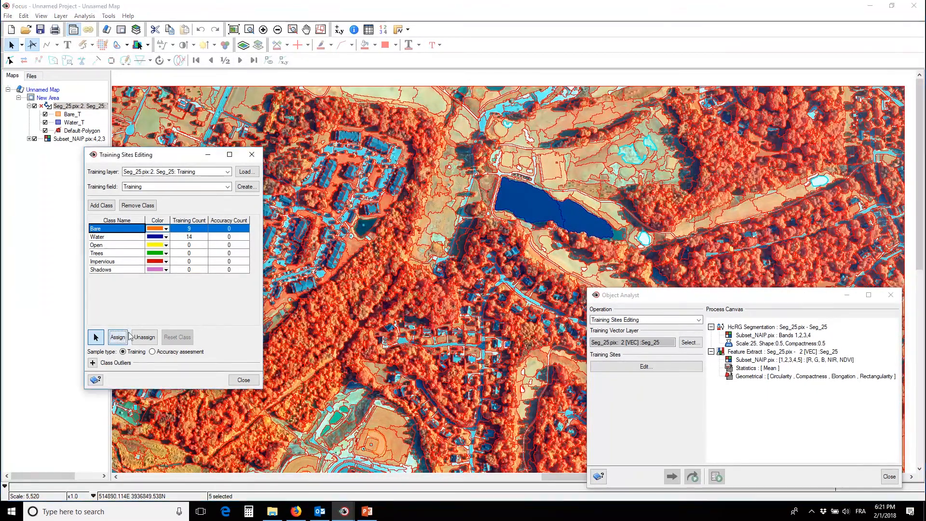
Step: Assign three grass outfield segments of the two baseball diamonds as training sites for the Open class
left_click(102, 246)
left_click_drag(293, 314, 463, 224)
left_click_drag(541, 342, 461, 244)
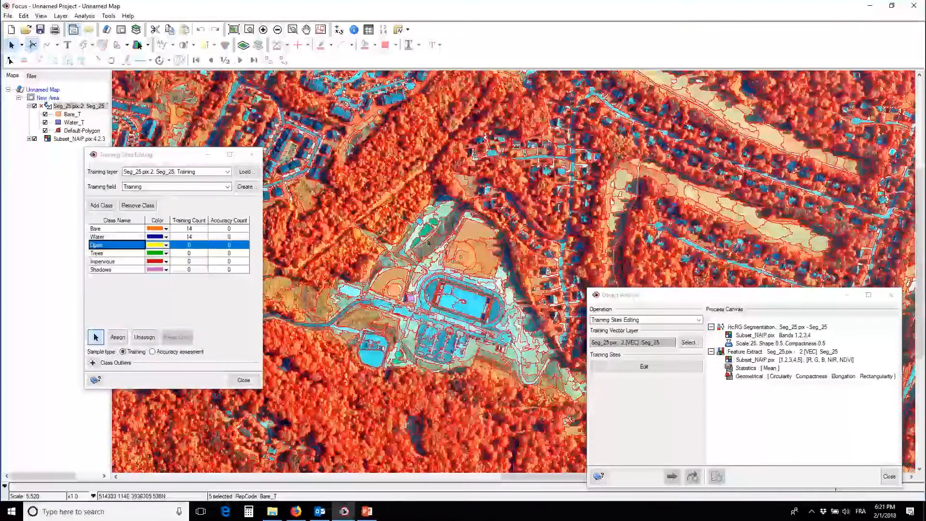
left_click(478, 234)
left_click(480, 250, "shift")
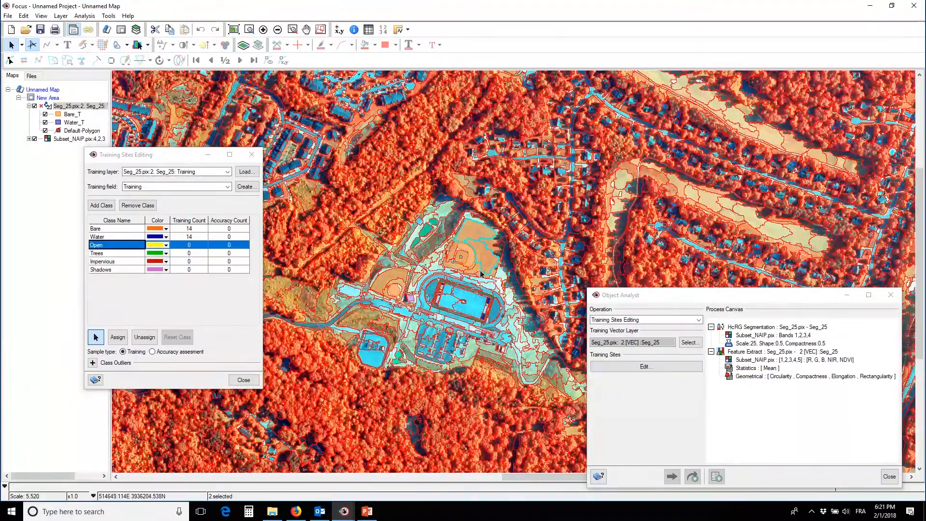
left_click(117, 338)
left_click_drag(360, 298, 509, 268)
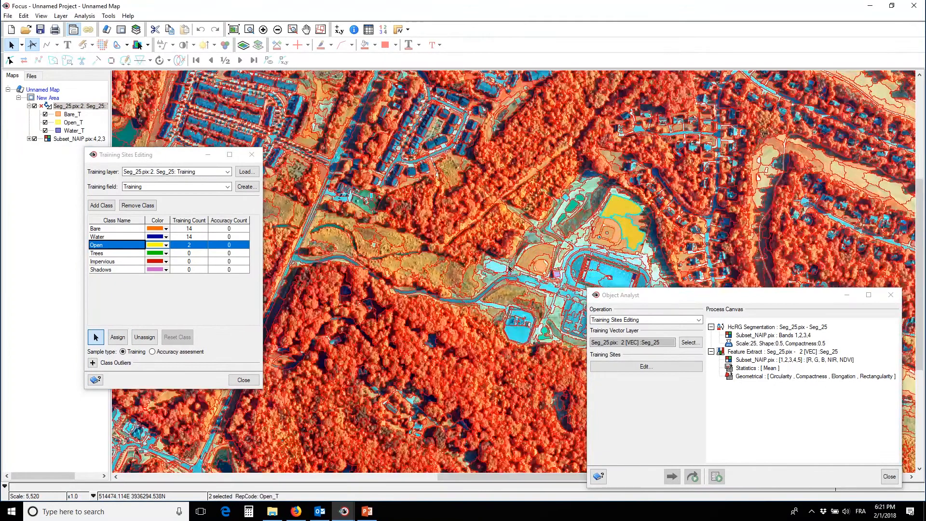
left_click(522, 261)
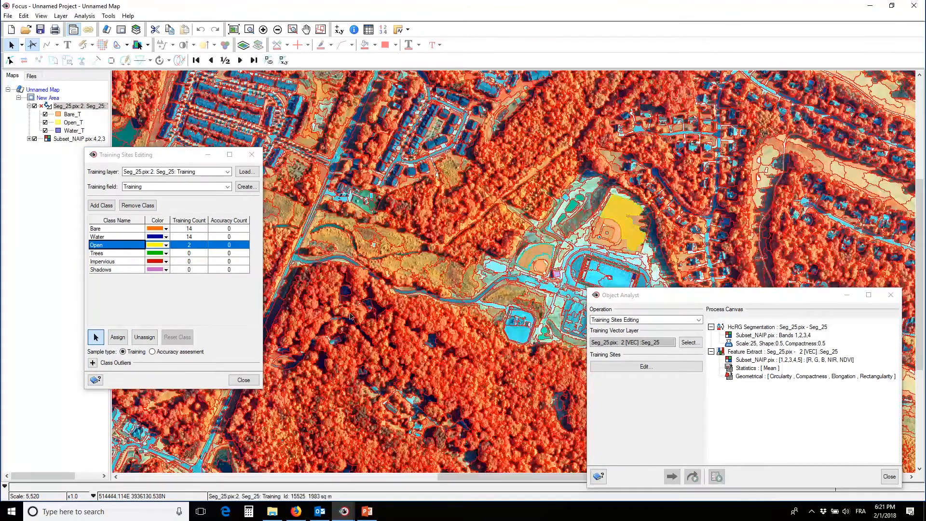
left_click(119, 338)
Step: Add three adjoining field segments on the lake's northern shore to the Open training sites
left_click_drag(174, 101, 586, 269)
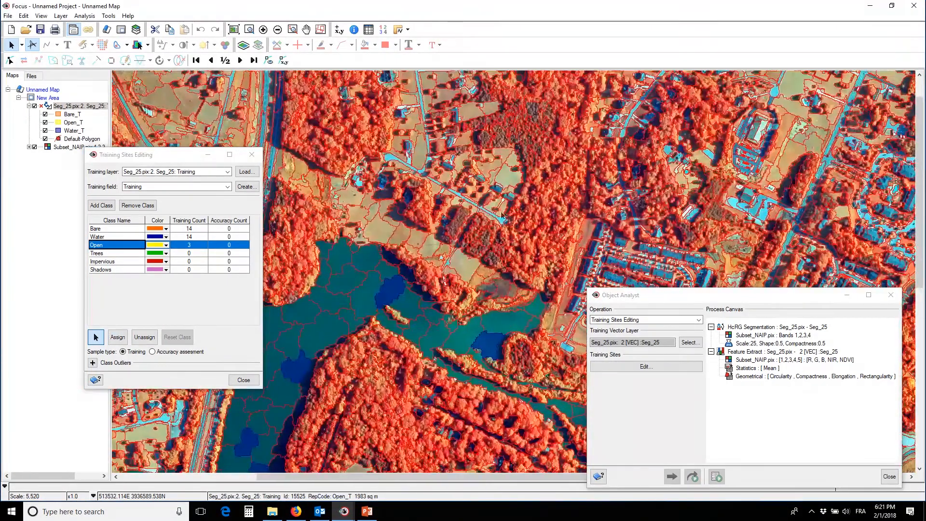
left_click(382, 231)
left_click(401, 233, "shift")
left_click(415, 237, "shift")
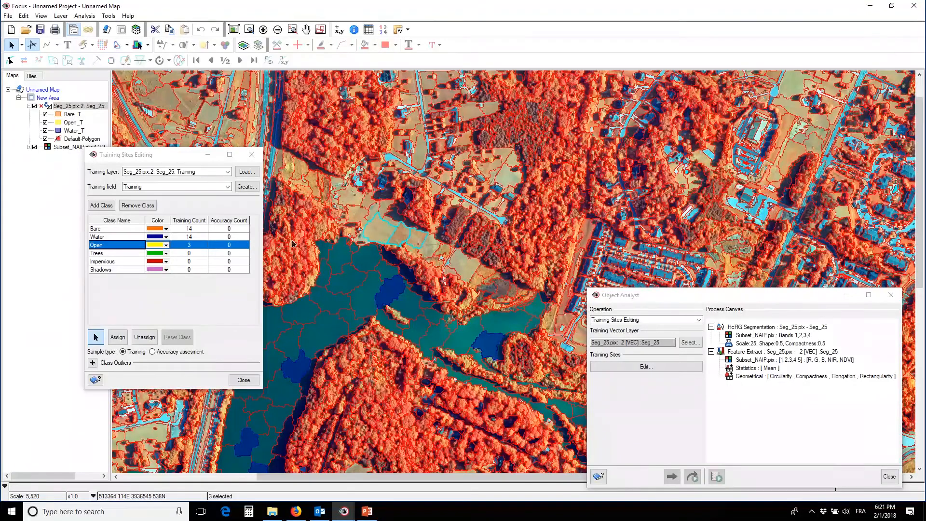
left_click(119, 337)
Step: Add seven grass segments from the residential areas on both sides of the railway to the Open class
left_click_drag(156, 124, 362, 165)
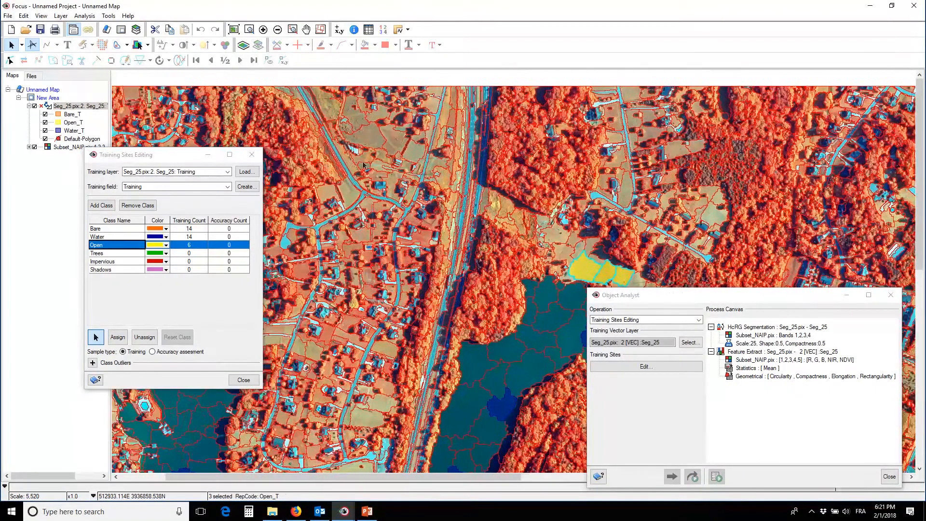
left_click(412, 156)
left_click_drag(655, 188, 593, 108)
left_click(568, 113, "shift")
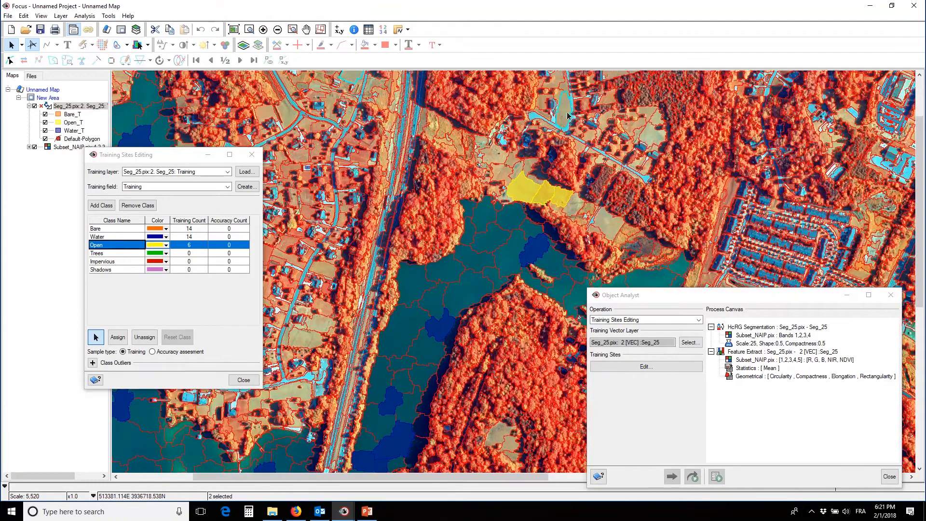
left_click(650, 115, "shift")
left_click_drag(367, 291, 525, 157)
left_click(465, 204, "shift")
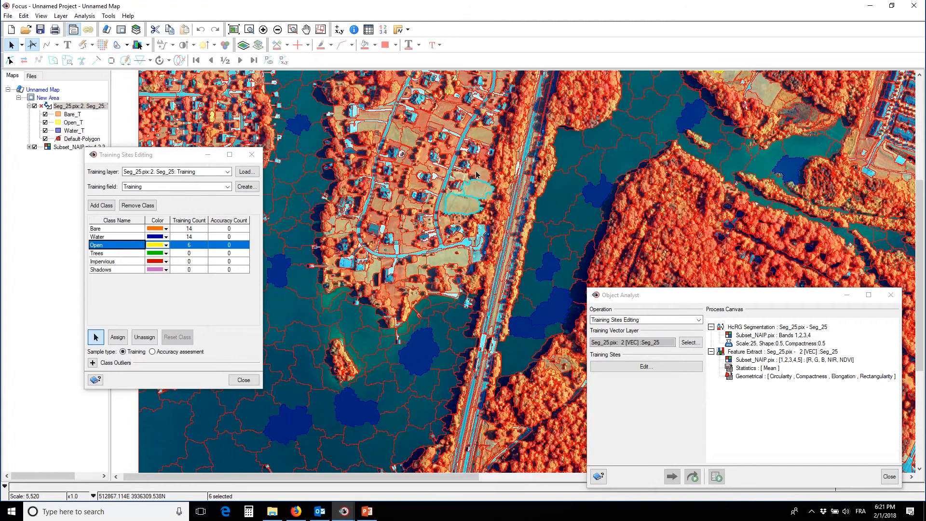
left_click(476, 175, "shift")
left_click(118, 338)
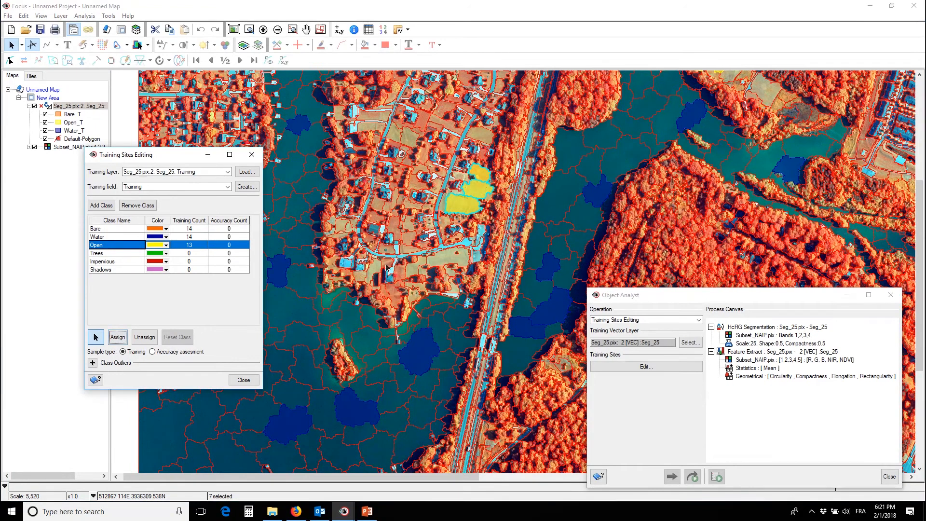
Step: Assign a block of 32 forest segments south of the stadium as training sites for the Trees class
left_click_drag(415, 253, 422, 175)
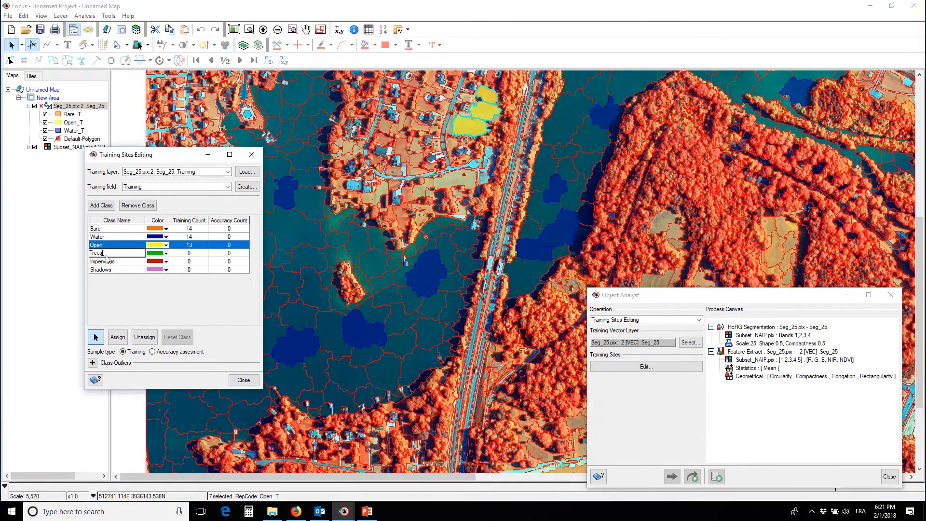
left_click(103, 254)
scroll(394, 270, "down", 1)
left_click_drag(555, 184, 483, 177)
scroll(500, 318, "up", 1)
left_click_drag(475, 295, 383, 317)
left_click_drag(466, 248, 428, 270)
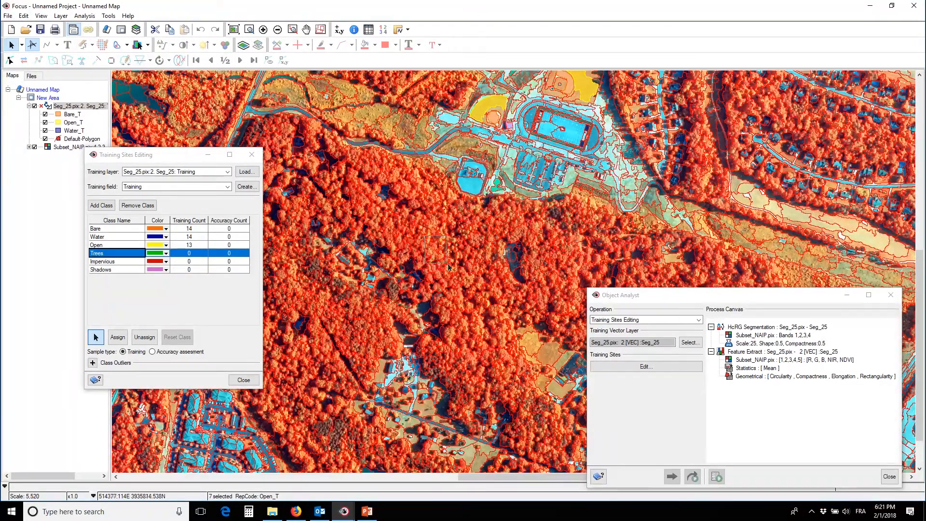
mouse_move(471, 268)
left_mouse_down()
mouse_move(481, 264)
mouse_move(471, 264)
left_mouse_up()
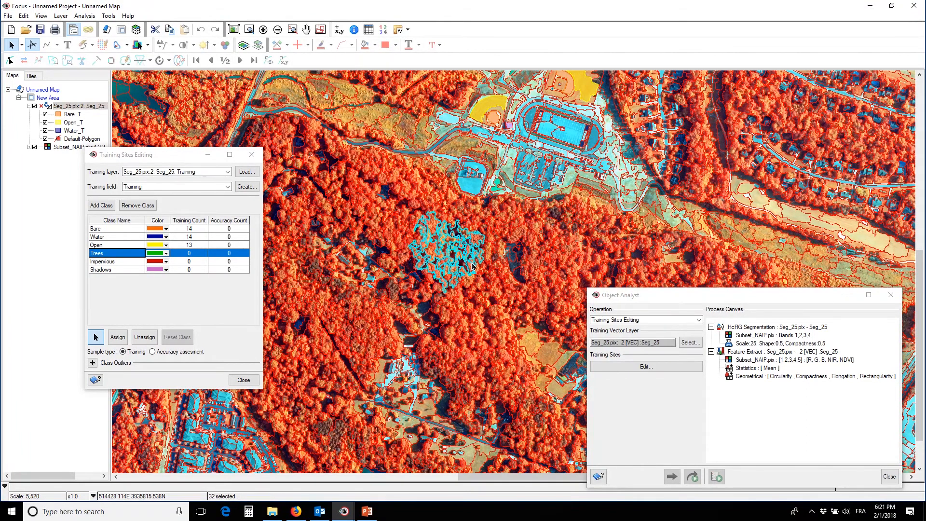
left_click(117, 336)
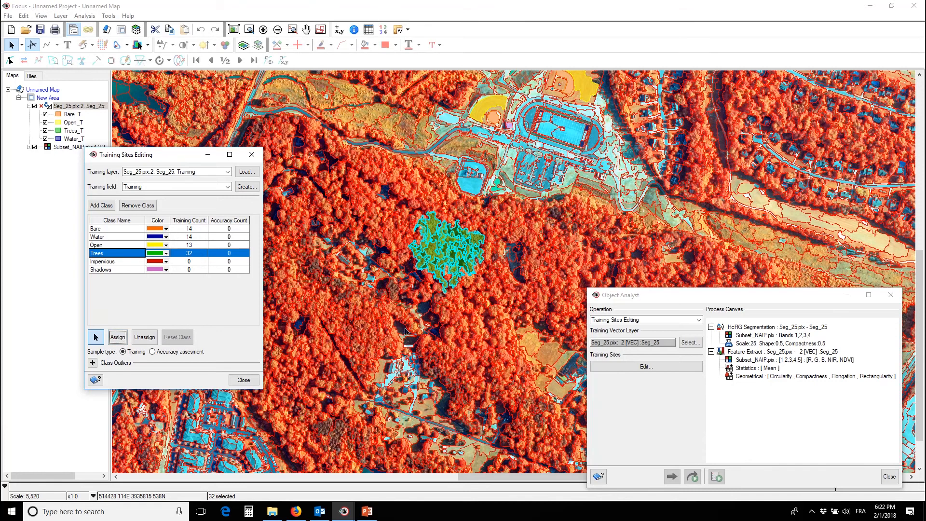
Step: Add a cluster of 16 forest segments on the wooded peninsula south of the lake to the Trees class
left_click_drag(396, 338, 548, 288)
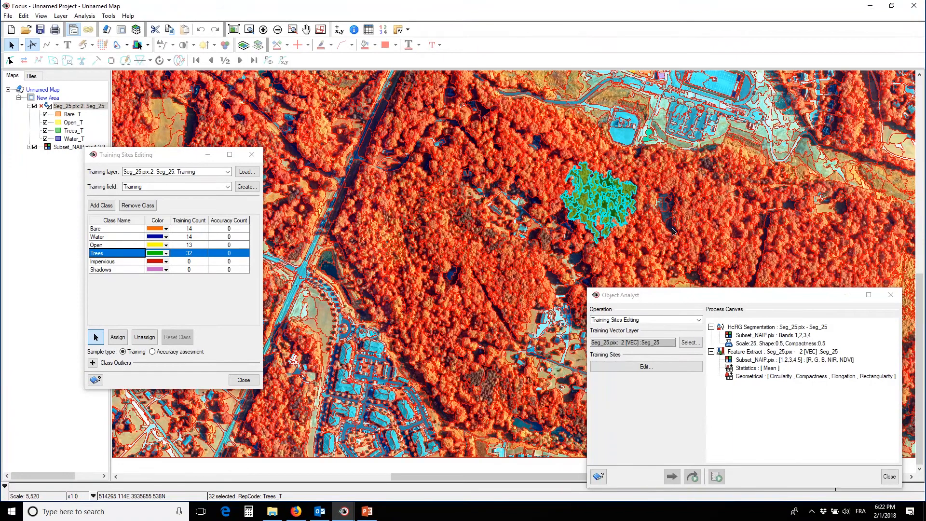
left_click_drag(501, 243, 830, 463)
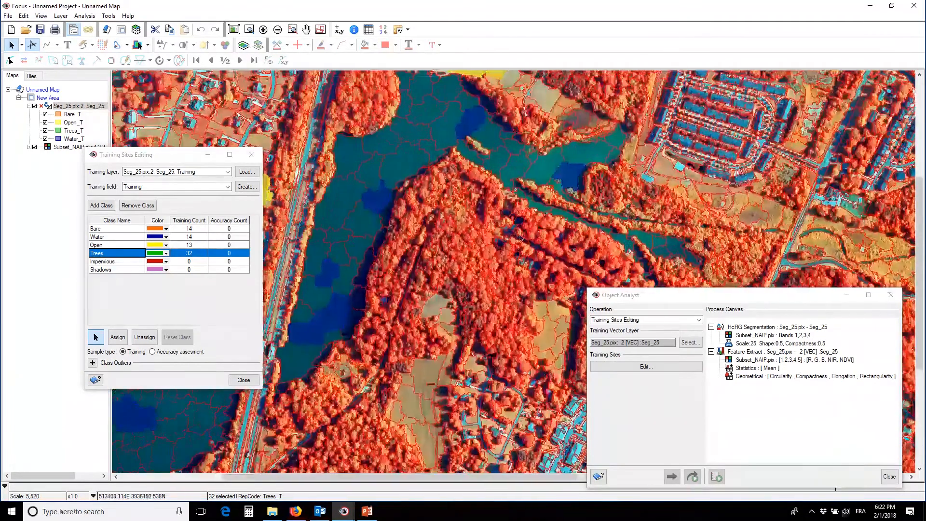
left_click_drag(462, 241, 483, 263)
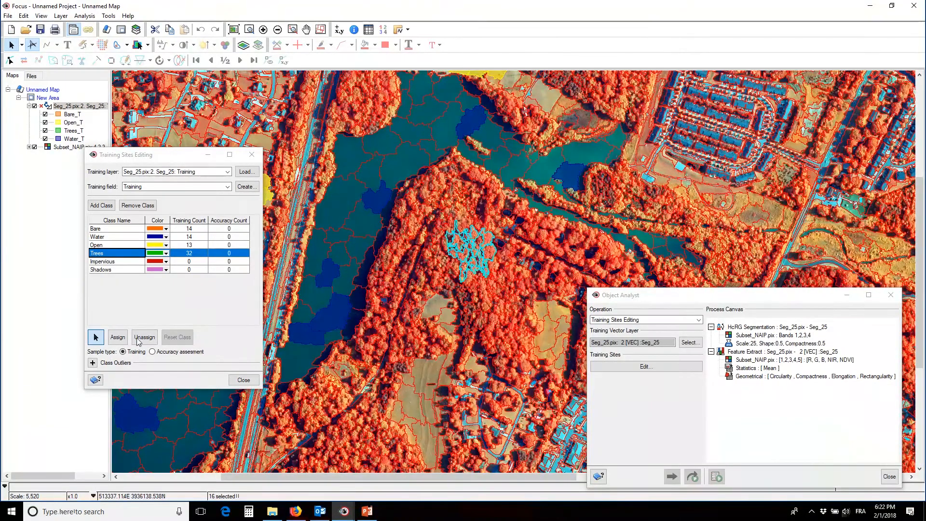
left_click(118, 337)
Step: Make Impervious the active class for collecting training sites
left_click_drag(410, 220, 487, 285)
scroll(455, 208, "down", 1)
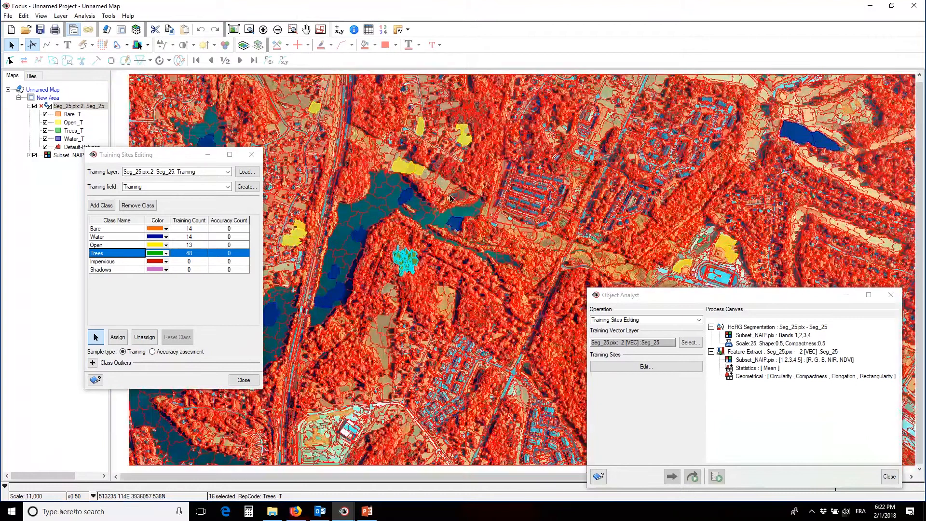
left_click_drag(486, 149, 401, 151)
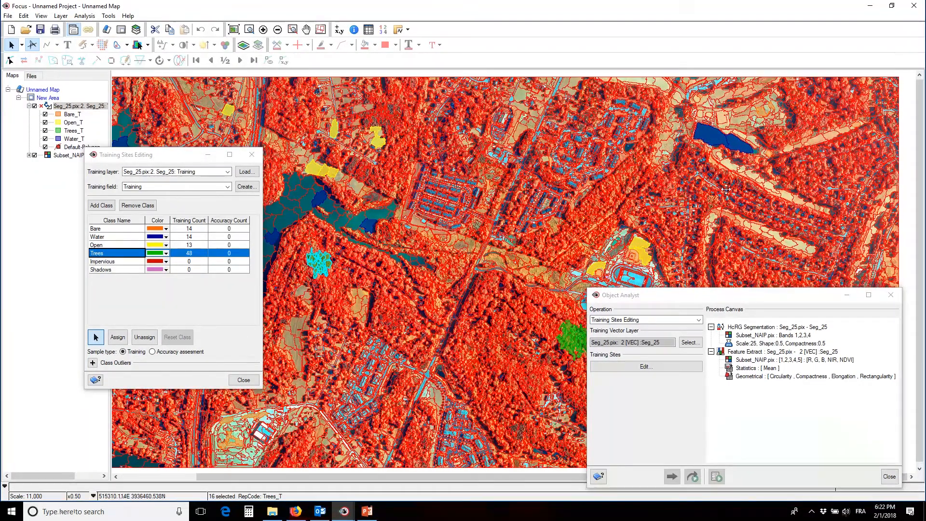
scroll(835, 166, "up", 1)
scroll(782, 210, "down", 3)
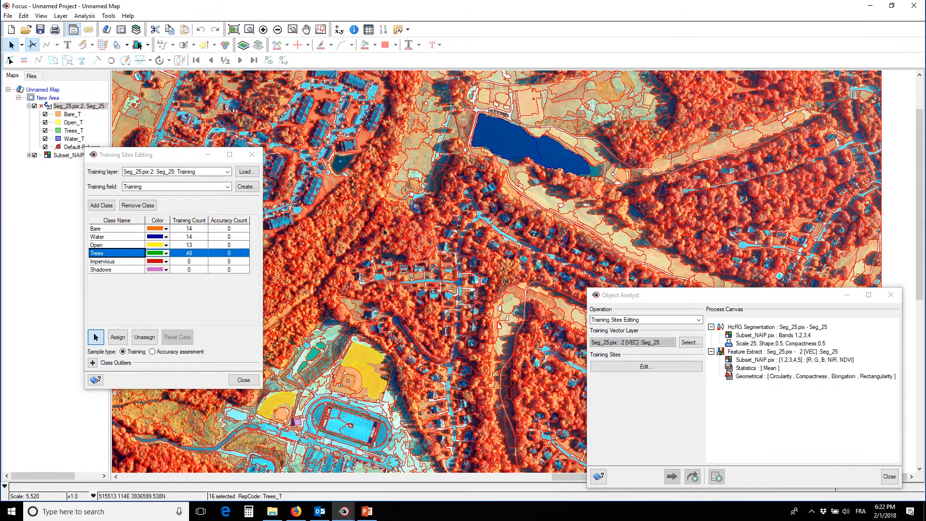
left_click(118, 262)
Step: Examine the housing blocks, roads, lake shore and stadium area for differing impervious surfaces to use as training sites
left_click_drag(364, 220, 532, 220)
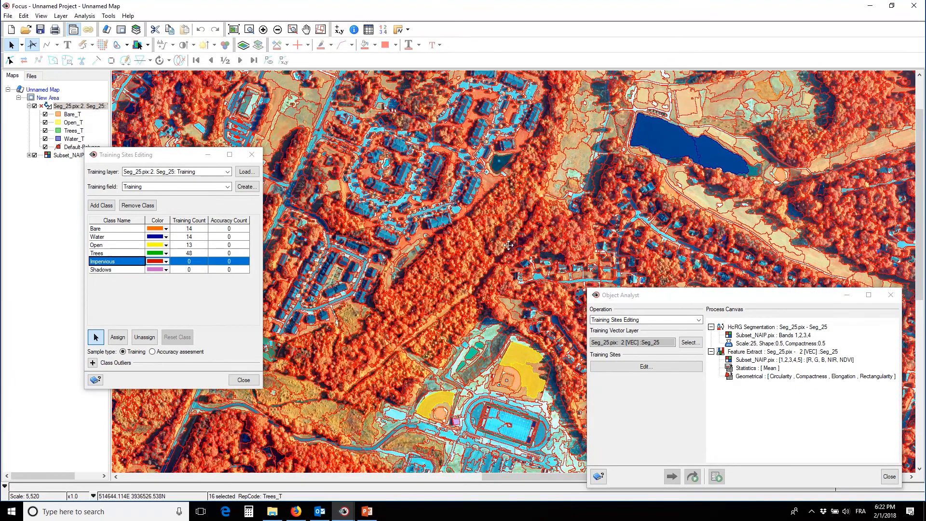
left_click_drag(509, 245, 517, 123)
left_click_drag(456, 182, 527, 183)
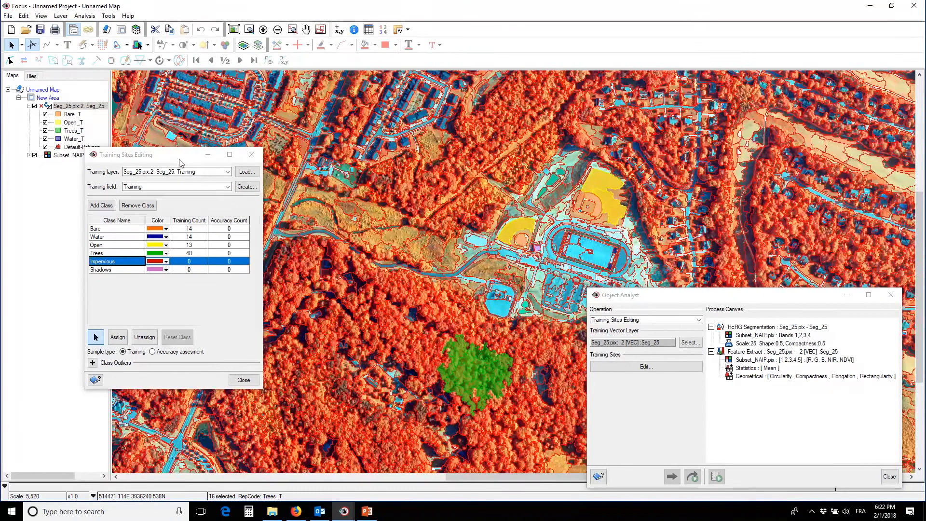
left_click_drag(183, 156, 133, 146)
left_click_drag(304, 167, 461, 303)
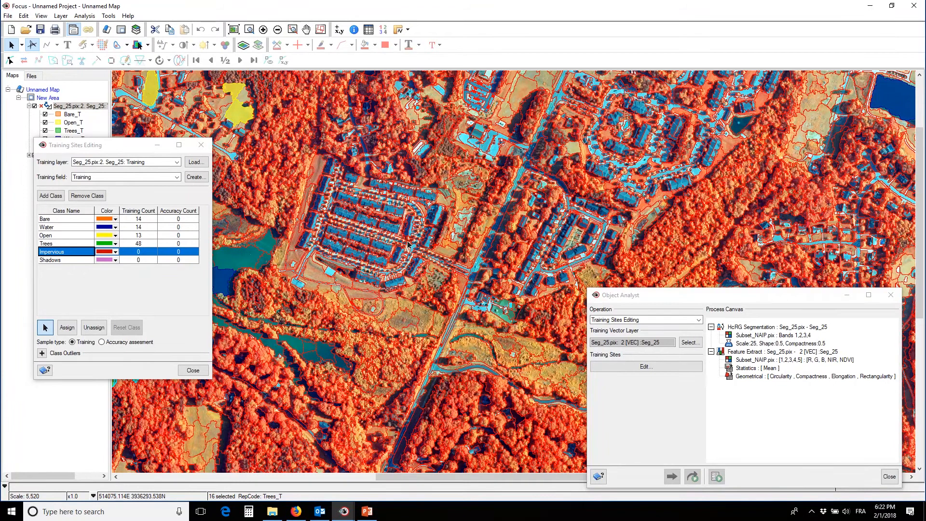
scroll(408, 244, "up", 1)
left_click_drag(408, 221, 579, 316)
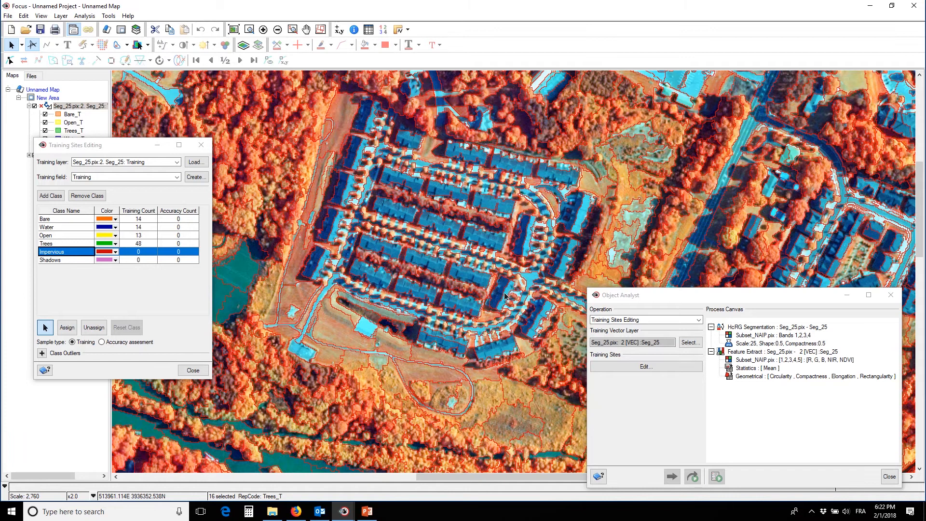
left_click_drag(446, 332, 501, 273)
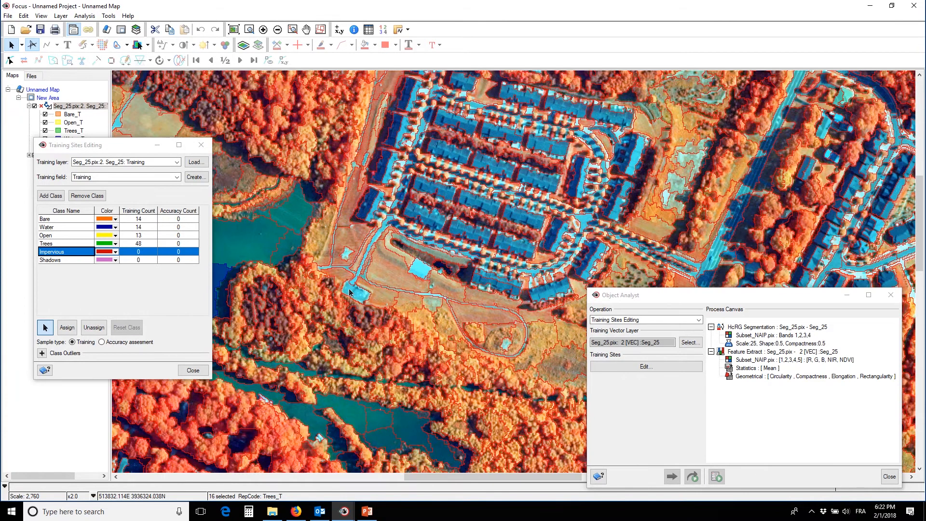
left_click_drag(369, 255, 492, 280)
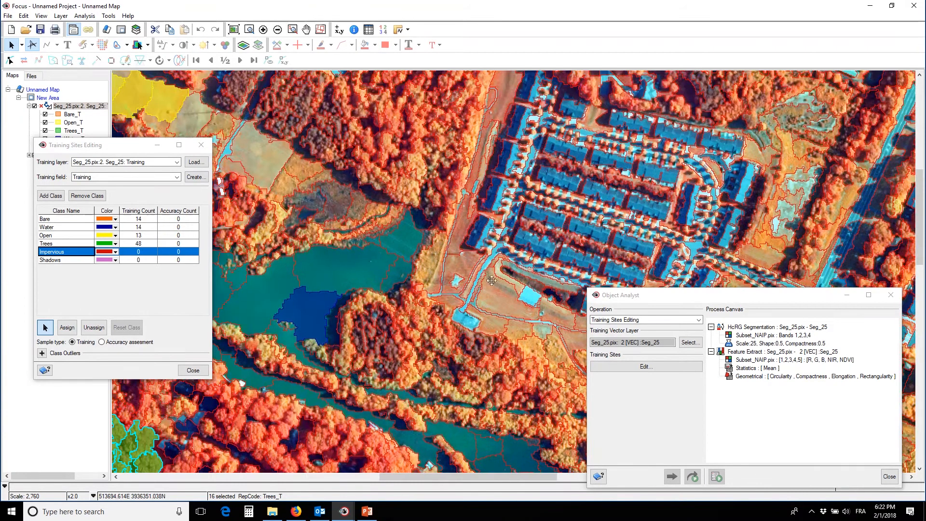
left_click(492, 232)
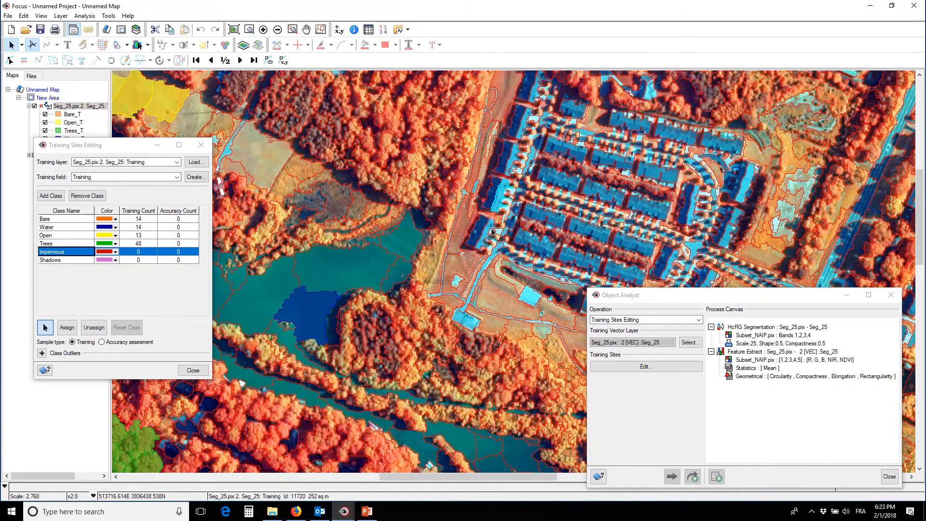
left_click_drag(277, 270, 487, 258)
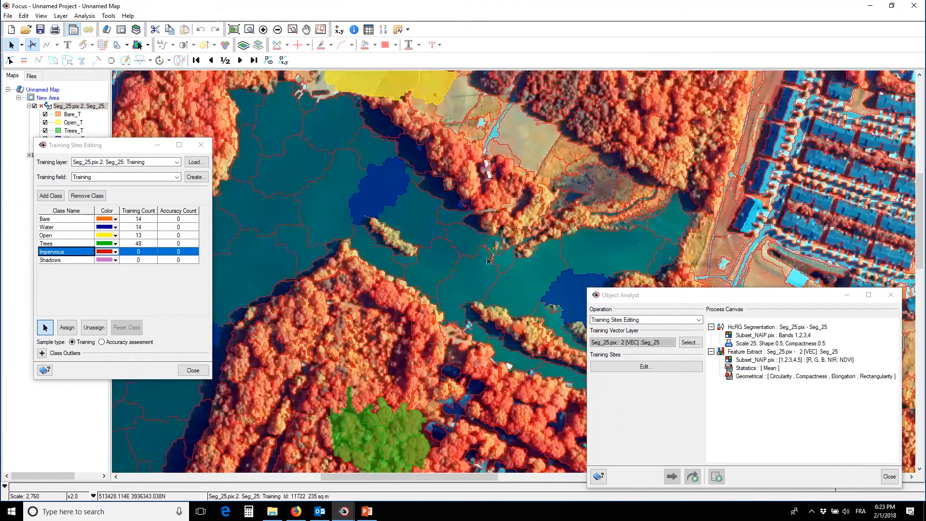
left_click_drag(328, 134, 507, 288)
left_click_drag(540, 314, 396, 152)
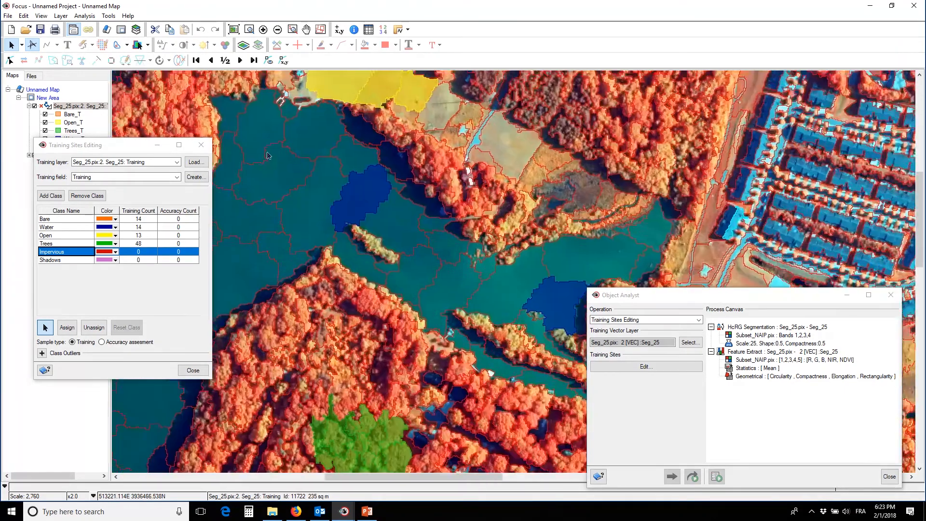
left_click_drag(733, 212, 534, 204)
scroll(535, 205, "down", 4)
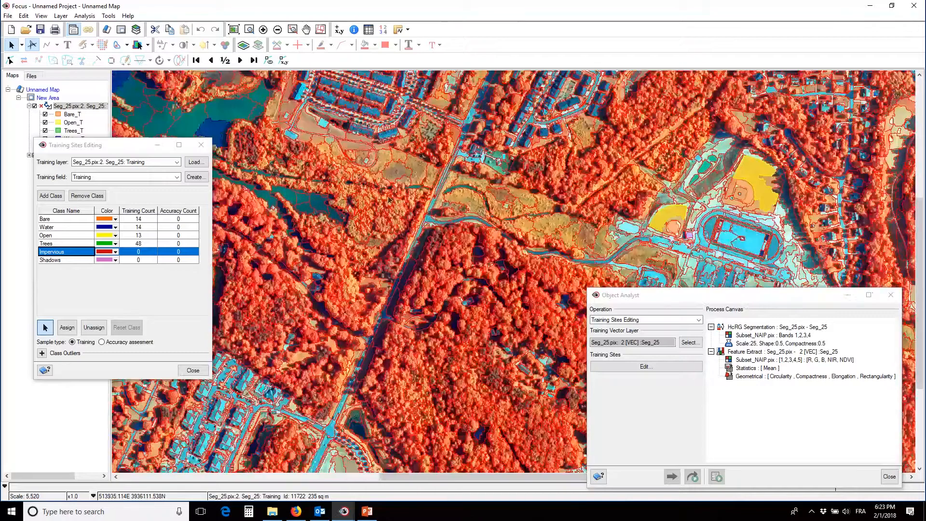
left_click_drag(389, 201, 205, 147)
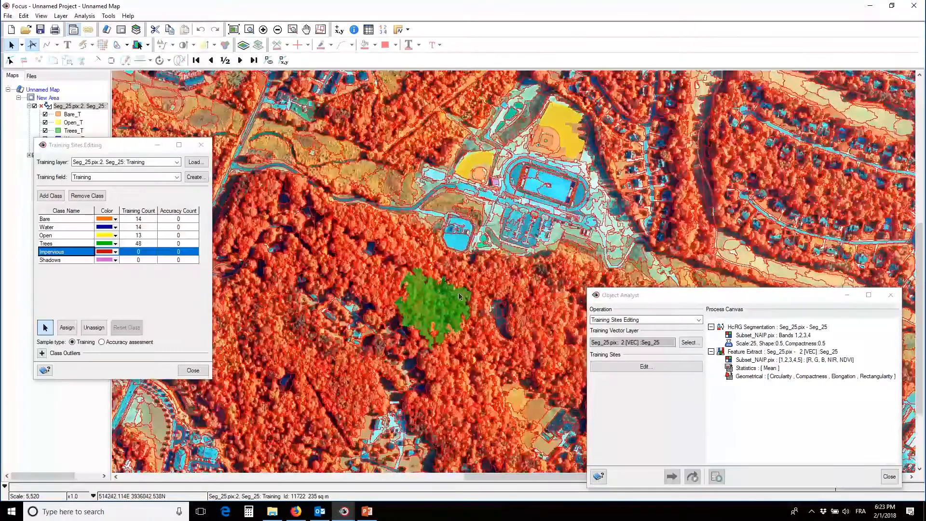
left_click_drag(526, 345, 338, 214)
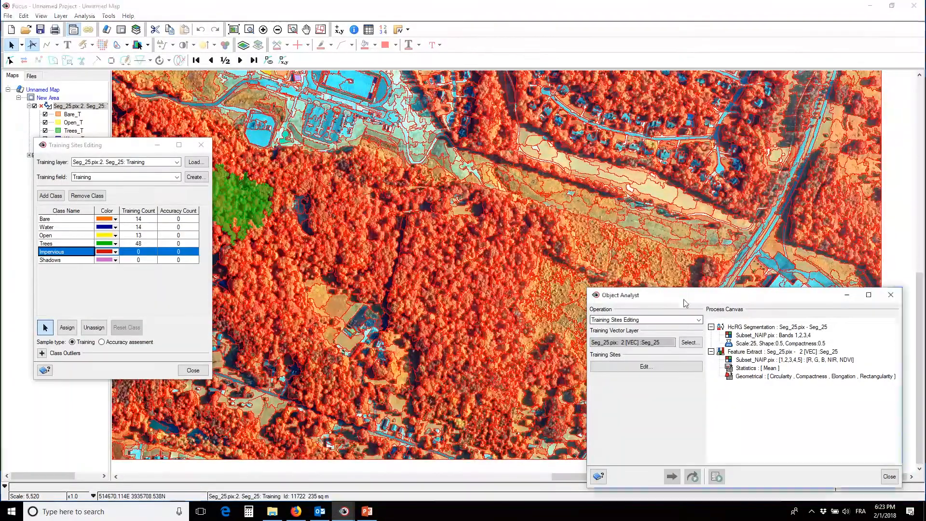
Step: Move the Object Analyst window to uncover the large buildings in the image's southeast corner and select a building segment
left_click_drag(689, 298, 544, 410)
left_click(797, 332)
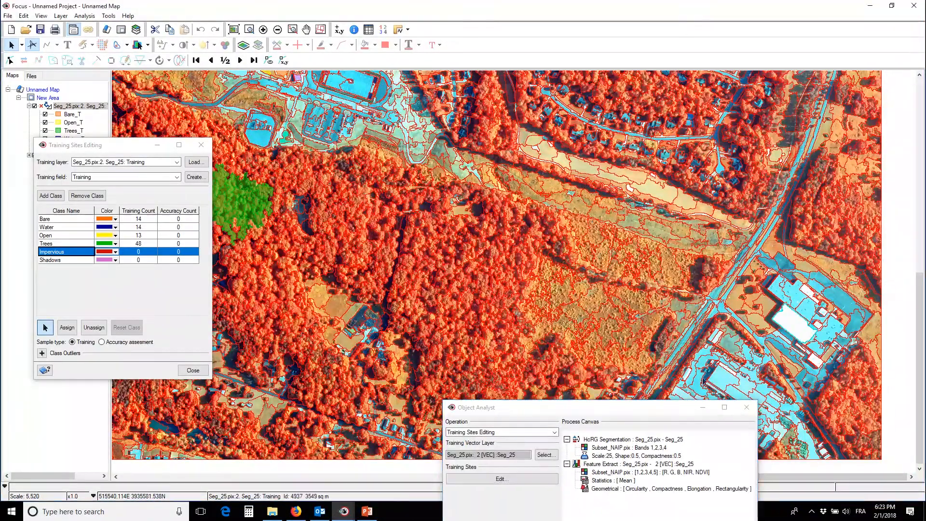
left_click_drag(639, 410, 681, 364)
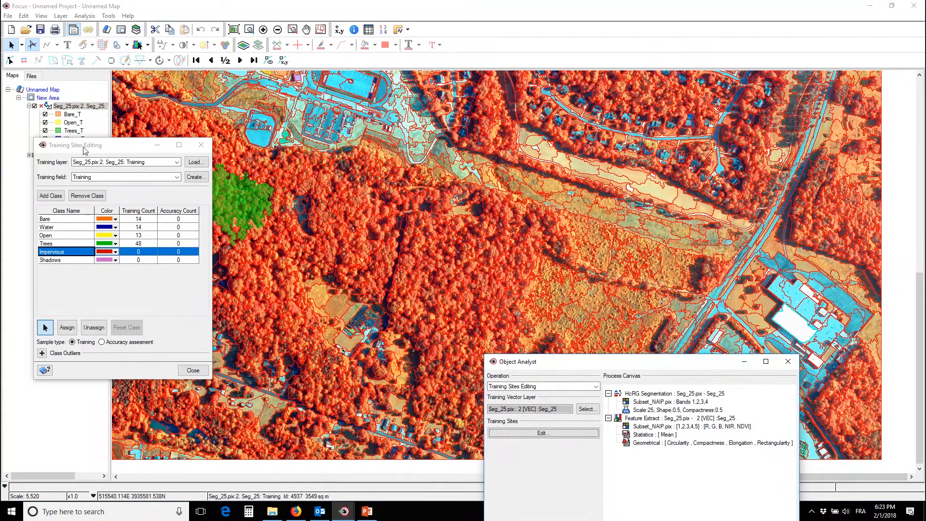
Step: Add two more training classes and name them Impervious2 and Impervious3
left_click_drag(83, 150, 105, 151)
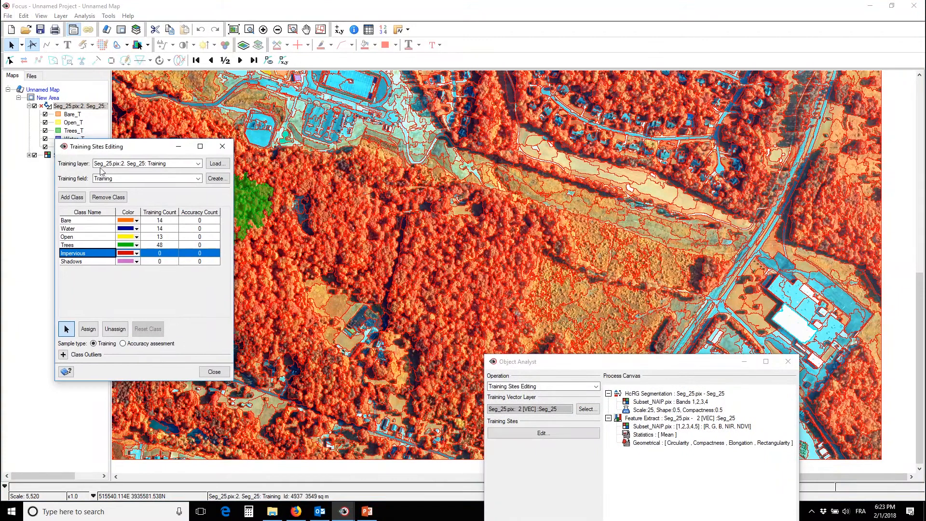
left_click(72, 198)
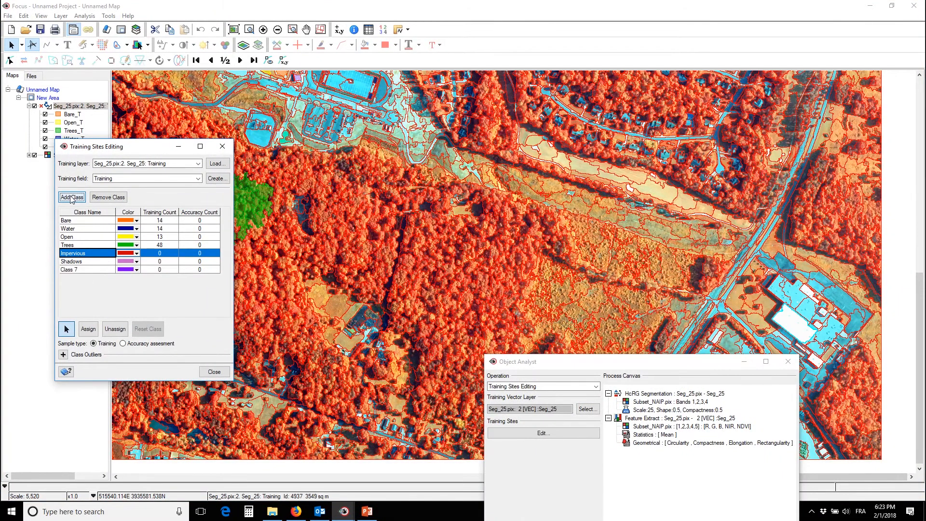
left_click(71, 198)
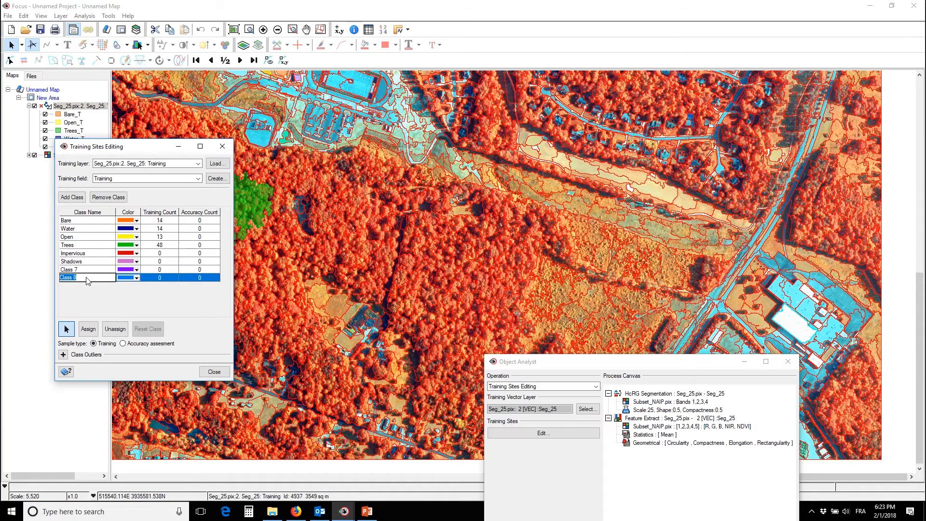
type("Impervious2")
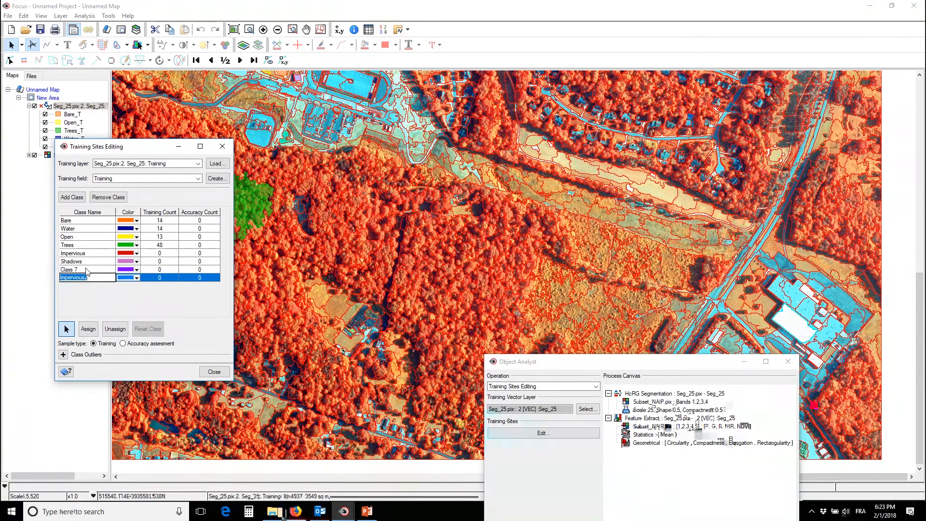
left_click(85, 271)
type("Impervious2")
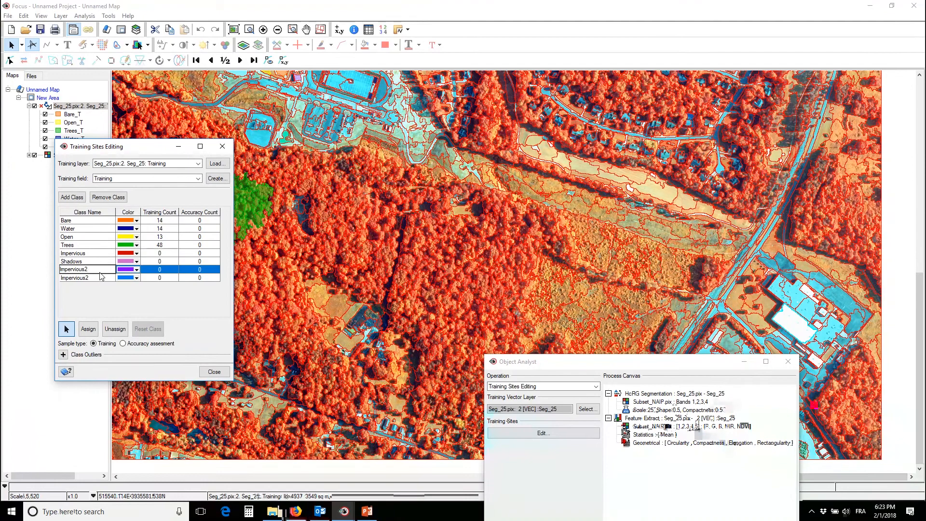
key("BackSpace")
Step: Set the colour of the Impervious3 and Impervious2 classes to red (RGB 204, 0, 0)
left_click(137, 270)
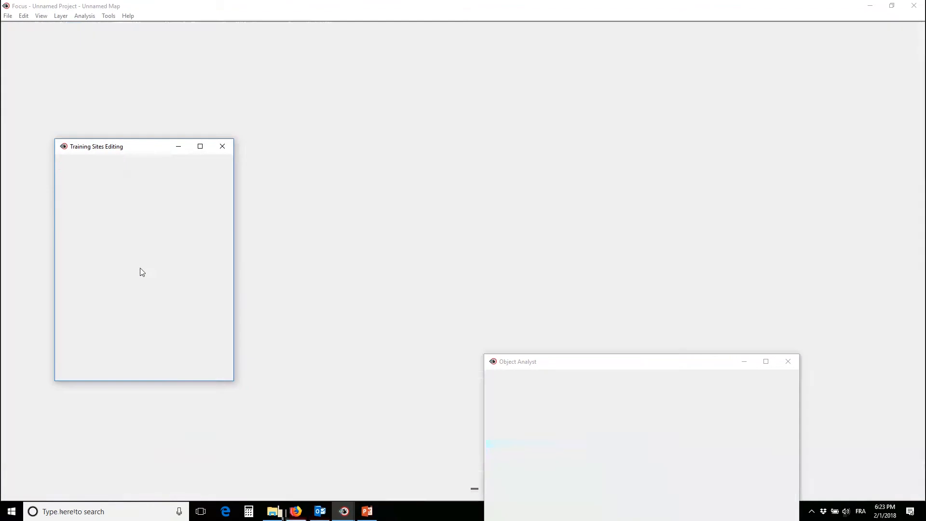
left_click(166, 321)
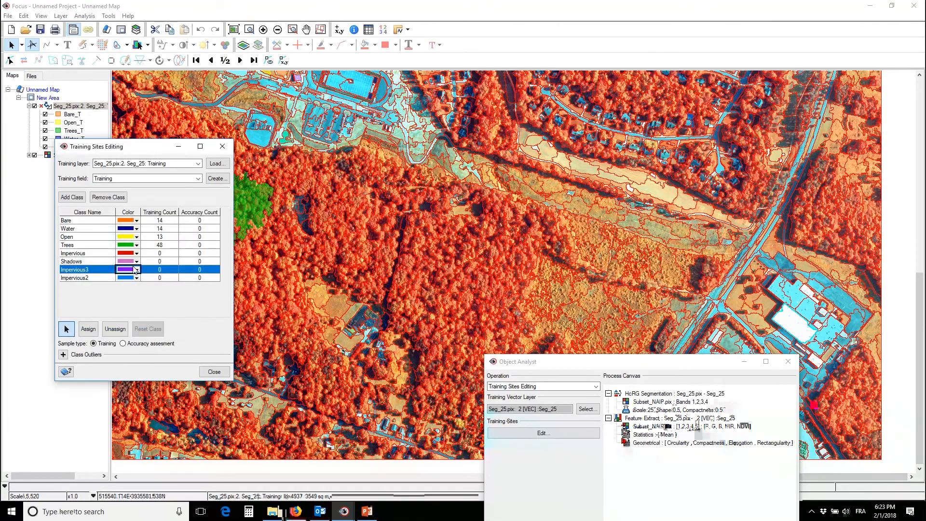
left_click(136, 268)
left_click(86, 246)
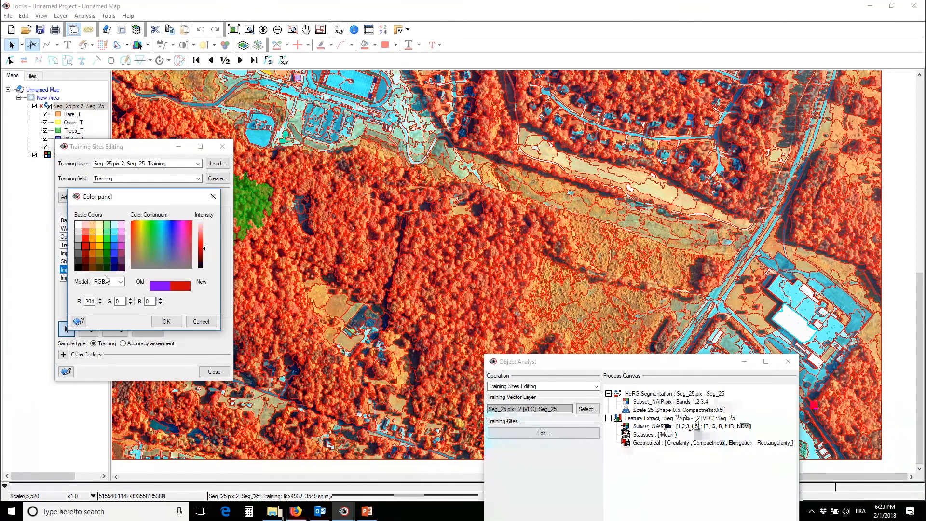
left_click(154, 324)
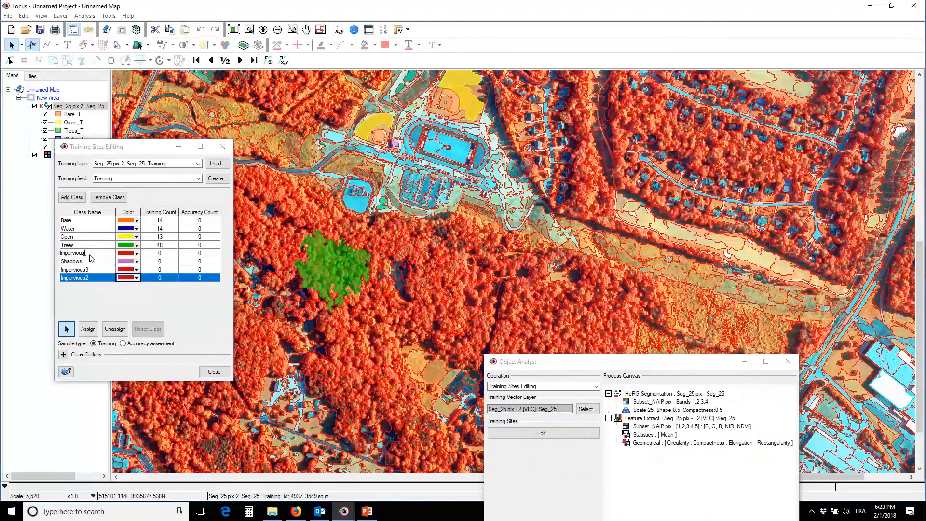
Step: Make Impervious the active class and select seven dark roof segments in the housing block northwest of the stadium
left_click(90, 256)
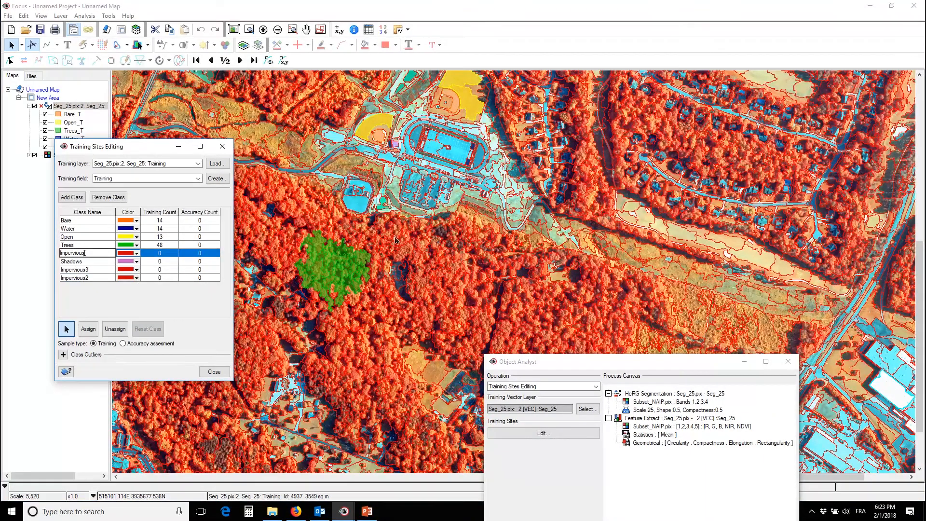
left_click_drag(432, 266, 507, 329)
left_click_drag(505, 223, 630, 344)
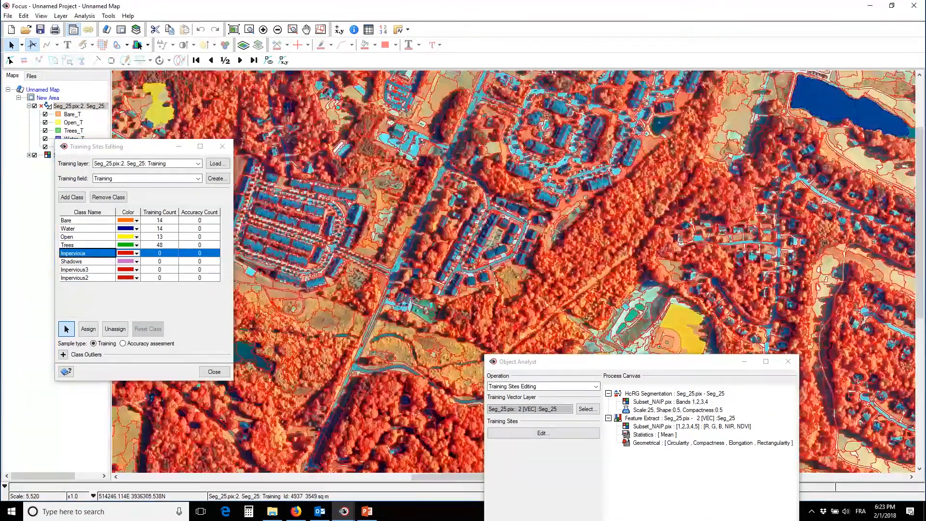
scroll(511, 245, "up", 2)
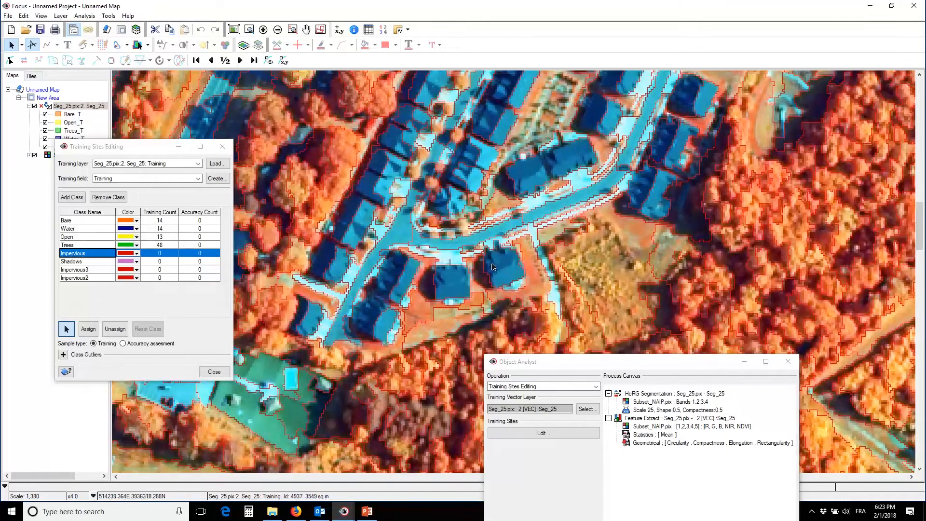
left_click(494, 267)
left_click(394, 275, "shift")
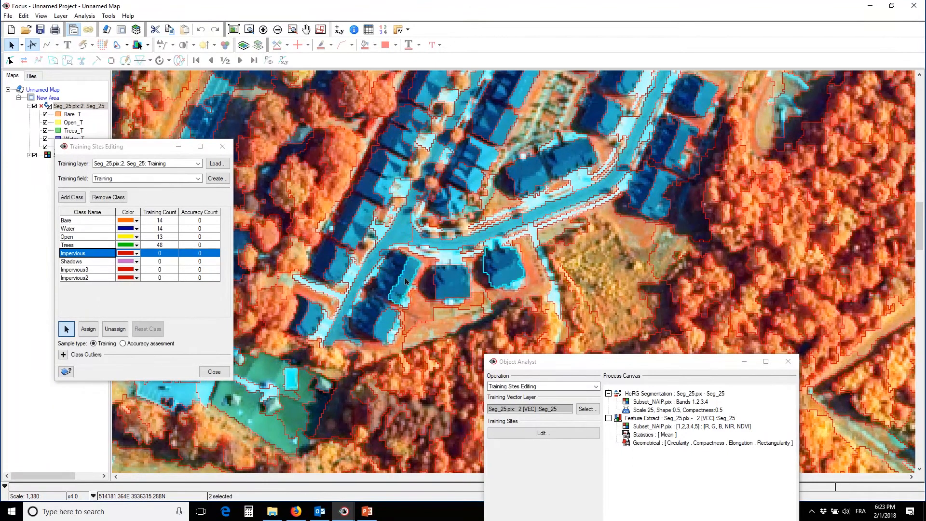
left_click(384, 281)
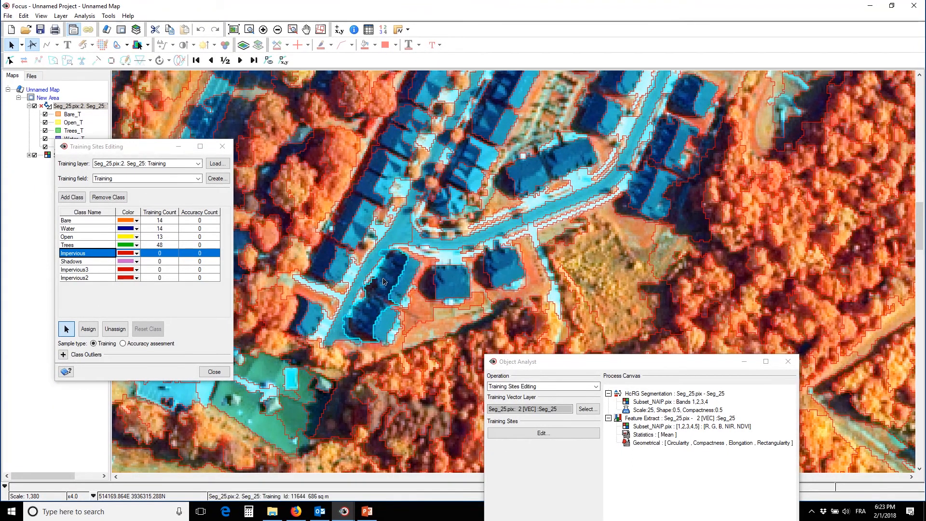
left_click(348, 228, "shift")
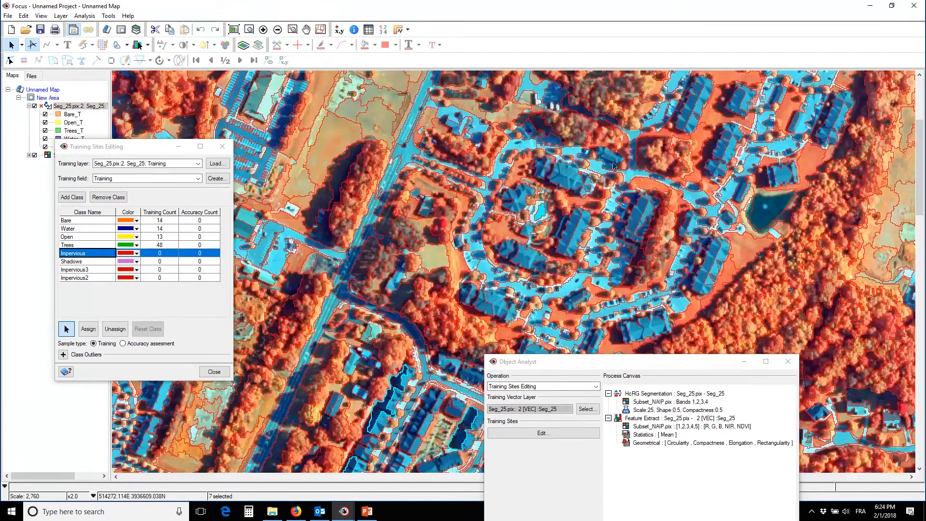
Step: Add two dark roof segments from the western townhouse block to the Impervious selection
left_click_drag(648, 170, 668, 228)
left_click_drag(398, 203, 464, 210)
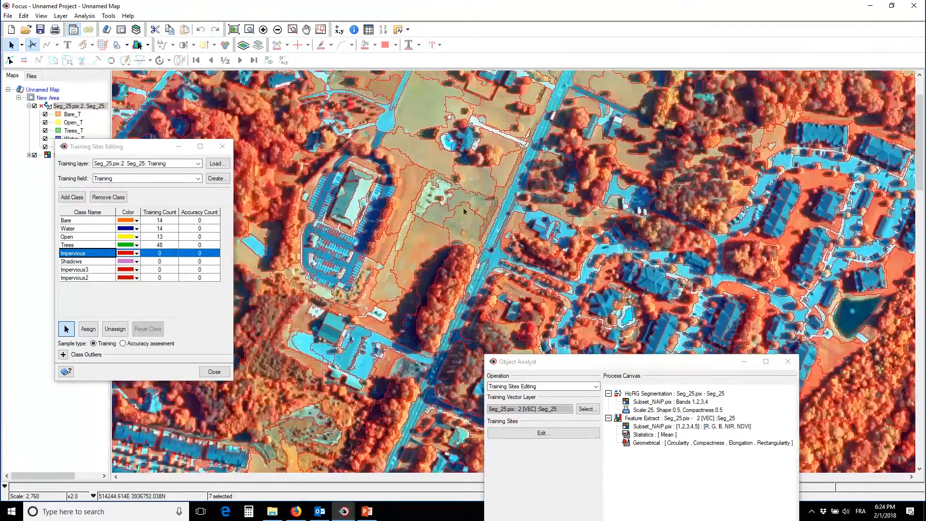
left_click_drag(447, 171, 528, 175)
left_click_drag(452, 215, 514, 144)
left_click_drag(401, 240, 430, 212)
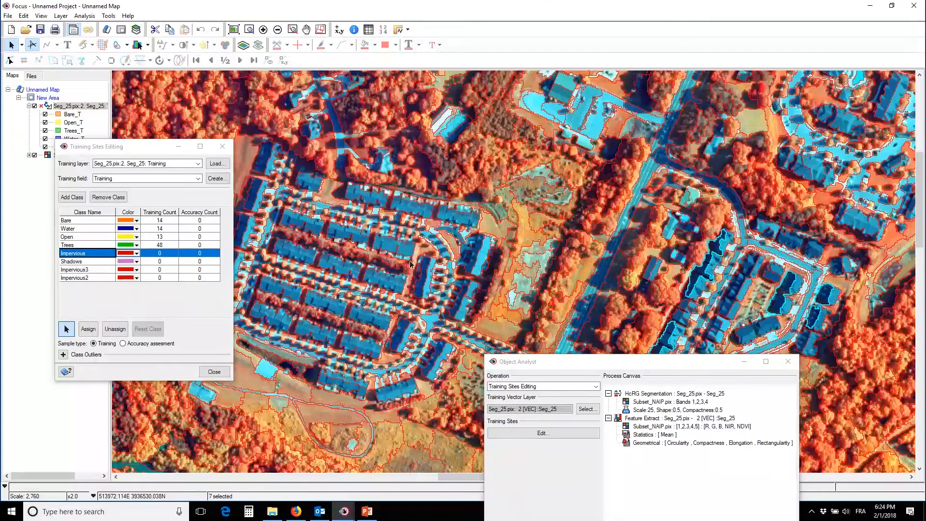
left_click(404, 331)
left_click(423, 284)
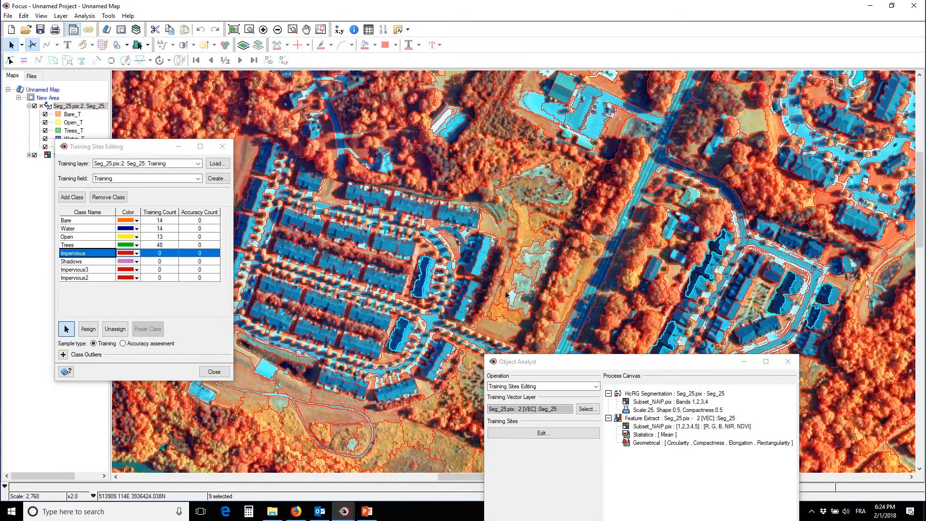
Step: Assign the nine selected roofs and three more segments to the Impervious class as training sites
left_click_drag(506, 294, 461, 147)
left_click_drag(598, 350, 497, 247)
left_click_drag(675, 316, 587, 223)
left_click_drag(652, 138, 488, 184)
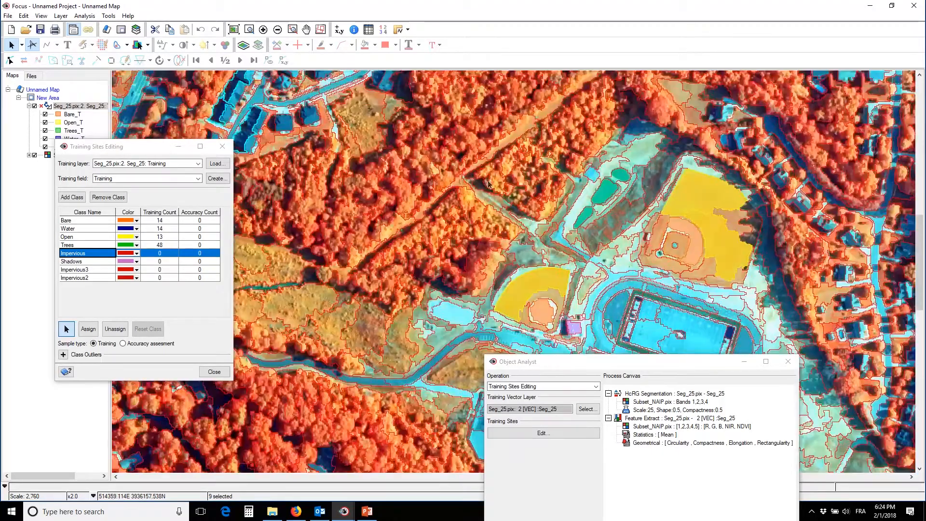
scroll(730, 159, "down", 2)
scroll(560, 258, "down", 2)
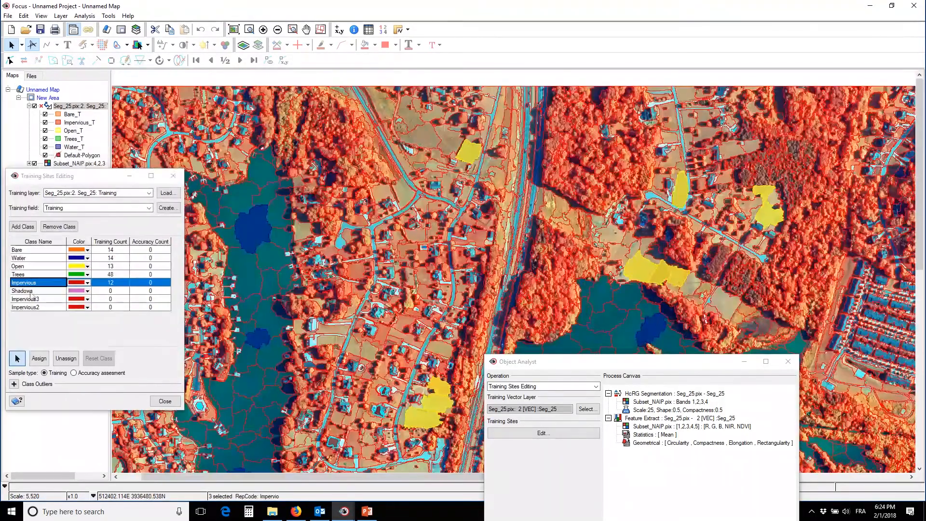
Step: Make Impervious2 the active class and assign four road segments in the northern lakeside subdivision as training sites, in two pairs
left_click(43, 307)
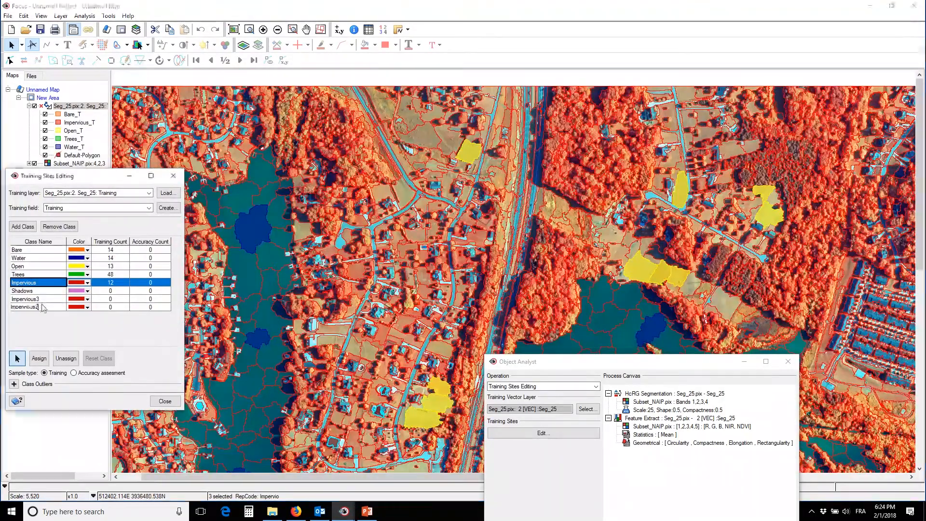
left_click(350, 231)
left_click(376, 224, "shift")
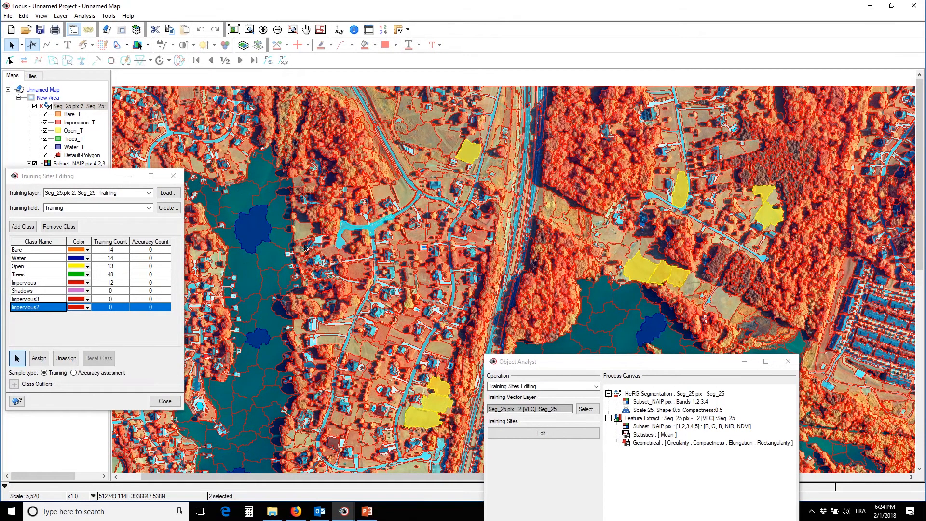
left_click(182, 348)
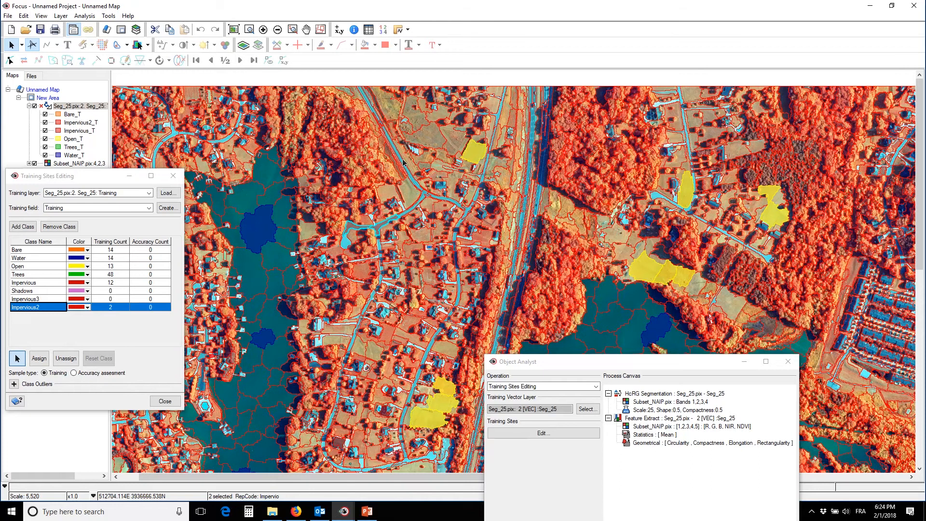
left_click(386, 138)
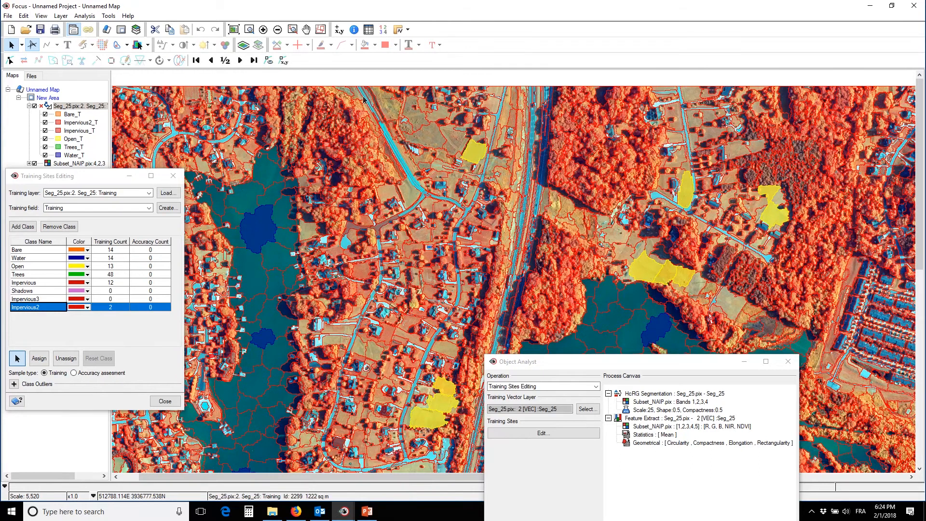
left_click(365, 100, "shift")
left_click(32, 359)
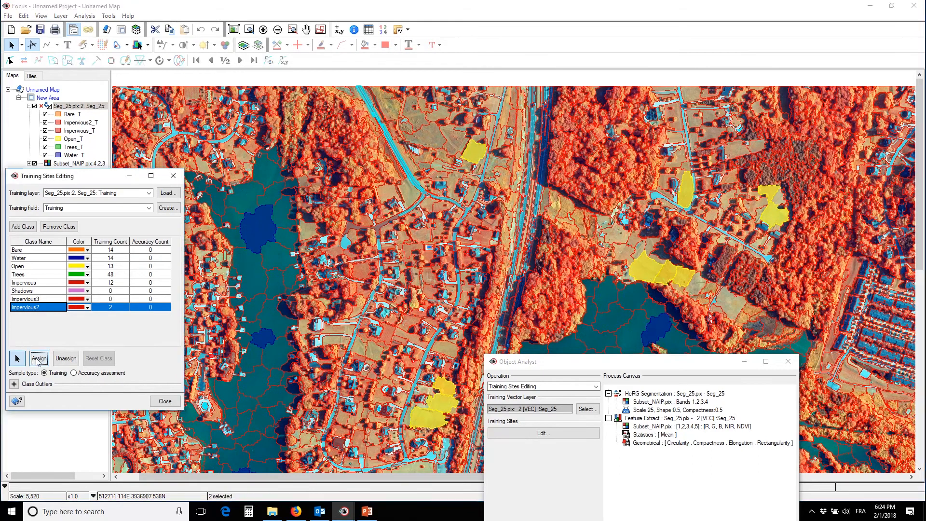
Step: Select three road segments in the subdivision's eastern part, west of the railway, and assign them to Impervious2
left_click_drag(472, 217, 416, 151)
left_click(482, 178)
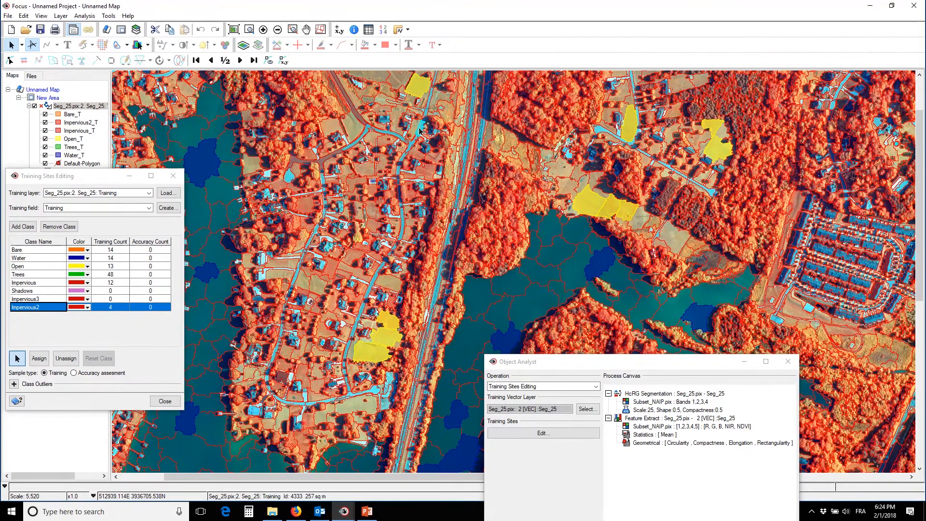
left_click_drag(687, 320, 644, 248)
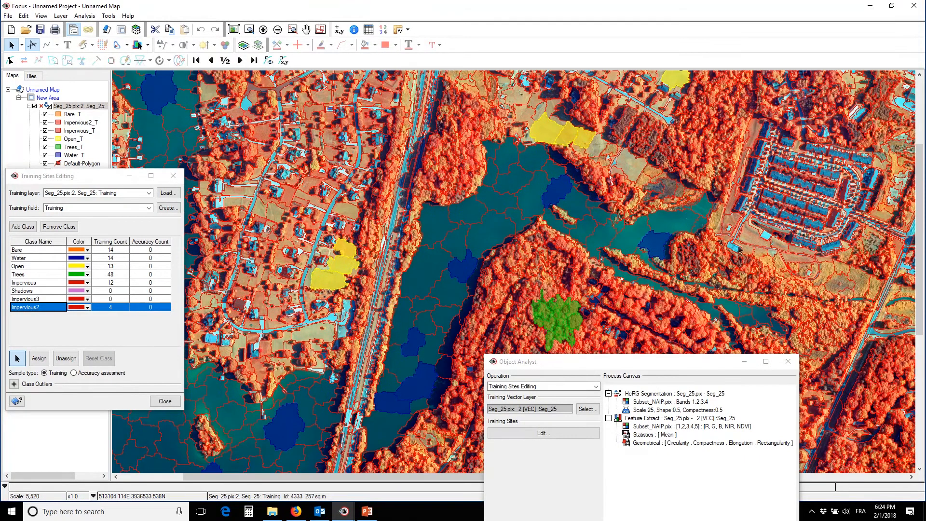
left_click(39, 358)
Step: Select three street segments just west of the yellow Open sites near the railway and assign them to Impervious2
left_click_drag(300, 391, 390, 264)
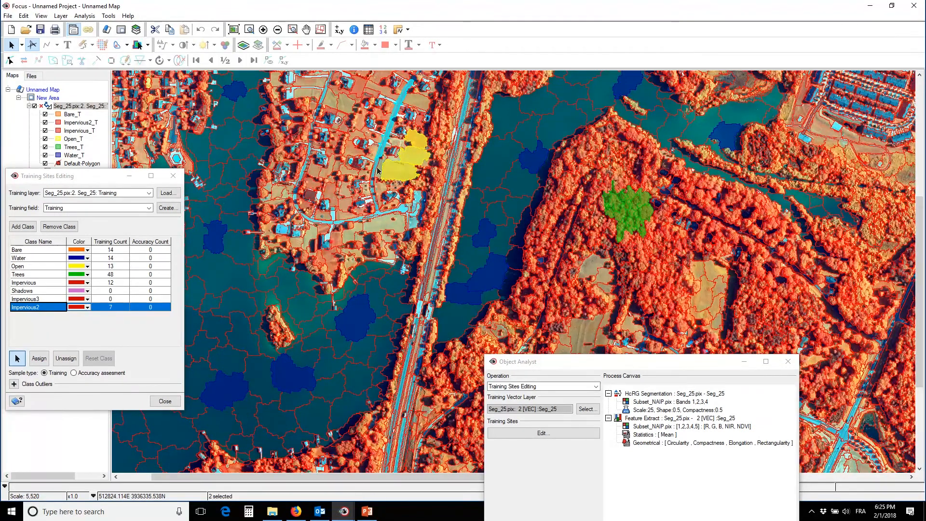
left_click(375, 173, "shift")
left_click(38, 360)
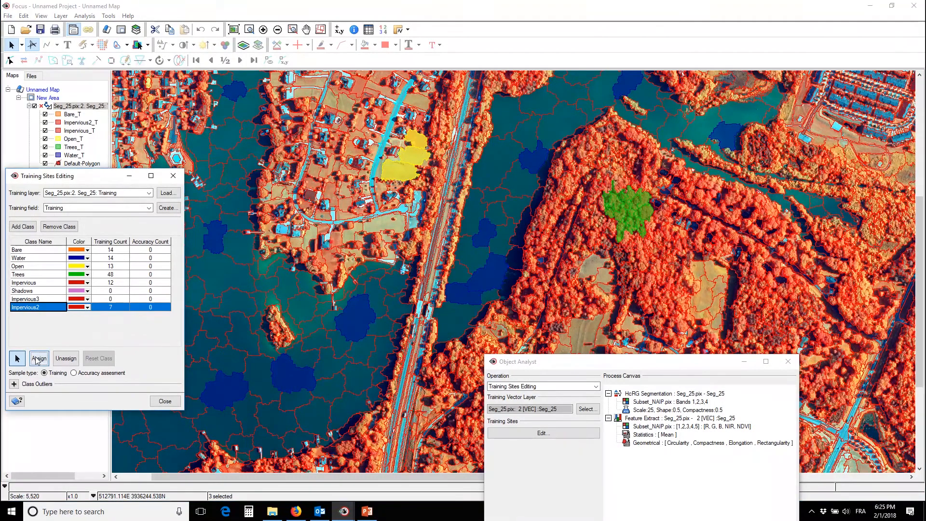
left_click(69, 360)
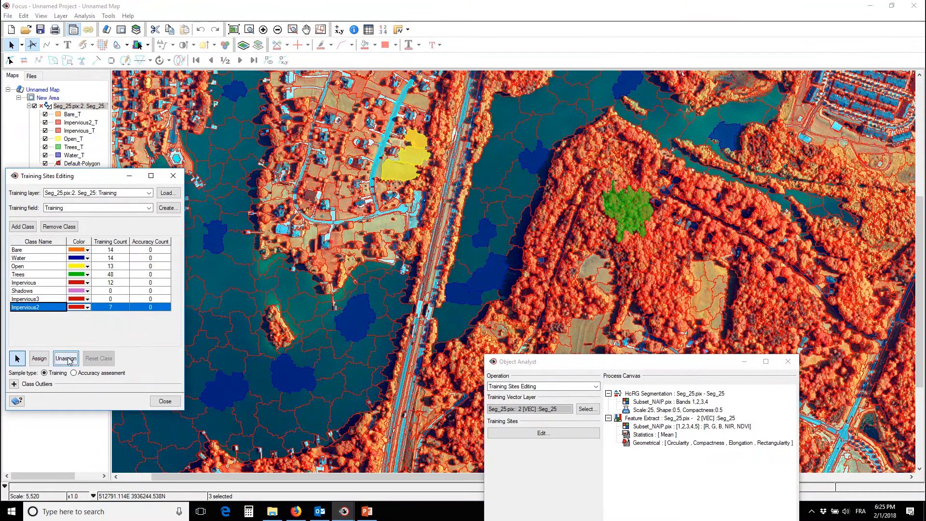
left_click(39, 358)
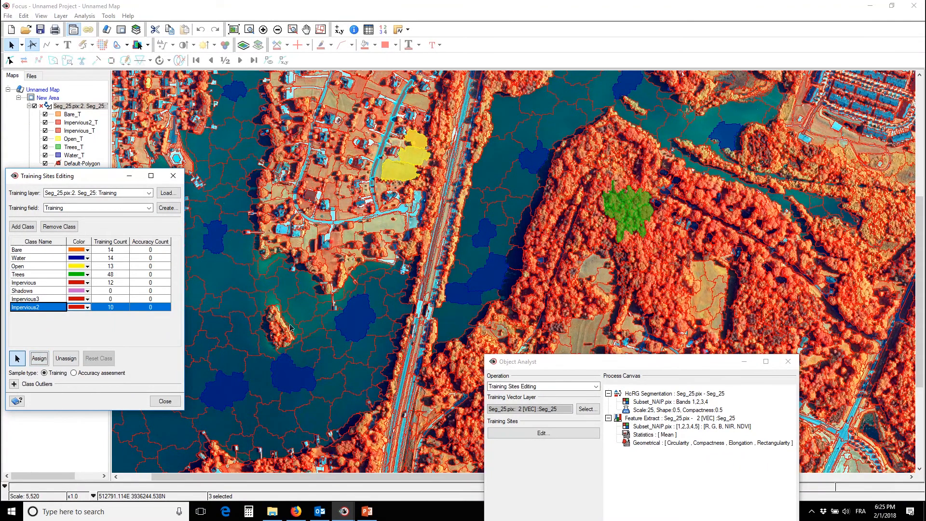
Step: Assign two segments of the diagonal main road and two road segments at its southern intersection to Impervious2
left_click_drag(309, 313, 380, 240)
left_click_drag(486, 317, 253, 263)
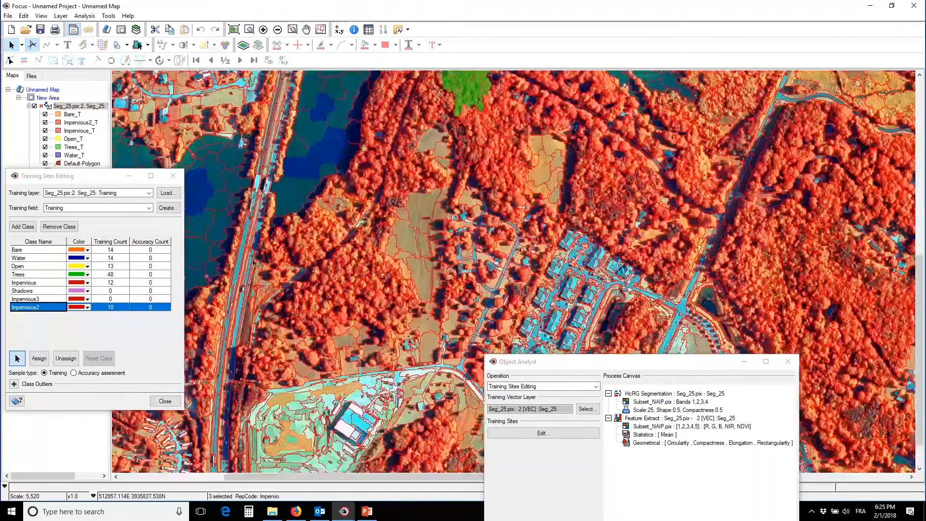
left_click_drag(463, 231, 342, 195)
left_click_drag(622, 362, 773, 338)
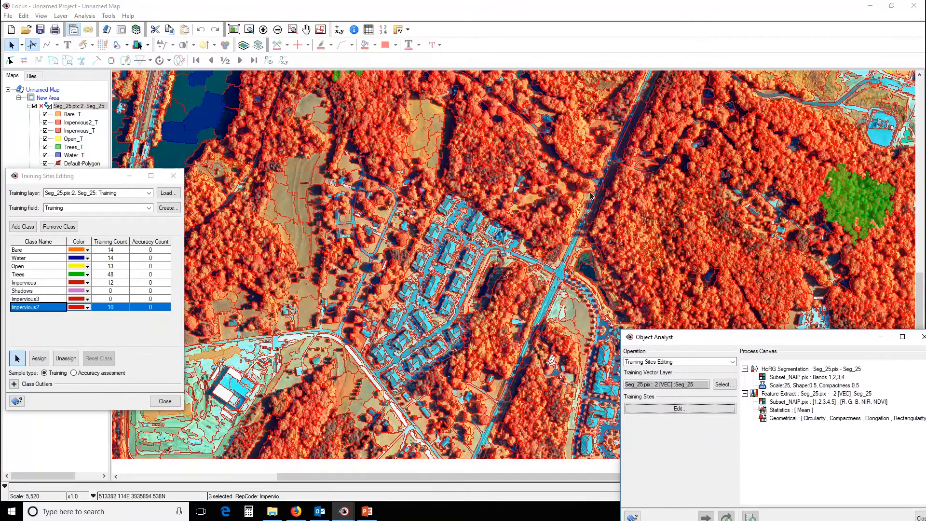
left_click_drag(592, 196, 554, 274)
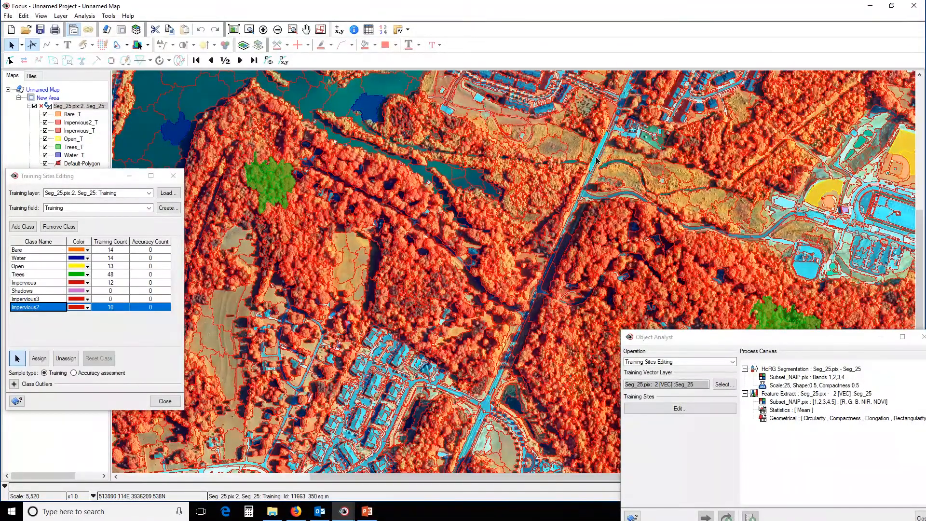
left_click(586, 186, "shift")
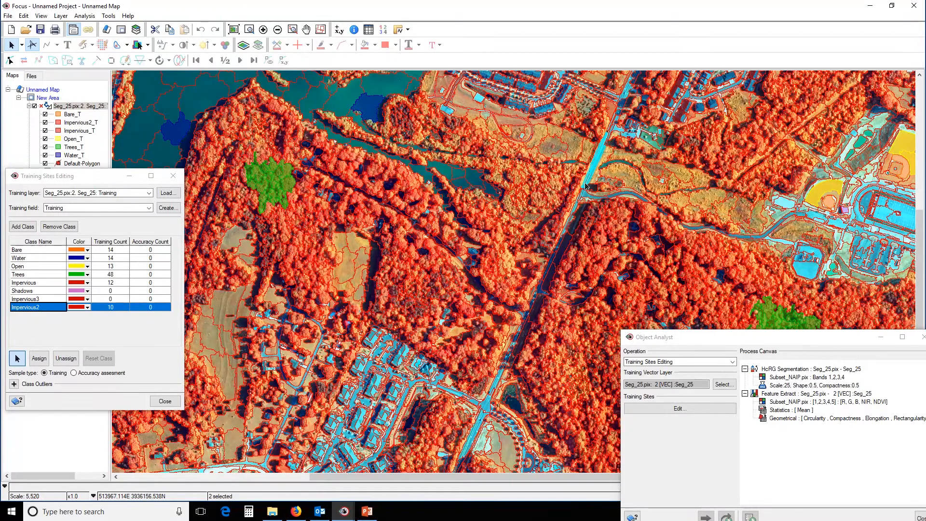
left_click(39, 358)
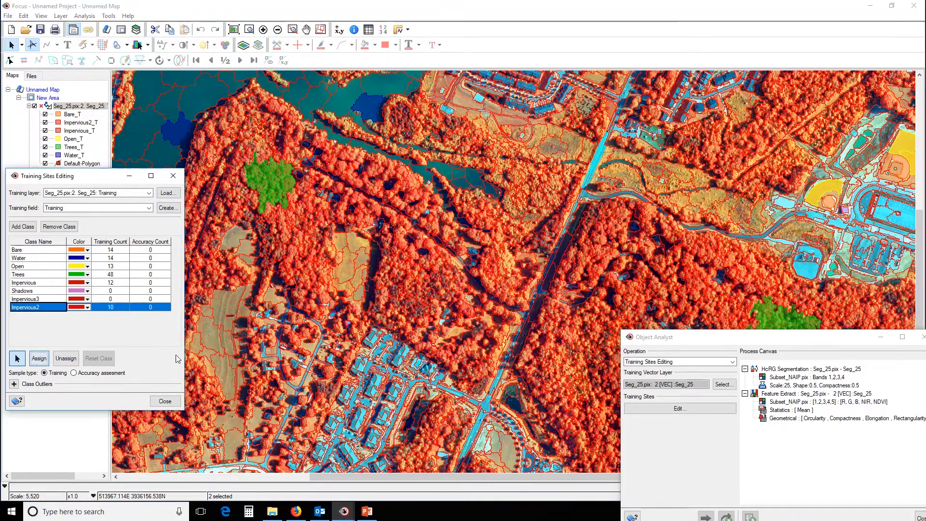
left_click(39, 358)
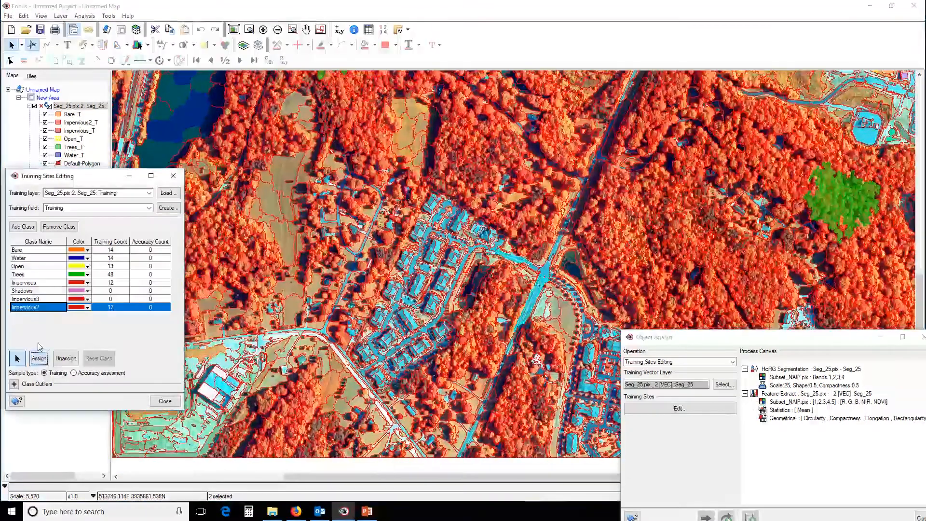
Step: Make Impervious3 the active class, search the map for its training segments and move the Object Analyst window aside
left_click(25, 299)
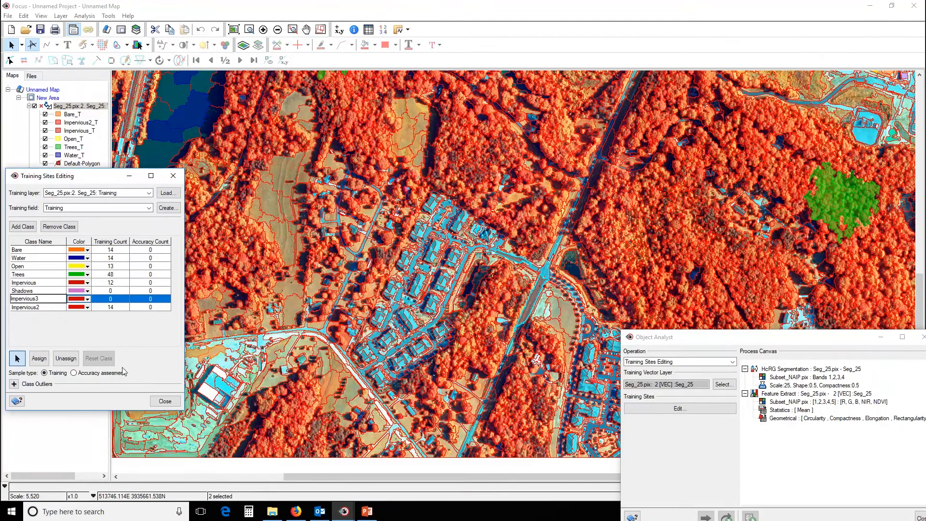
left_click(539, 287)
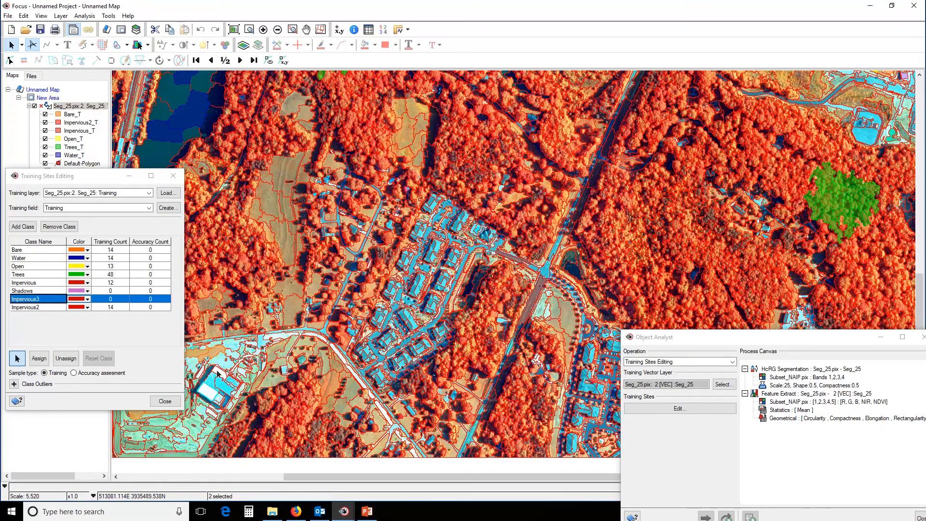
left_click_drag(540, 285, 444, 285)
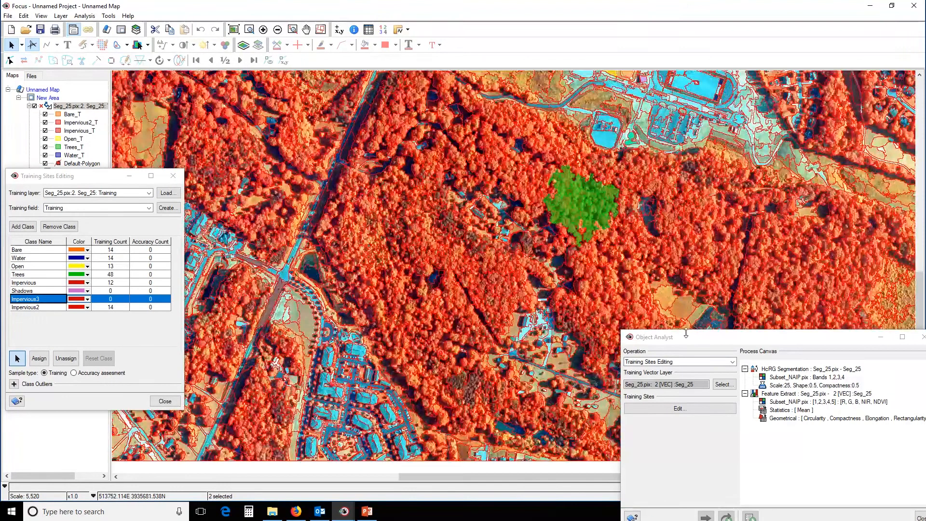
left_click_drag(693, 337, 658, 346)
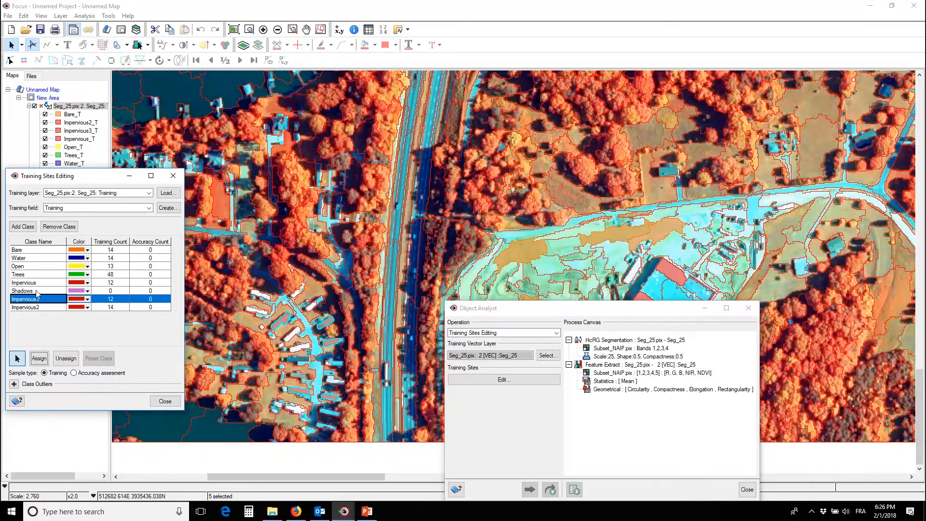
Step: Make Shadows the active class and select three dark shadow segments in the forest south of the winding side road
left_click(37, 291)
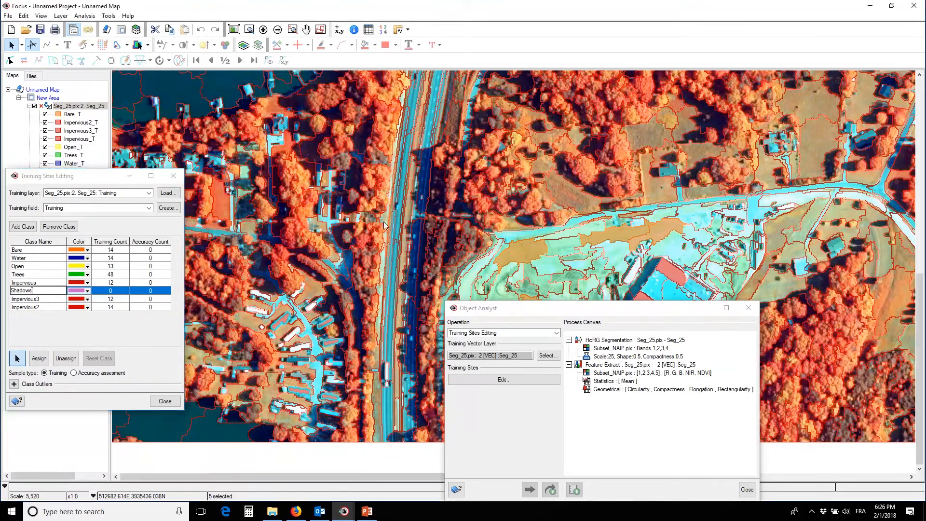
scroll(432, 225, "down", 1)
left_click_drag(547, 186, 218, 223)
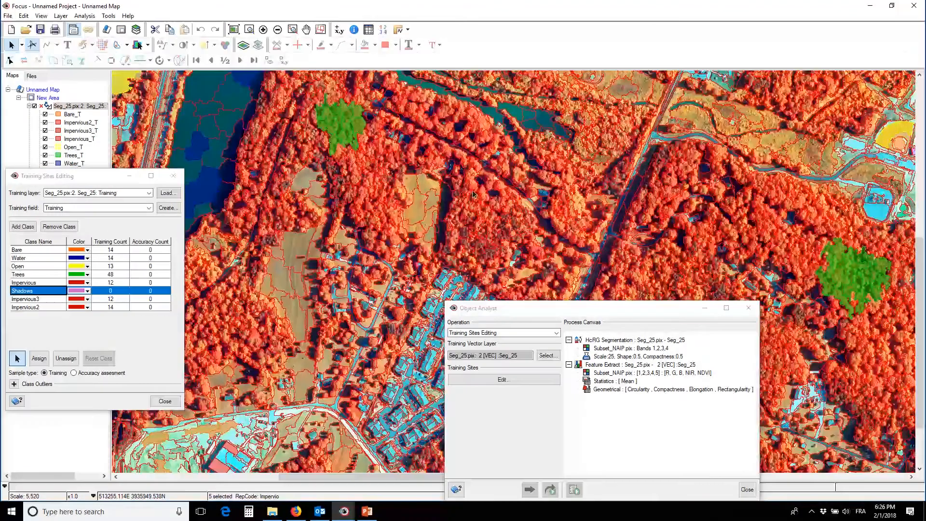
left_click(735, 184)
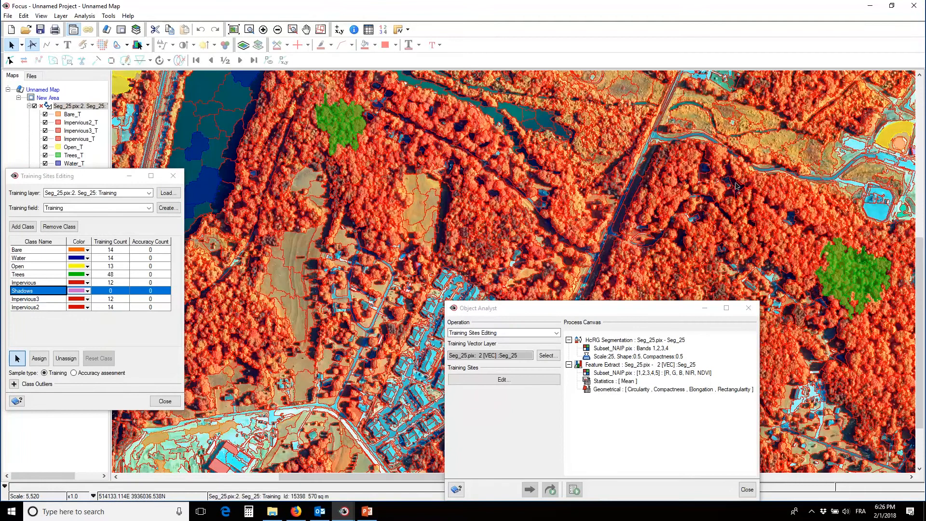
left_click(730, 171, "shift")
left_click(704, 170, "shift")
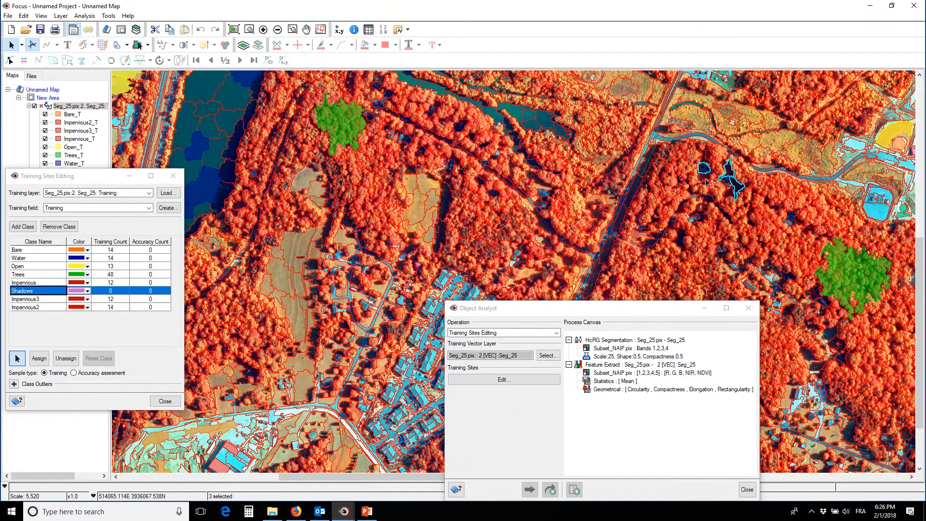
Step: Examine the selected shadow segments up close to check that their outlines cover dark pixels
scroll(709, 182, "up", 1)
left_click_drag(555, 232, 545, 152)
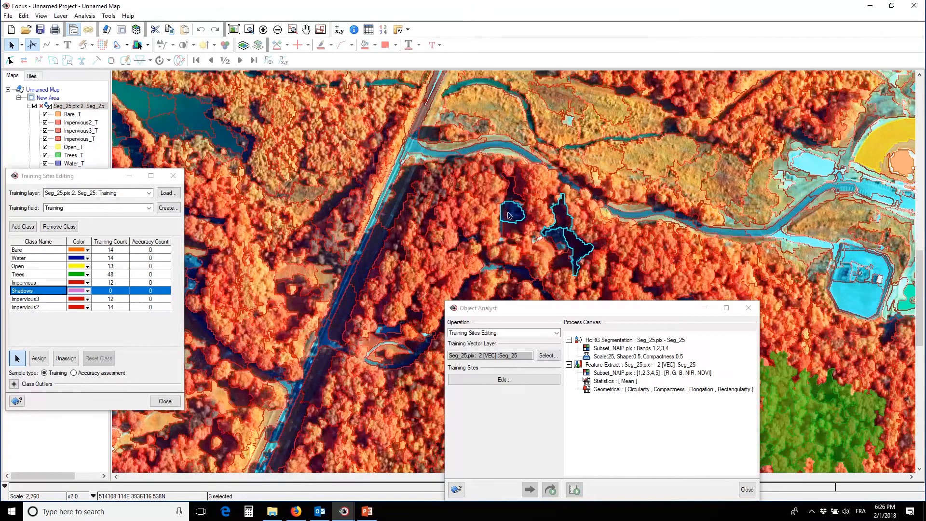
scroll(518, 214, "up", 1)
scroll(518, 214, "up", 1)
left_click_drag(521, 242, 544, 91)
left_click_drag(562, 289, 598, 141)
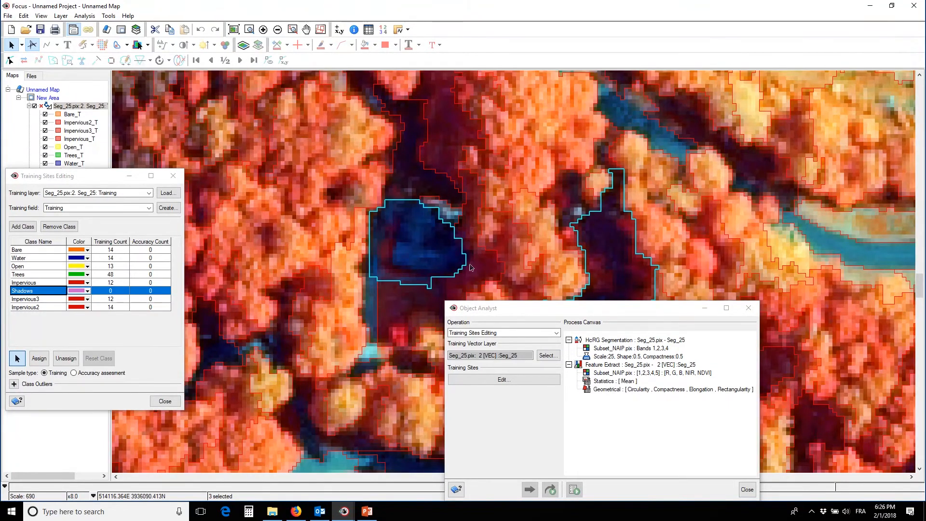
scroll(565, 196, "down", 2)
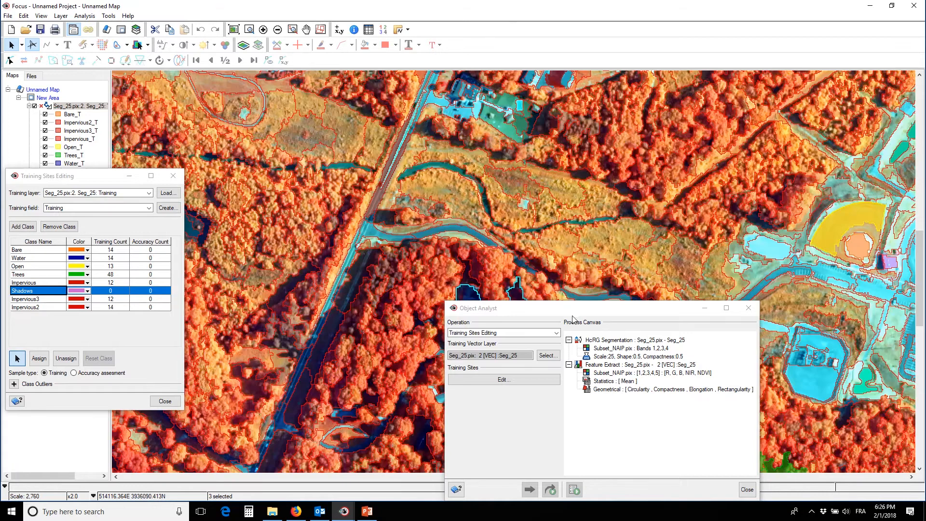
Step: Add three shadow segments along the northern forest edge to the selection and assign all six to the Shadows class
left_click_drag(567, 308, 629, 371)
left_click(626, 191, "shift")
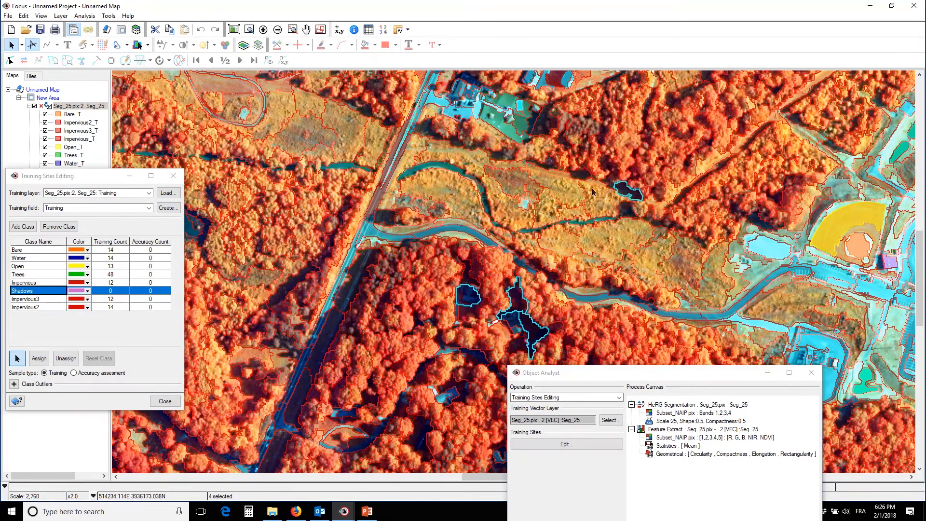
left_click(580, 175, "shift")
left_click(542, 164, "shift")
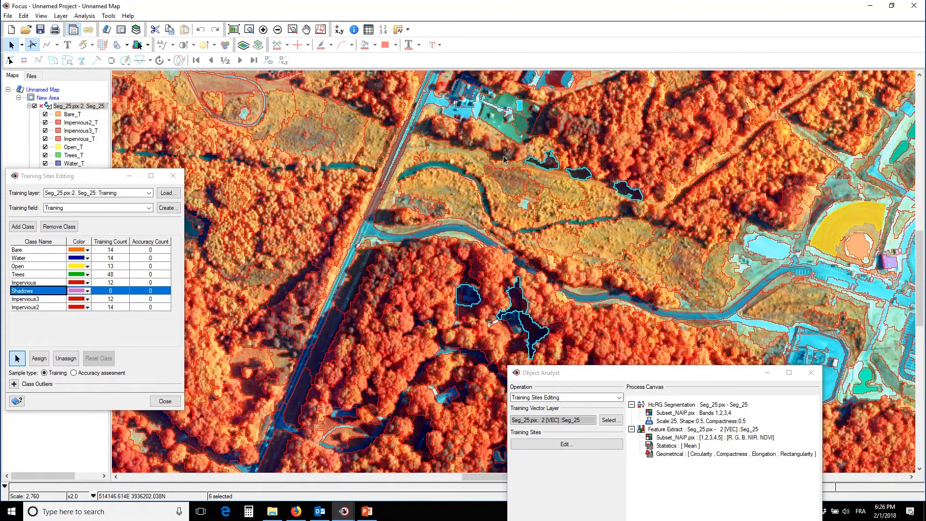
left_click_drag(232, 241, 390, 246)
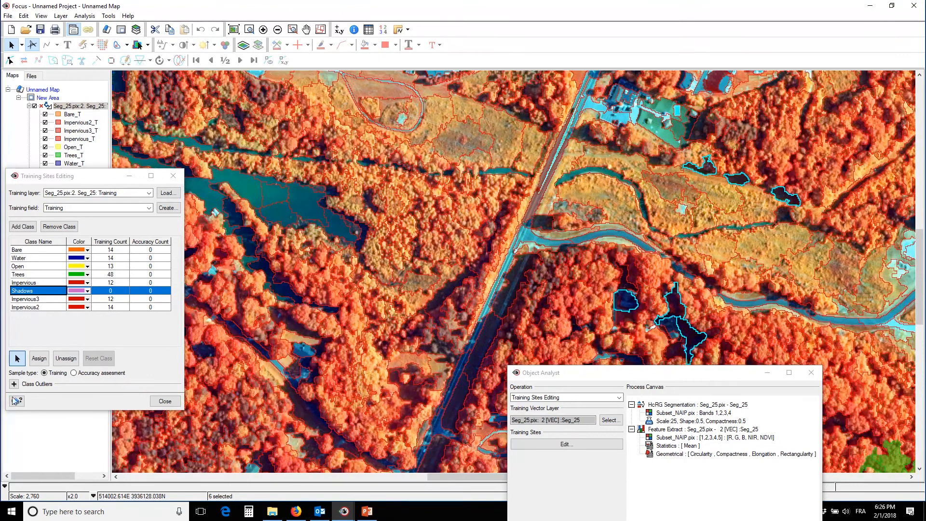
left_click(39, 358)
left_click_drag(309, 263, 447, 285)
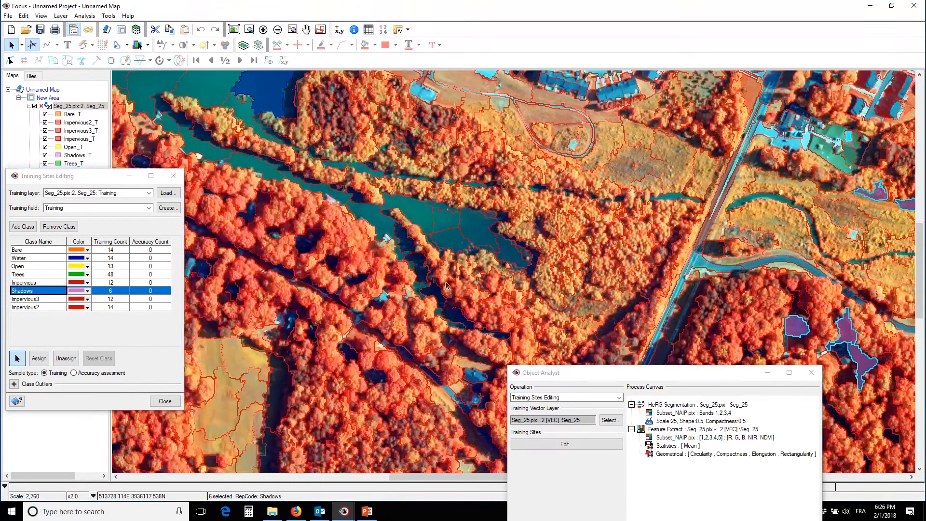
Step: Assign the dark segments along the narrow tree strip south of the river channel to the Shadows class
left_click(411, 250)
left_click(421, 269, "shift")
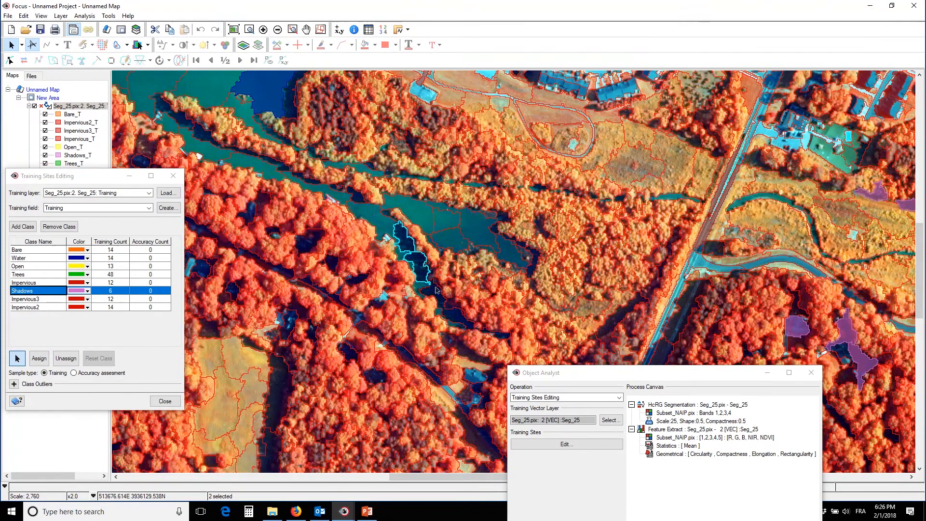
left_click(439, 299, "shift")
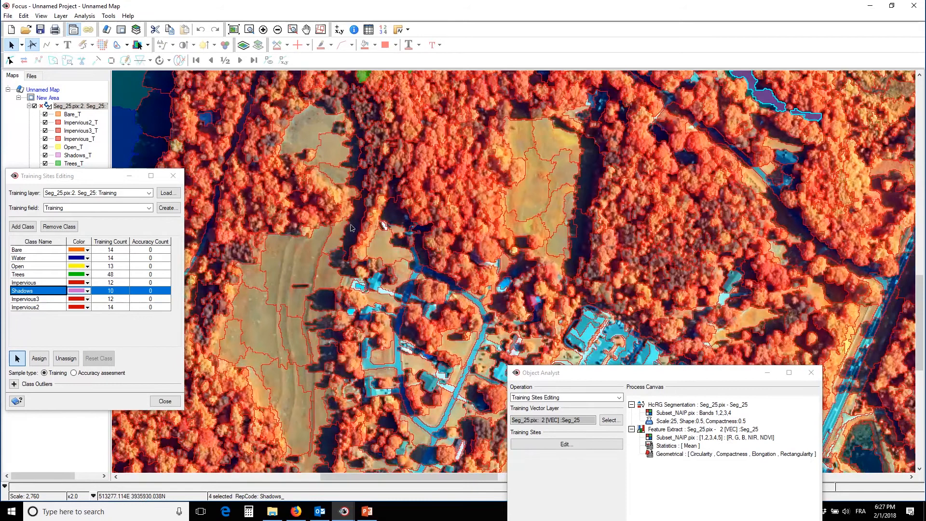
Step: Assign the three dark segments along the tree line between the two open fields to the Shadows class
left_click(352, 225)
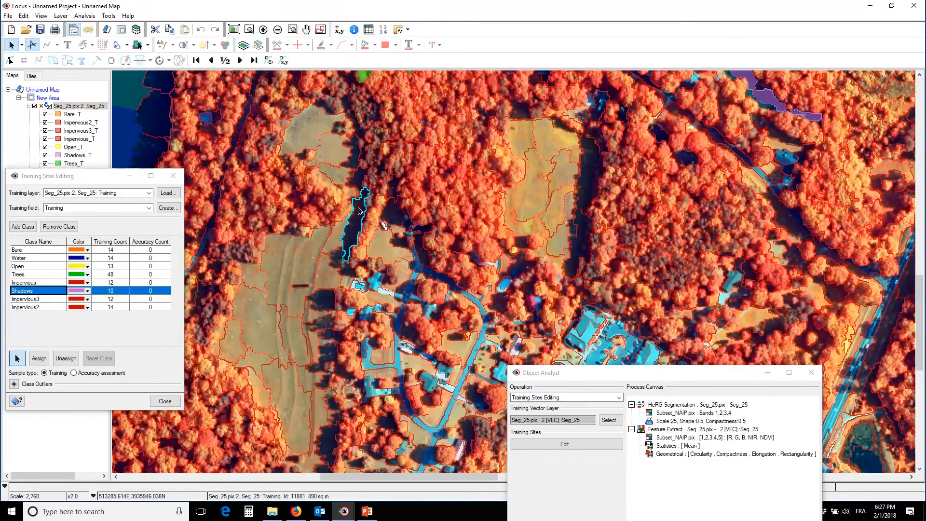
left_click(358, 183, "shift")
left_click(356, 159, "shift")
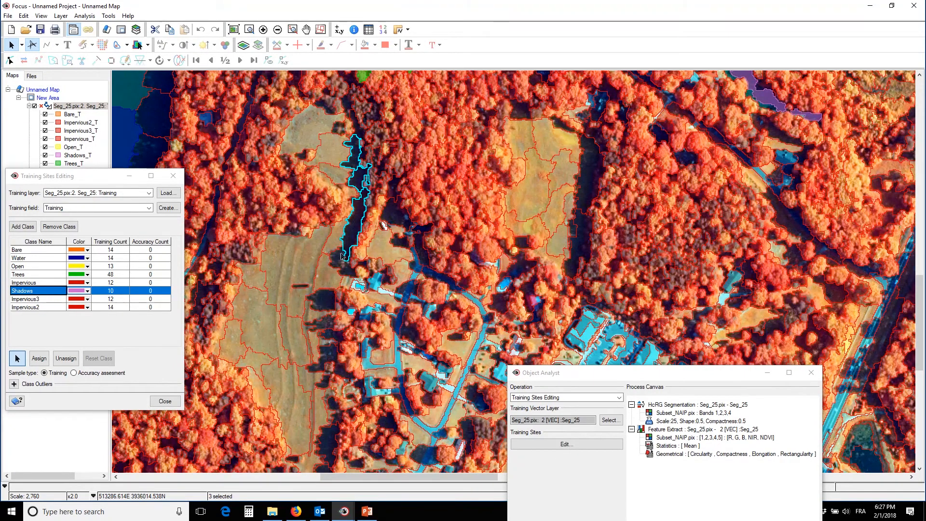
left_click(38, 360)
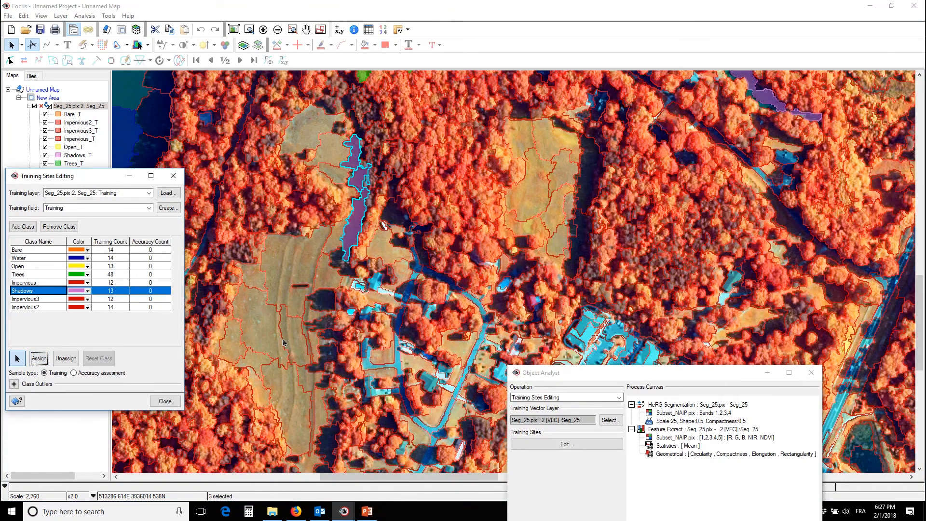
Step: Assign the two dark segments beside the field west of the residential streets to the Shadows class
left_click_drag(283, 343, 353, 205)
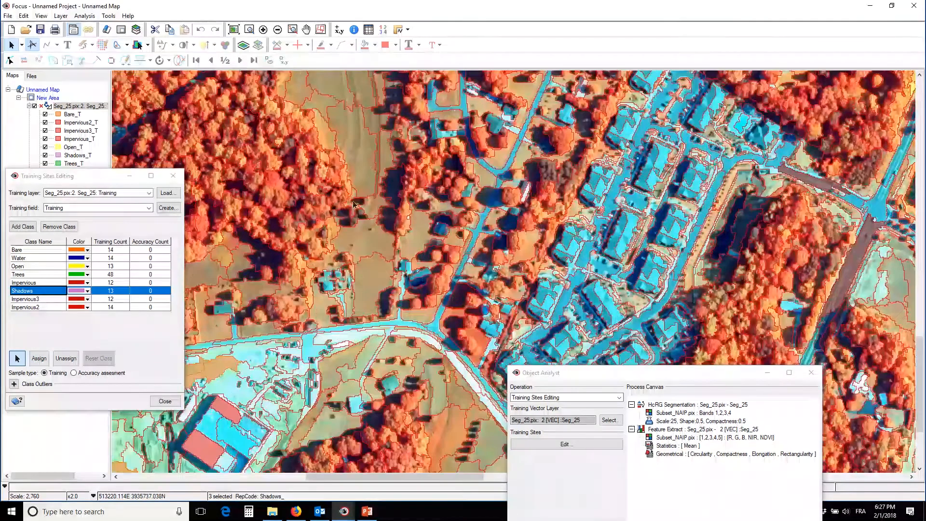
left_click(397, 181)
left_click(390, 219, "shift")
left_click(39, 358)
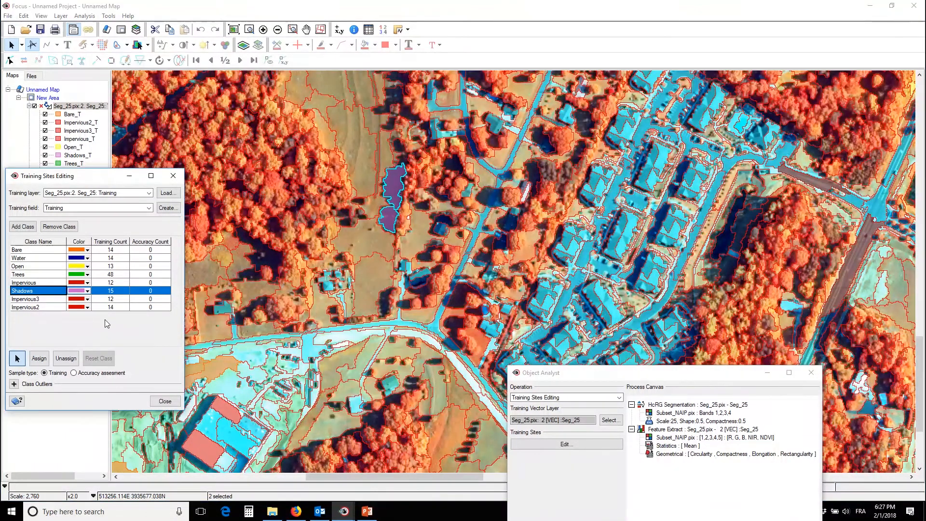
Step: Zoom out to review the training sites across the image and close the training sites editor
left_click_drag(504, 262, 345, 282)
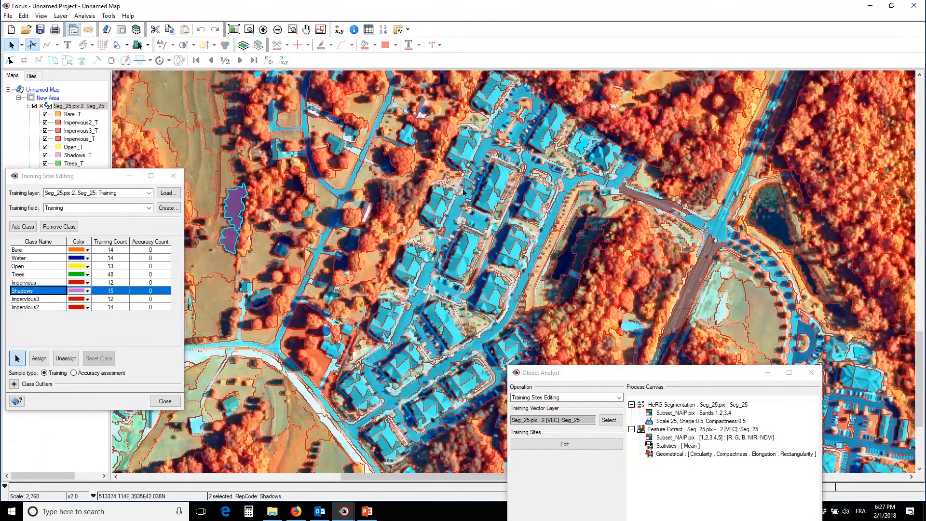
scroll(463, 192, "down", 2)
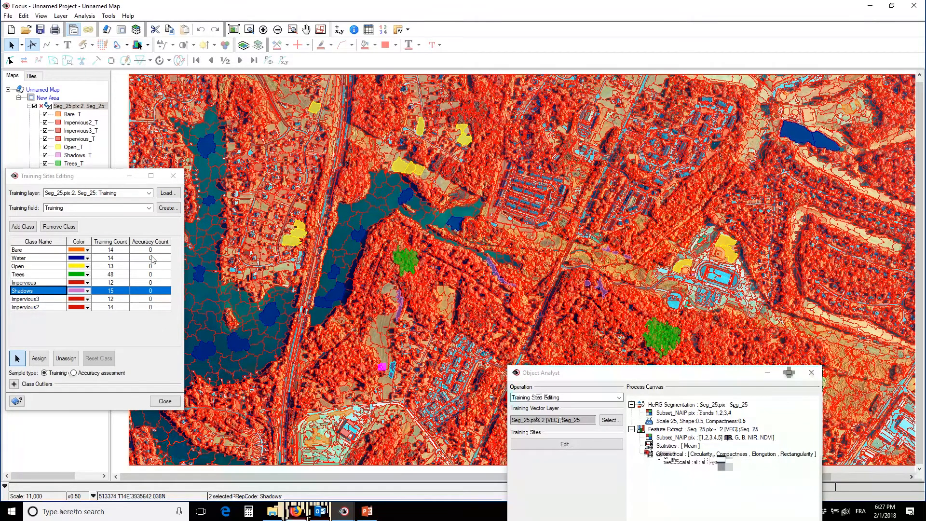
left_click_drag(89, 176, 173, 151)
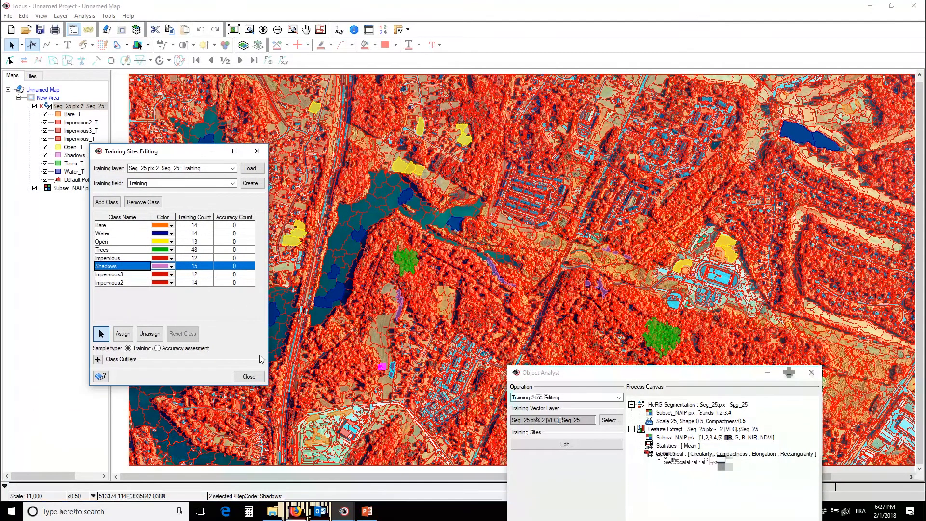
left_click(249, 377)
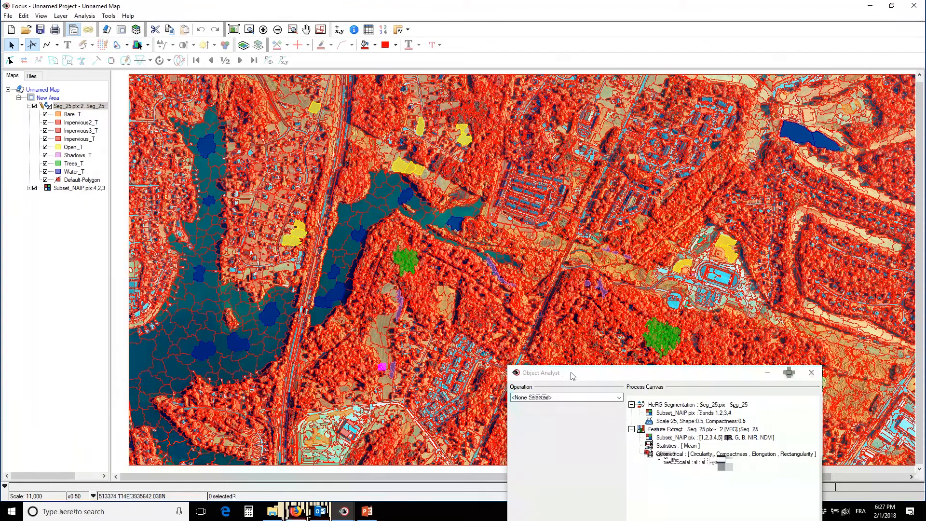
Step: Set the Object Analyst operation to Classification
left_click_drag(579, 373, 228, 154)
left_click(215, 179)
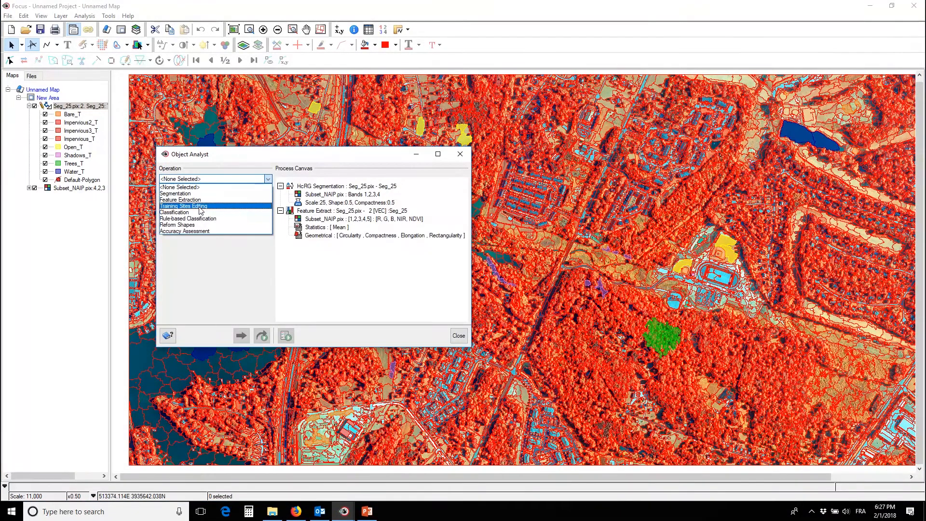
left_click(202, 212)
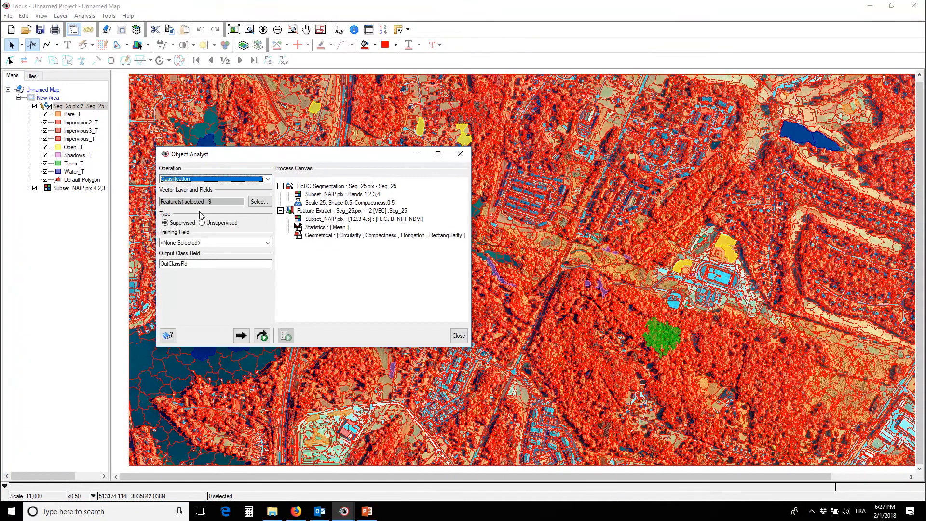
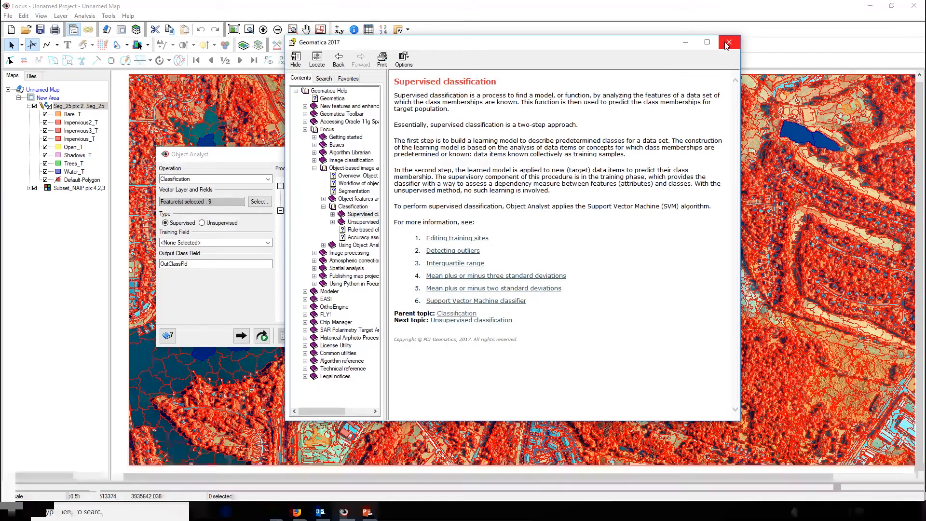
Step: Close the supervised classification help and set the classification's training field to Training
left_click(727, 44)
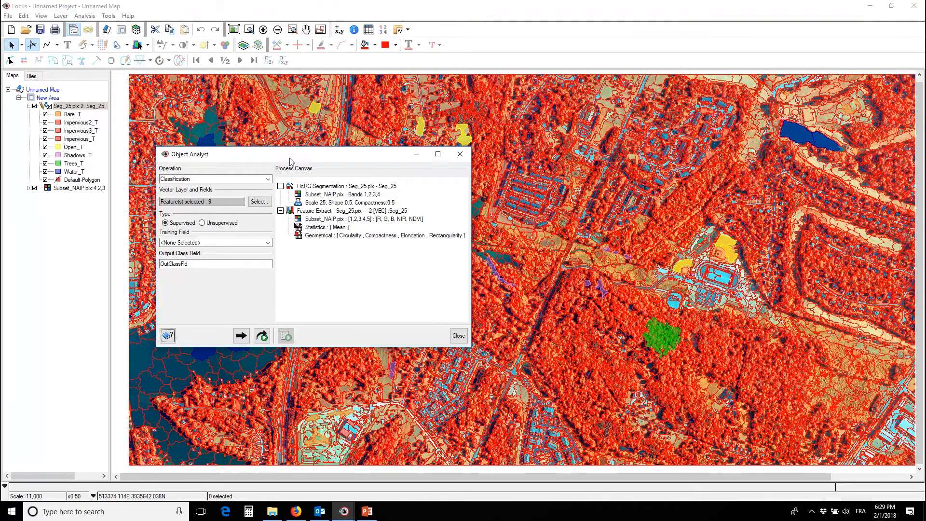
left_click_drag(291, 153, 390, 165)
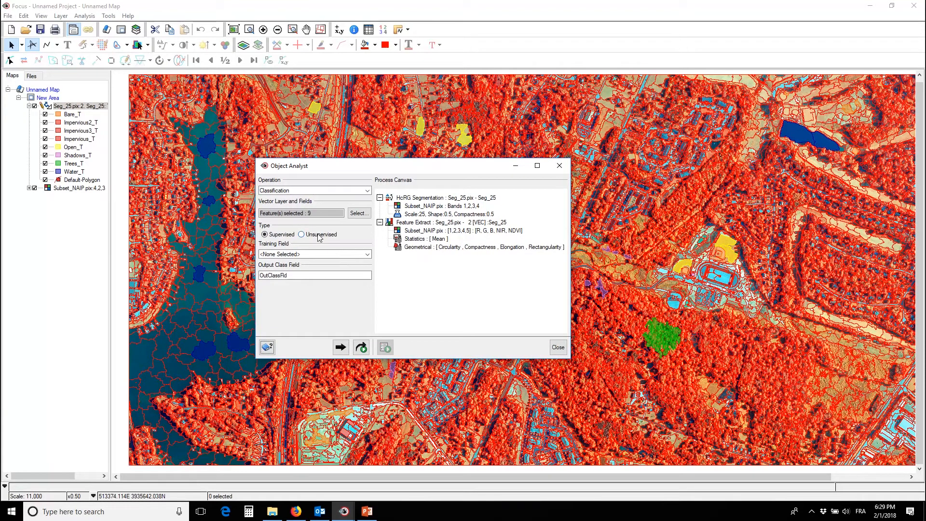
left_click(285, 254)
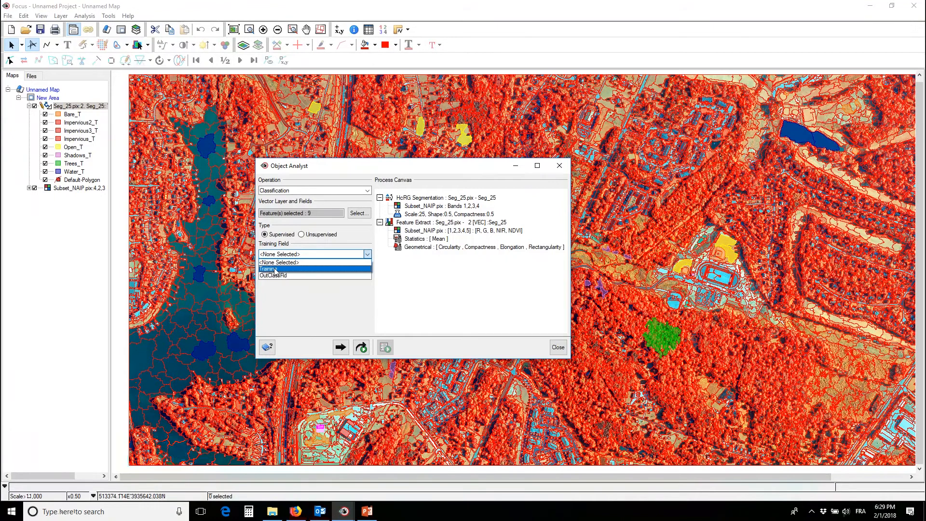
left_click(275, 270)
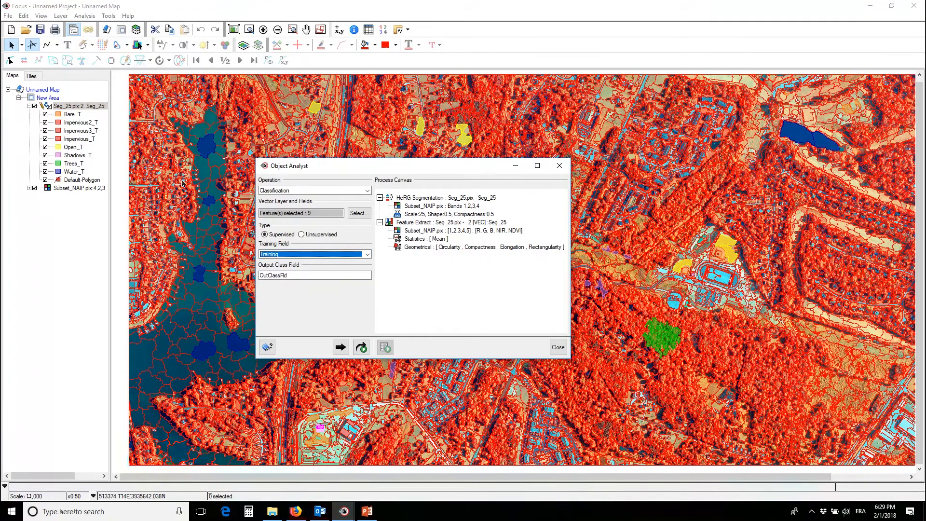
Step: Examine the feature statistics and the Training field in the attribute table of the Seg_25 layer
left_click(368, 29)
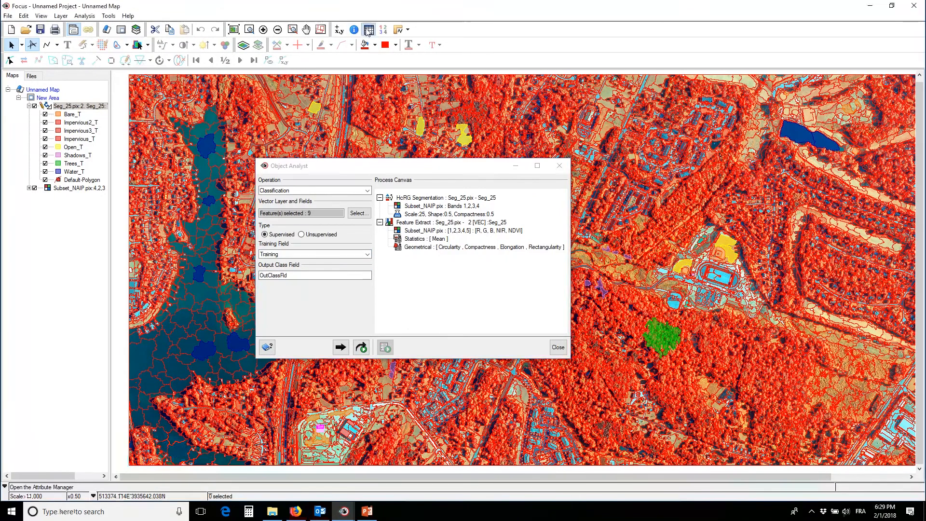
left_click_drag(478, 182, 247, 149)
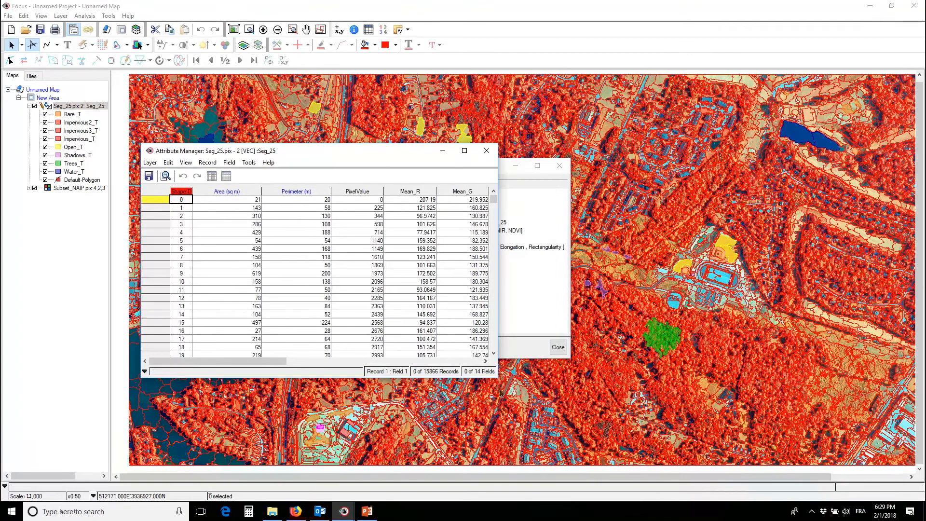
left_click_drag(498, 380, 762, 416)
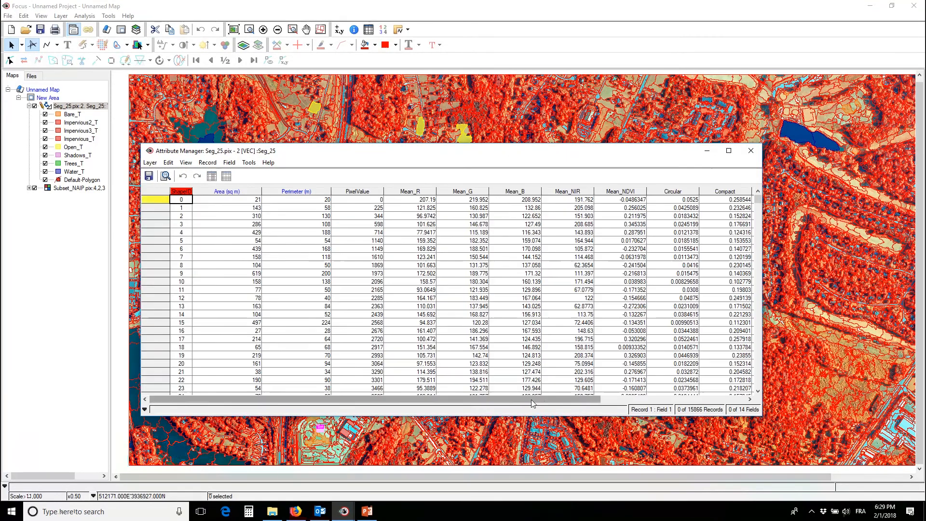
left_click_drag(533, 403, 746, 403)
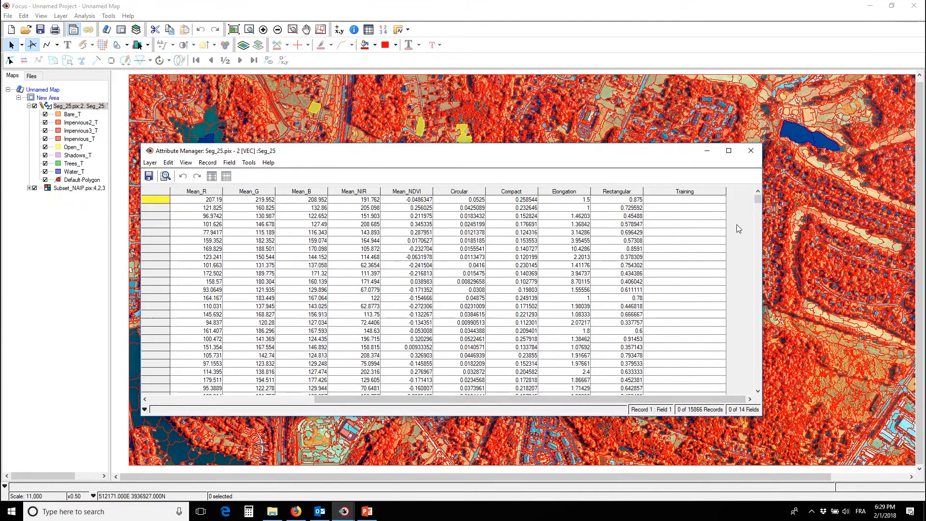
left_click_drag(758, 202, 758, 381)
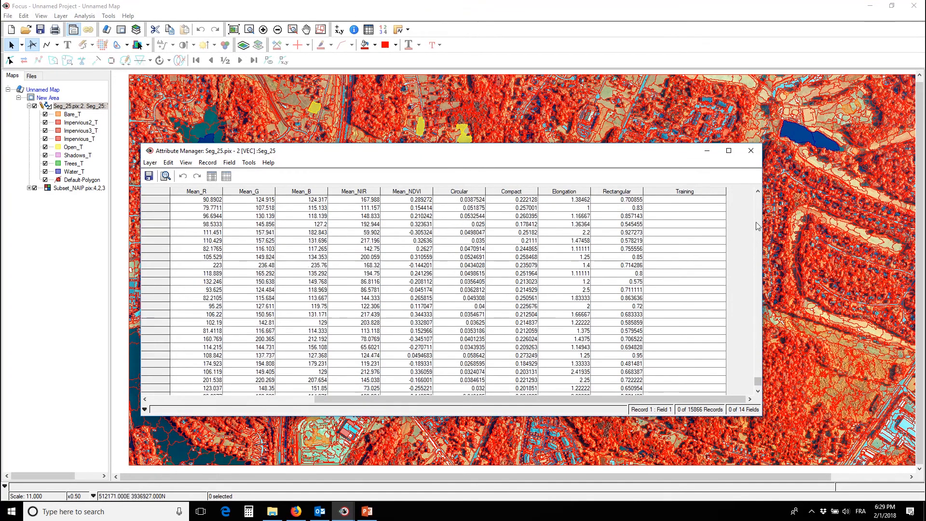
left_click(751, 151)
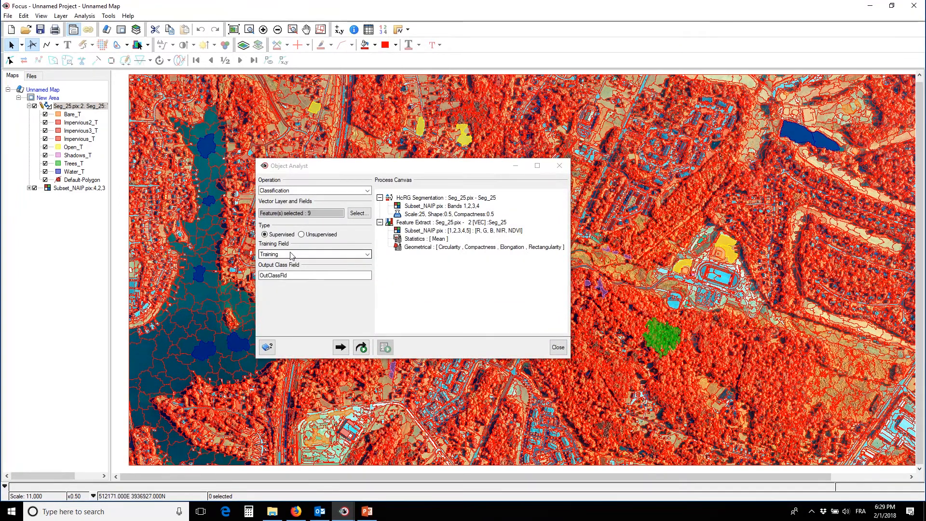
Step: Name the output class field Child_C, add and run the supervised classification, and move Object Analyst out of the way
double_click(313, 276)
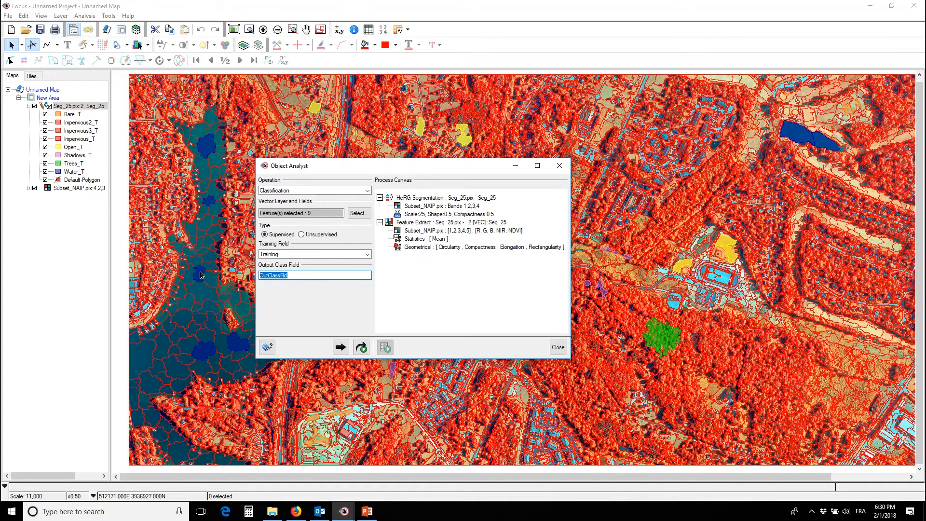
type("Child_")
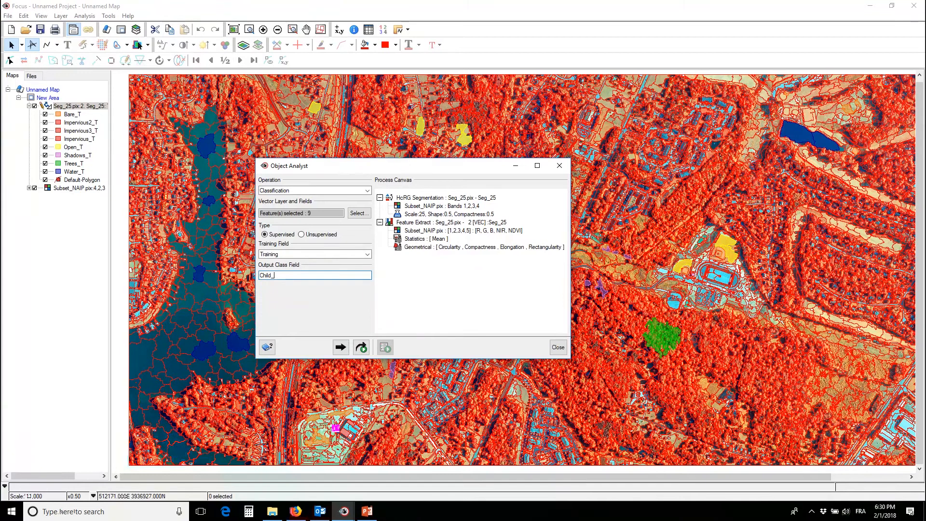
type("C")
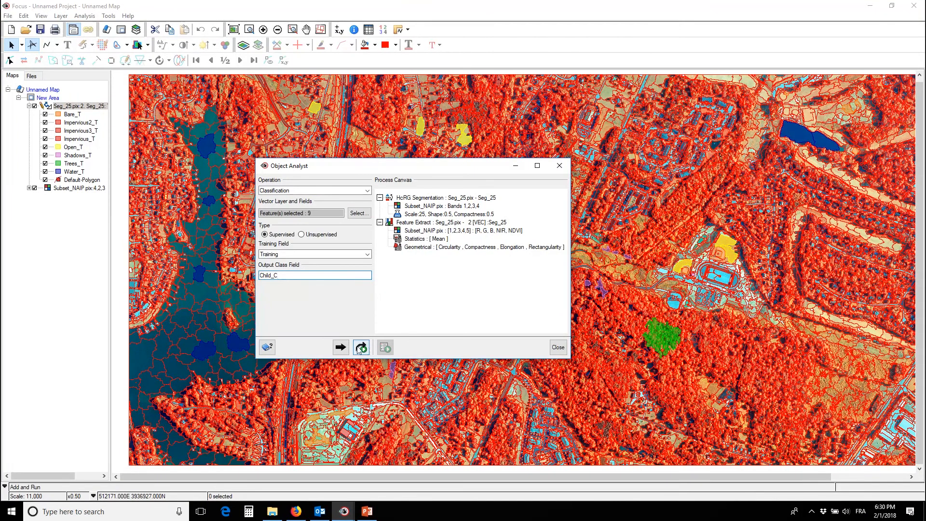
left_click(361, 347)
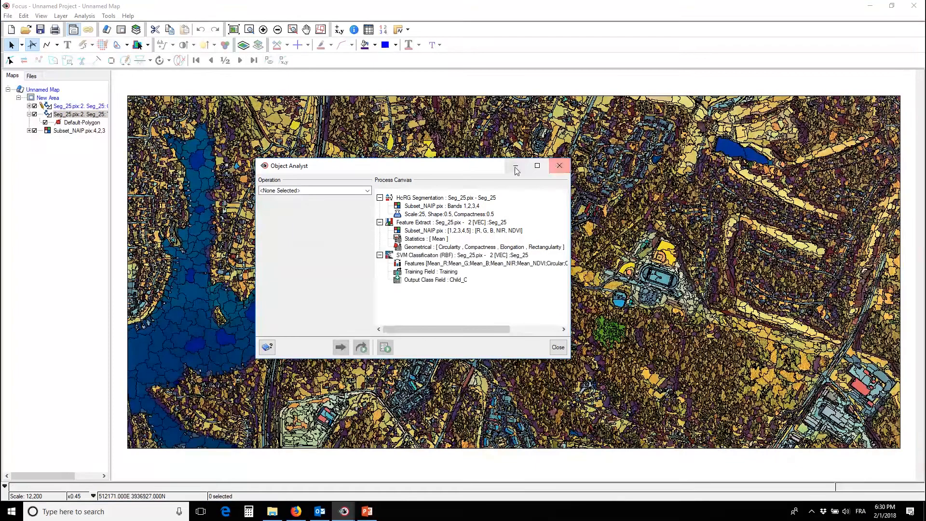
left_click(560, 165)
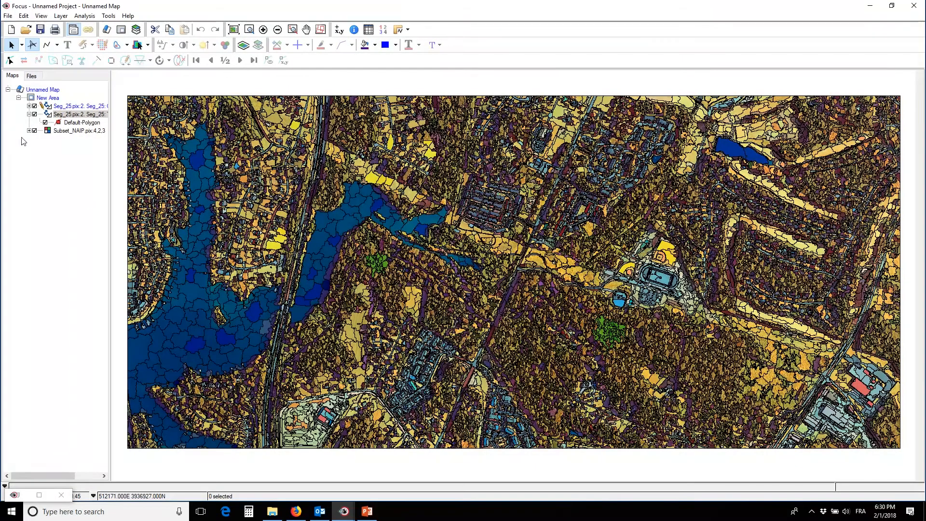
Step: Expand the classified Seg_25 layer to list its classes and hide the second Seg_25 layer below it
left_click(29, 106)
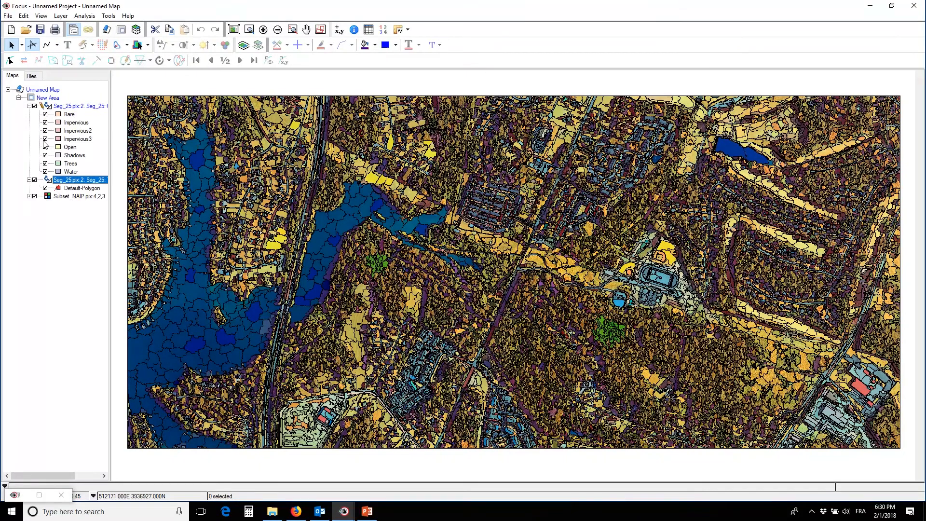
left_click(44, 188)
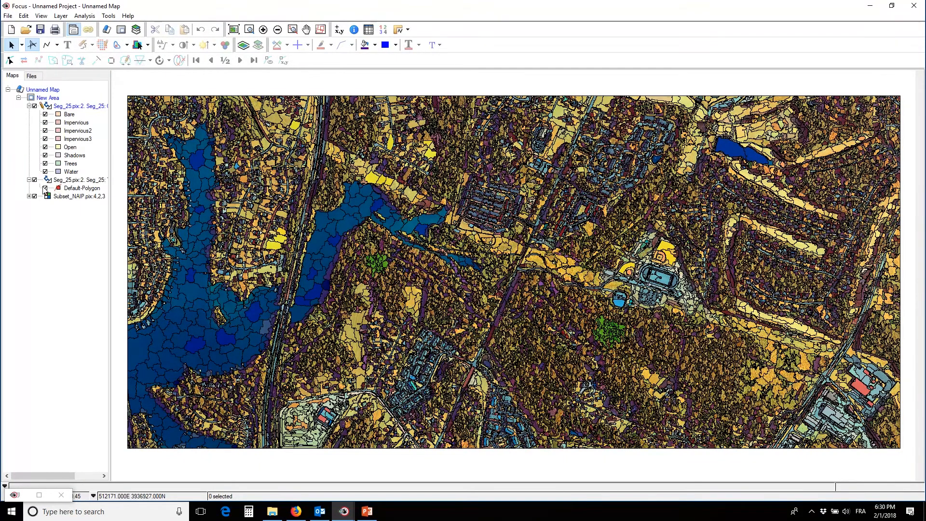
left_click(34, 180)
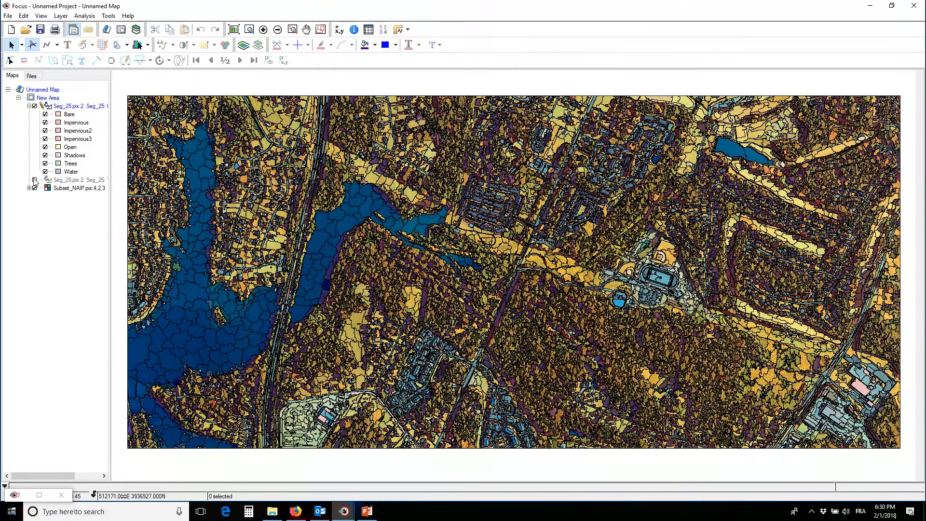
Step: Hide the Bare, Impervious, Impervious2, Impervious3, Open, Shadows and Trees classes of the classified layer
left_click(46, 115)
left_click(46, 123)
left_click(46, 131)
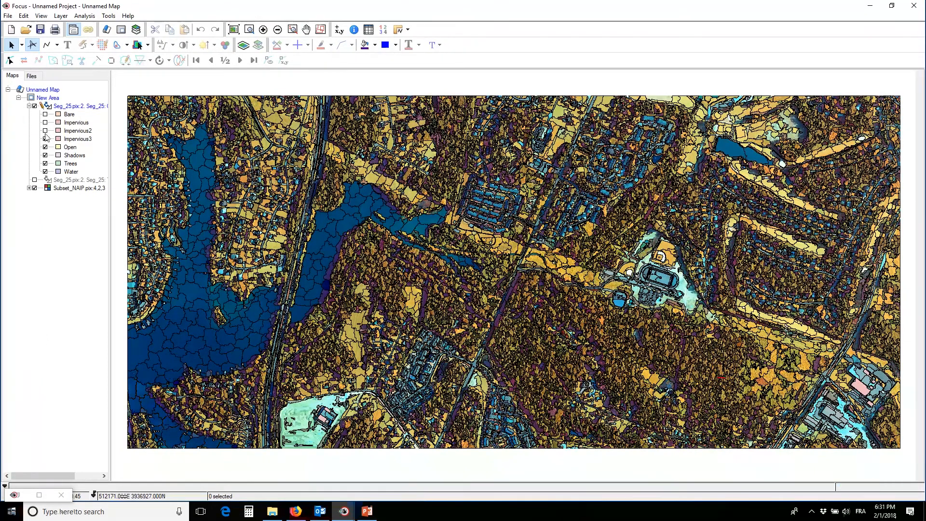
left_click(45, 139)
left_click(45, 147)
left_click(45, 155)
left_click(46, 164)
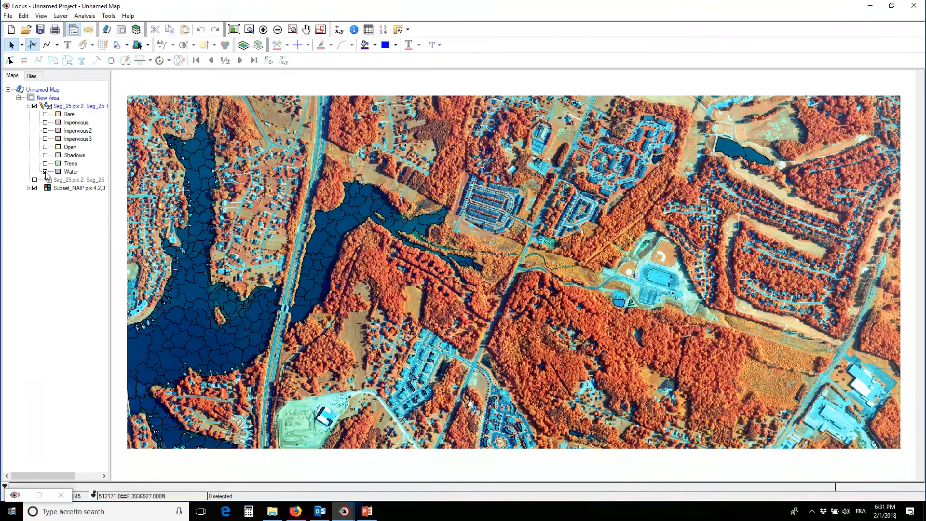
Step: Toggle the Water class's visibility to compare the classified water segments with the underlying image
left_click(46, 172)
left_click(45, 171)
left_click(46, 172)
left_click(46, 172)
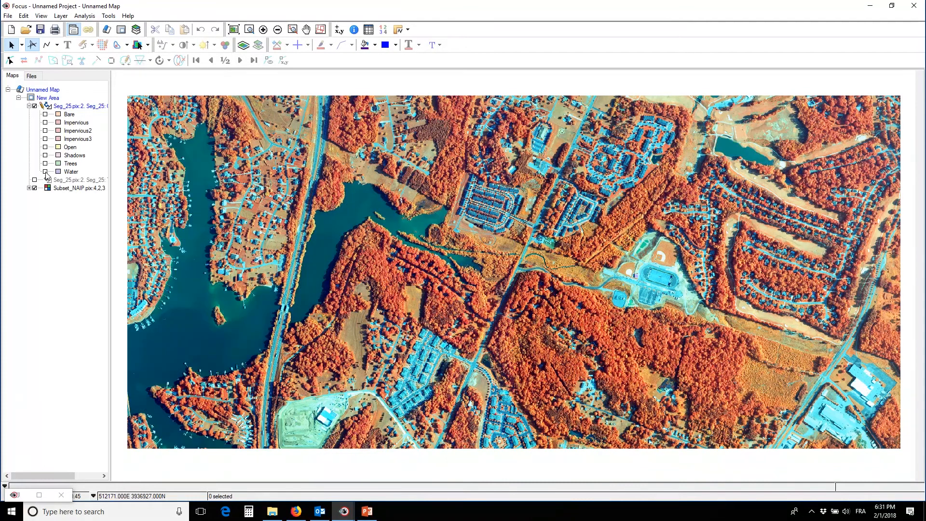
Step: Toggle the Water class and the Trees class in turn to compare their segments with the underlying image
left_click(45, 172)
left_click(45, 172)
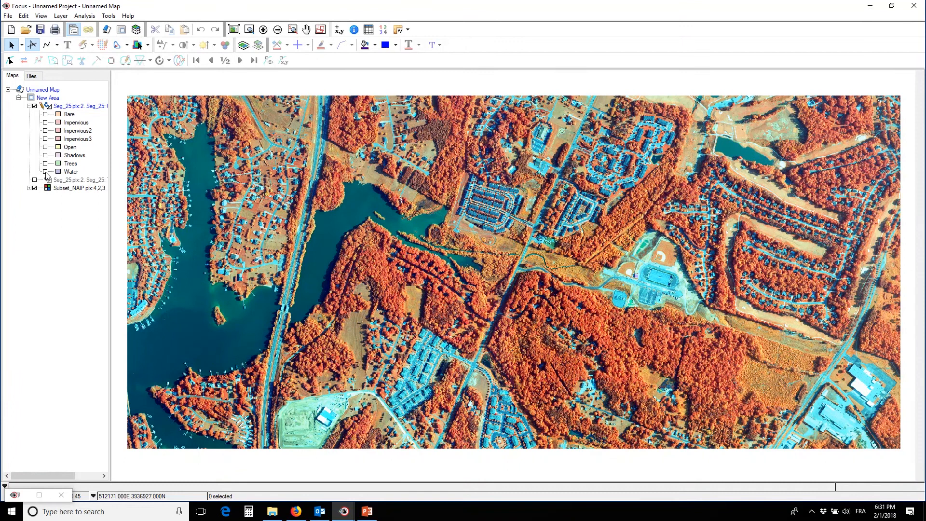
left_click(46, 172)
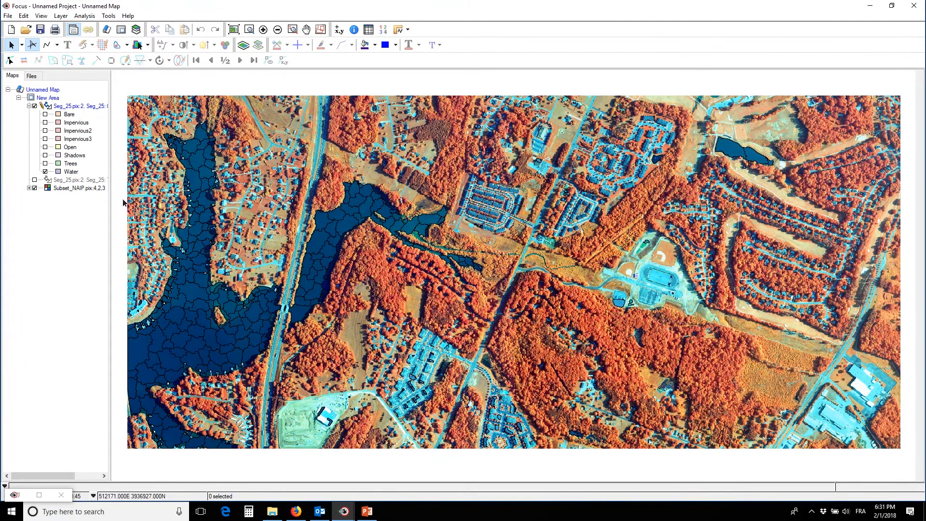
left_click(45, 172)
left_click(45, 163)
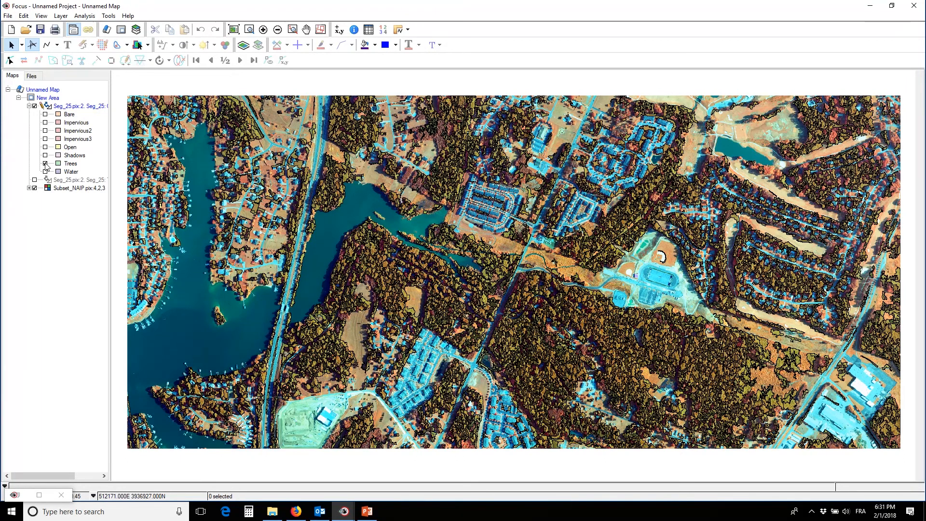
left_click(45, 164)
left_click(46, 163)
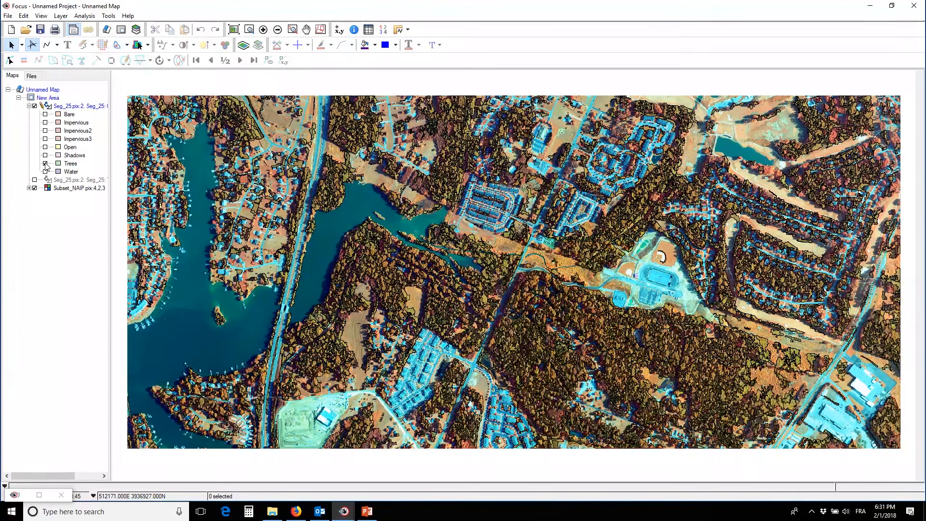
left_click(45, 163)
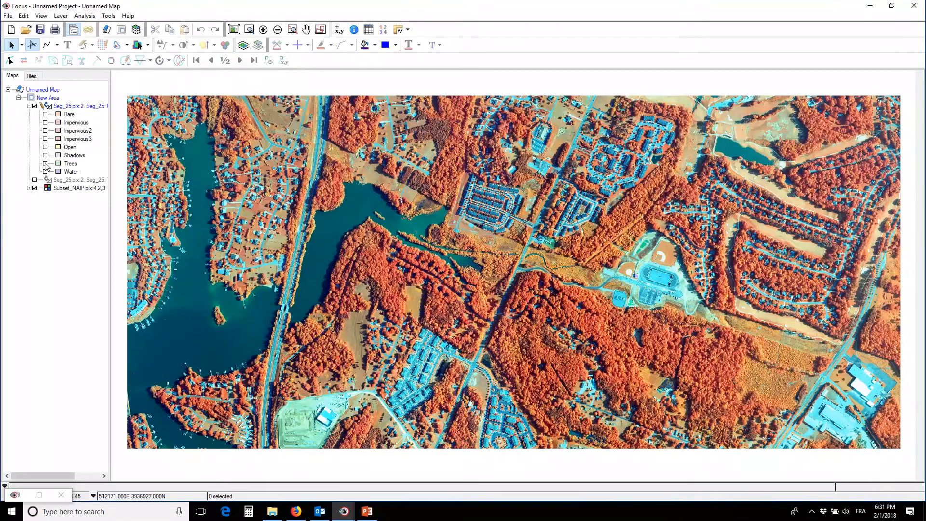
left_click(45, 164)
left_click(46, 164)
Step: Toggle the Open class's visibility to compare its segments with the open land in the image
left_click(45, 147)
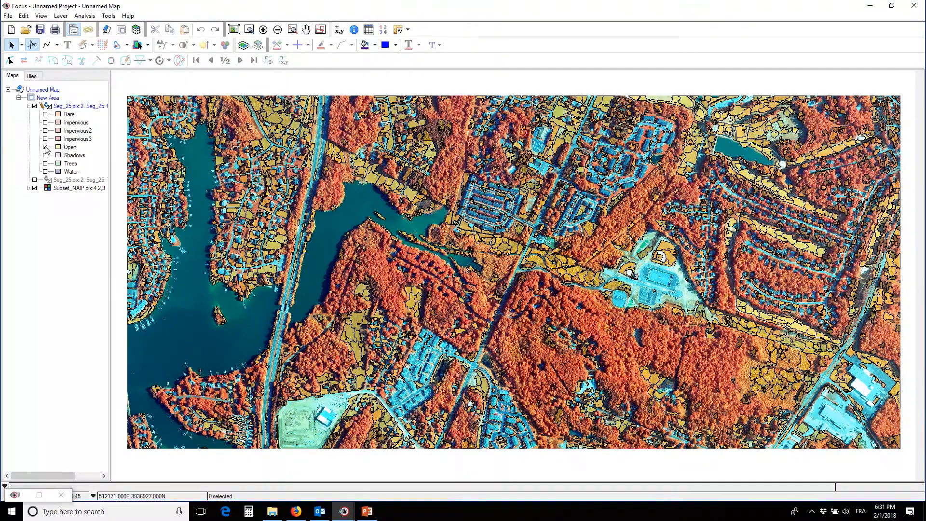
left_click(46, 147)
left_click(45, 148)
left_click(45, 147)
left_click(46, 147)
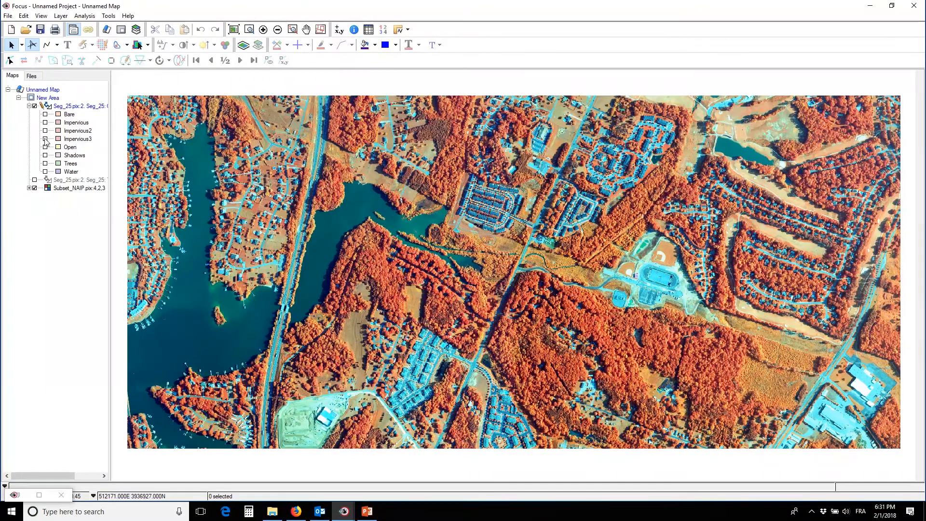
Step: Show and hide the Impervious3, Impervious2 and Bare classes to check their segments against the image
left_click(45, 139)
left_click(45, 131)
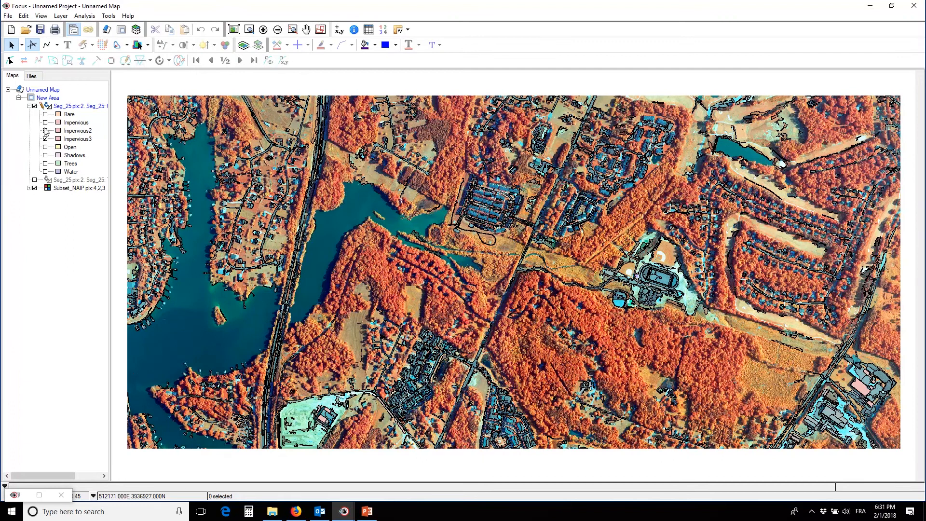
left_click(46, 131)
left_click(46, 139)
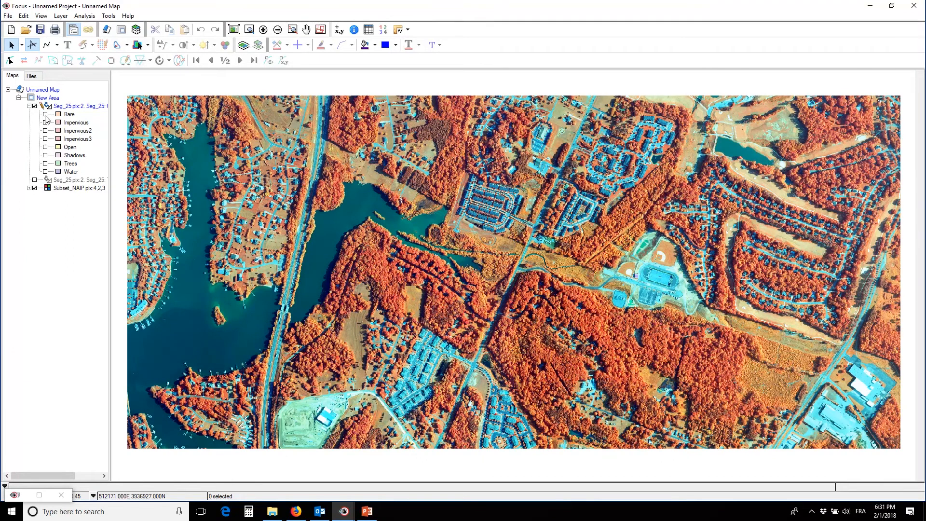
left_click(45, 115)
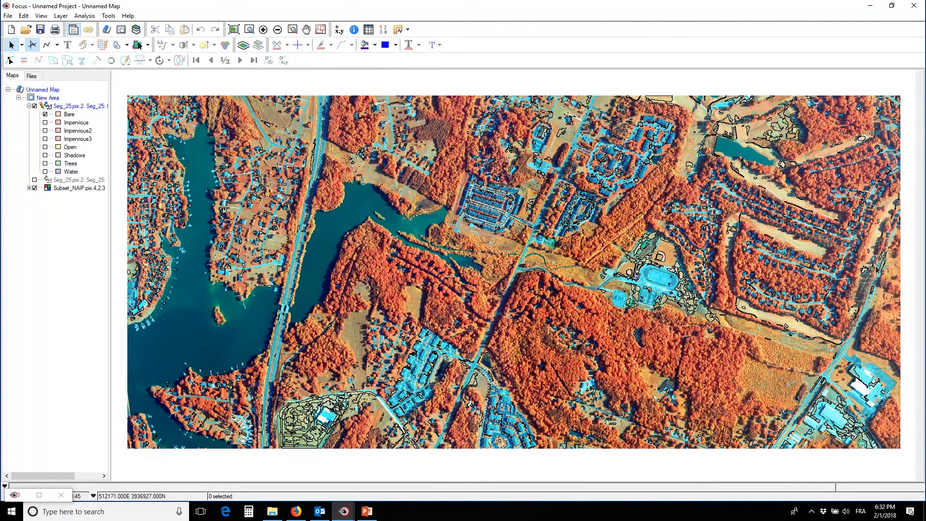
left_click(45, 115)
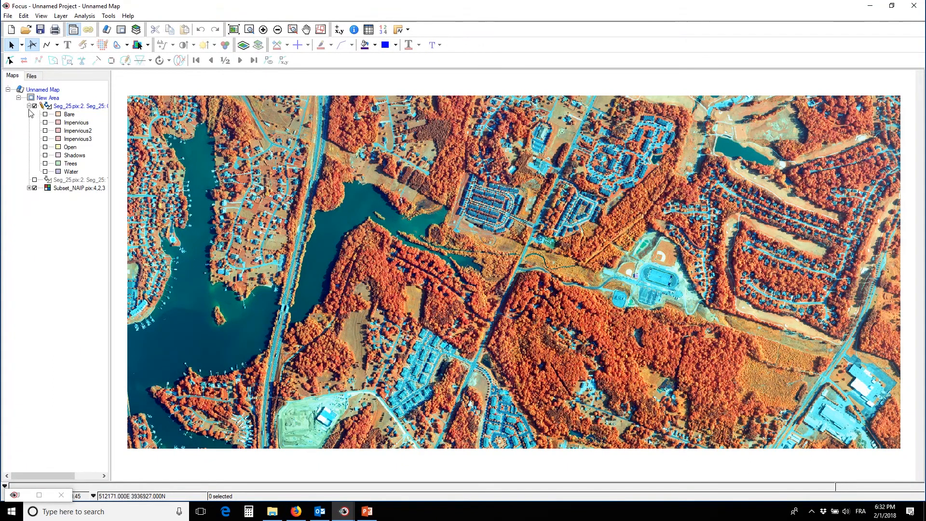
Step: Make all classes of the classified Seg_25 layer visible again together, from Bare to Water
left_click(32, 106)
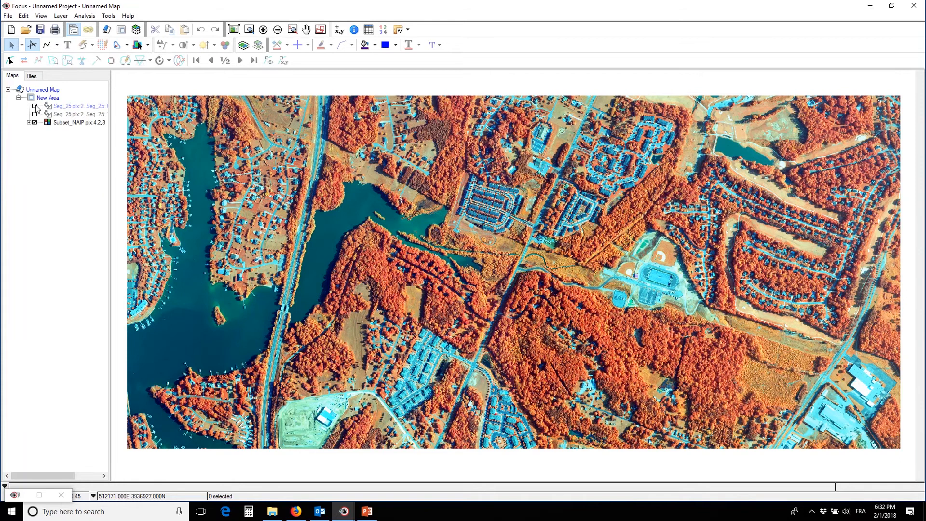
left_click(35, 106)
left_click(29, 106)
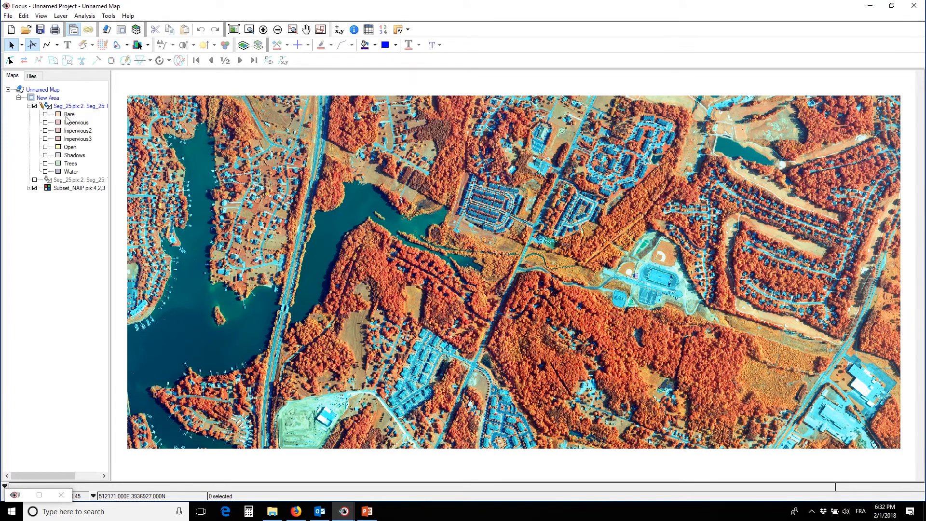
left_click(67, 116)
left_click(70, 172, "shift")
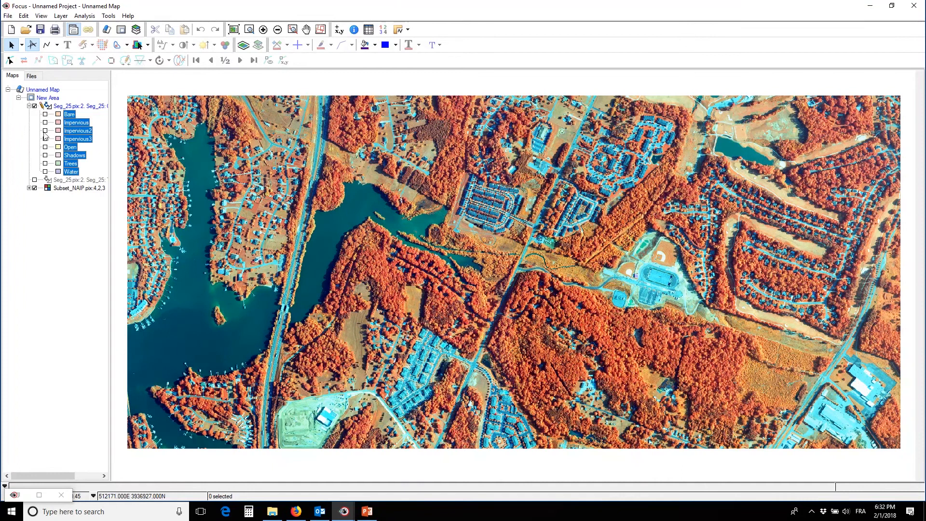
left_click(44, 115)
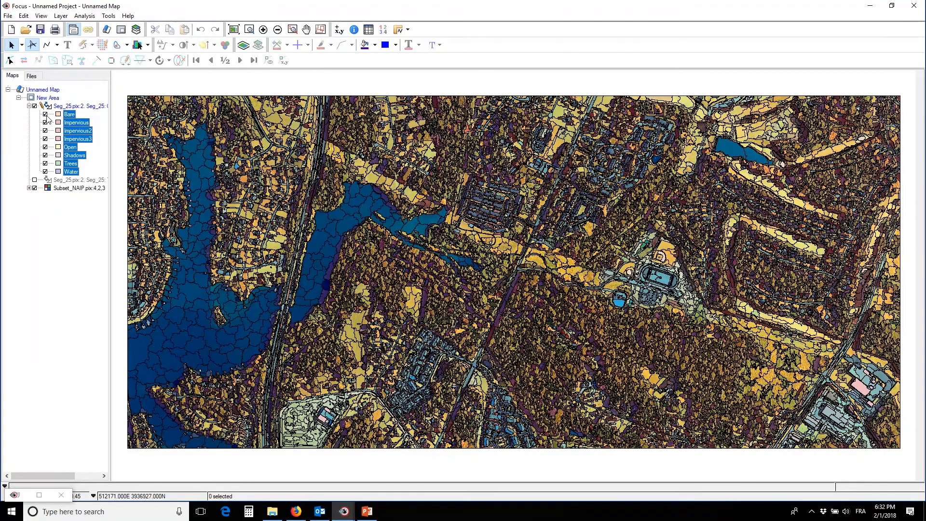
Step: Compare the classified layer with the image in the wooded residential area north of the lake by toggling the layer's visibility
left_click(251, 30)
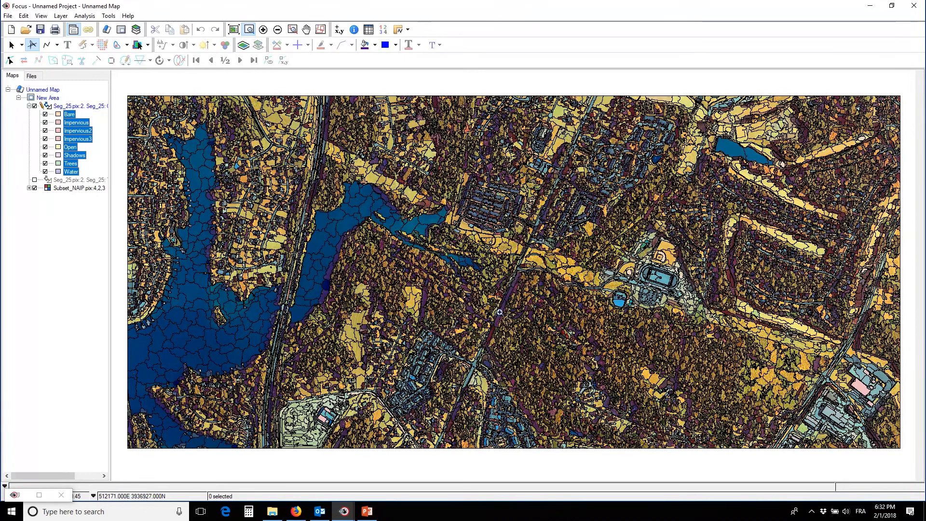
left_click_drag(425, 109, 504, 198)
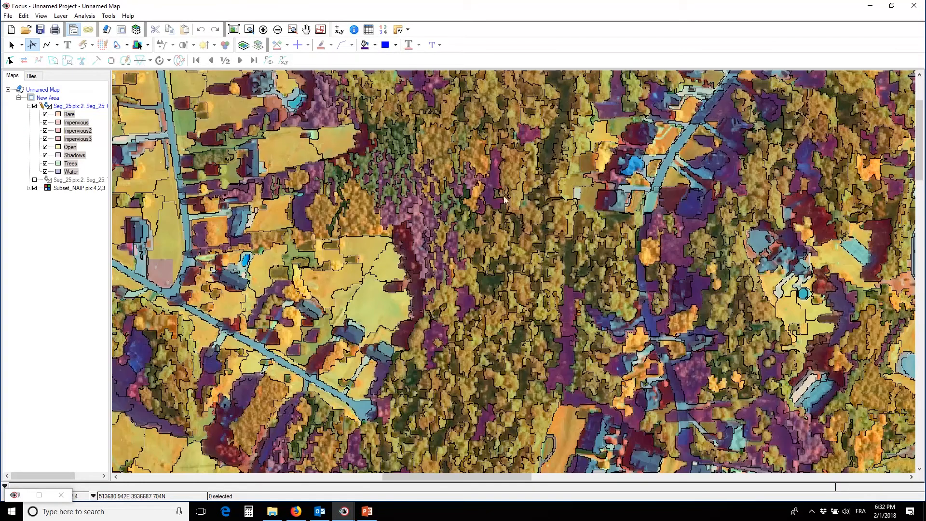
left_click(34, 106)
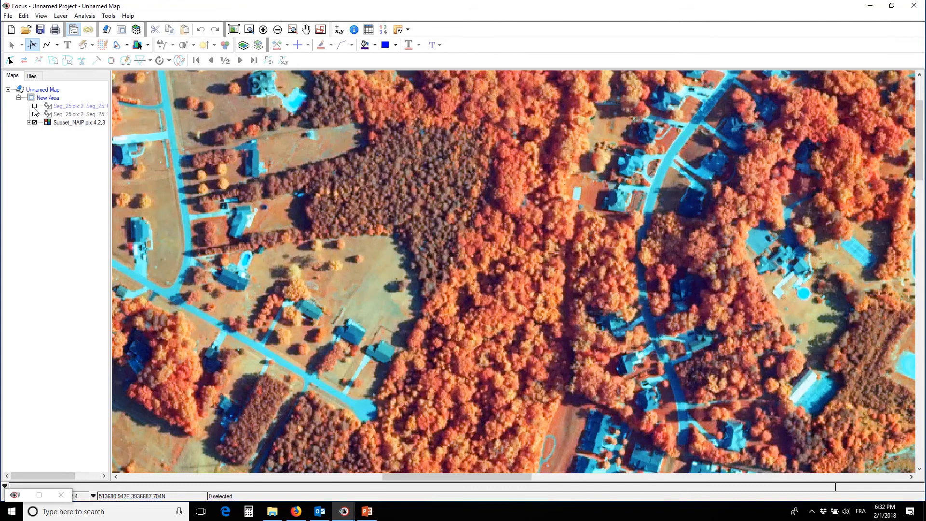
left_click(34, 106)
Step: Hide all classes of the classified Seg_25 layer together and show only the Shadows class
left_click(29, 106)
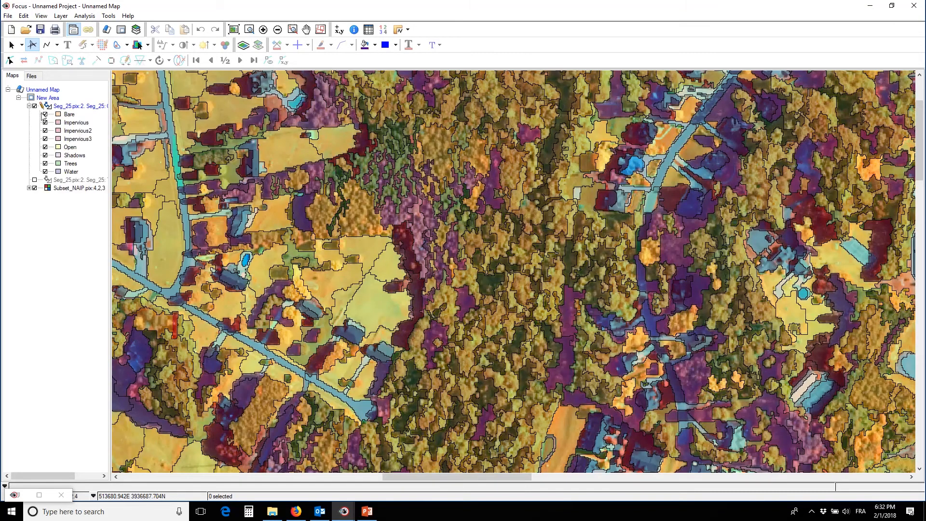
left_click(68, 115)
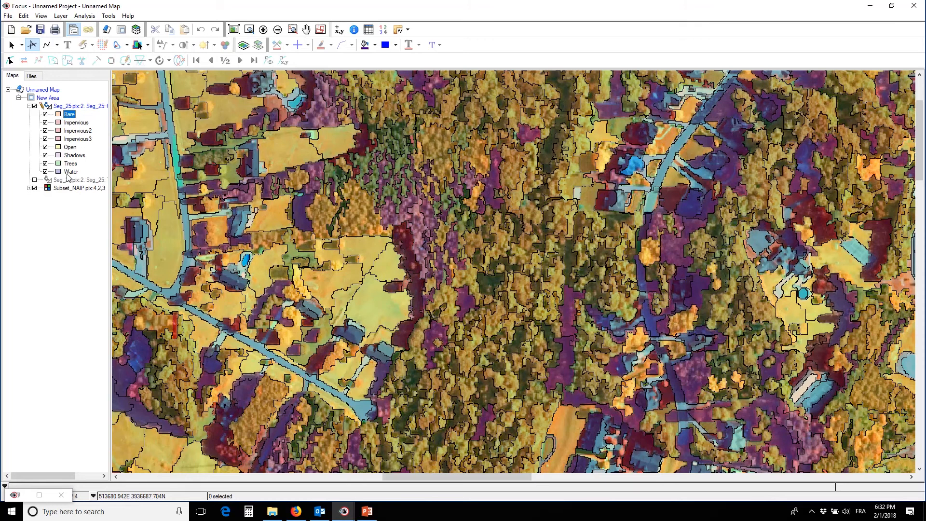
left_click(71, 171, "shift")
left_click(45, 123)
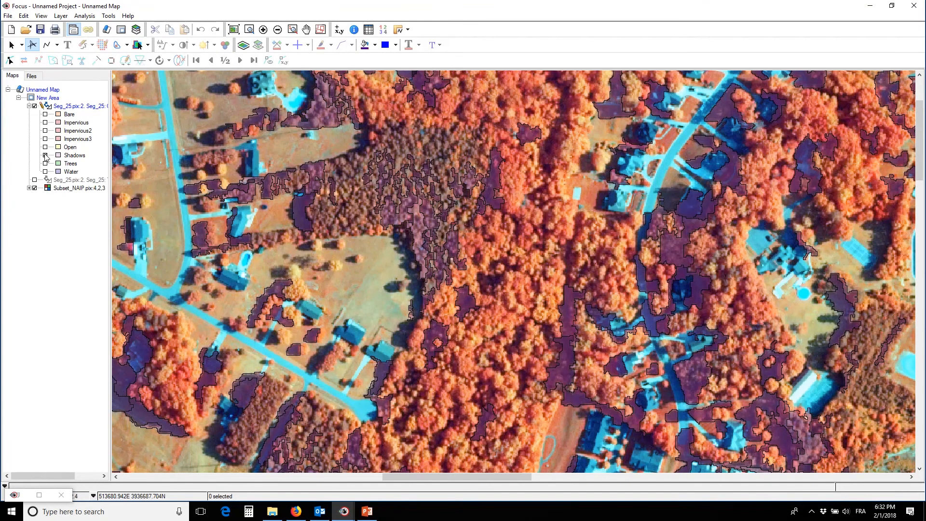
left_click(45, 155)
Step: Inspect the Shadows segments inside the forest stand up close by toggling the class over the image
scroll(482, 410, "up", 4)
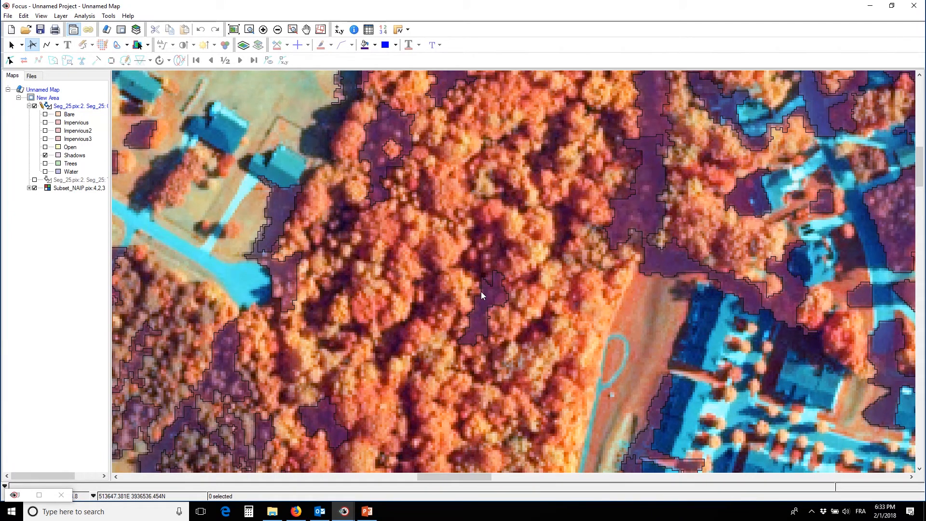
left_click(46, 155)
left_click(45, 156)
left_click(46, 156)
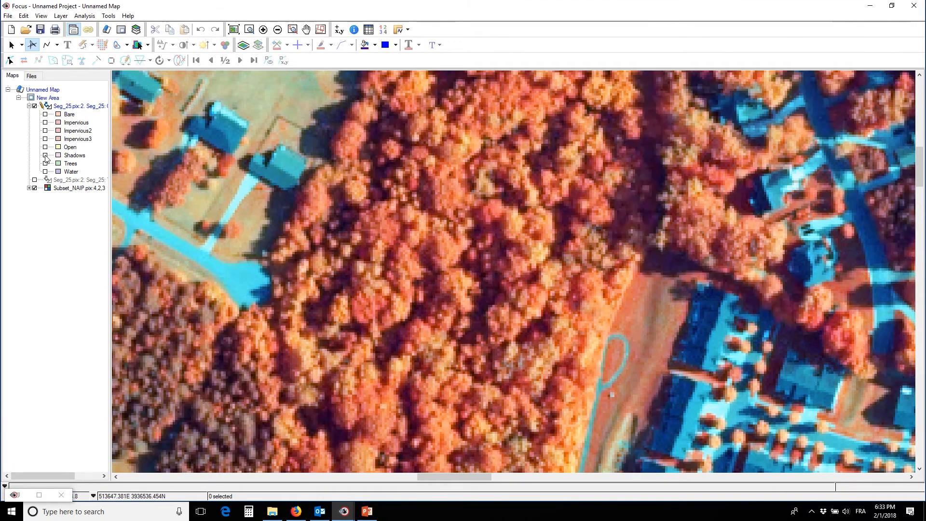
left_click(45, 156)
left_click(45, 156)
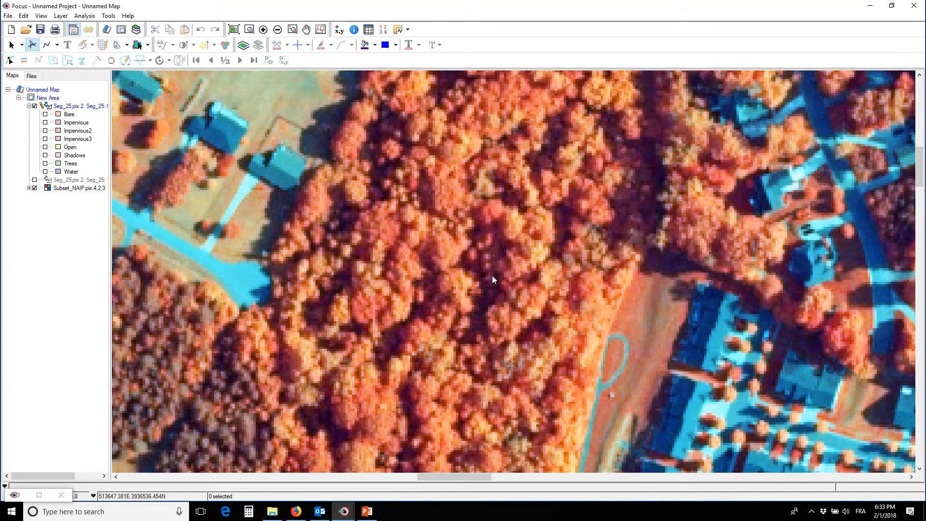
Step: Examine the Shadows segments around the rows of townhouses by toggling the class against the image
scroll(492, 276, "down", 5)
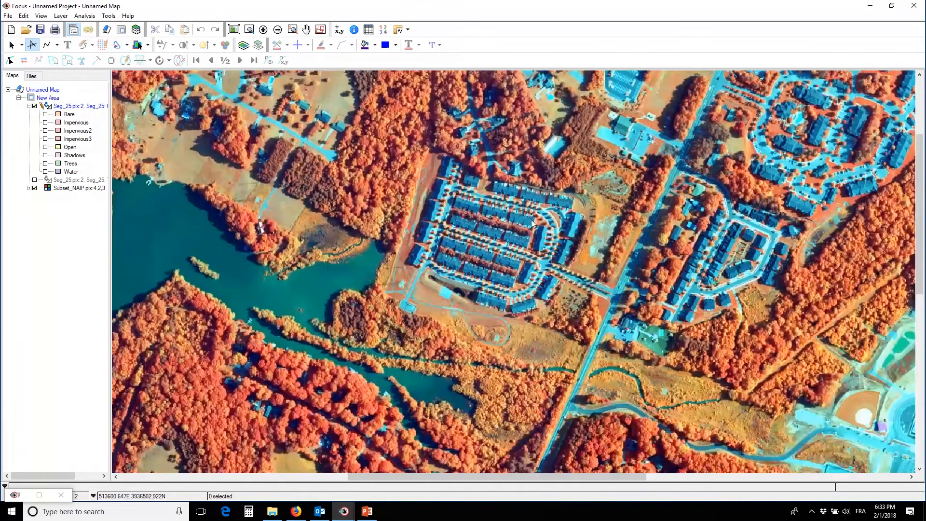
left_click(45, 155)
scroll(520, 241, "up", 4)
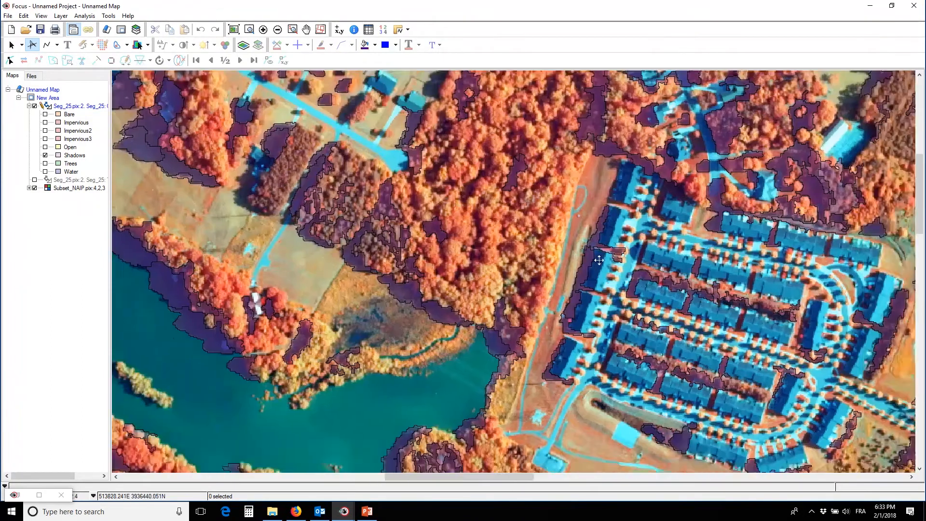
scroll(538, 237, "up", 3)
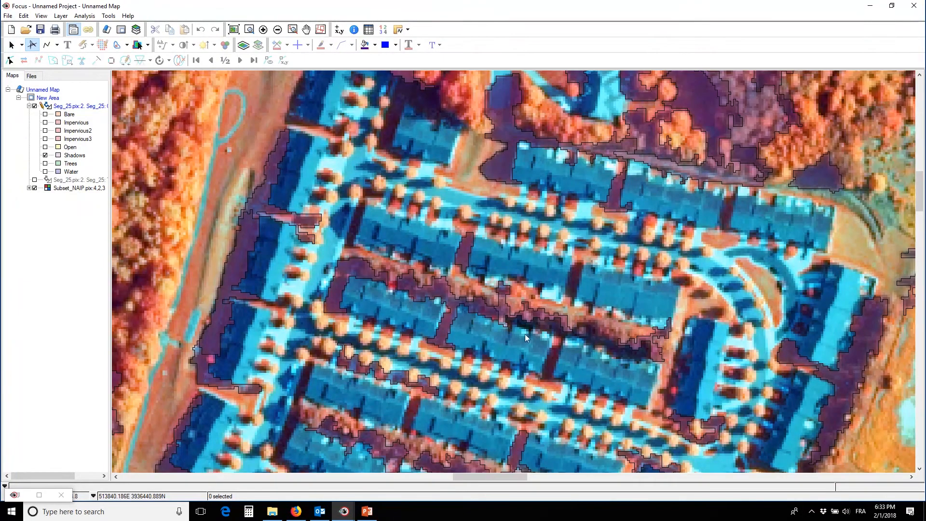
left_click(45, 155)
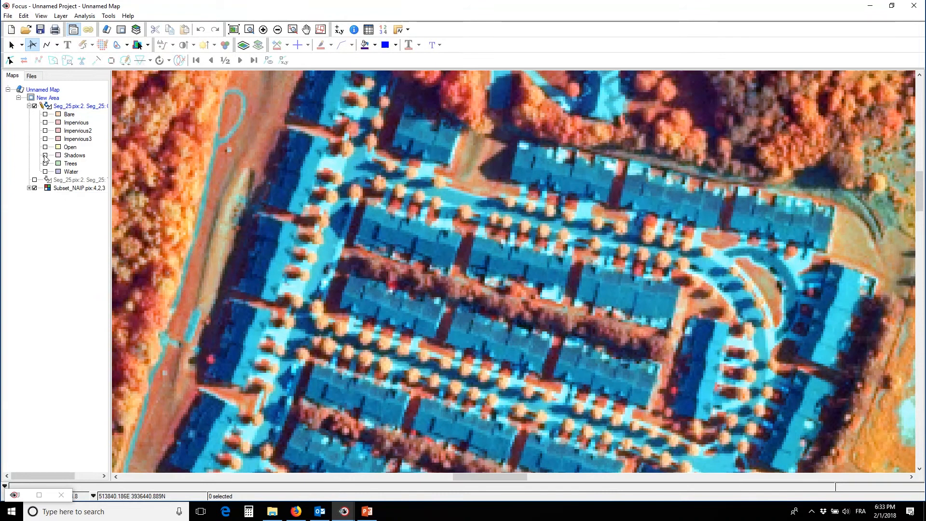
left_click(45, 155)
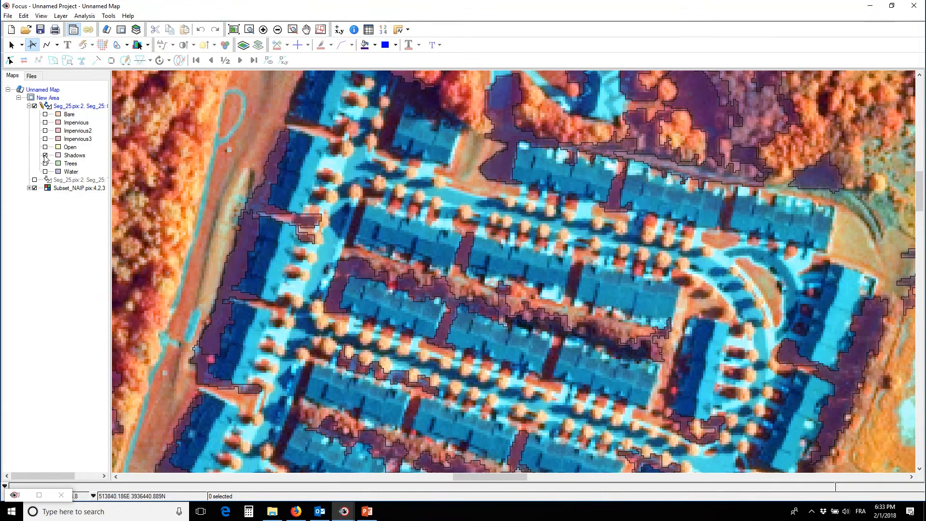
left_click(45, 155)
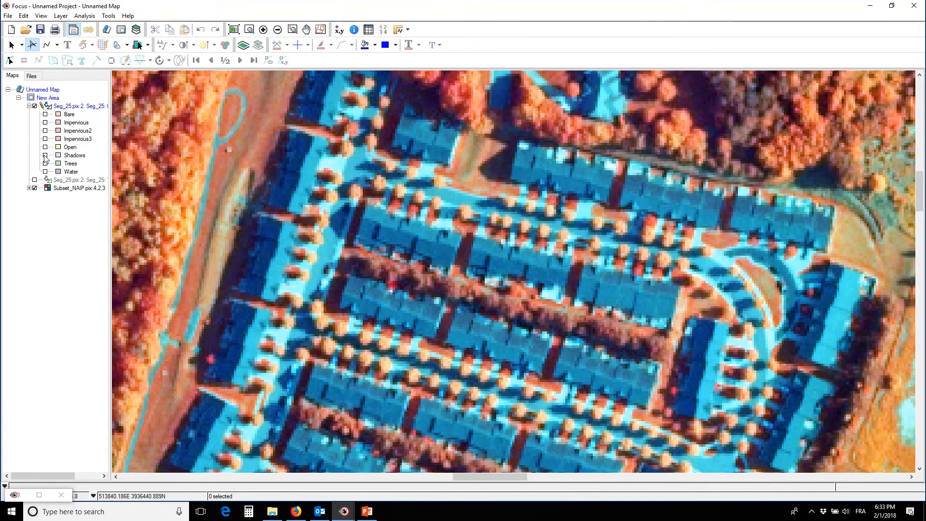
left_click(45, 155)
left_click(45, 156)
left_click(45, 156)
left_click(45, 155)
left_click(45, 155)
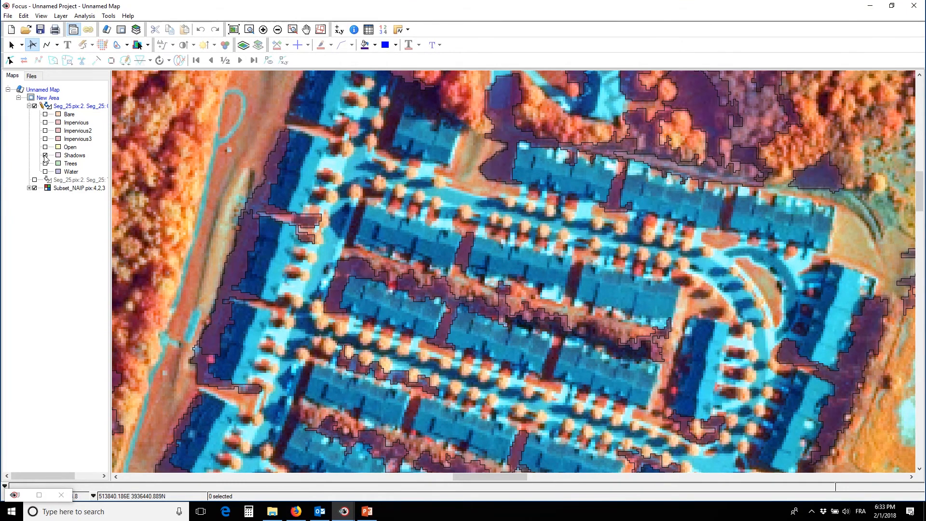
left_click(45, 156)
left_click(45, 155)
Step: Hide the classified Seg_25 layer and select the Subset_NAIP image layer
scroll(402, 374, "down", 3)
scroll(449, 275, "down", 3)
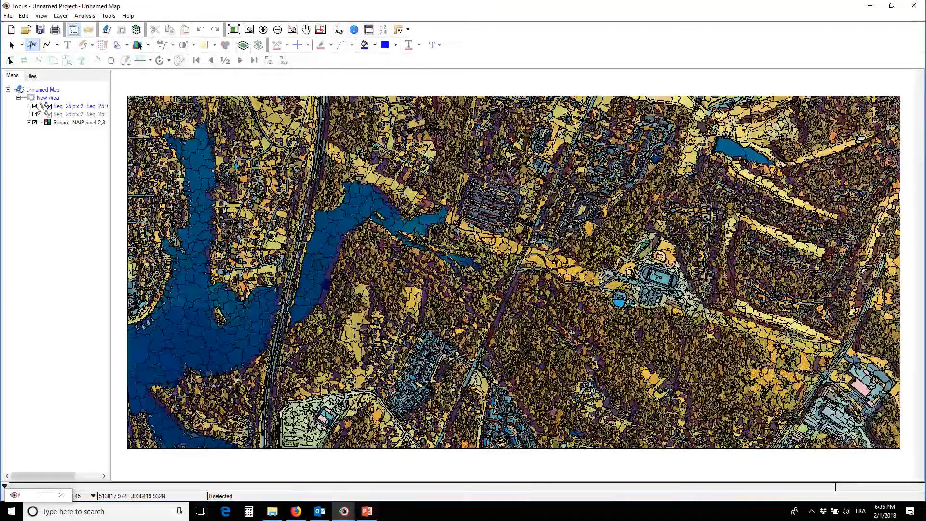
left_click(34, 106)
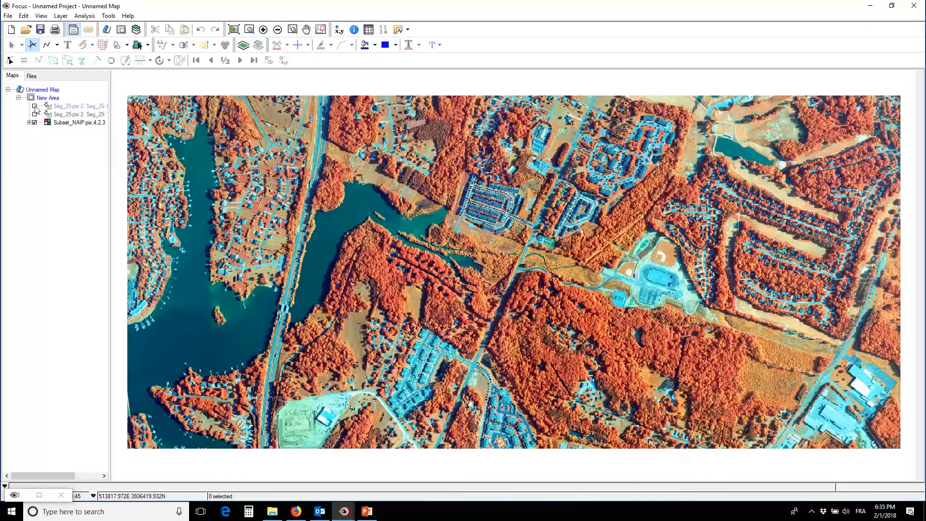
left_click(49, 124)
Step: Set up a new Segmentation operation in Object Analyst on Subset_NAIP bands 1 to 5 with a scale of 150
left_click(84, 16)
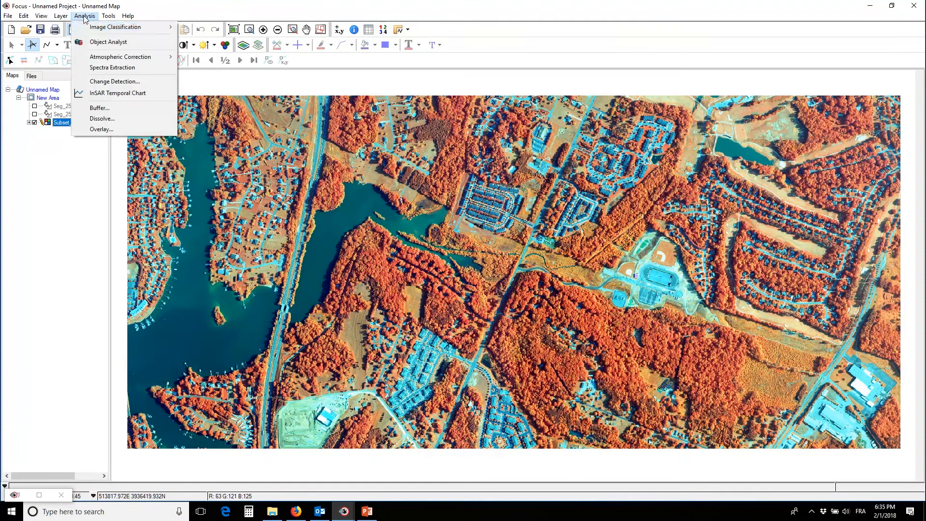
left_click(109, 42)
left_click(323, 191)
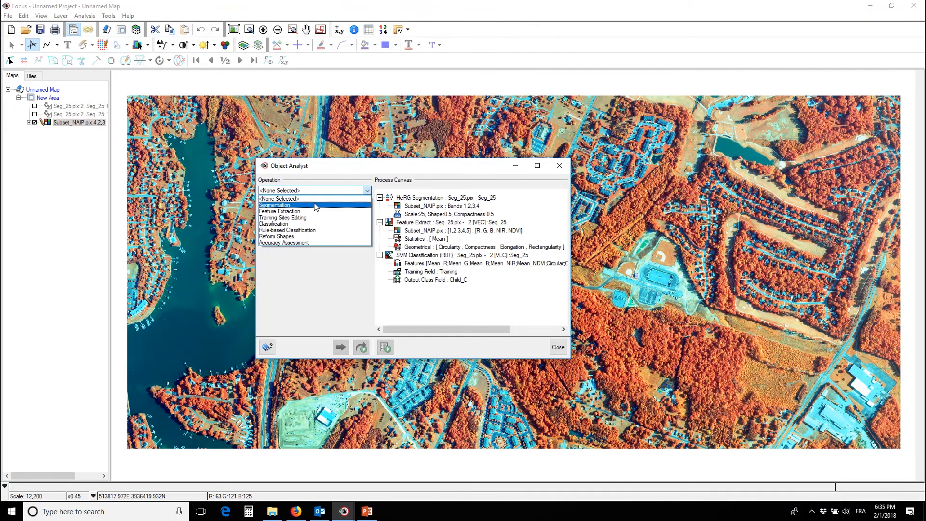
left_click(316, 206)
left_click(358, 213)
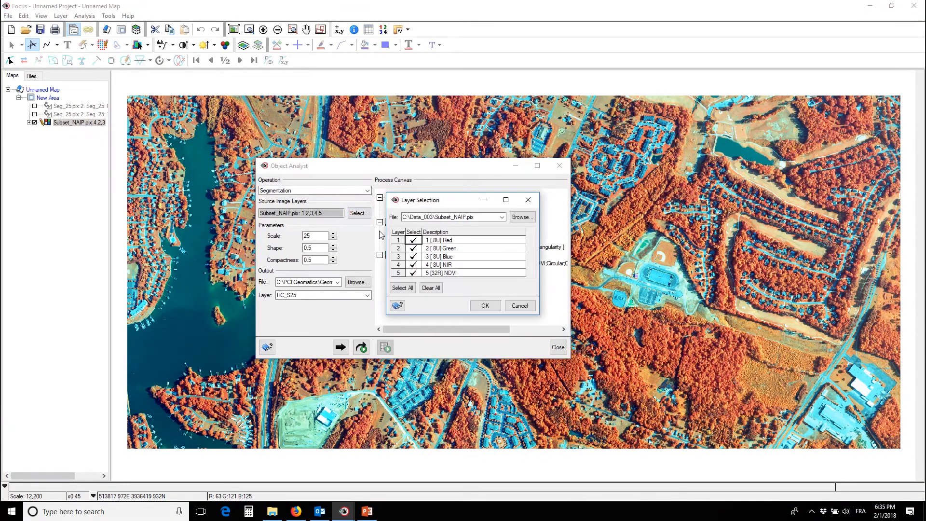
left_click(520, 306)
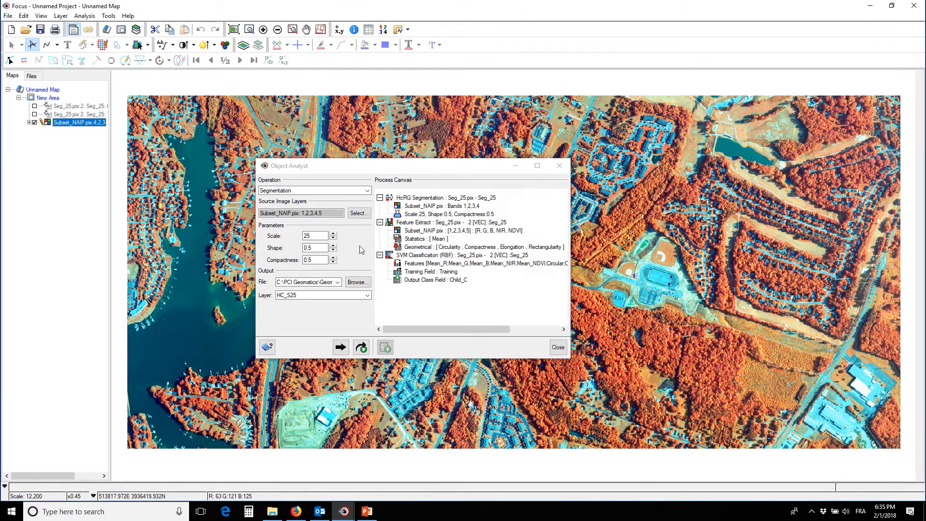
double_click(314, 235)
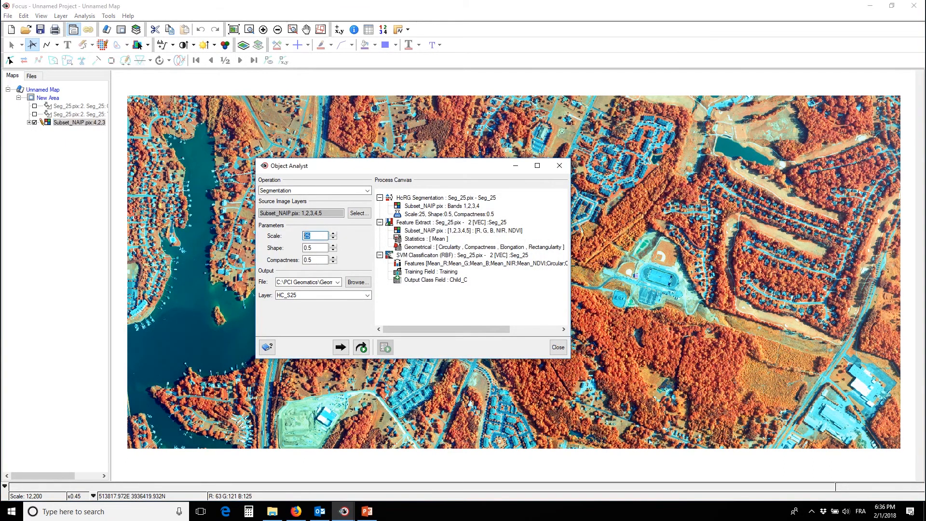
type("150")
Step: Set the segmentation output file to Seg_150.pix in the Data_003 folder and run the segmentation
left_click(357, 282)
left_click(333, 222)
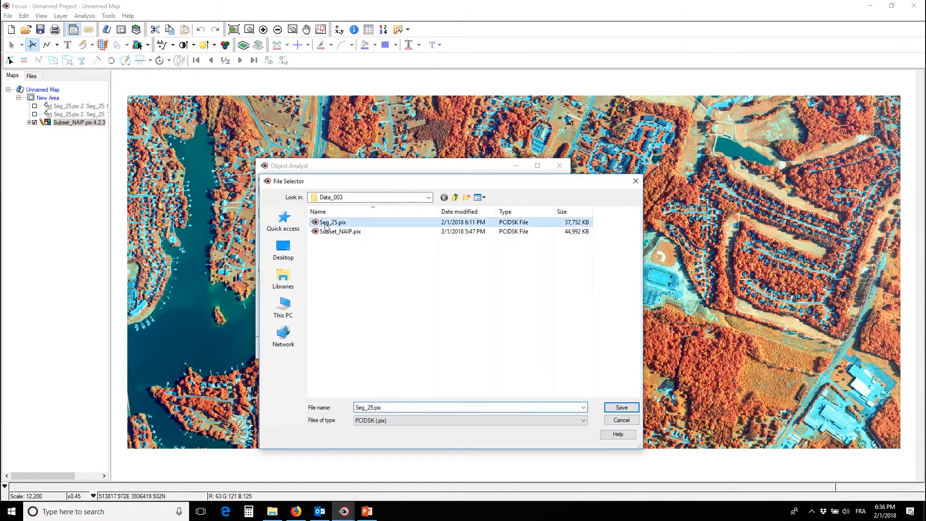
left_click(408, 407)
left_click(409, 407)
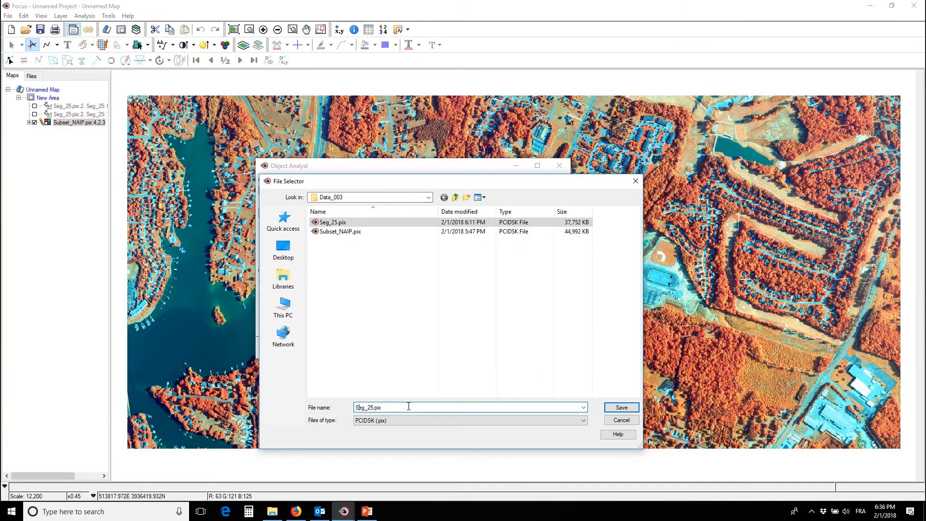
left_click(368, 407)
type("150")
key("Delete")
key("Delete")
key("Return")
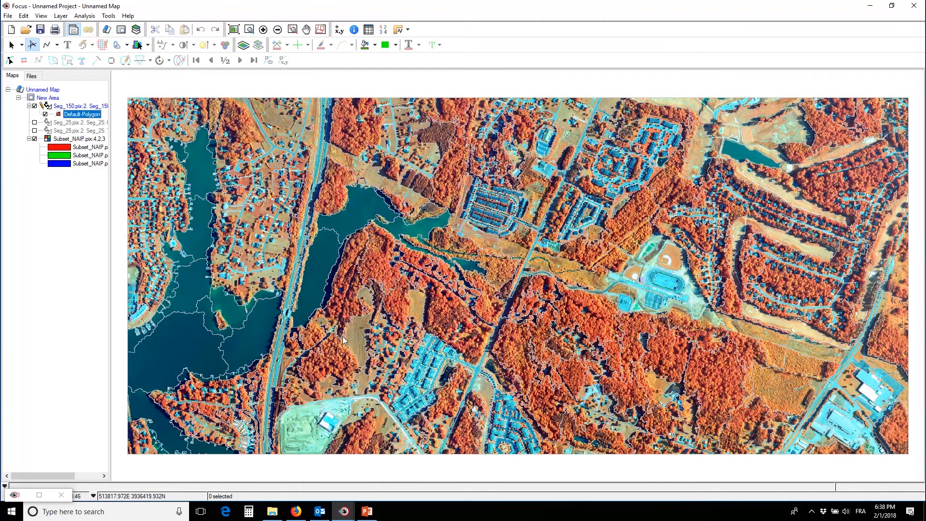
Step: Inspect the extent of the Seg_150 segments by selecting several over the lakeside residential areas and one over a forest stand
left_click(81, 108)
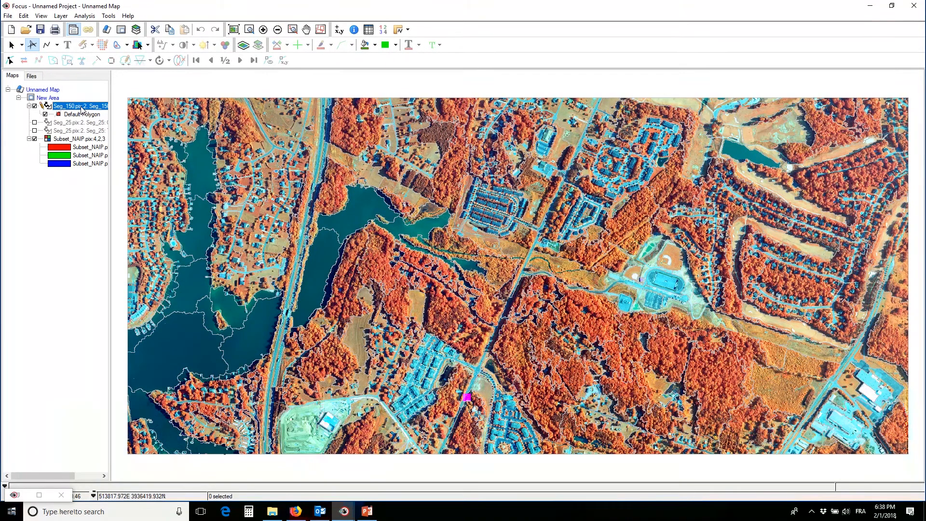
left_click(491, 222)
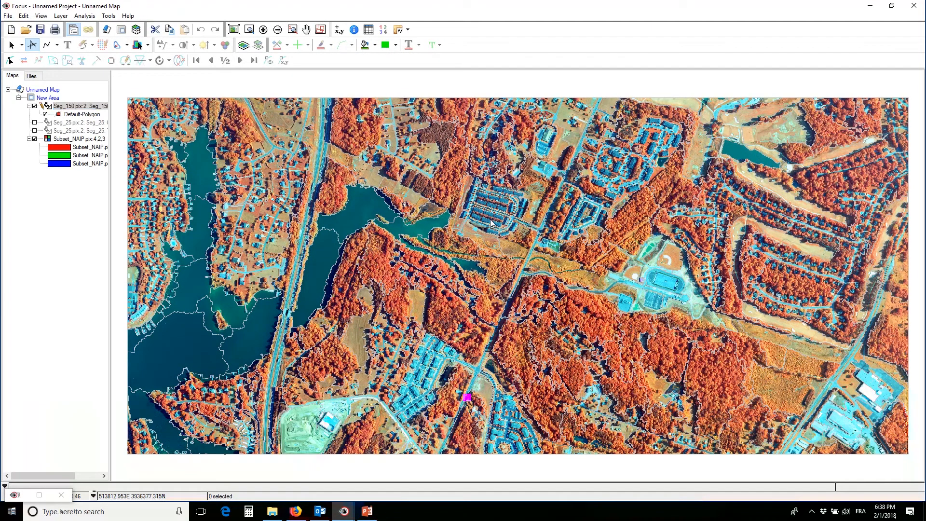
left_click(13, 43)
left_click(270, 190)
left_click(285, 193, "shift")
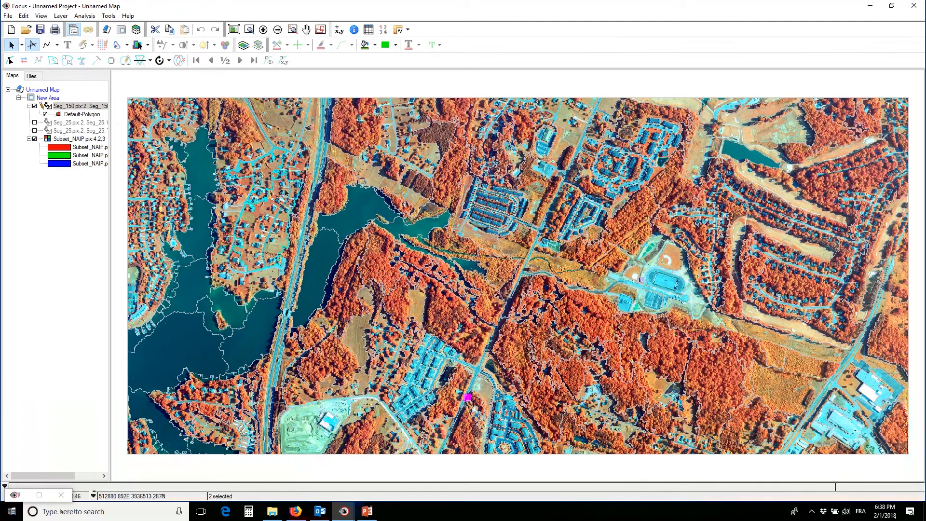
left_click(296, 174, "shift")
left_click(287, 143, "shift")
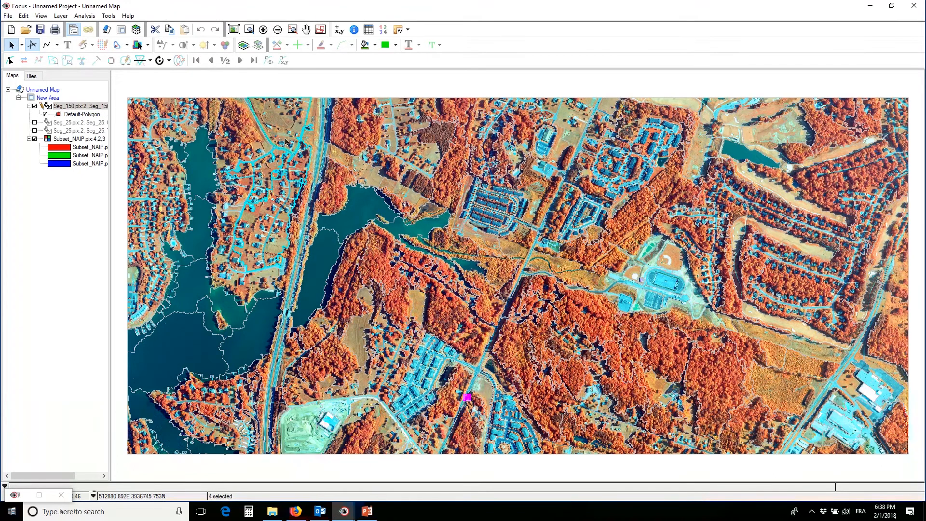
left_click(246, 142, "shift")
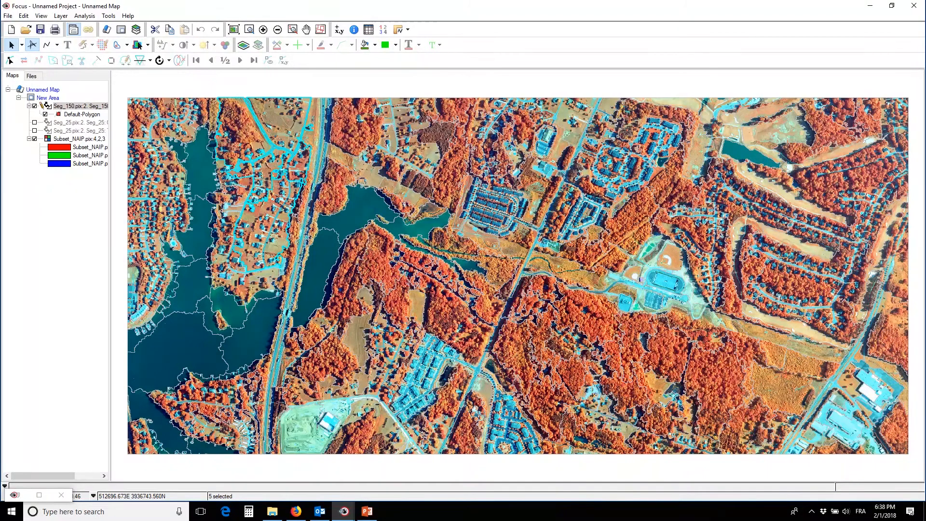
left_click(164, 205, "shift")
left_click(152, 283, "shift")
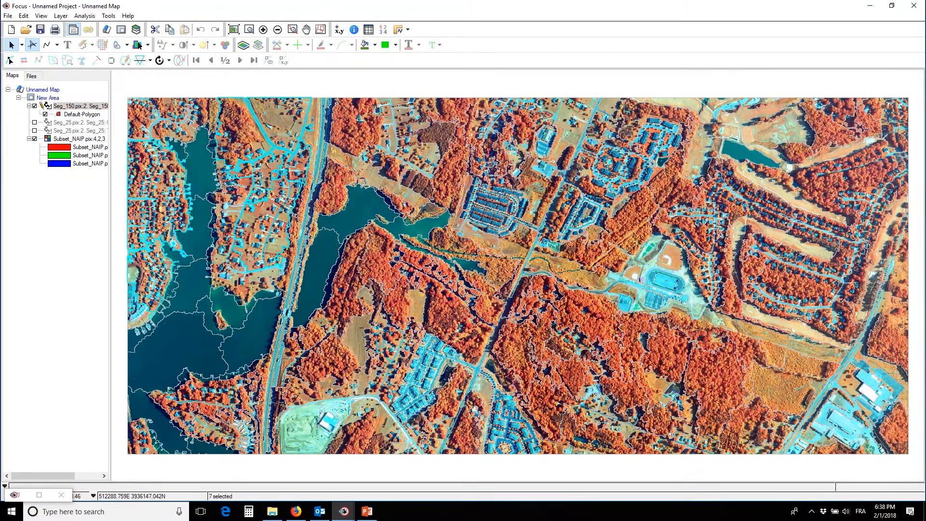
left_click(313, 424, "shift")
left_click(337, 362)
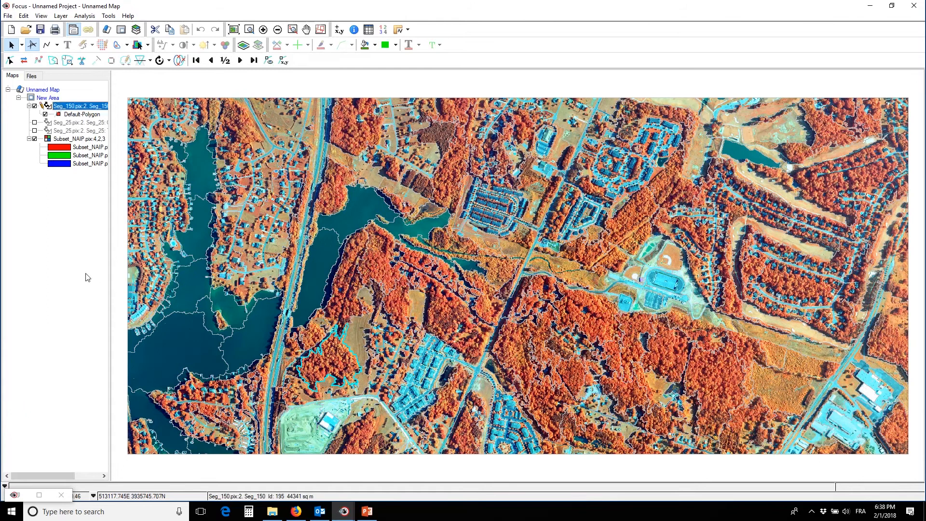
Step: Set up Object Analyst for Training Sites Editing with the Seg_150 vector layer from Seg_150.pix as the training layer
left_click(69, 108)
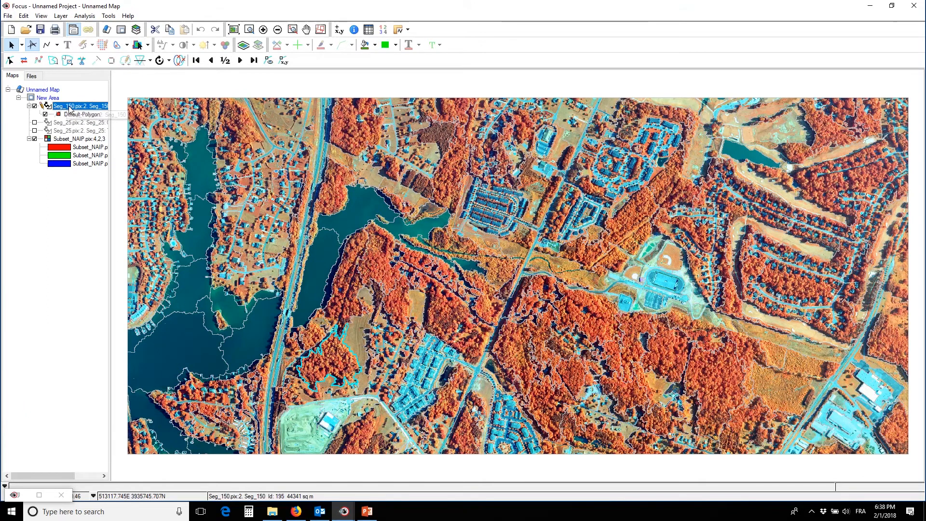
left_click(85, 16)
left_click(107, 42)
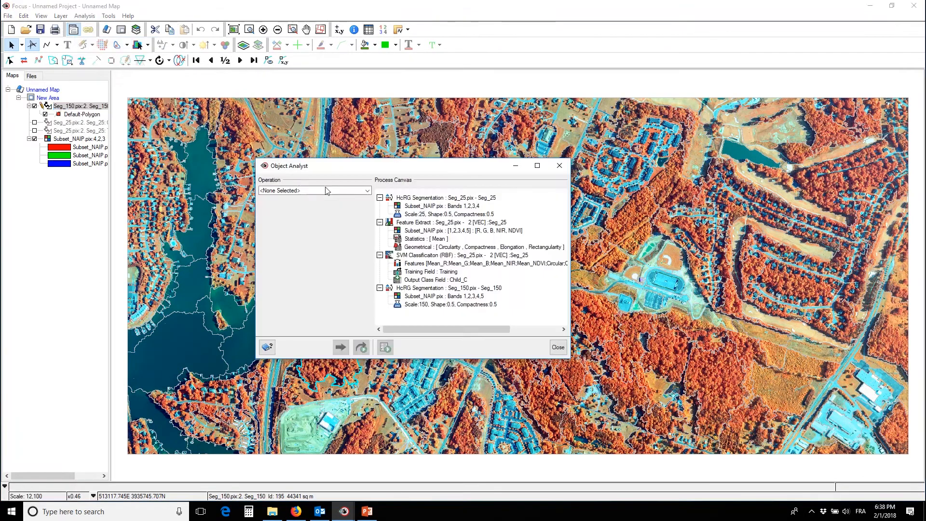
left_click(300, 191)
left_click(284, 218)
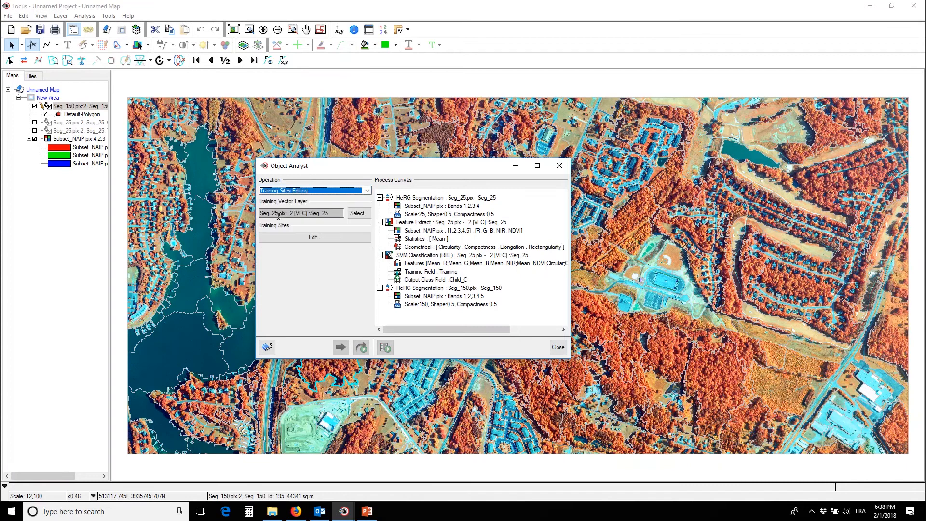
left_click(360, 215)
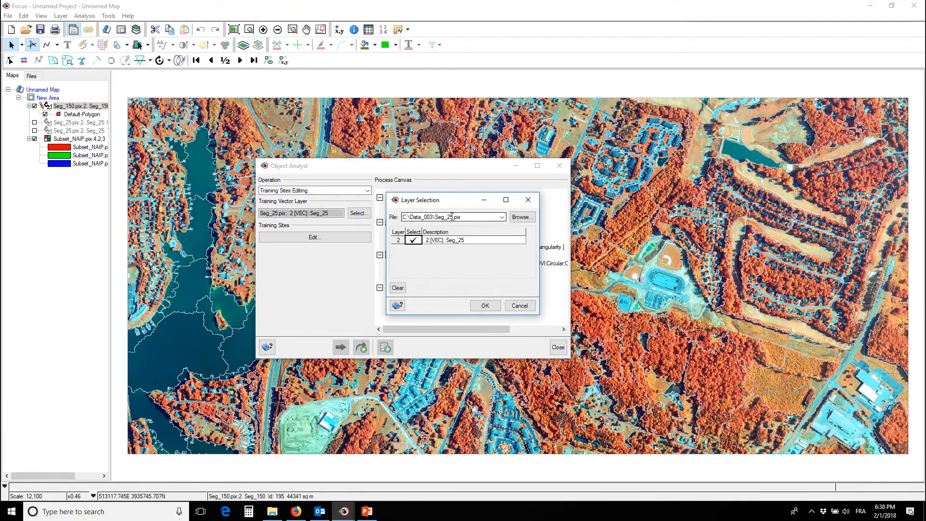
left_click(502, 217)
left_click(466, 239)
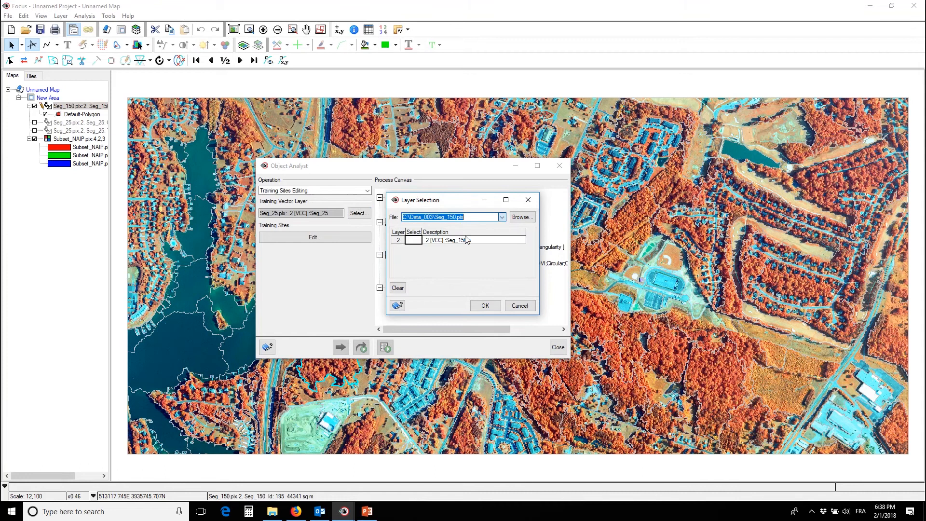
left_click(485, 307)
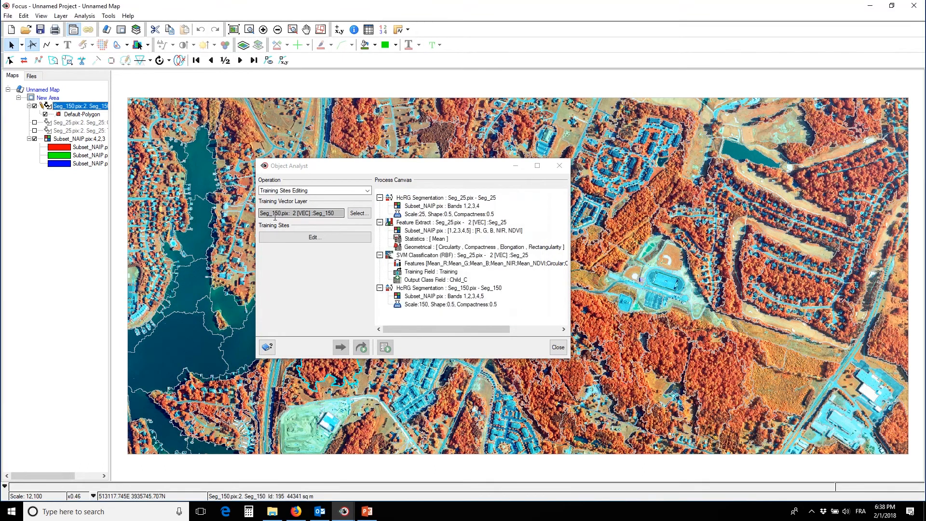
Step: Start editing the Seg_150 training sites, add four classes, and enlarge the editing window for a longer class list
left_click(314, 237)
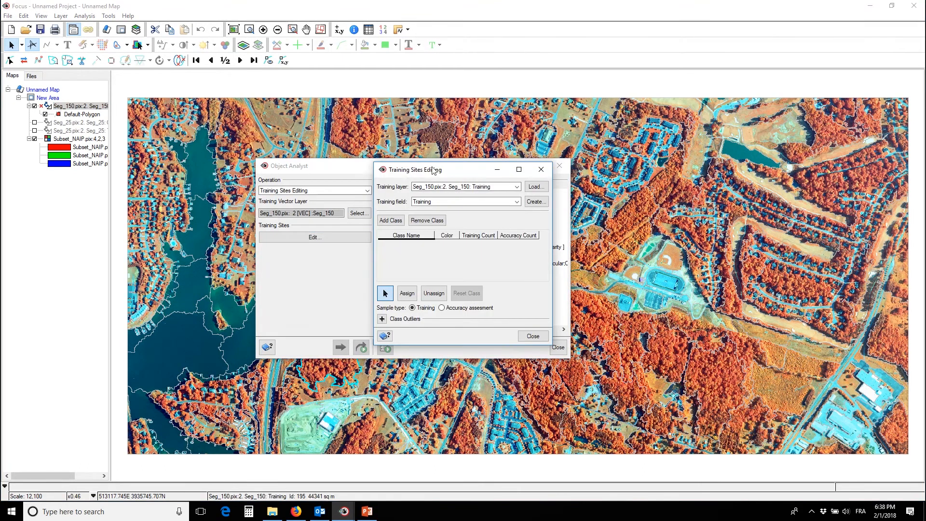
left_click_drag(434, 169, 178, 142)
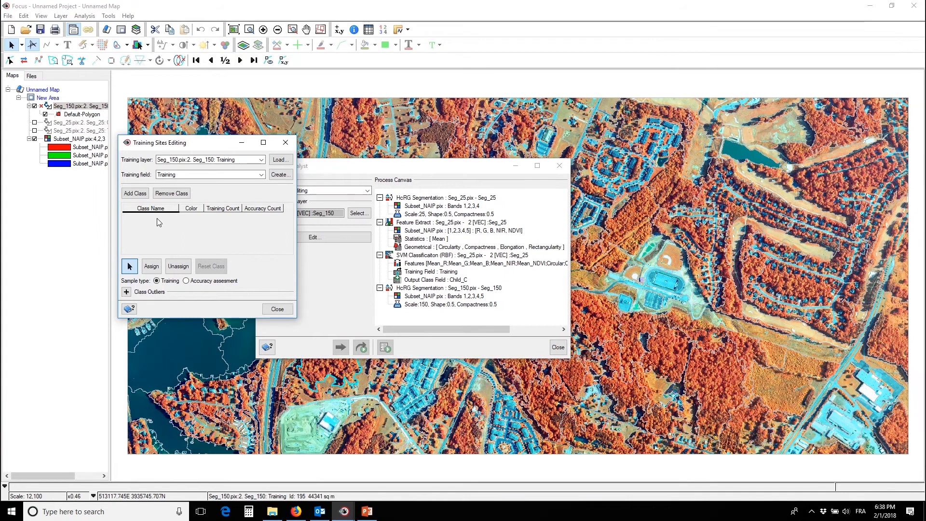
left_click(137, 197)
left_click(137, 197)
left_click(137, 194)
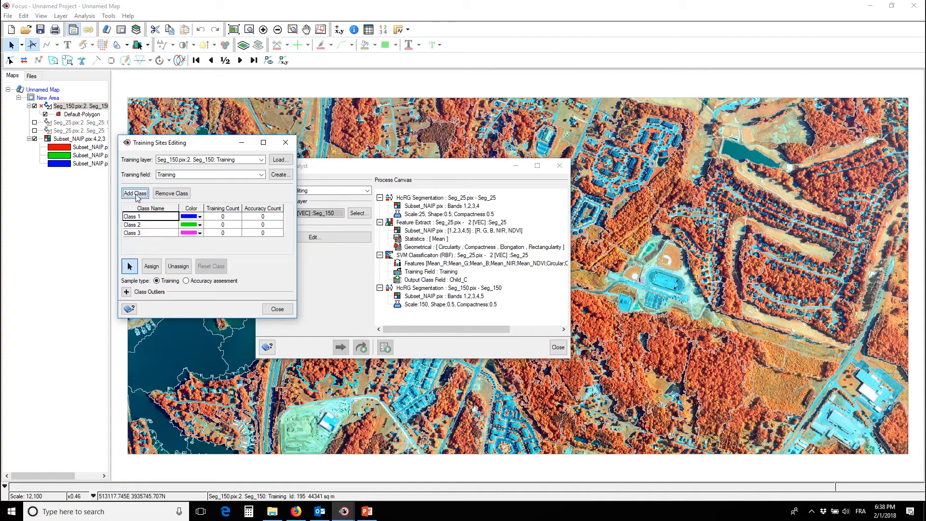
left_click(138, 195)
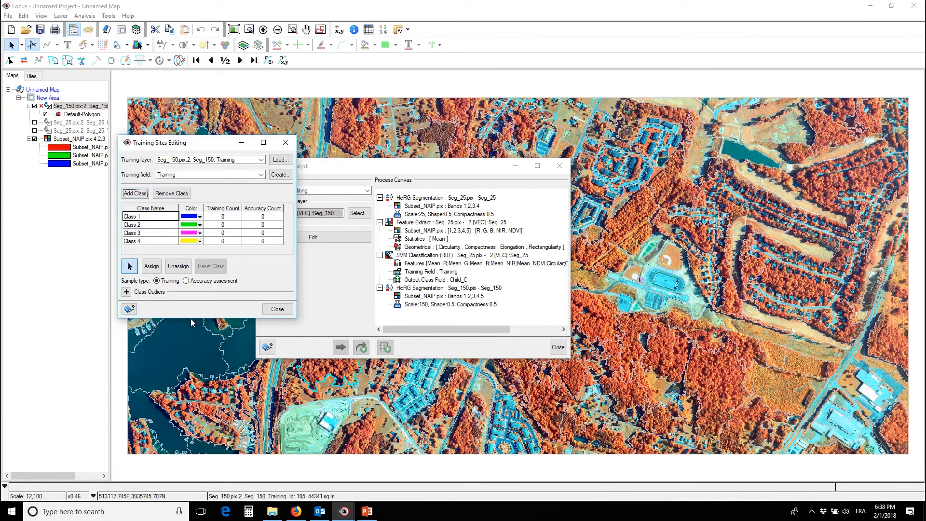
left_click_drag(191, 317, 198, 400)
Step: Name the first training class Trees and the second one Water
double_click(150, 217)
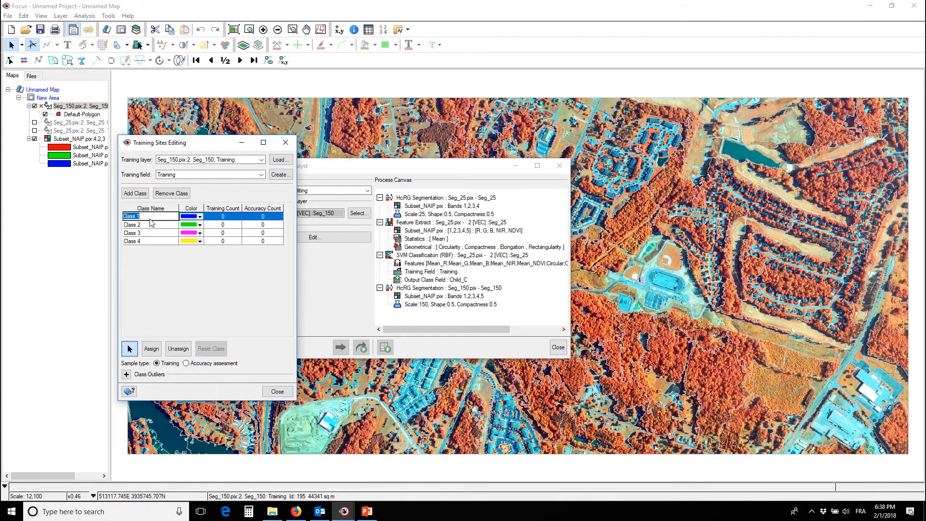
type("Trees")
double_click(147, 225)
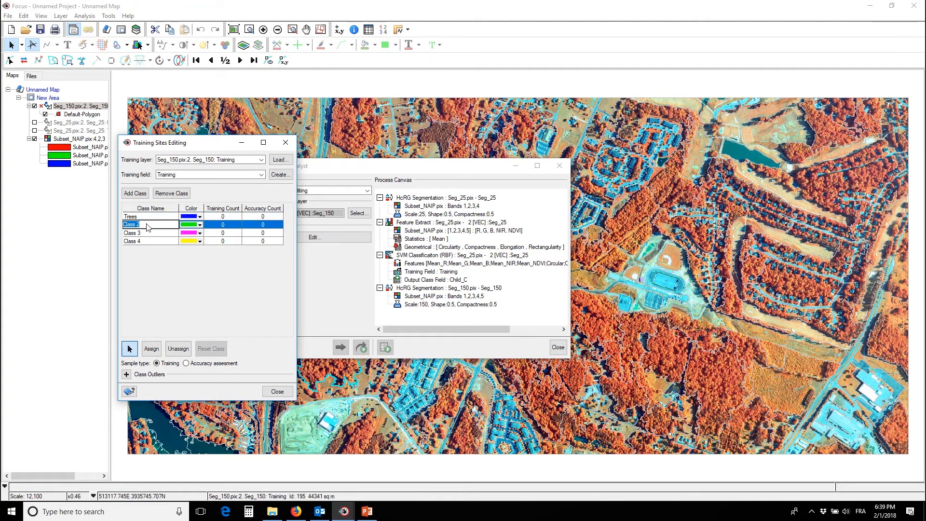
type("Water")
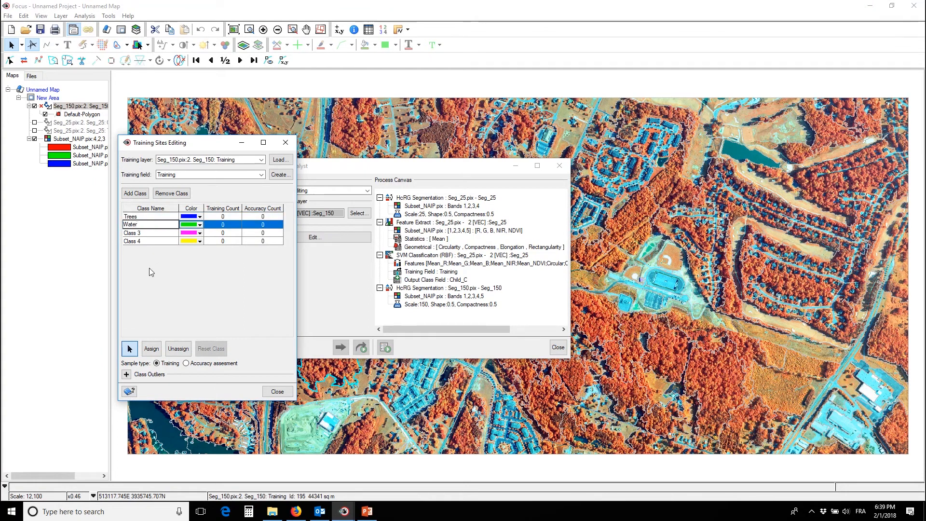
Step: Name the third training class Residential
double_click(150, 233)
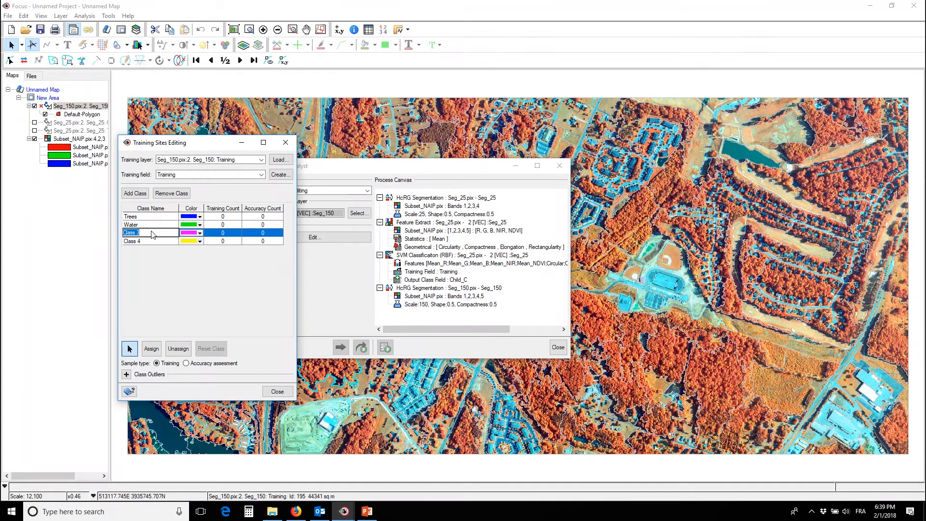
type("Resdiet")
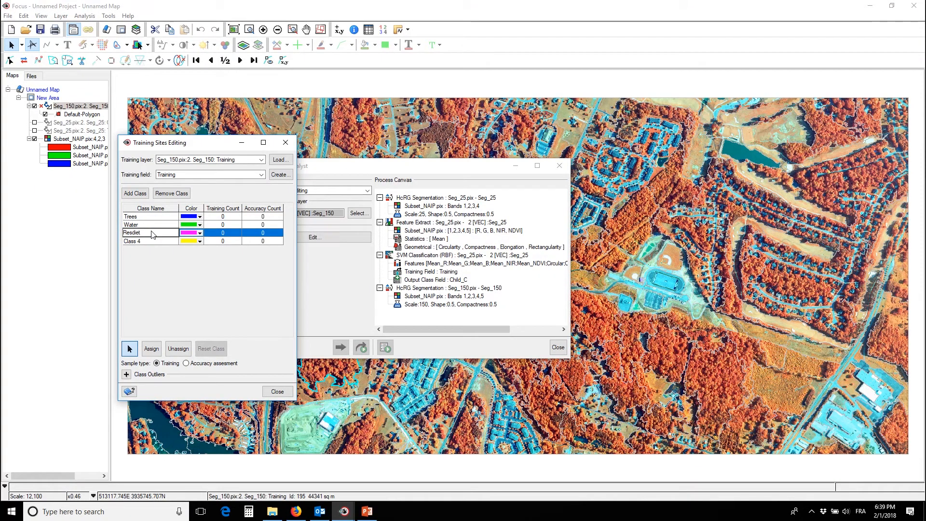
key("BackSpace")
key("BackSpace")
key("BackSpace")
key("BackSpace")
type("idential")
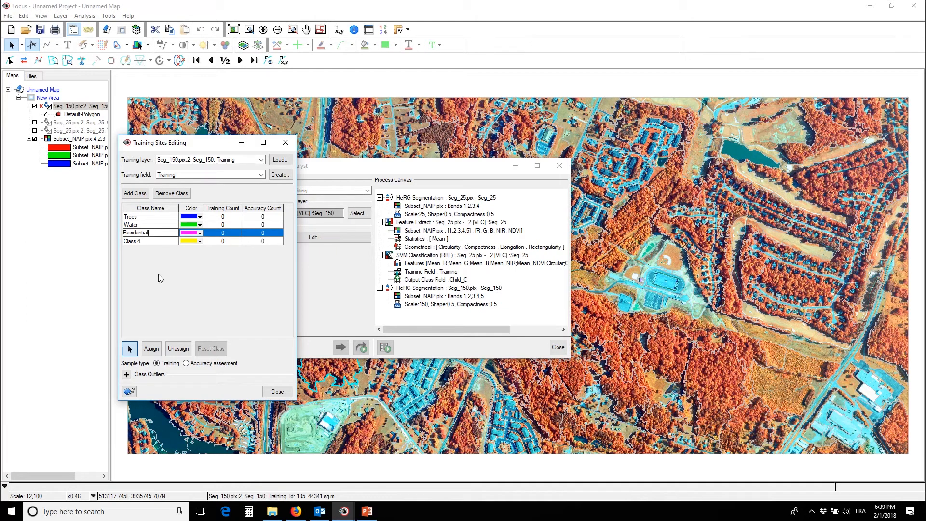
key("Return")
Step: Name the fourth training class Bare and add a fifth class to the list
left_click(148, 242)
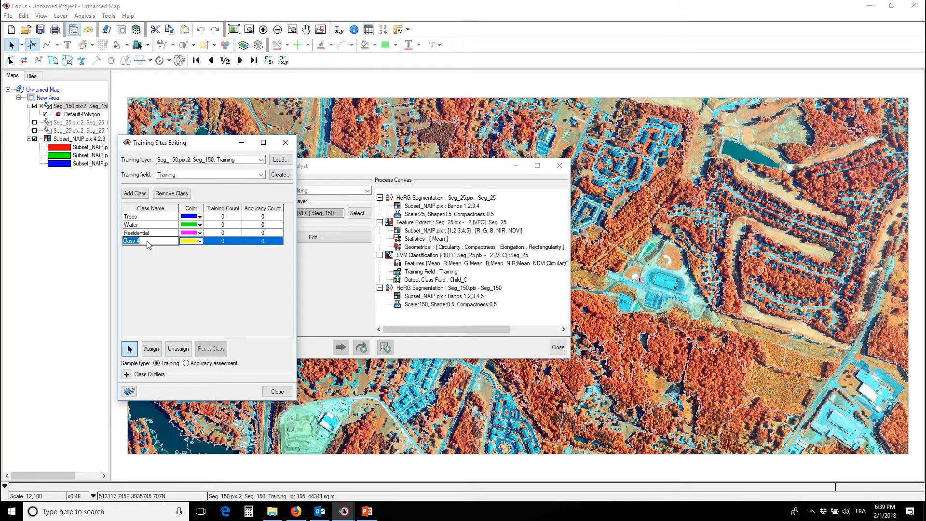
type("ba")
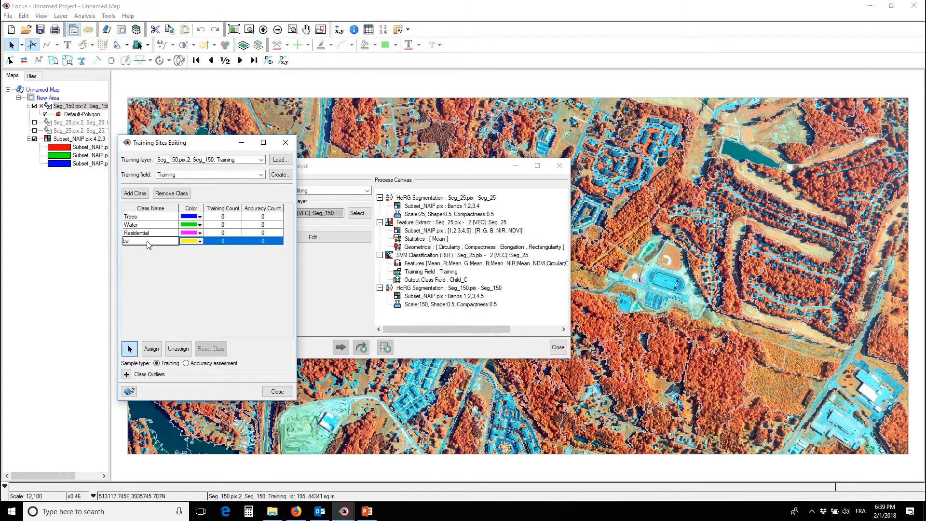
type("re")
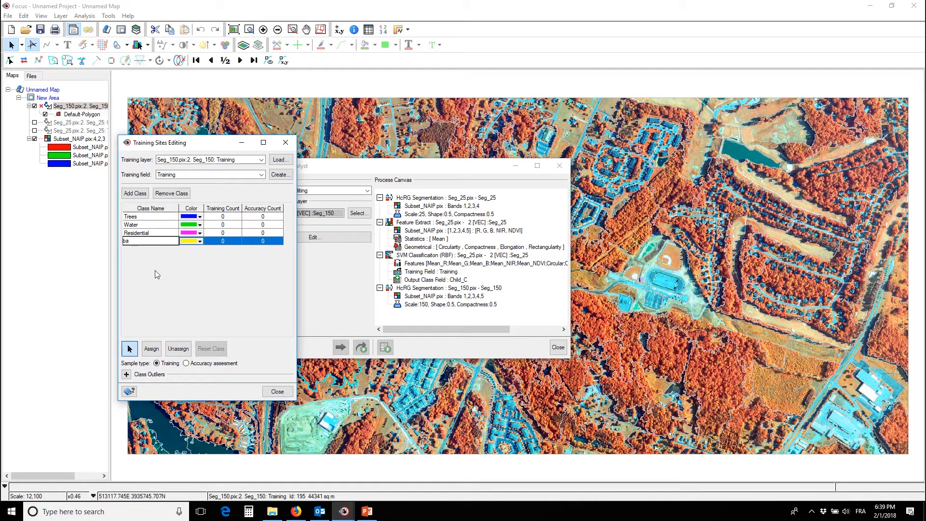
key("BackSpace")
key("BackSpace")
type("Bare")
left_click(135, 193)
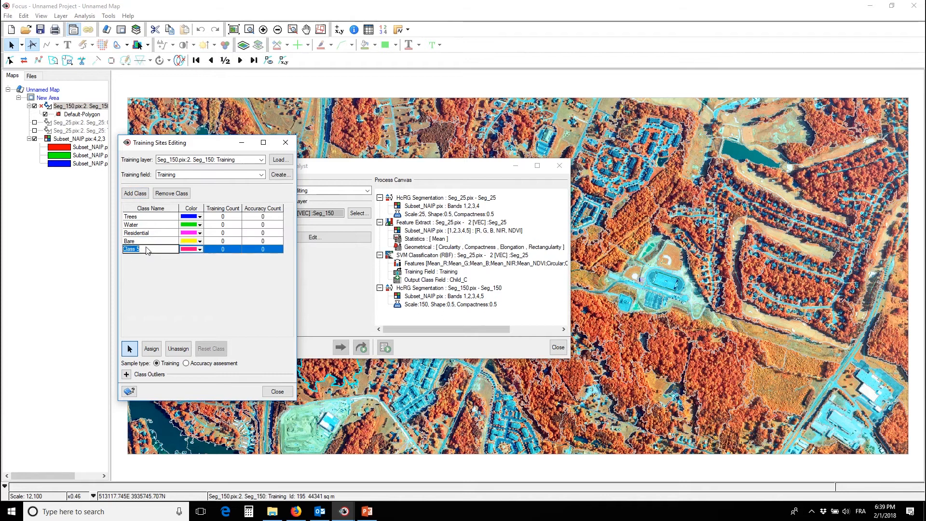
Step: Name the fifth training class Roads
type("Roads")
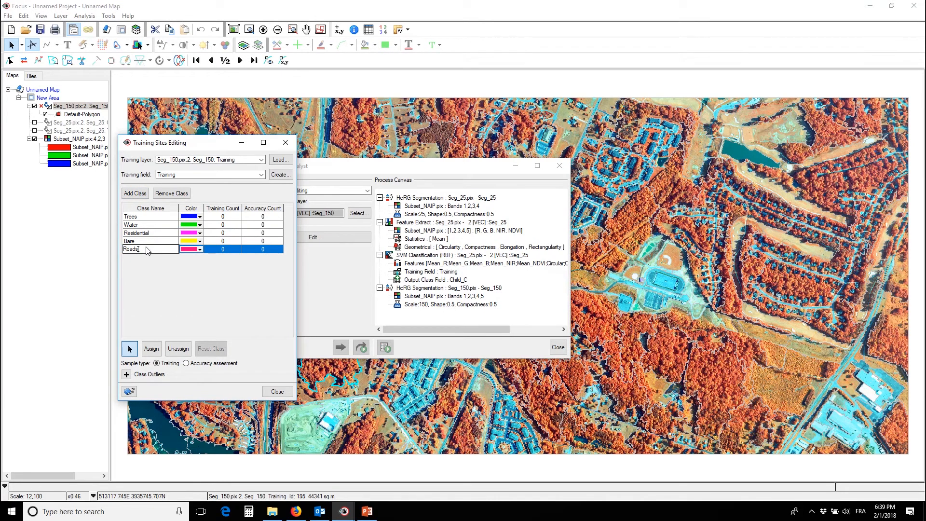
left_click(176, 297)
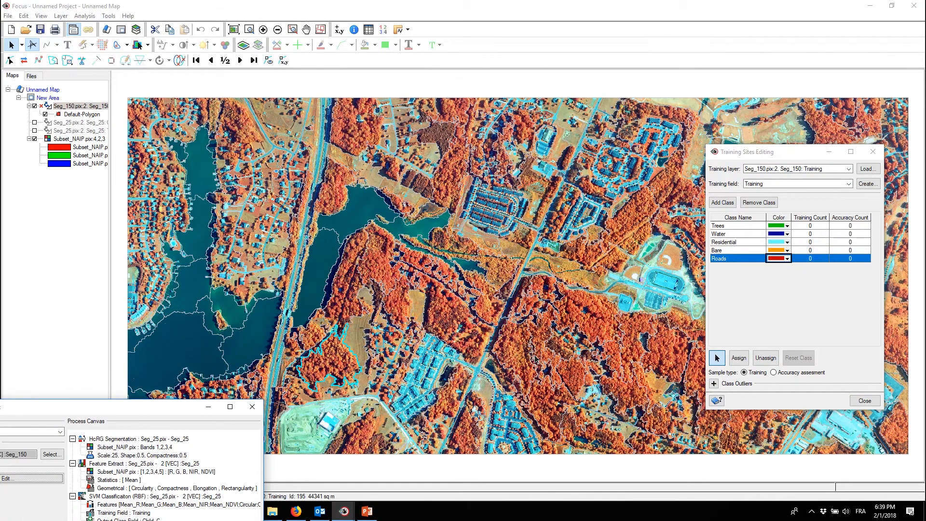
Step: Select a large forest segment in the south-central part of the image, and move the Object Analyst window aside
left_click(599, 351)
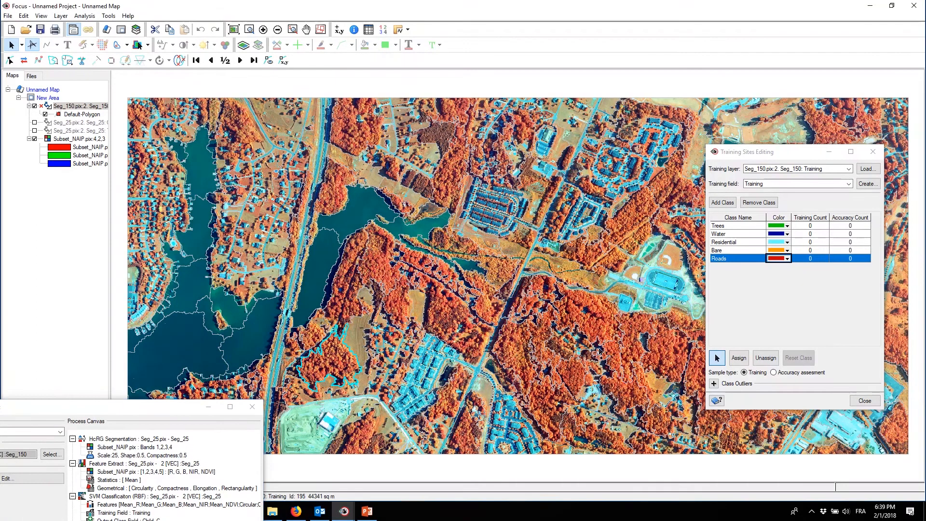
left_click(602, 339)
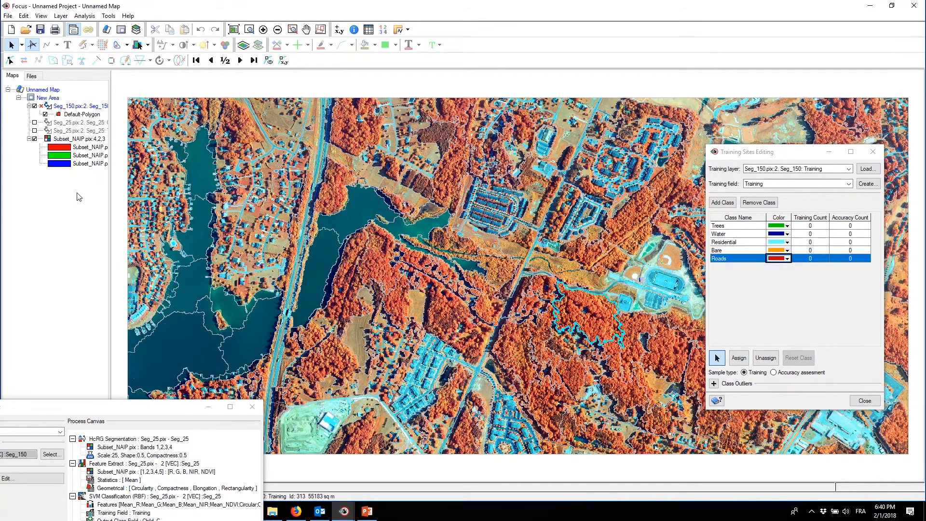
left_click_drag(73, 402, 144, 442)
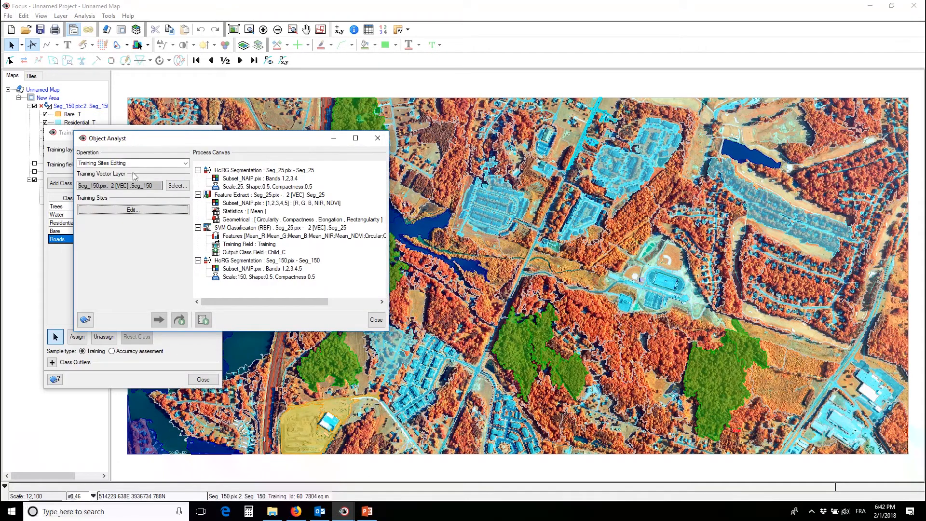
Step: Reset the Object Analyst operation, switch it to Classification, and choose Training as the training field
left_click(164, 163)
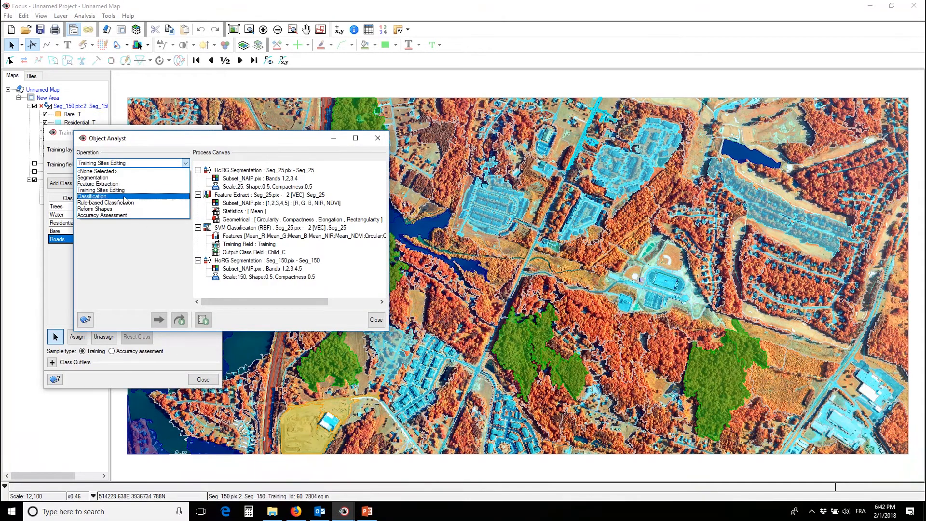
left_click(130, 172)
left_click(133, 166)
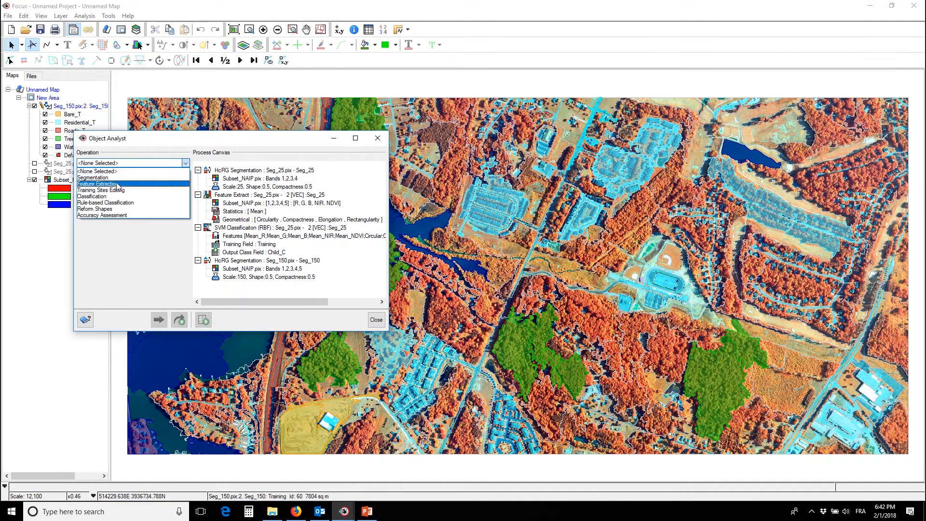
left_click(130, 195)
left_click(131, 227)
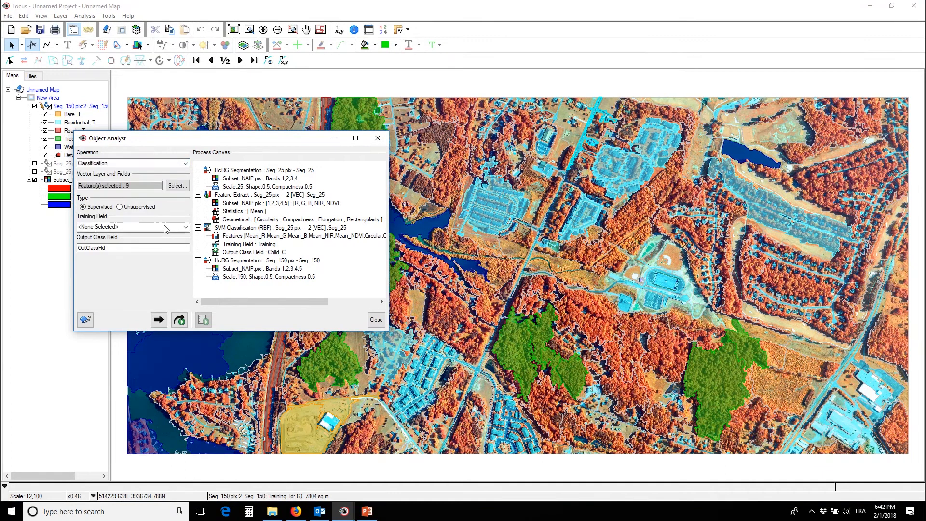
left_click(123, 240)
Step: Name the output class field Parent_C, run the supervised classification on Seg_150, and close Object Analyst
key("Tab")
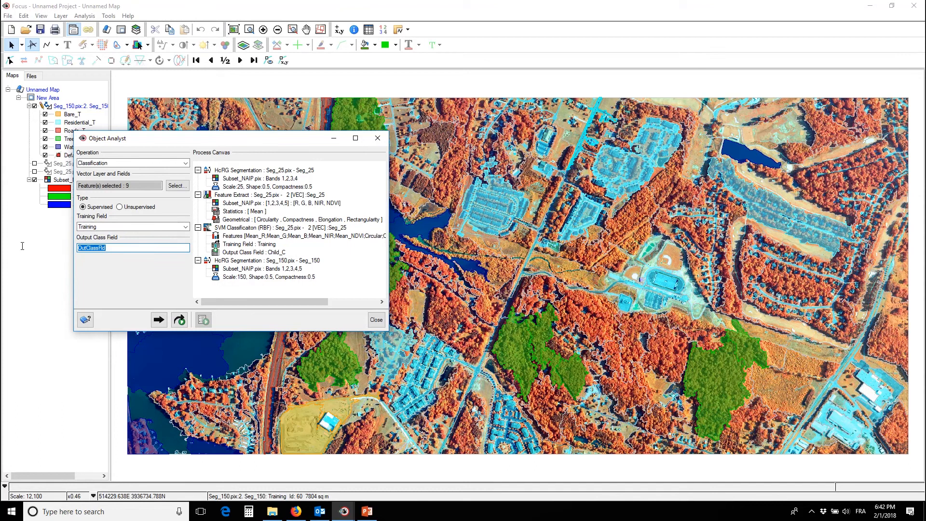
type("p")
key("BackSpace")
key("BackSpace")
key("BackSpace")
key("BackSpace")
key("BackSpace")
key("BackSpace")
type("Parent")
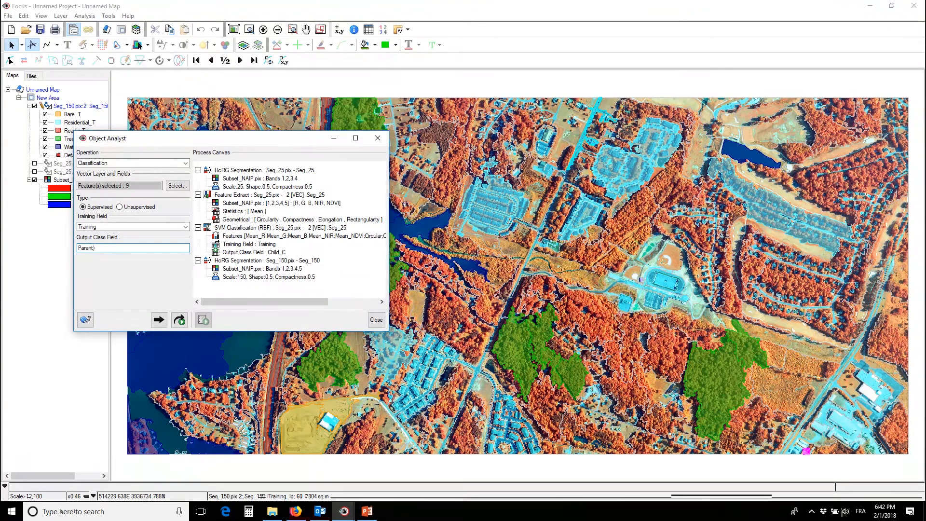
type("_c")
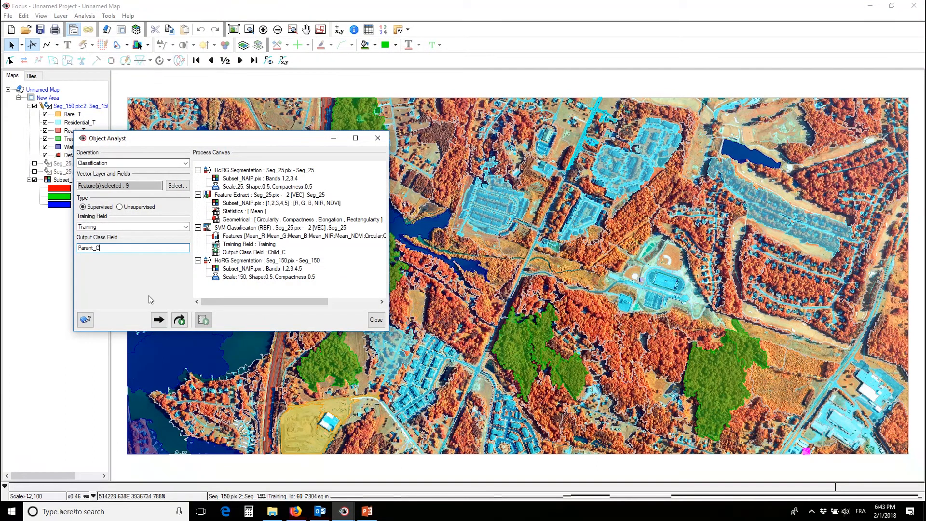
left_click(179, 319)
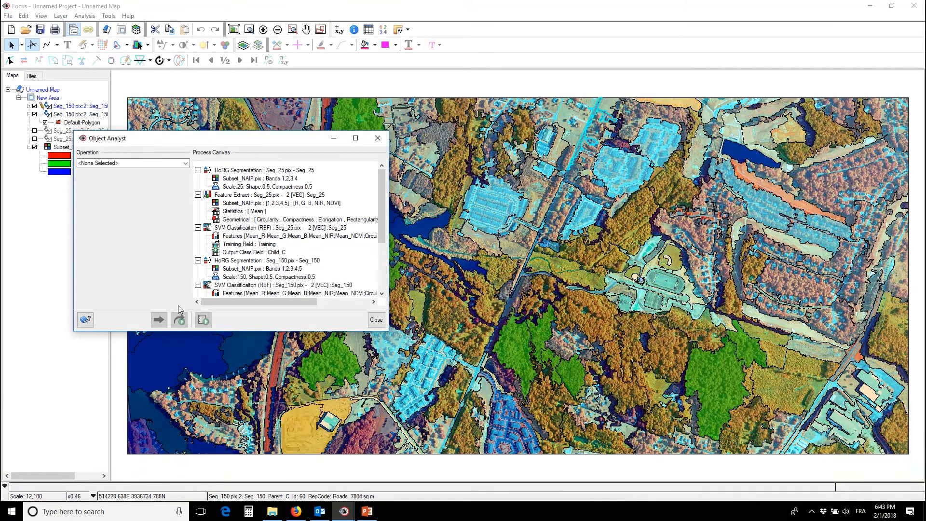
left_click(378, 138)
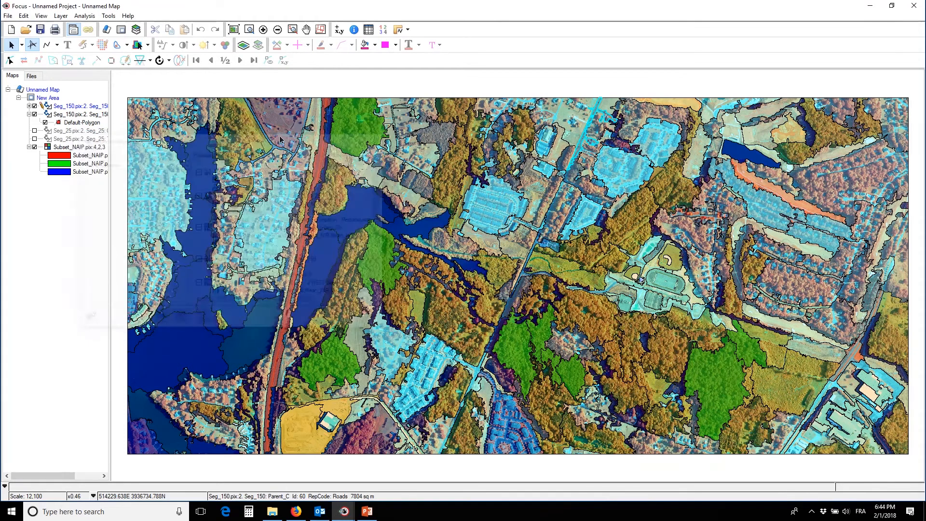
Step: Hide the Seg_150 training layer, and expand the Parent_C layer with all its classes switched off
left_click(34, 114)
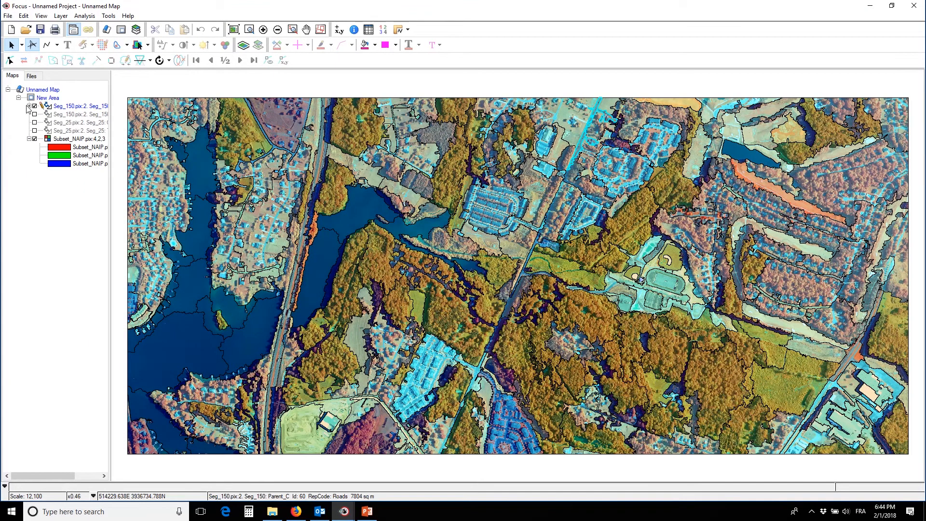
left_click(29, 105)
left_click(45, 123)
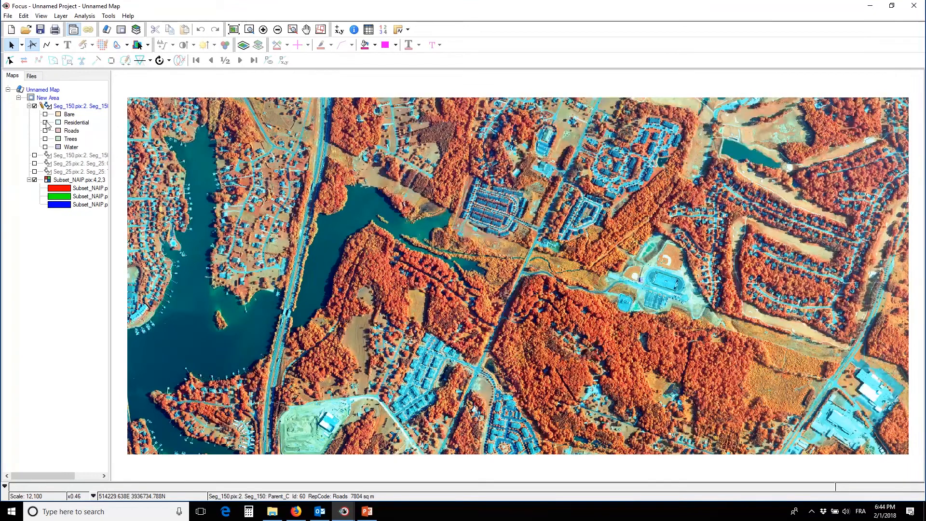
Step: Toggle the Residential and Roads classes of Parent_C to compare each with the underlying NAIP image
left_click(45, 122)
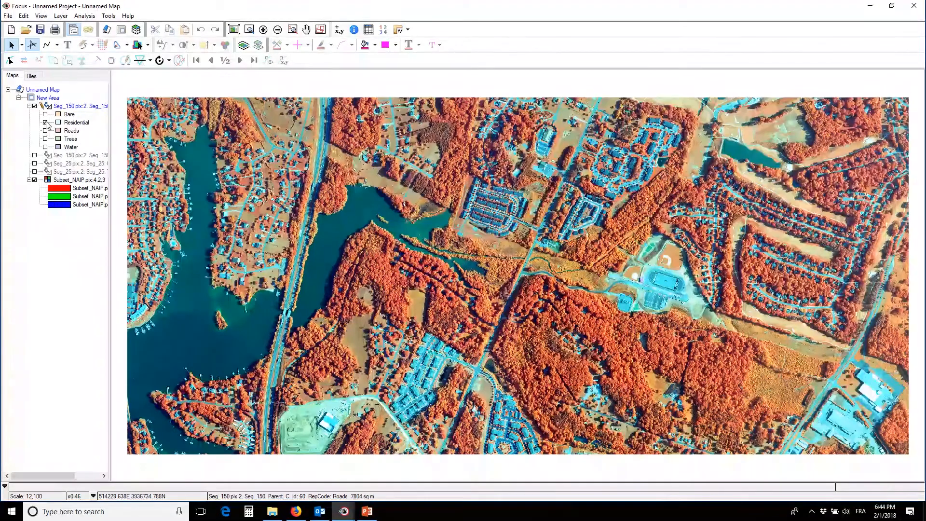
left_click(46, 123)
left_click(45, 123)
left_click(46, 122)
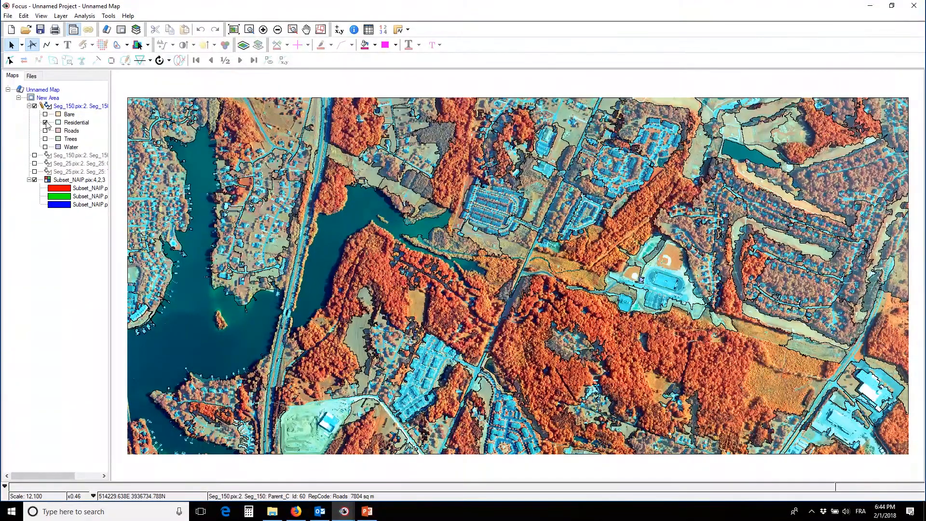
left_click(45, 123)
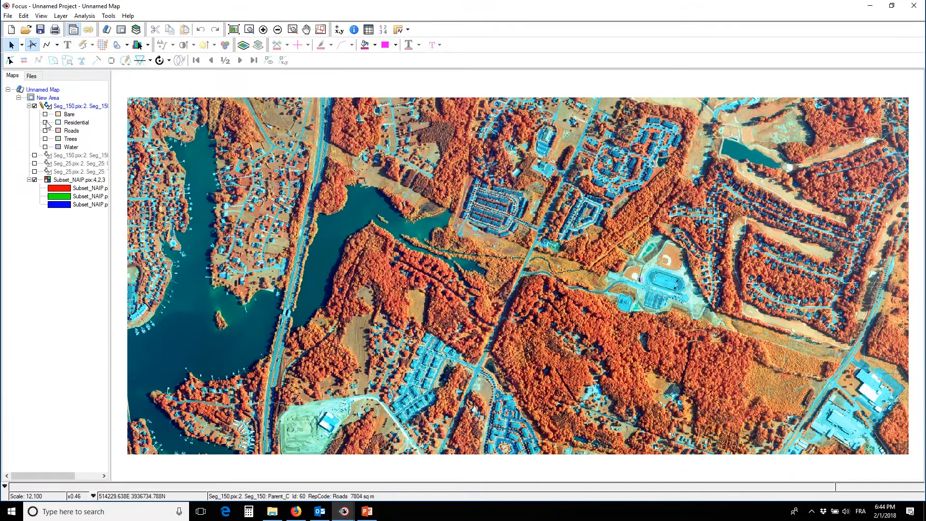
left_click(45, 123)
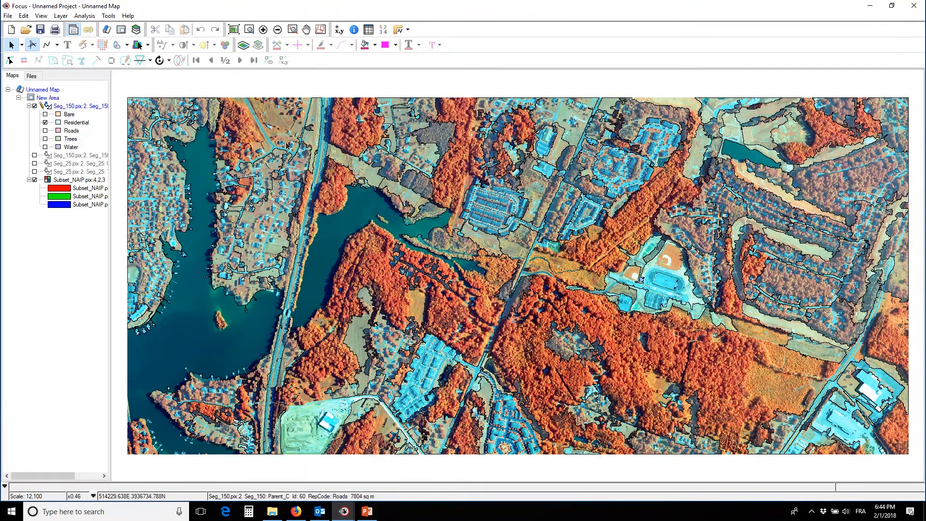
left_click(45, 122)
left_click(46, 130)
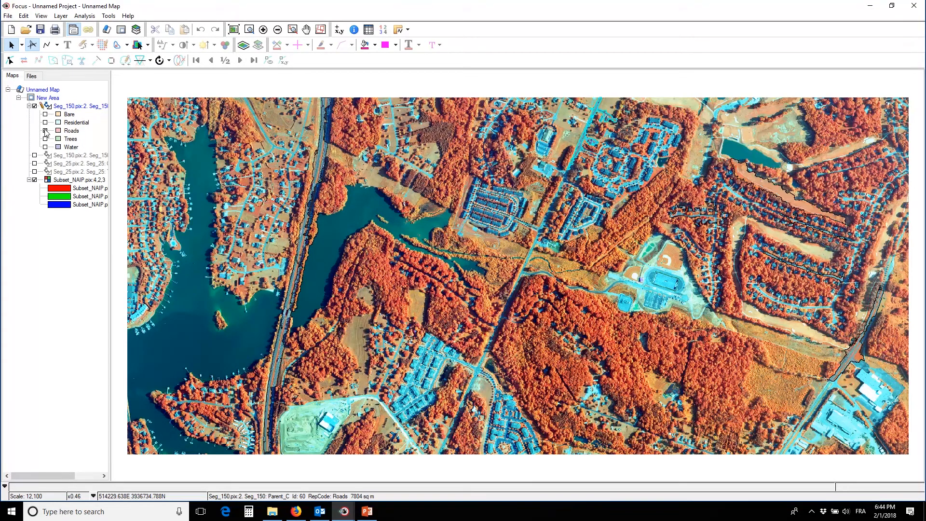
left_click(45, 131)
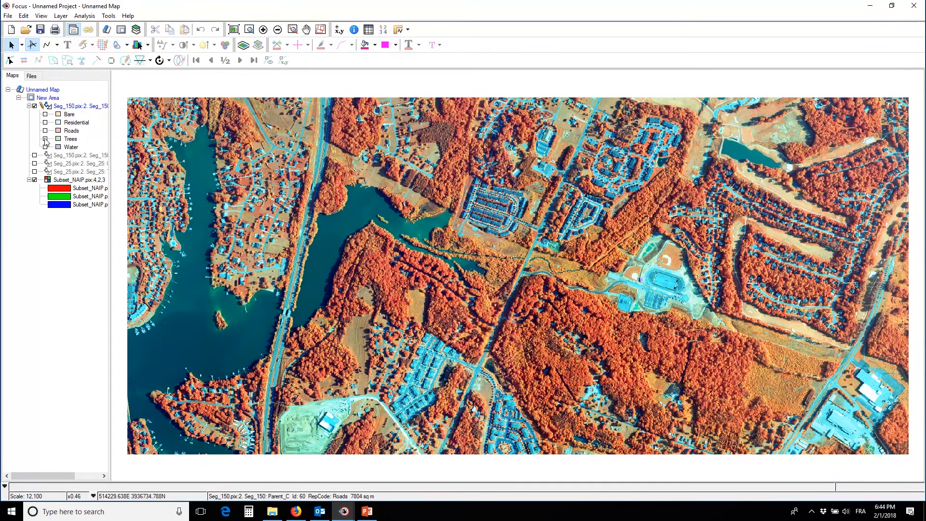
Step: Toggle the Trees class of Parent_C repeatedly to check its segments against the forest in the image
left_click(45, 138)
left_click(45, 139)
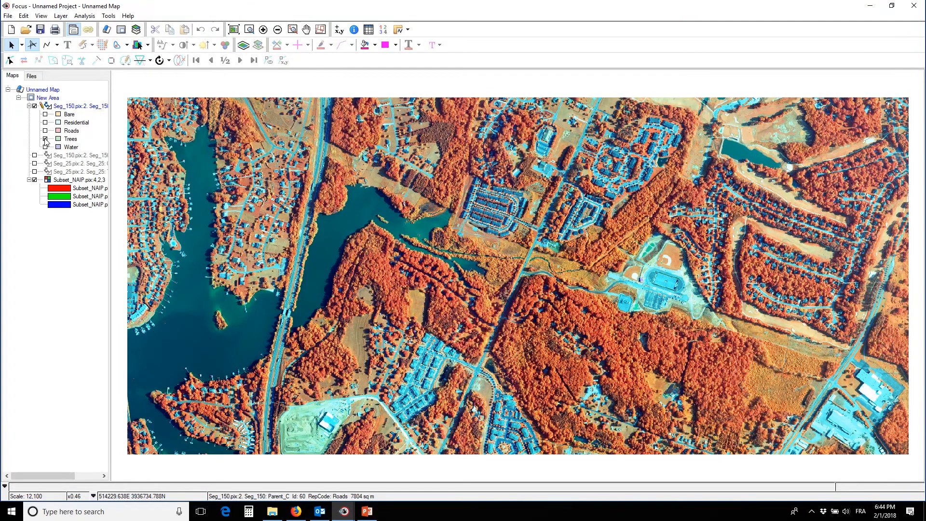
left_click(45, 139)
left_click(45, 139)
left_click(46, 139)
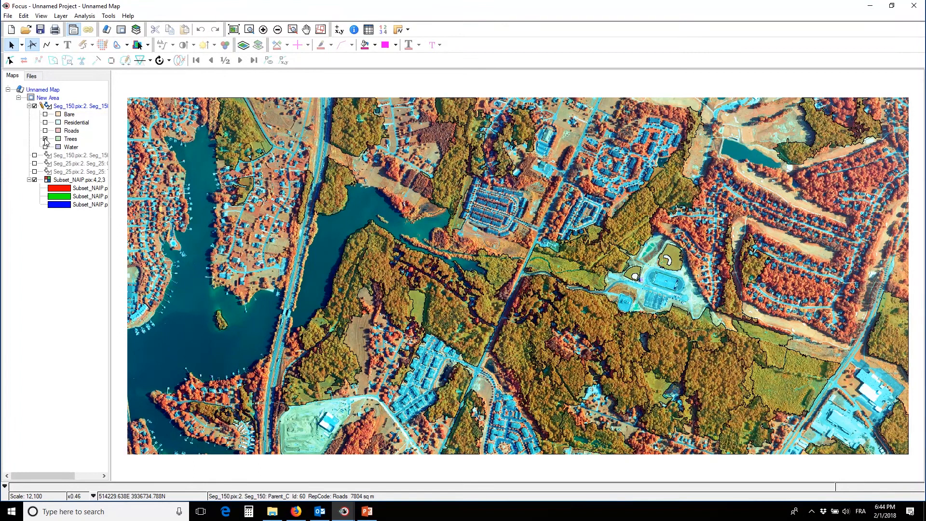
left_click(45, 139)
left_click(45, 139)
left_click(46, 139)
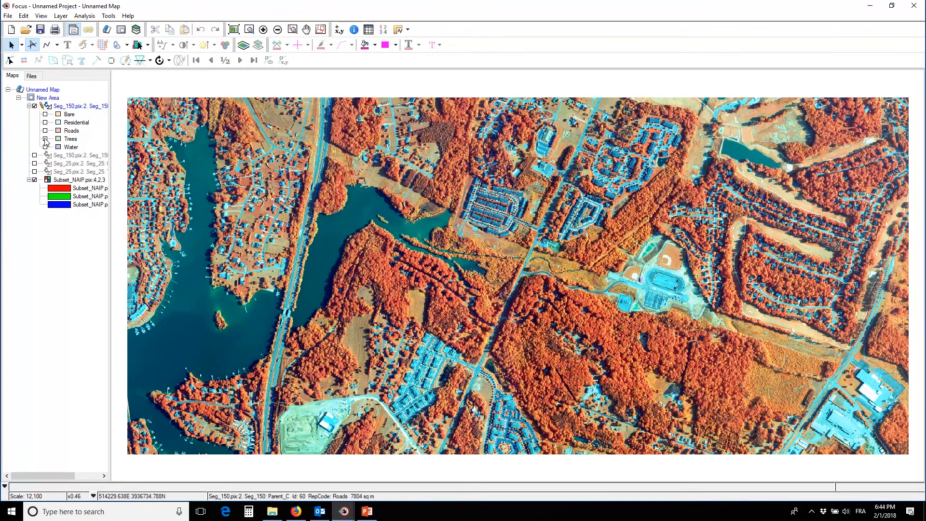
left_click(46, 139)
left_click(45, 139)
left_click(45, 138)
left_click(46, 139)
left_click(45, 139)
left_click(45, 139)
left_click(45, 139)
left_click(46, 139)
left_click(30, 106)
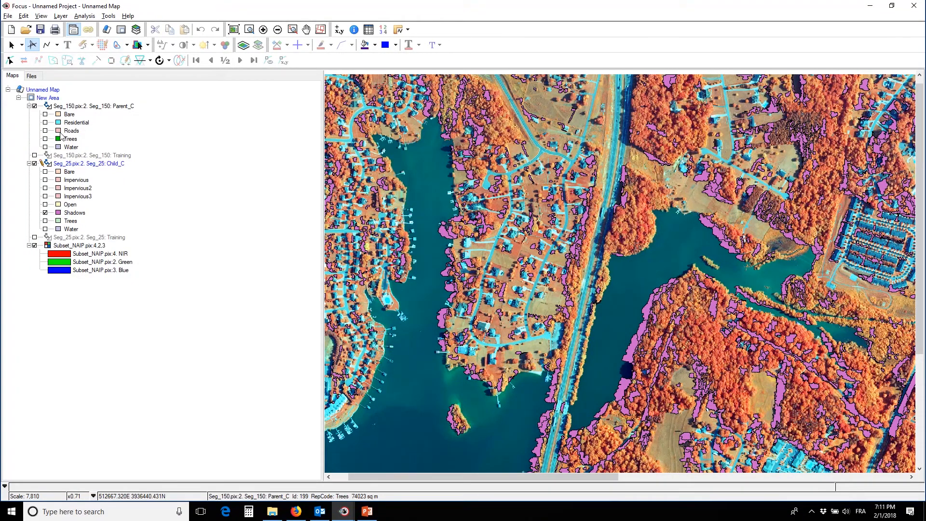
Step: Examine the Shadows class of Child_C around the houses near the highway by toggling its display over the image
left_click(249, 29)
left_click_drag(500, 218, 591, 291)
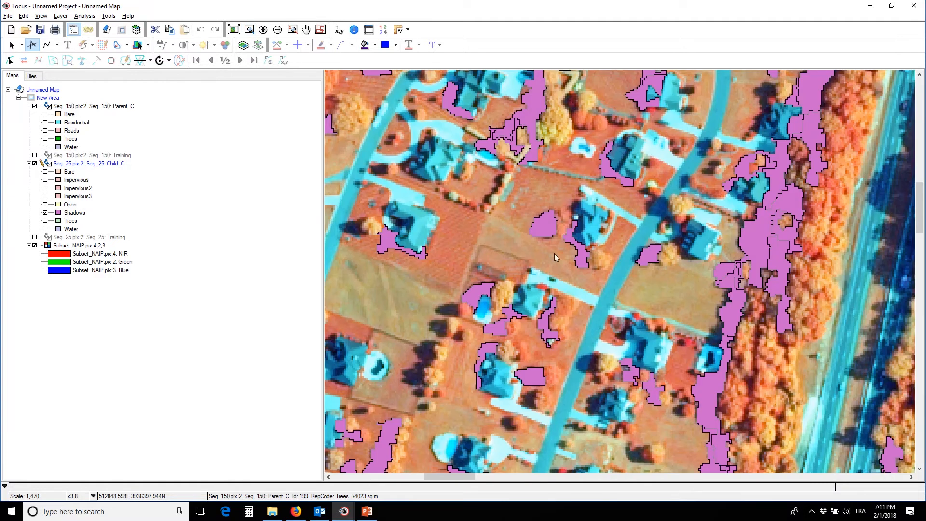
left_click(46, 213)
left_click(46, 213)
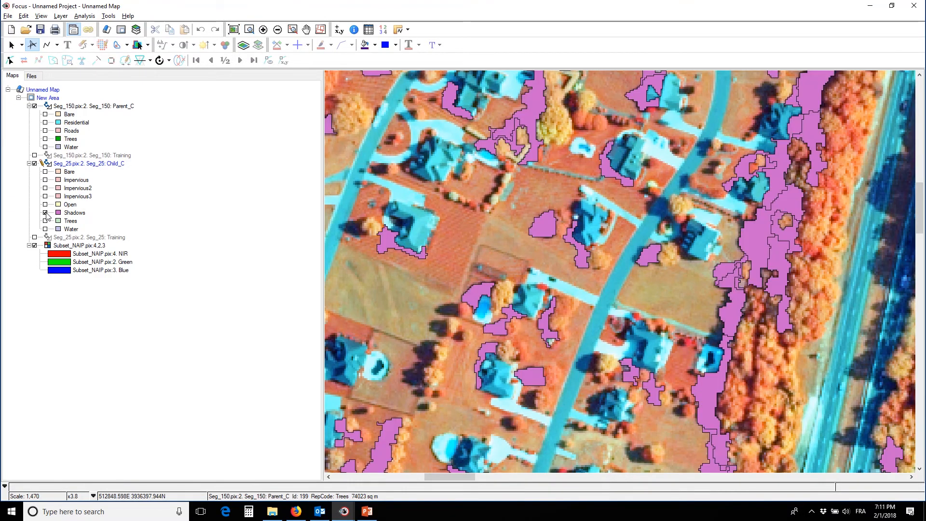
left_click(46, 213)
left_click(46, 213)
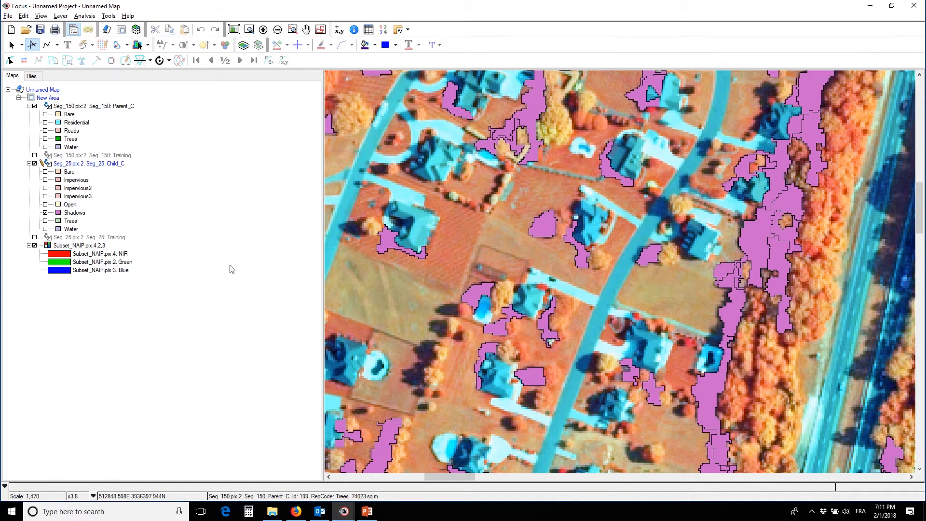
left_click(45, 212)
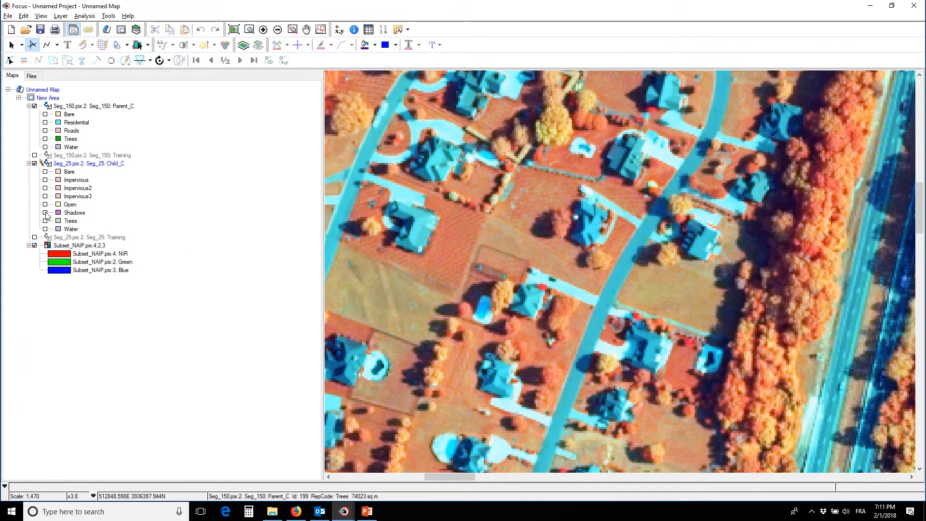
left_click(46, 213)
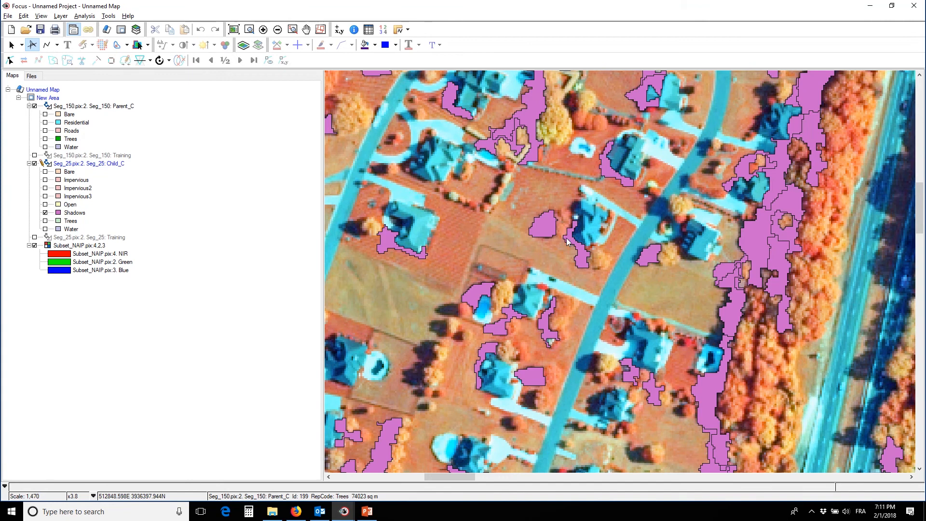
Step: Display the Residential class of Parent_C over the Child_C Shadows across the lakeside neighbourhoods to compare both levels
scroll(567, 241, "down", 2)
scroll(463, 217, "down", 1)
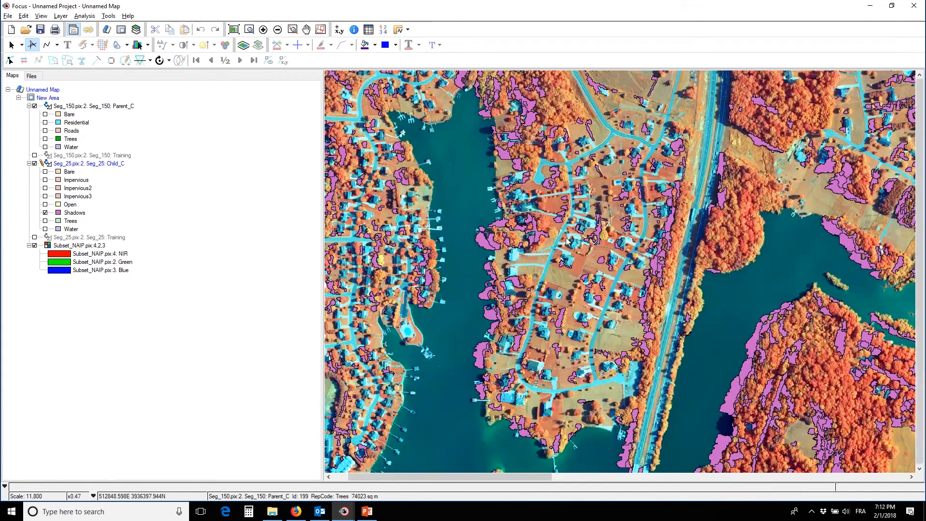
scroll(458, 212, "up", 1)
left_click_drag(470, 202, 471, 155)
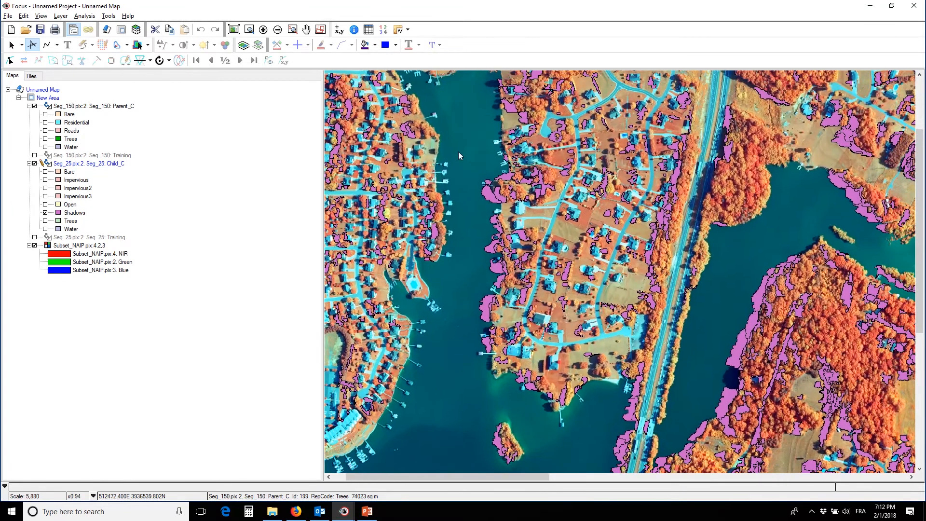
left_click(45, 123)
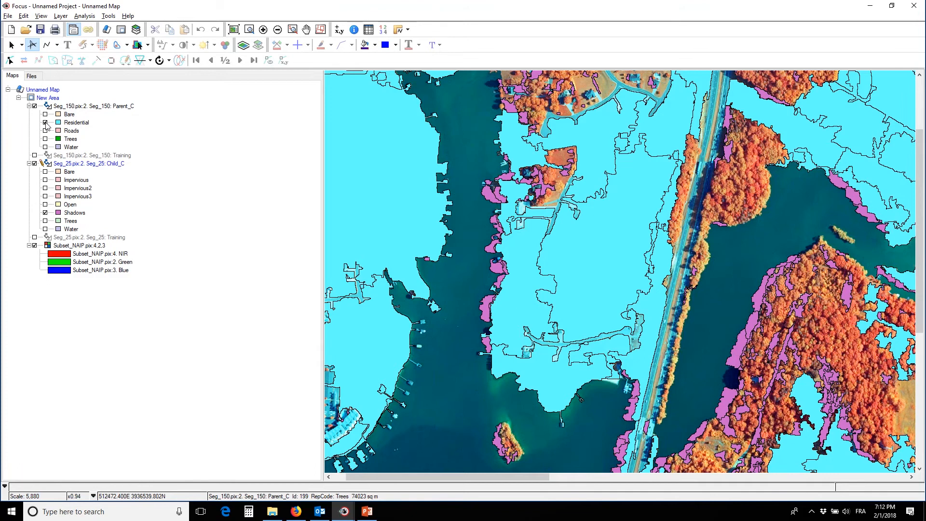
left_click(46, 123)
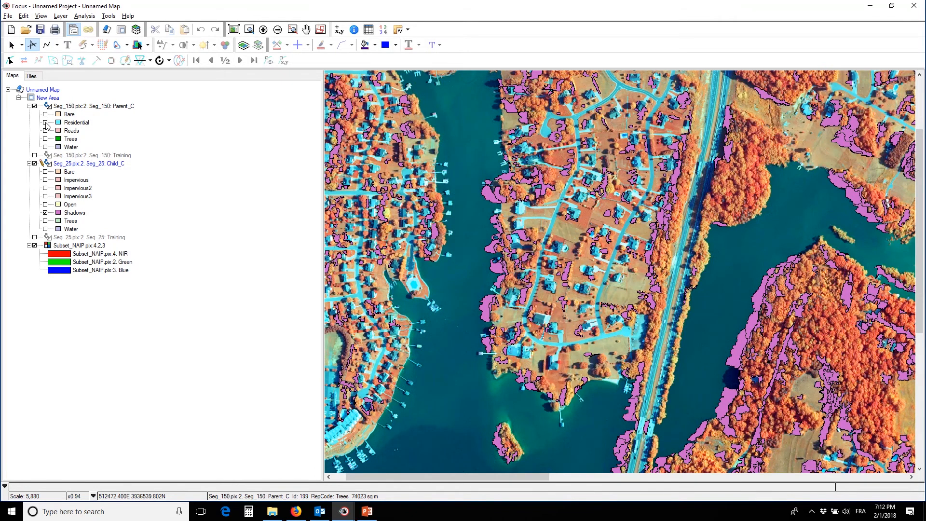
left_click(46, 123)
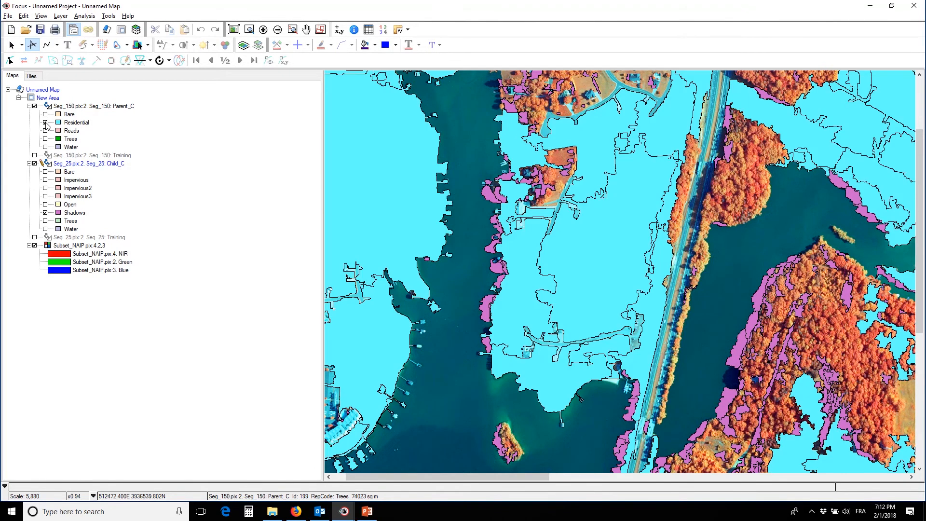
Step: Open Object Analyst and set its operation to Rule-based Classification
left_click(85, 16)
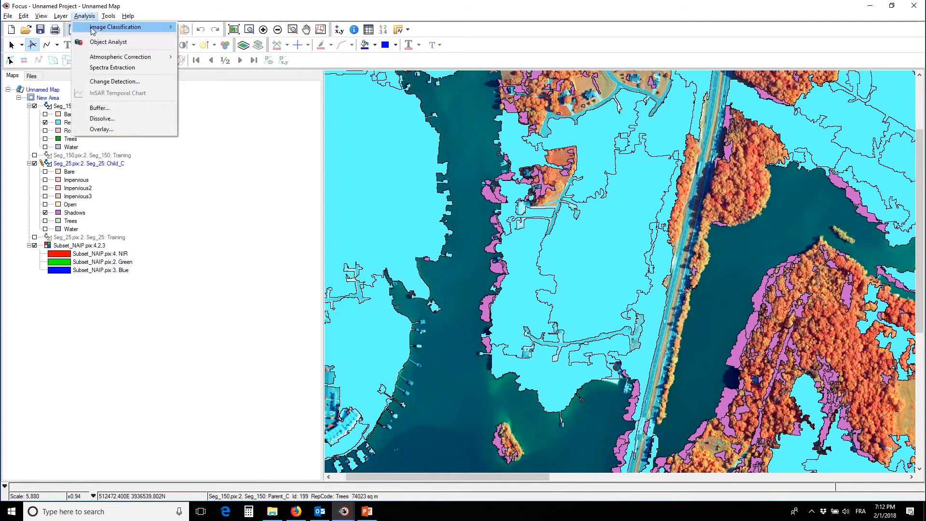
left_click(101, 42)
left_click_drag(213, 239, 263, 130)
left_click(168, 155)
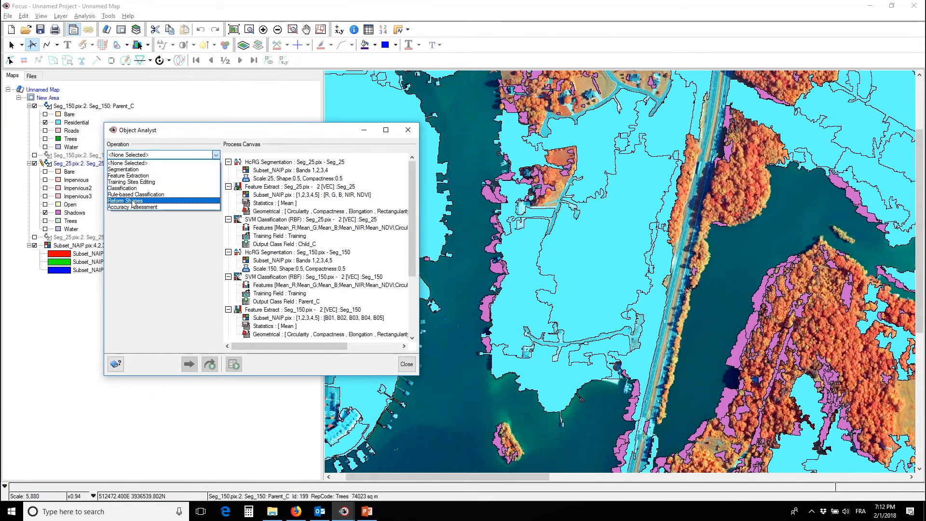
left_click(135, 194)
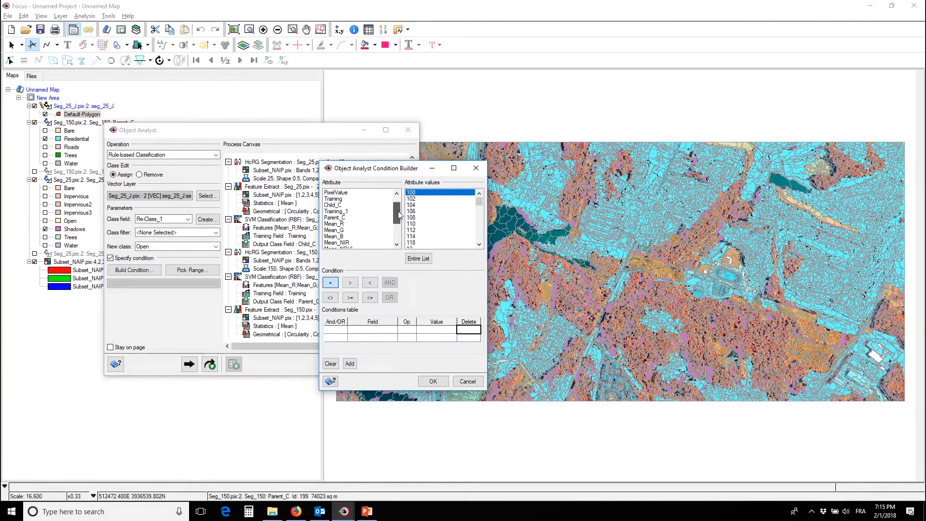
Step: Add the condition Child_C = Shadows to the rule for assigning the new class Open
left_click_drag(398, 216, 398, 209)
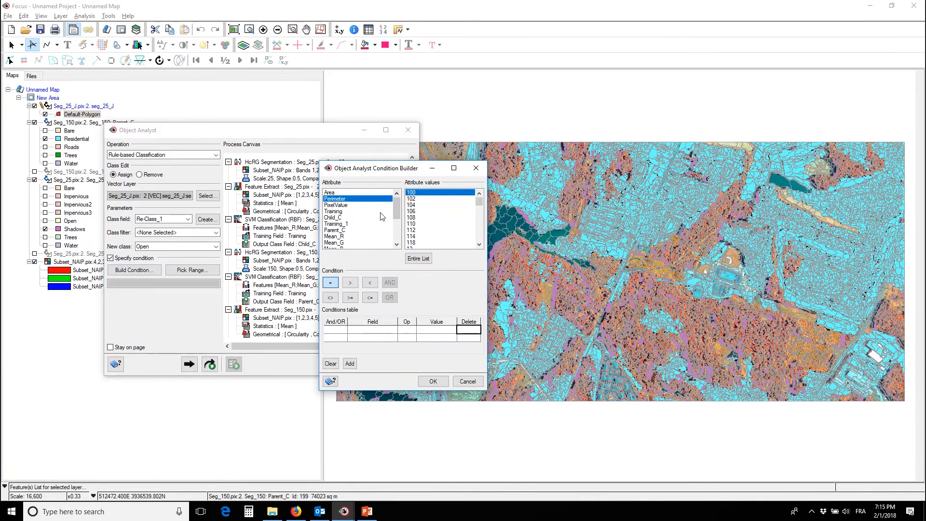
left_click_drag(396, 214, 395, 216)
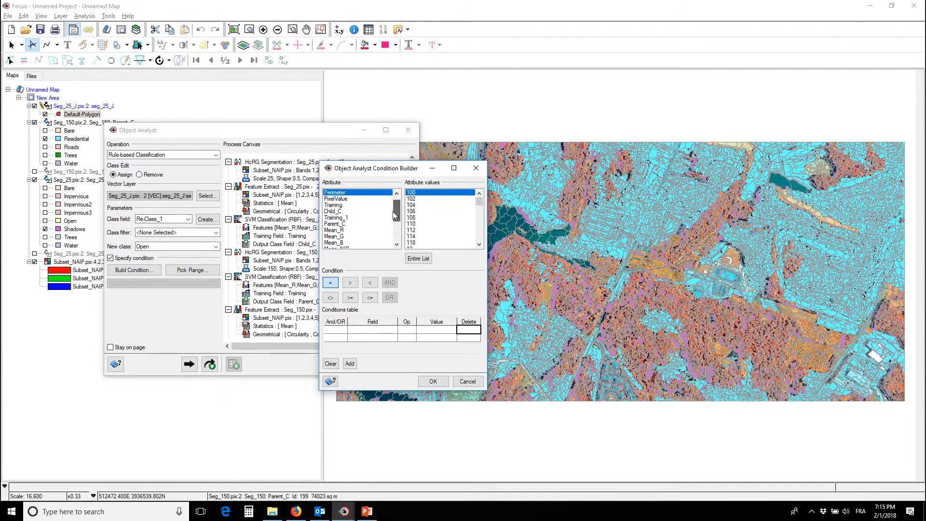
left_click(340, 211)
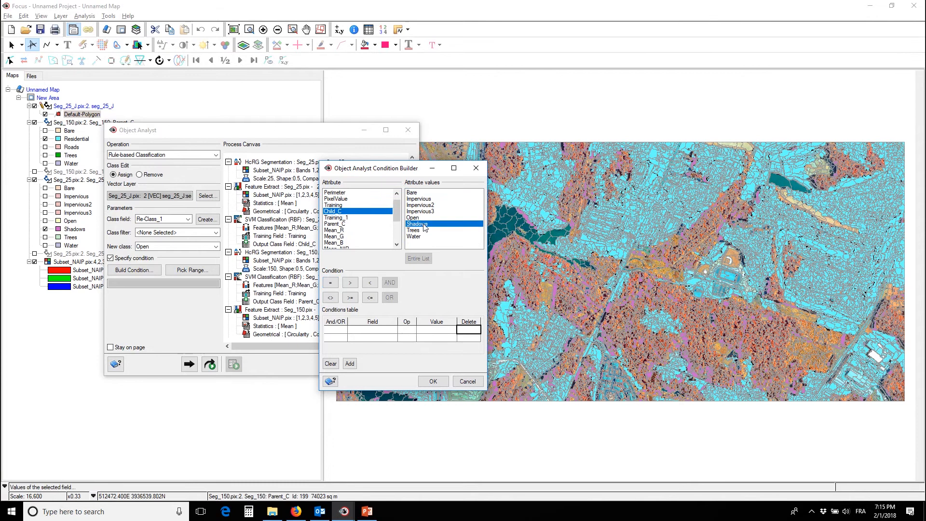
left_click(417, 224)
left_click(349, 363)
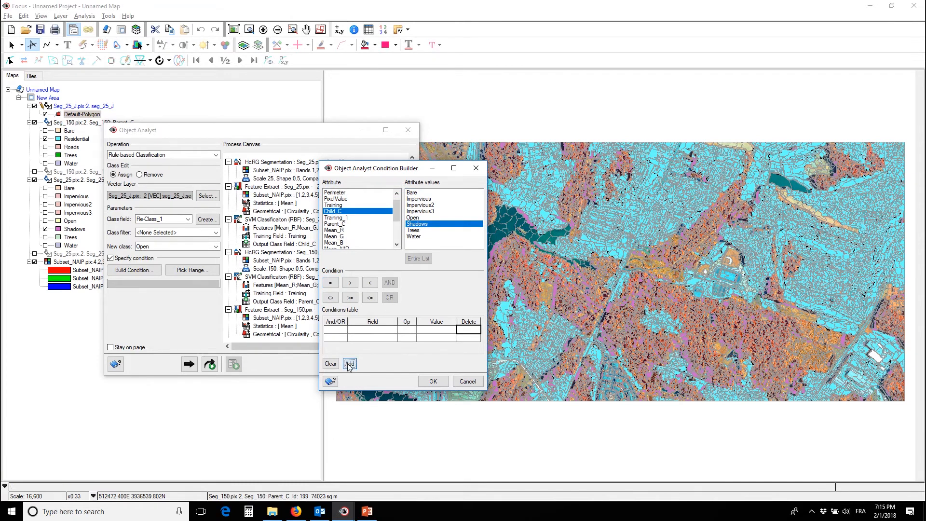
left_click(336, 330)
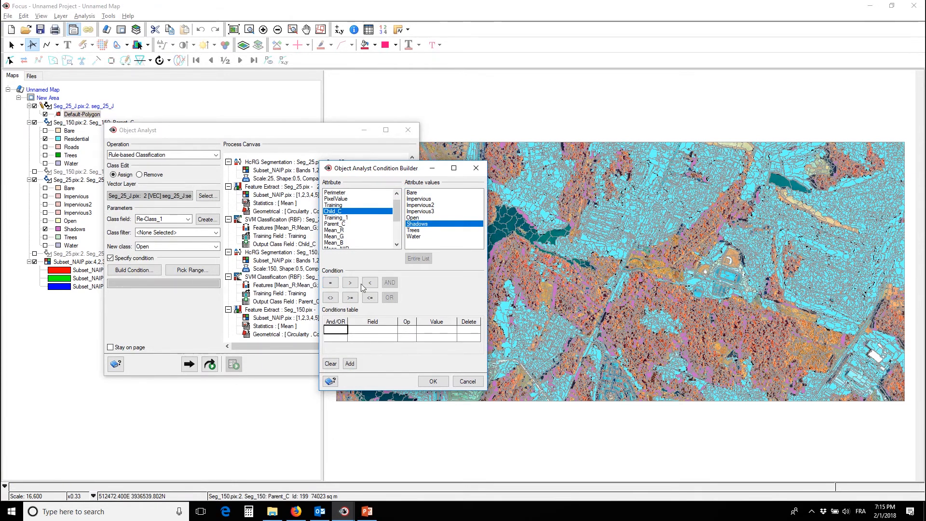
left_click(342, 213)
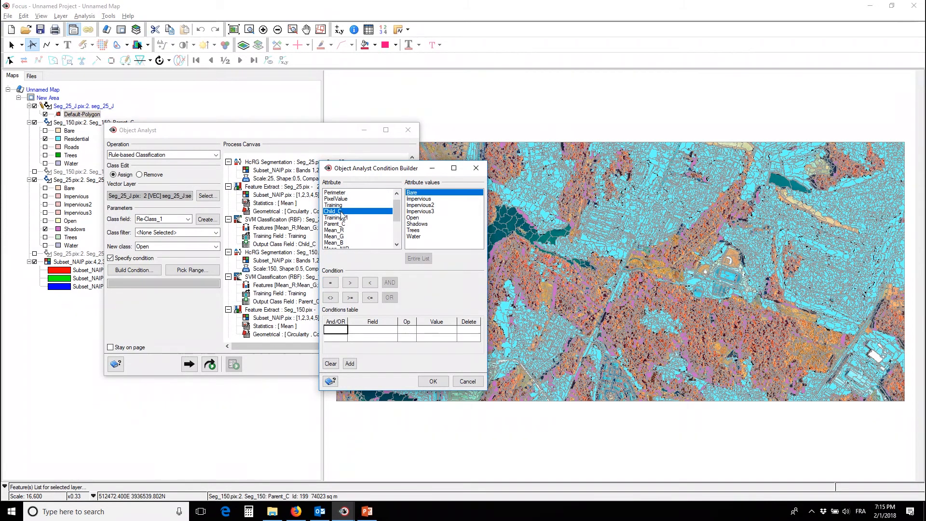
left_click(331, 282)
left_click(418, 224)
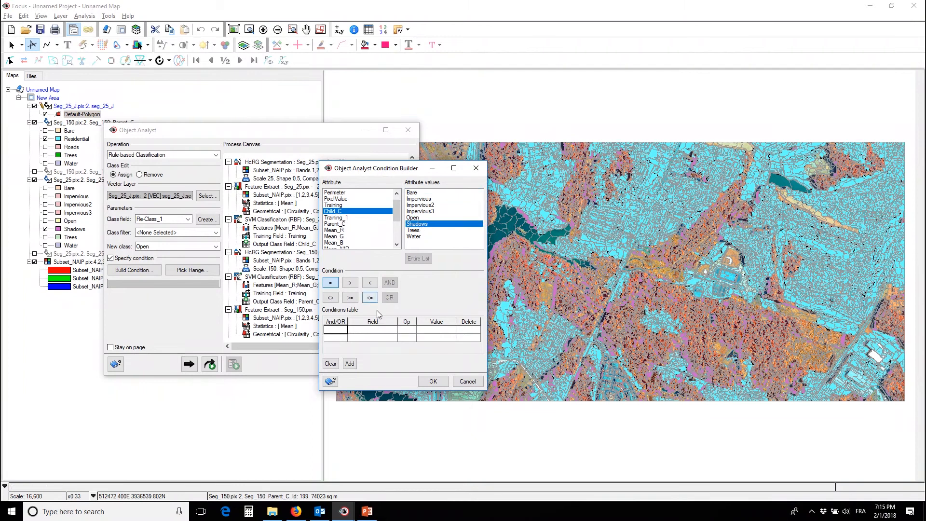
left_click(350, 363)
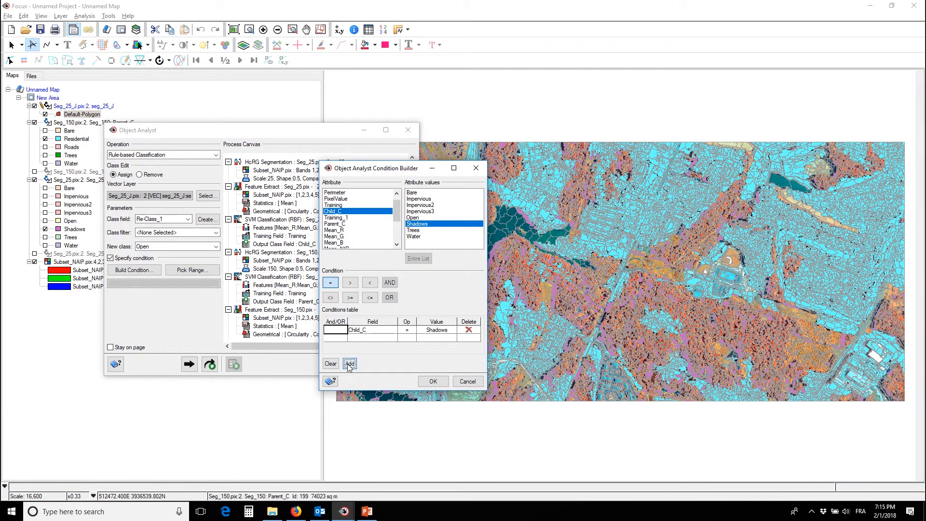
Step: Add a second condition joined with AND that requires Parent_C = Residential
left_click(389, 283)
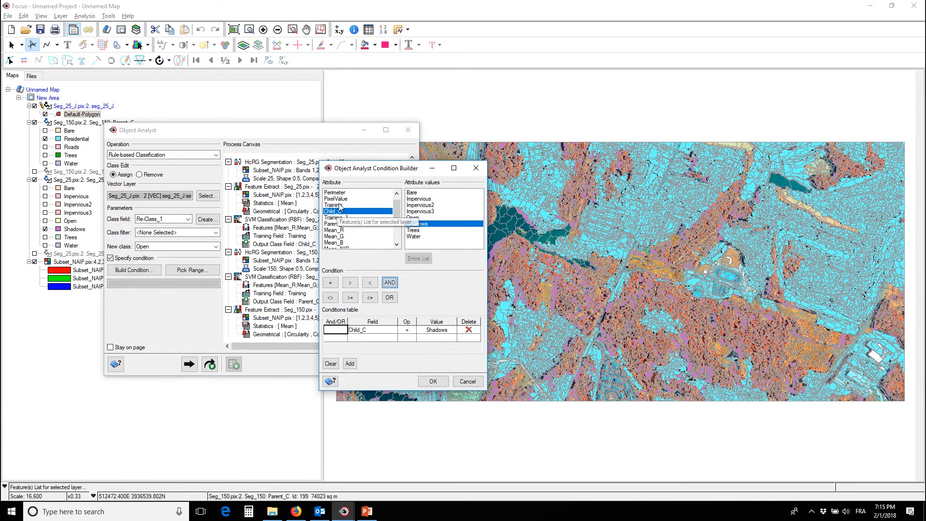
left_click(346, 225)
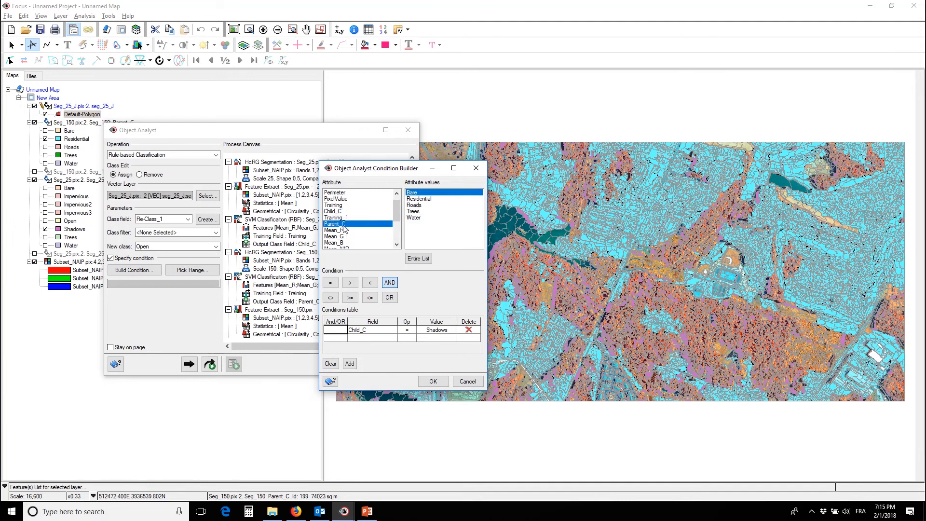
left_click(331, 283)
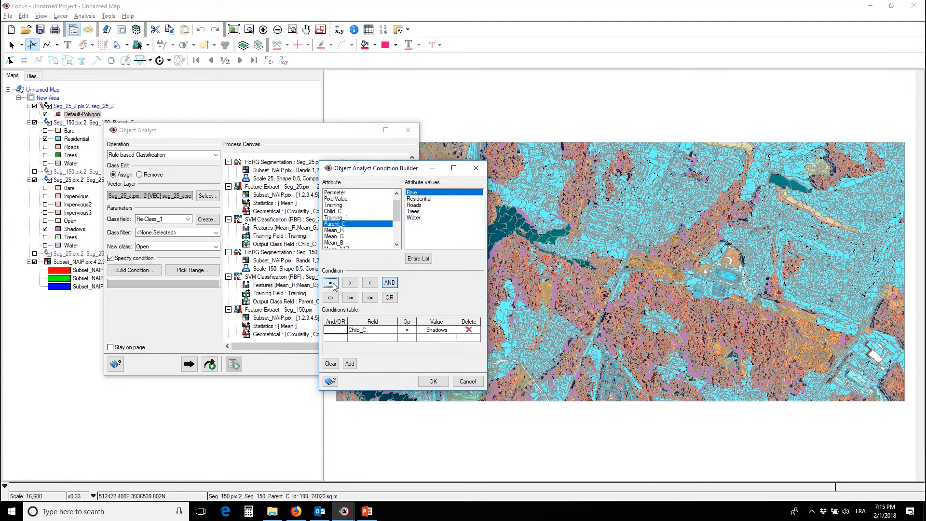
left_click(420, 199)
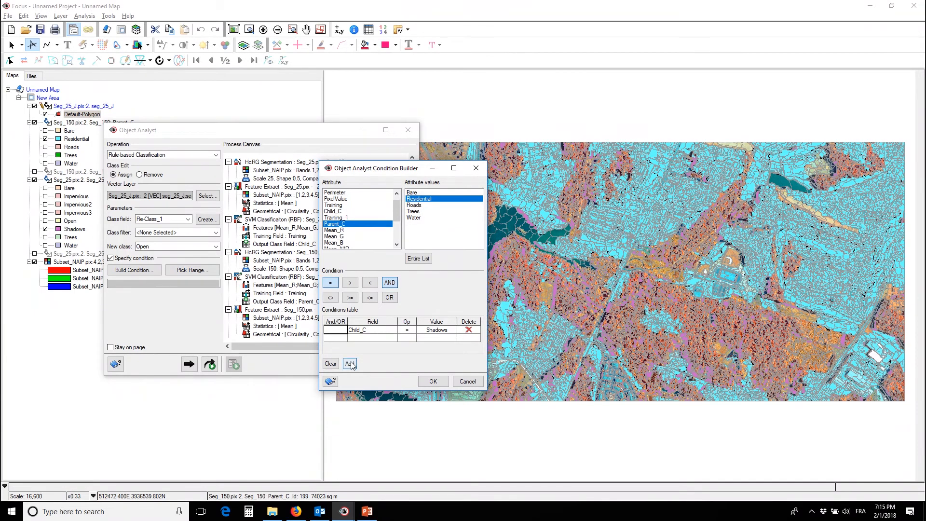
left_click(351, 364)
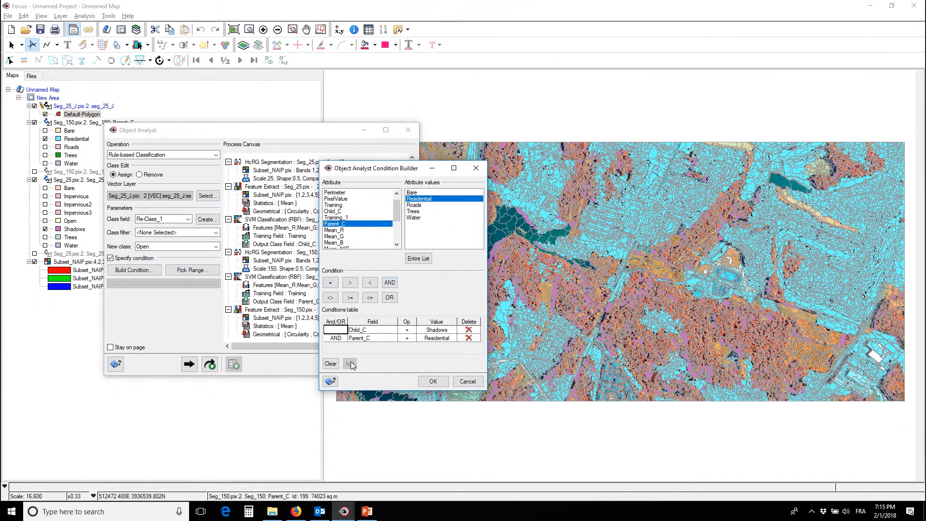
Step: Accept the two conditions and run the rule-based classification, assigning matching Seg_25_J segments to Open in Re-Class_1
left_click(434, 382)
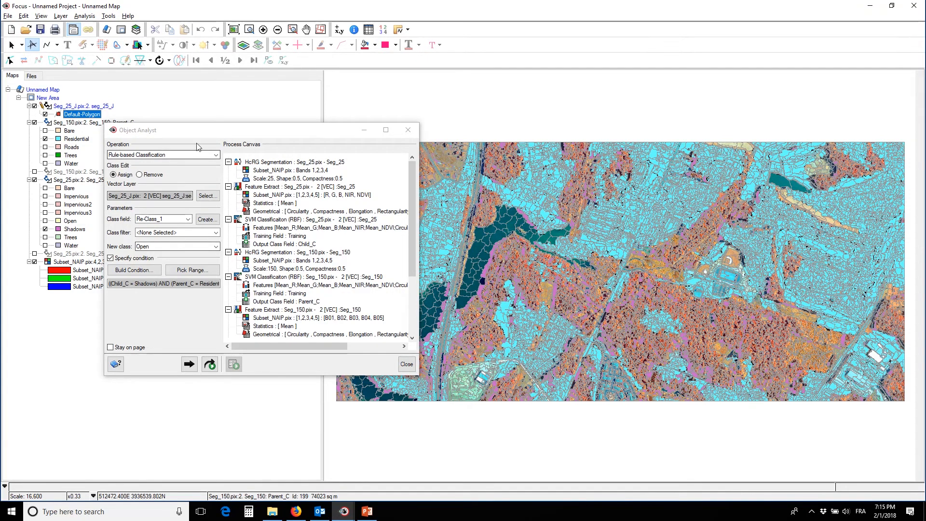
left_click_drag(198, 130, 127, 176)
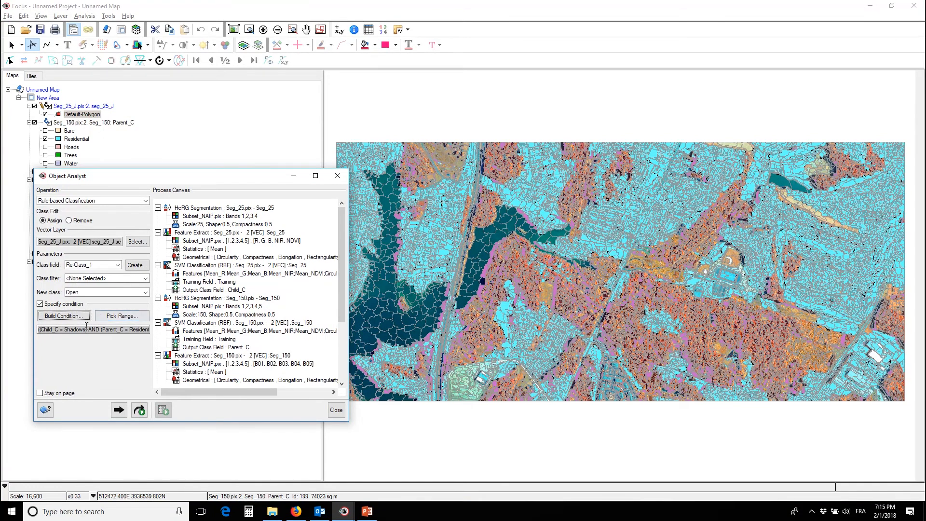
left_click(140, 410)
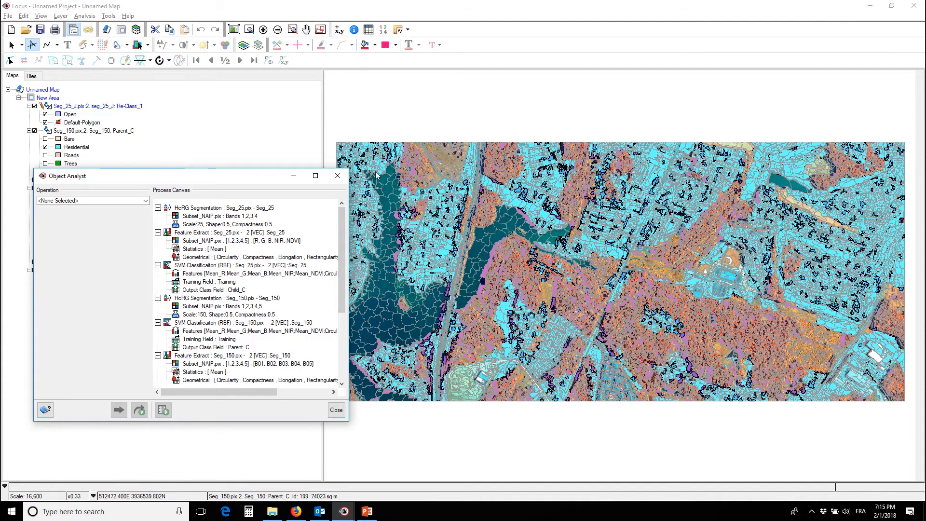
Step: Hide the Residential class of Parent_C and the Shadows class of Child_C in the neighbourhood beside the highway
left_click(249, 30)
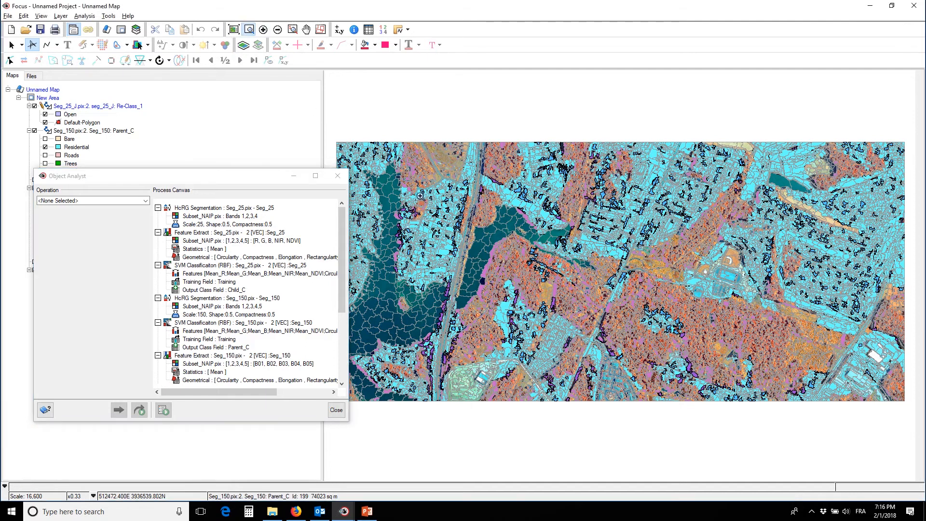
left_click_drag(420, 195, 472, 253)
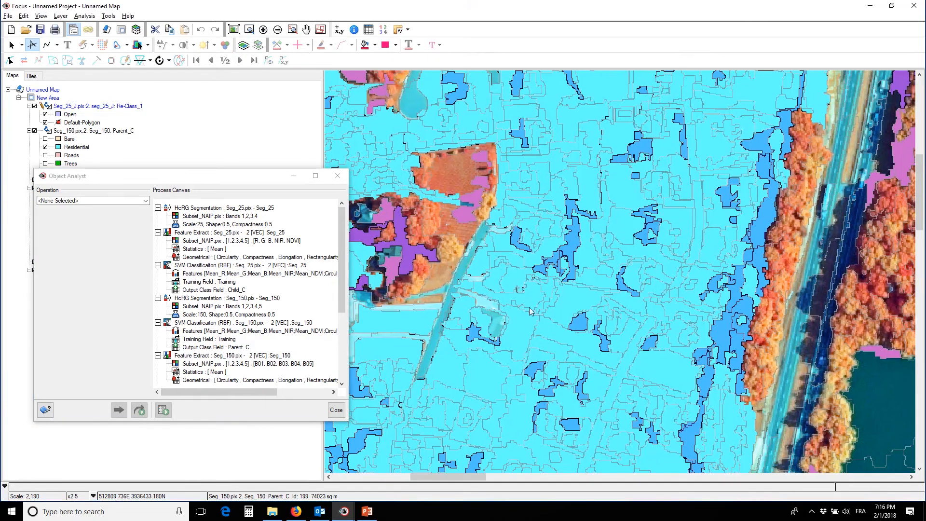
left_click(46, 147)
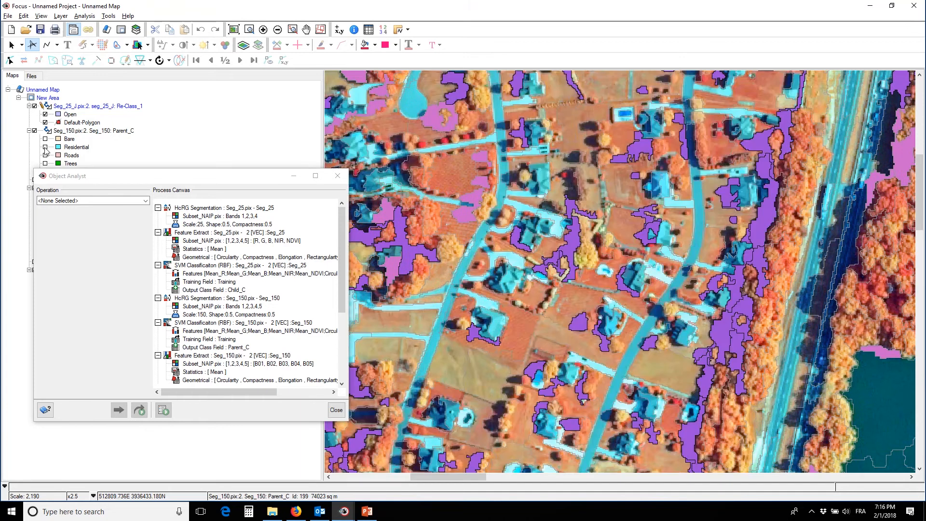
left_click_drag(96, 181, 88, 272)
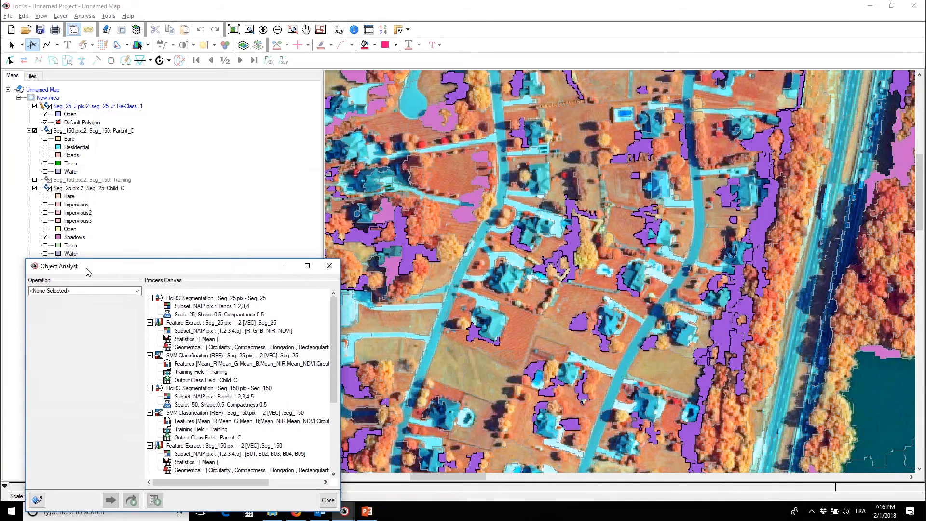
left_click(46, 237)
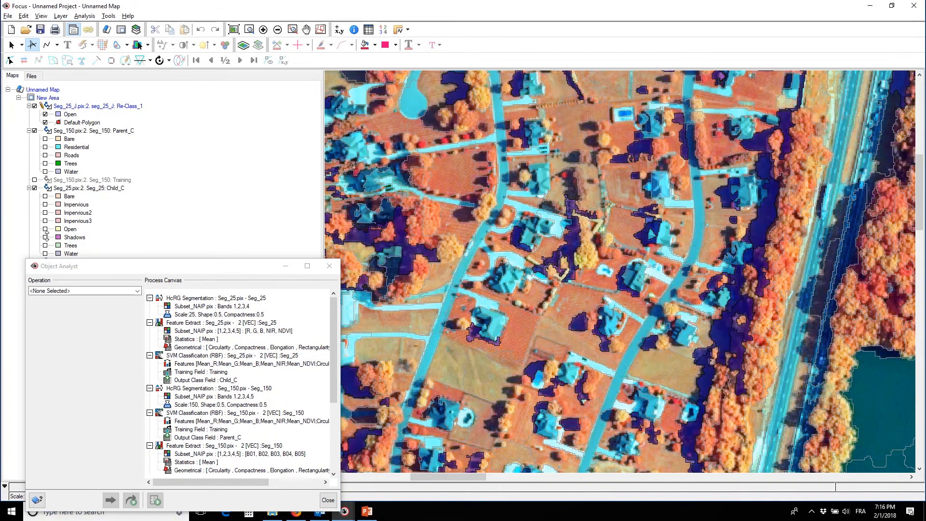
Step: Change the style of the Open class in Re-Class_1 to a solid yellow fill
double_click(59, 114)
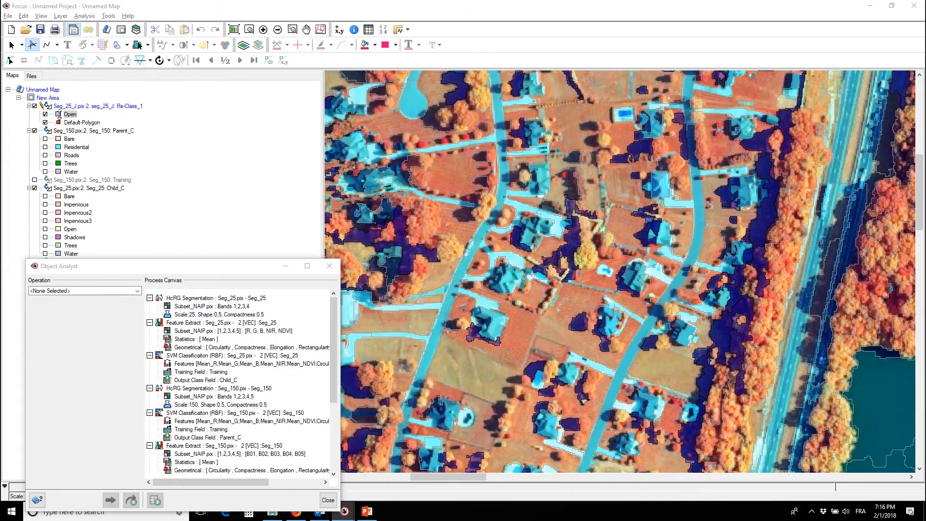
left_click(484, 173)
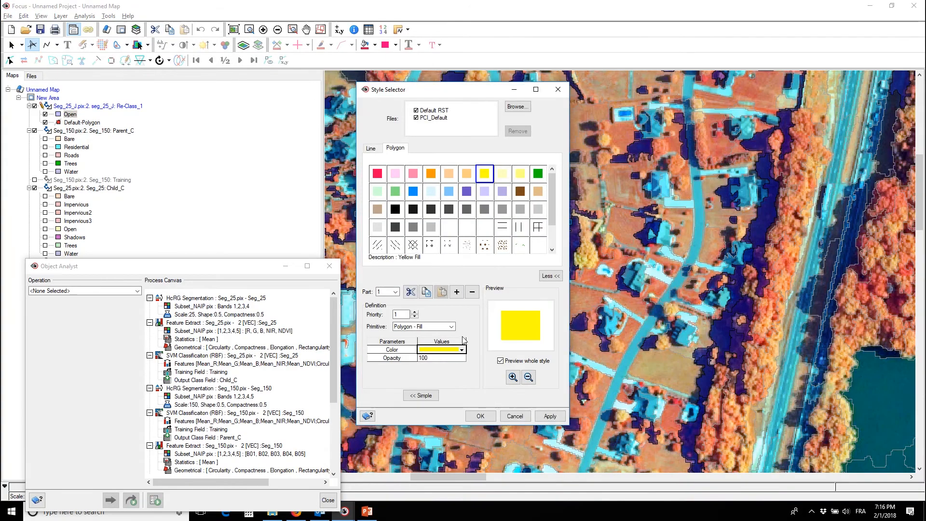
left_click(456, 292)
left_click(486, 417)
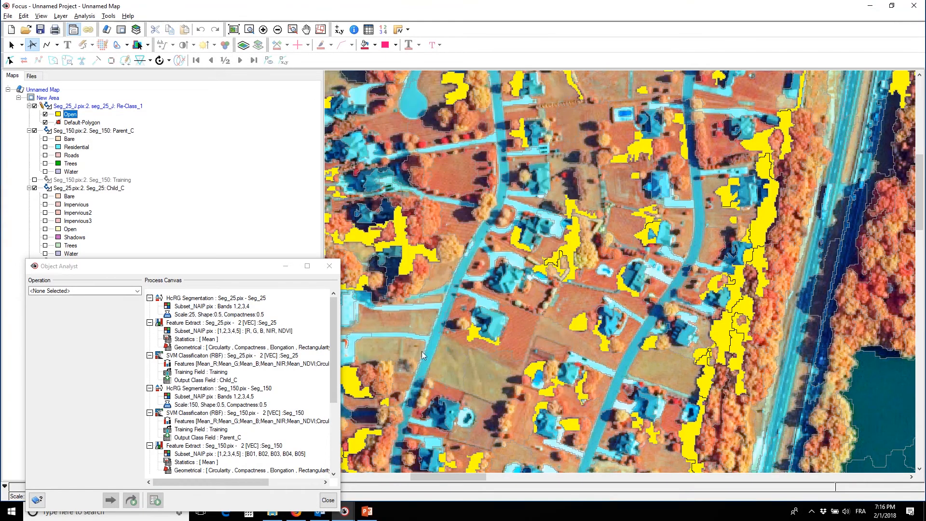
Step: Display the Open class of Child_C and set its yellow fill opacity to 100
left_click_drag(105, 267, 82, 306)
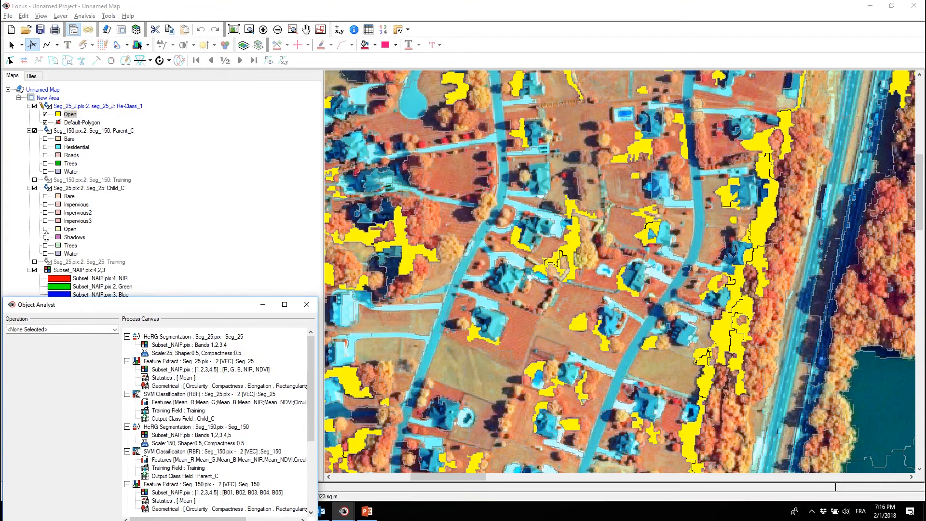
left_click(45, 229)
double_click(58, 229)
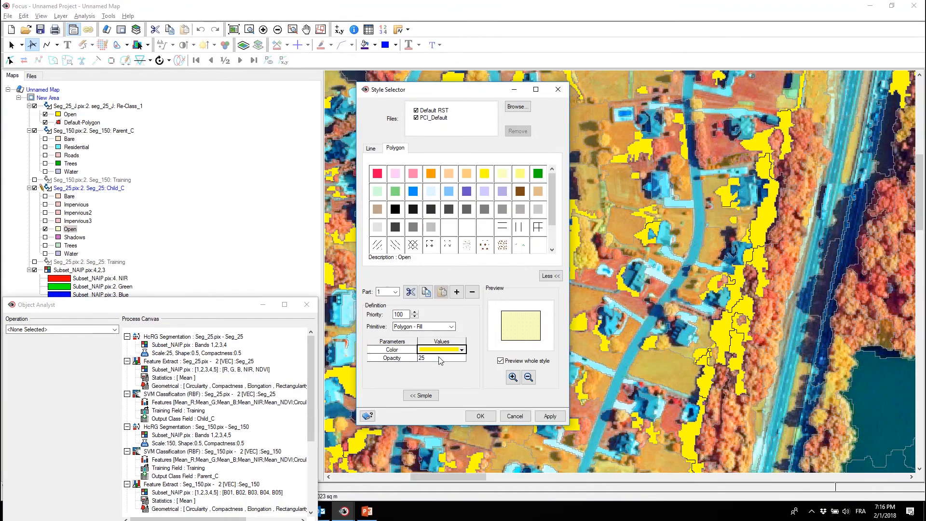
left_click(440, 358)
type("10")
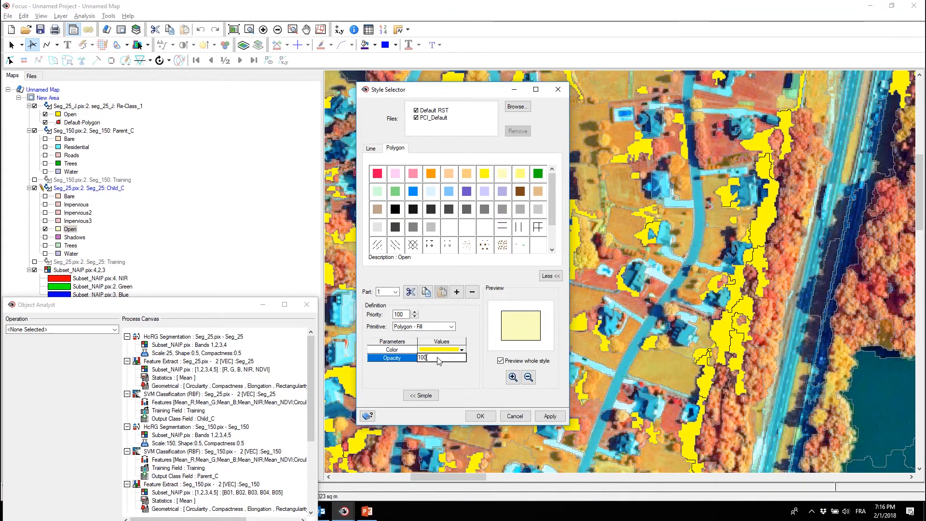
type("0")
key("Return")
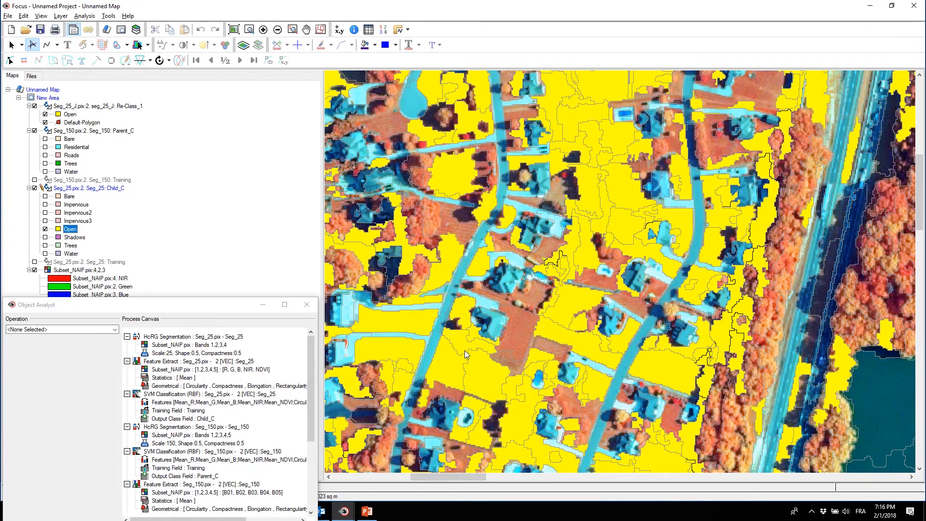
left_click_drag(202, 306, 399, 152)
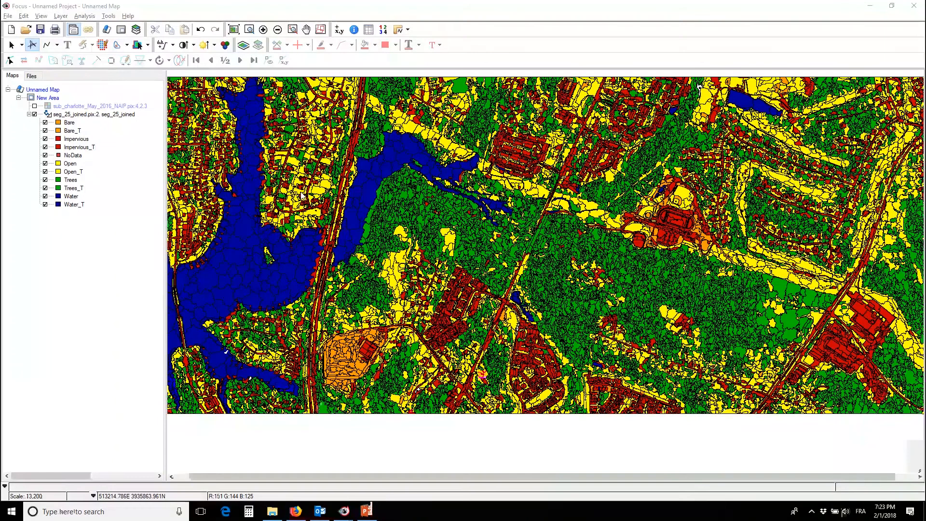
Step: Compare the seg_25_joined land-cover classes with the sub_charlotte_May_2016_NAIP image over the lakeside neighbourhood at the map's western edge
left_click(249, 29)
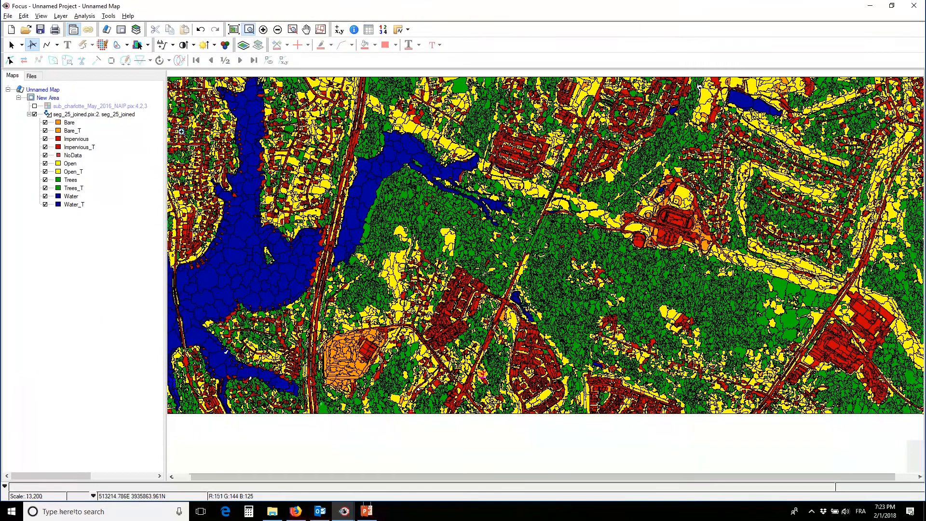
left_click_drag(179, 130, 243, 193)
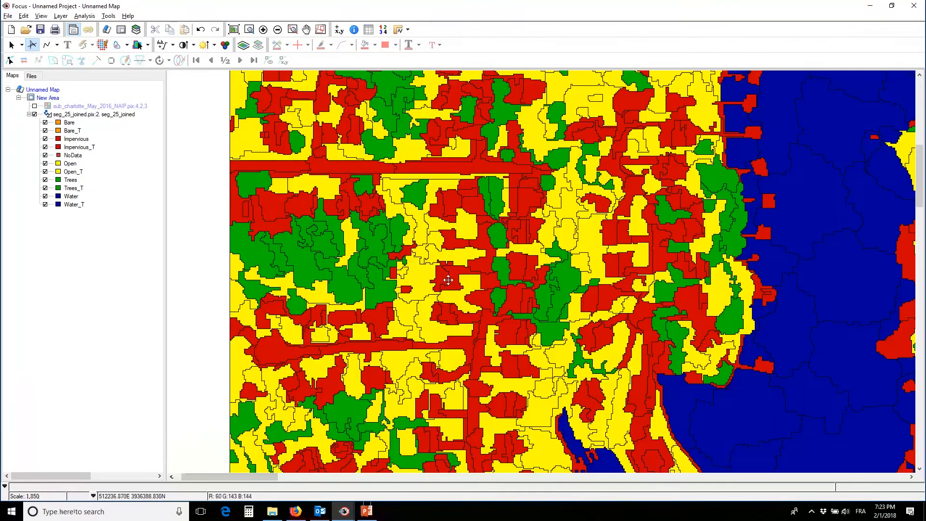
left_click_drag(447, 278, 493, 312)
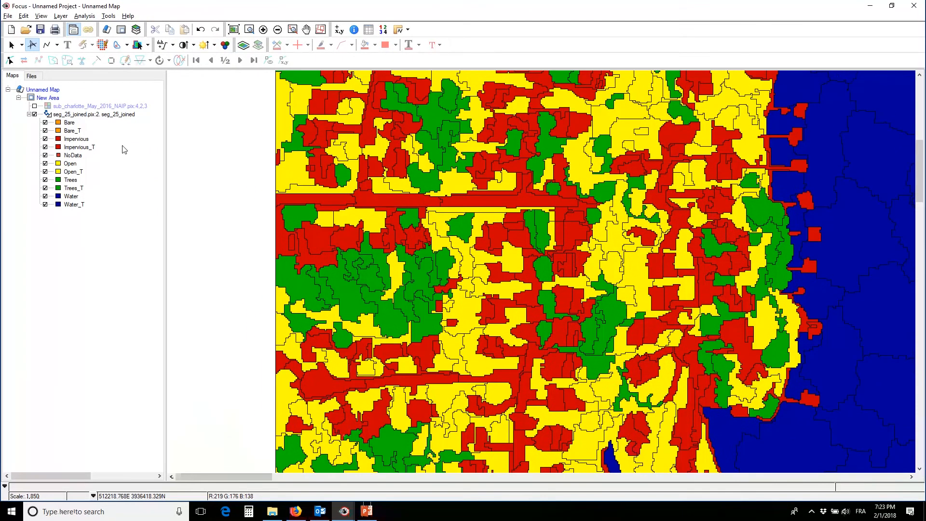
left_click(34, 106)
left_click(35, 106)
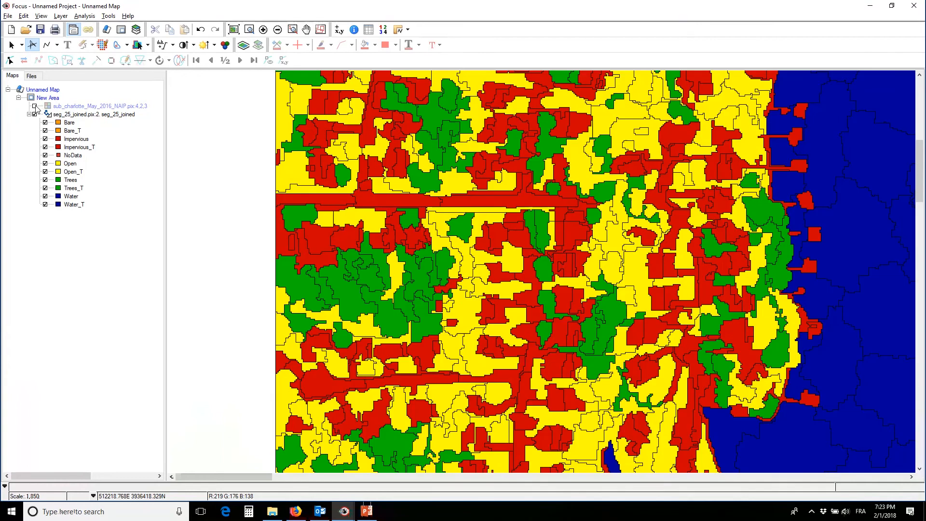
left_click(35, 106)
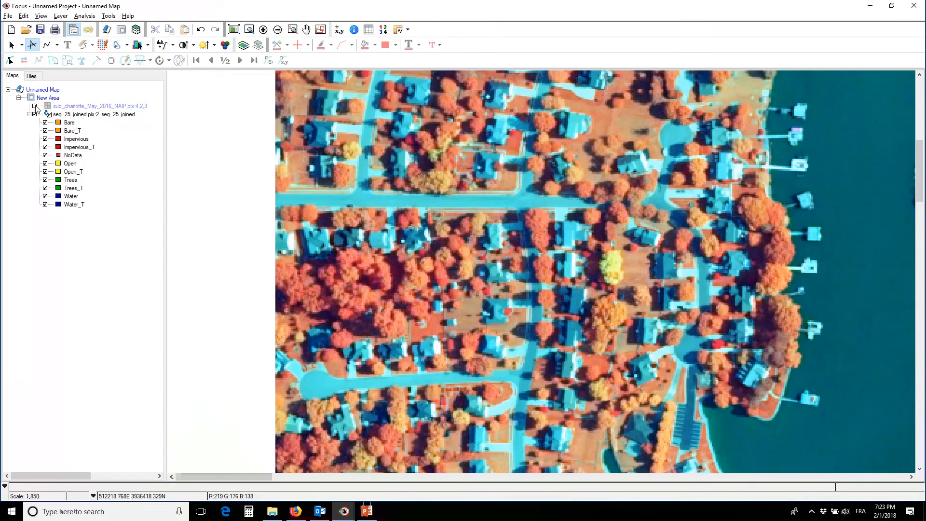
left_click(35, 107)
left_click(35, 106)
left_click(34, 107)
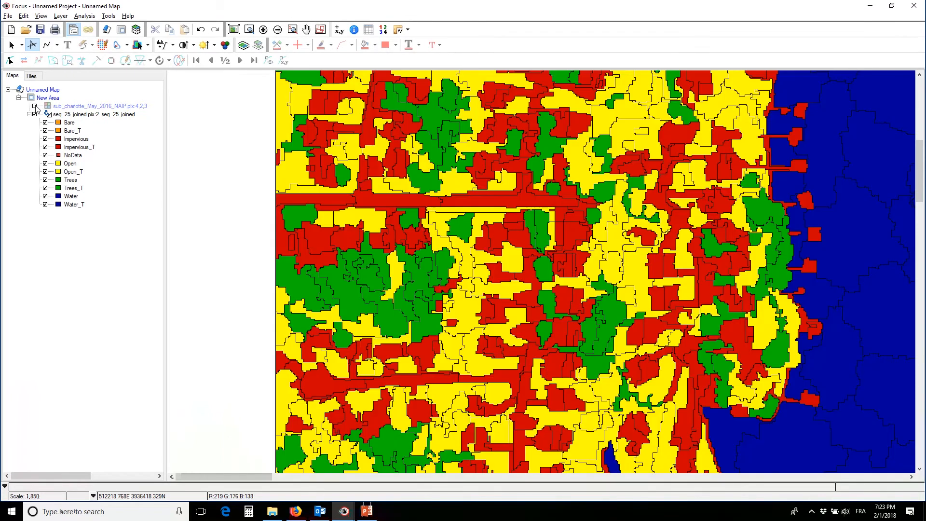
left_click(35, 106)
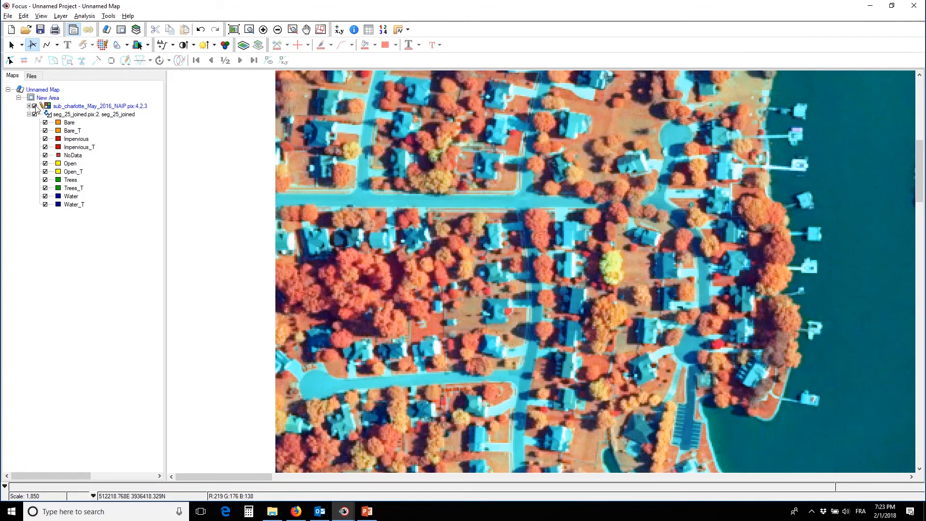
left_click(35, 106)
left_click(35, 106)
left_click(34, 106)
Step: Check the classified segments against the NAIP image along both lake shores and eastward past the highway
left_click_drag(670, 267, 626, 274)
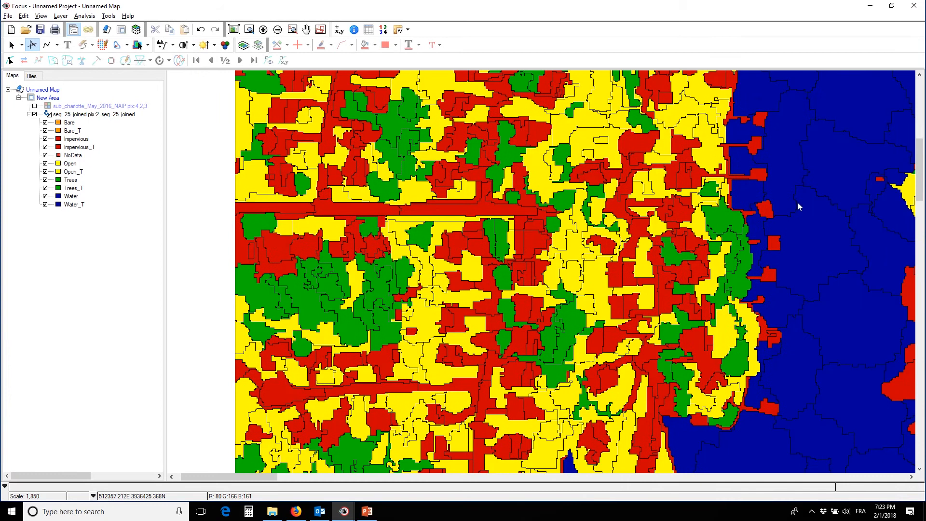
left_click_drag(864, 236, 782, 306)
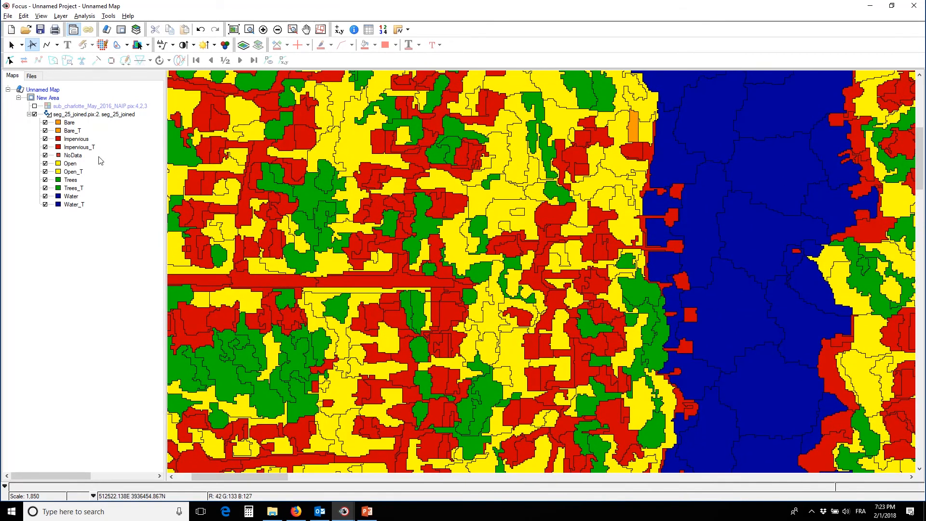
left_click(34, 106)
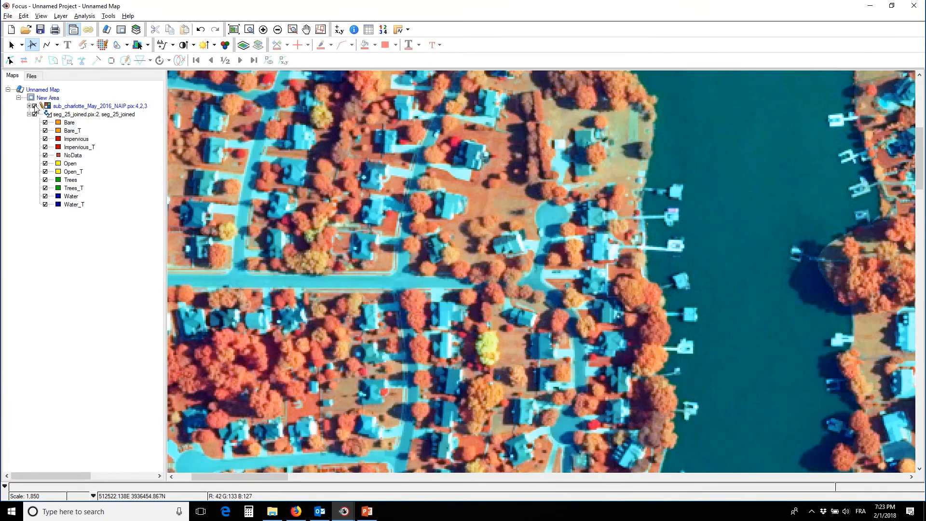
left_click(35, 106)
left_click(34, 106)
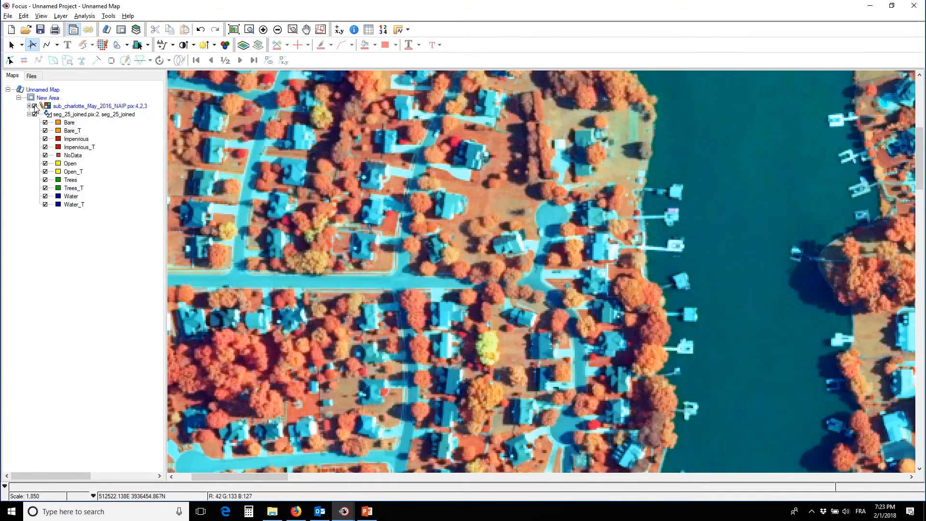
left_click_drag(377, 440, 358, 199)
scroll(402, 237, "down", 1)
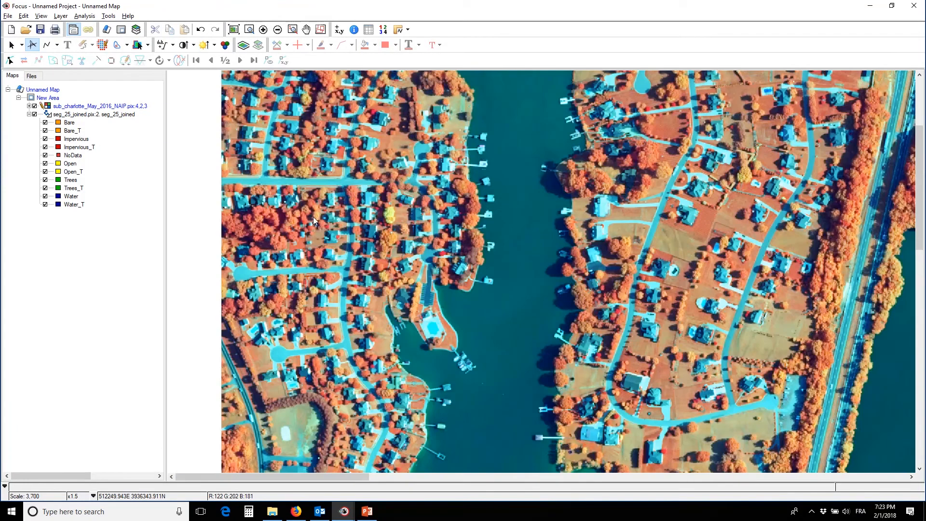
left_click(34, 106)
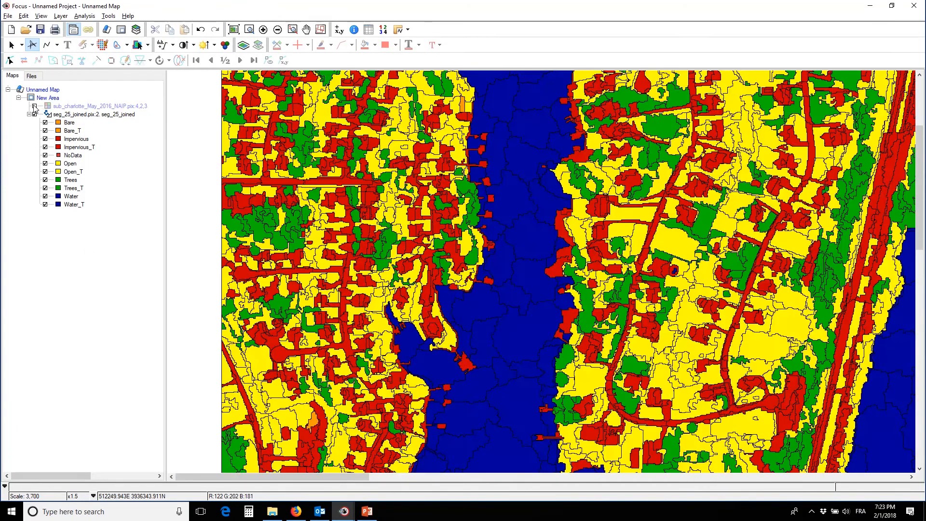
scroll(493, 296, "down", 2)
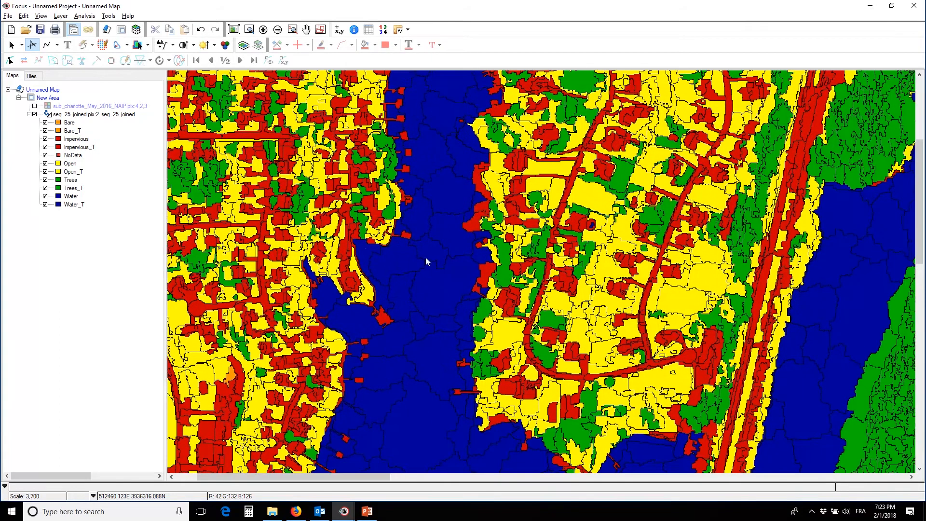
left_click_drag(654, 292, 593, 235)
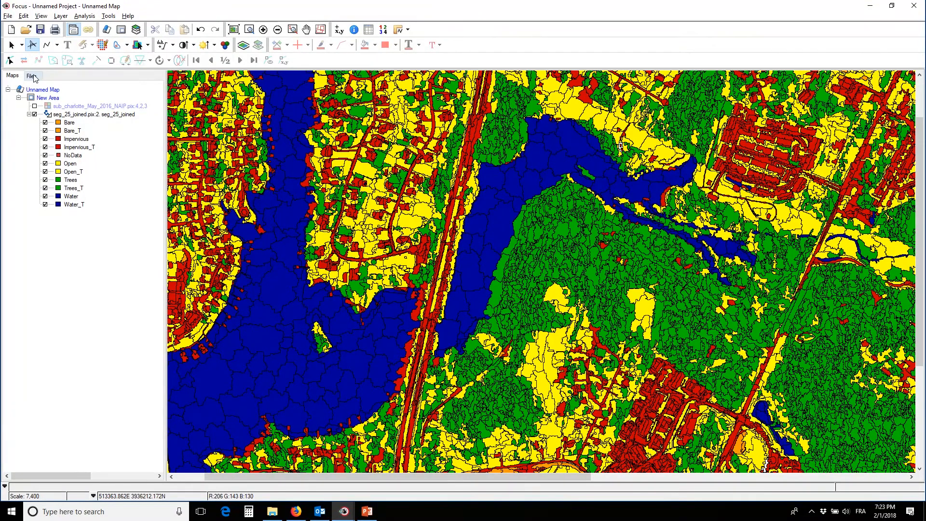
Step: Open Object Analyst for the seg_25_joined layer with the Reform Shapes operation
left_click(71, 114)
left_click(84, 16)
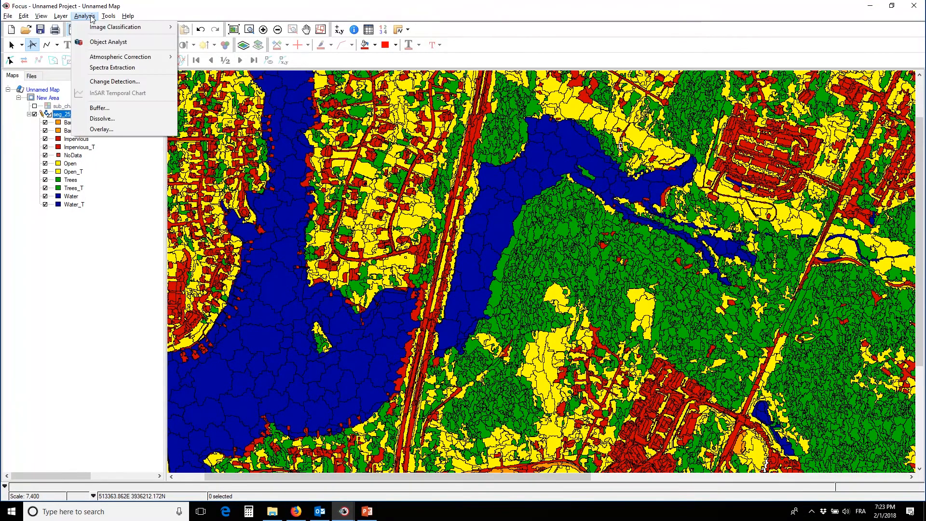
left_click(99, 42)
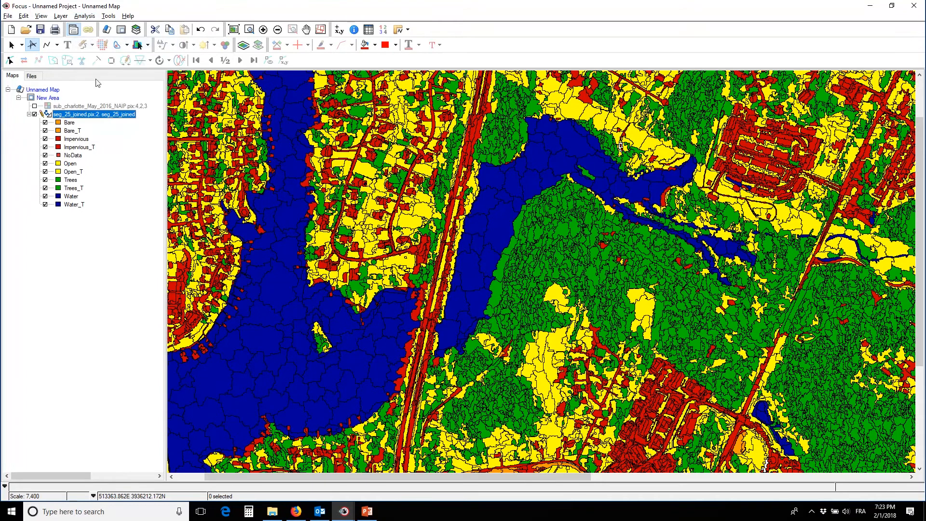
left_click(163, 142)
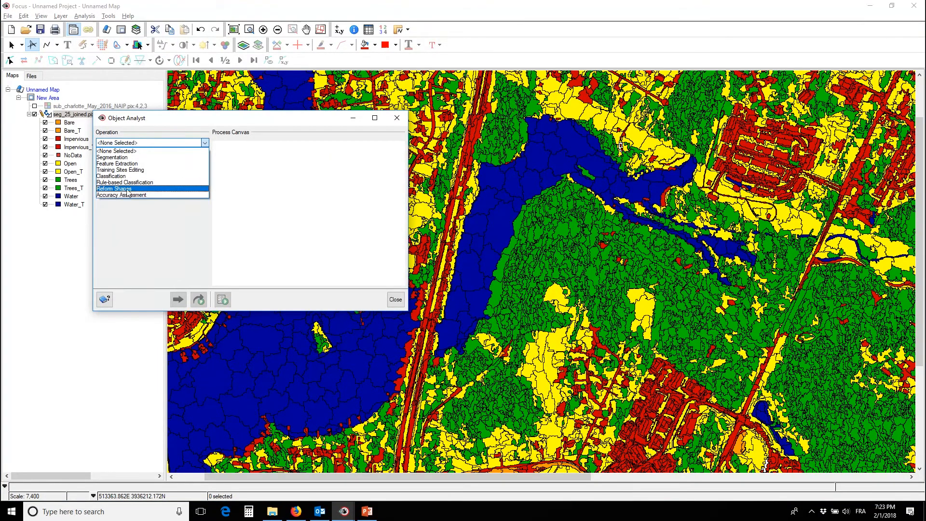
left_click(123, 191)
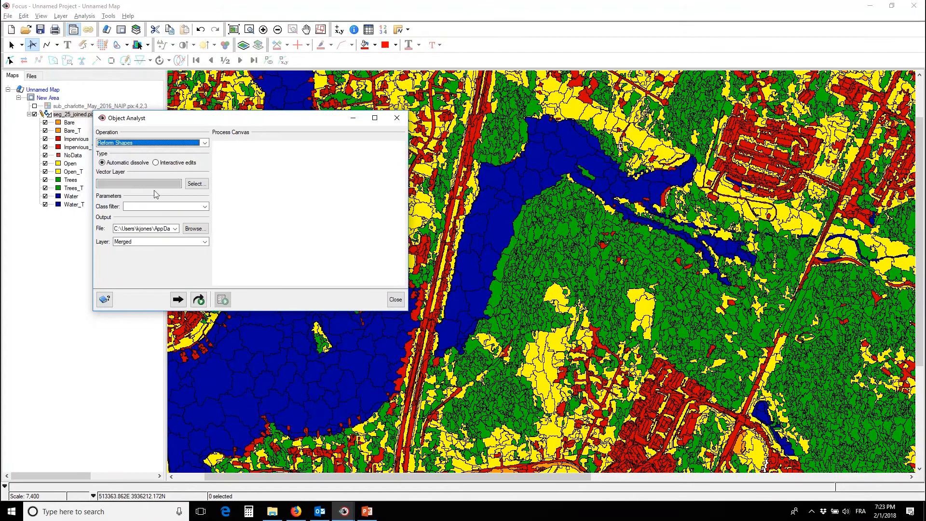
Step: Use the seg_25_joined vector layer of seg_25_joined.pix as input and filter the dissolve by the Re_Class attribute
left_click(197, 183)
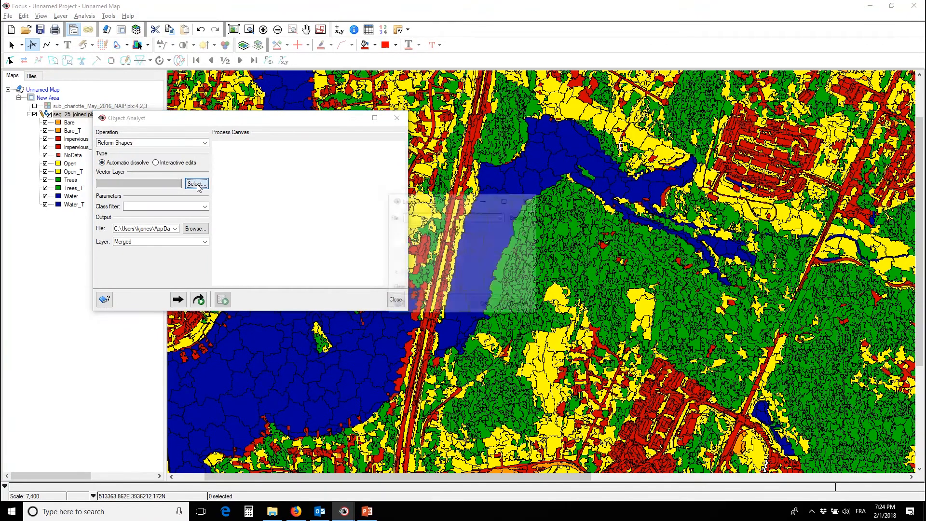
left_click(502, 217)
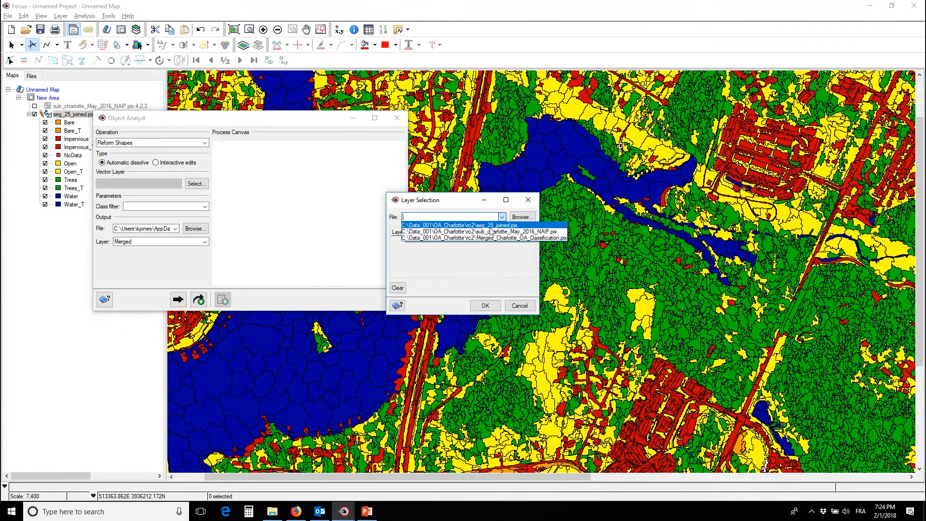
left_click(489, 225)
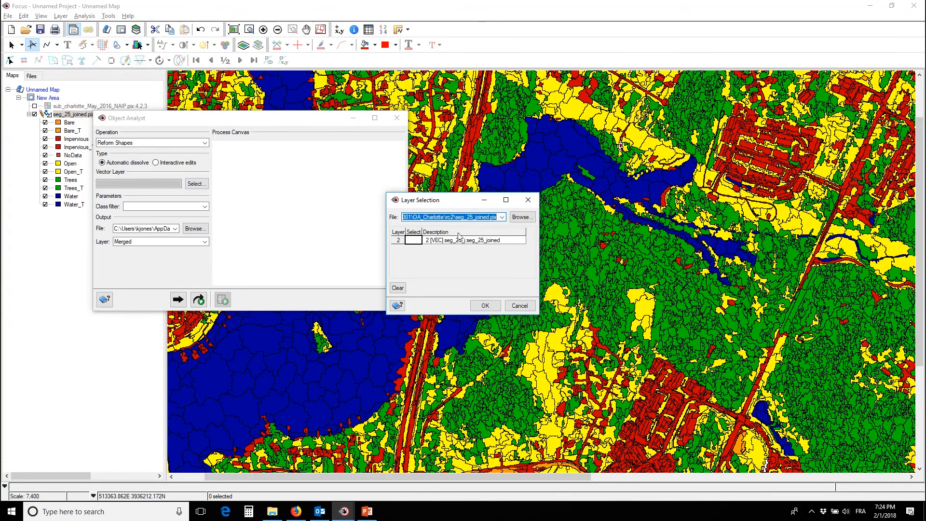
left_click(417, 241)
left_click(484, 306)
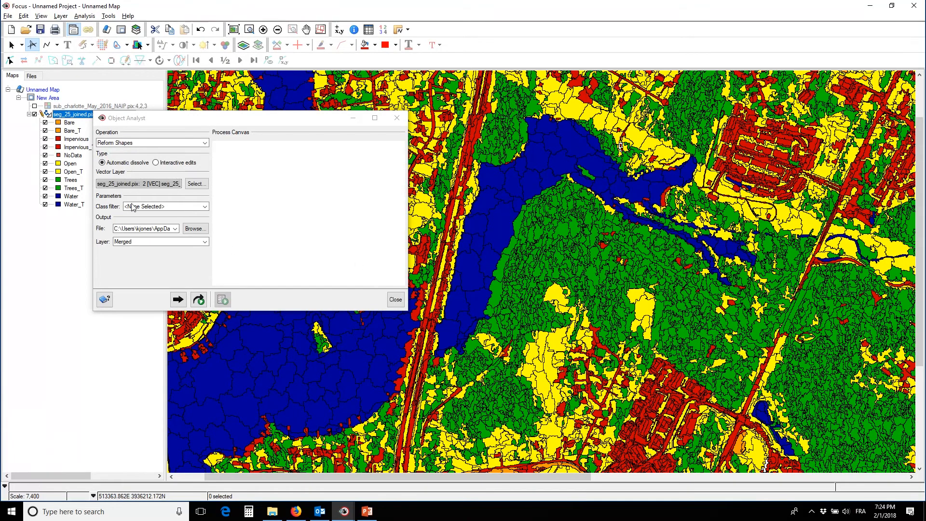
left_click(147, 207)
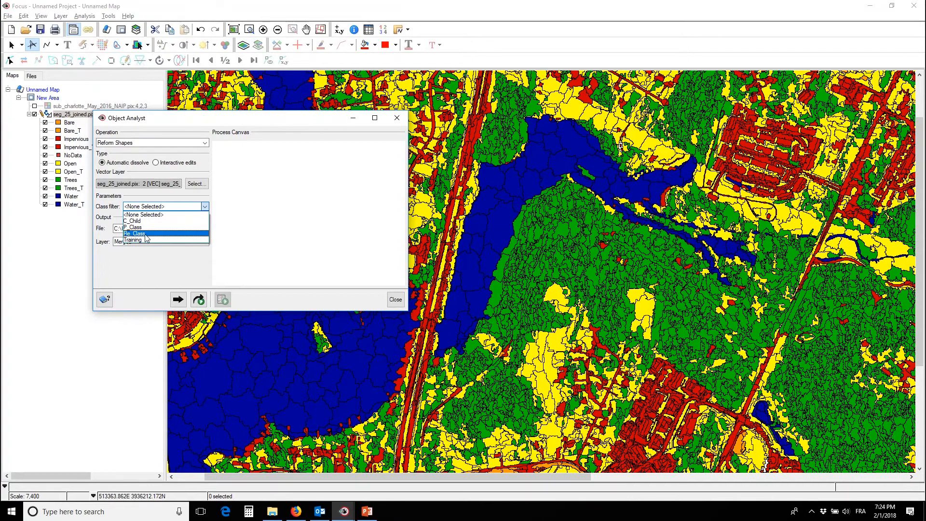
left_click(146, 235)
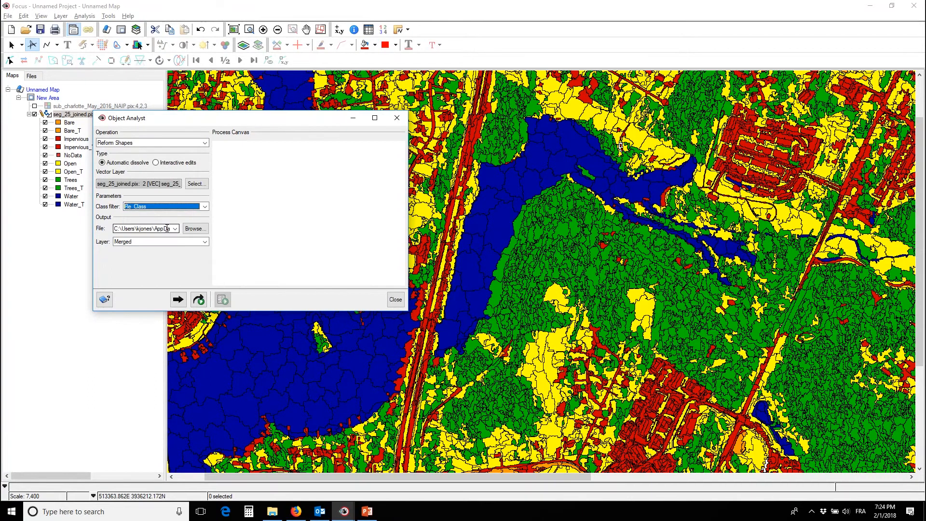
Step: Set the dissolve output to the file Merged_Charlotte_OA_Classification_2.pix in the rc2 folder, with the layer named Merged
left_click(175, 229)
left_click(146, 246)
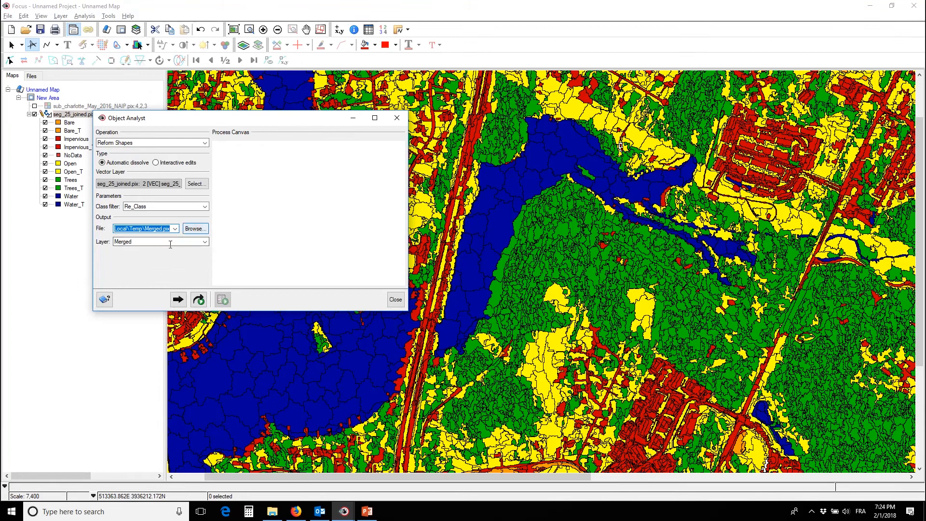
left_click(195, 228)
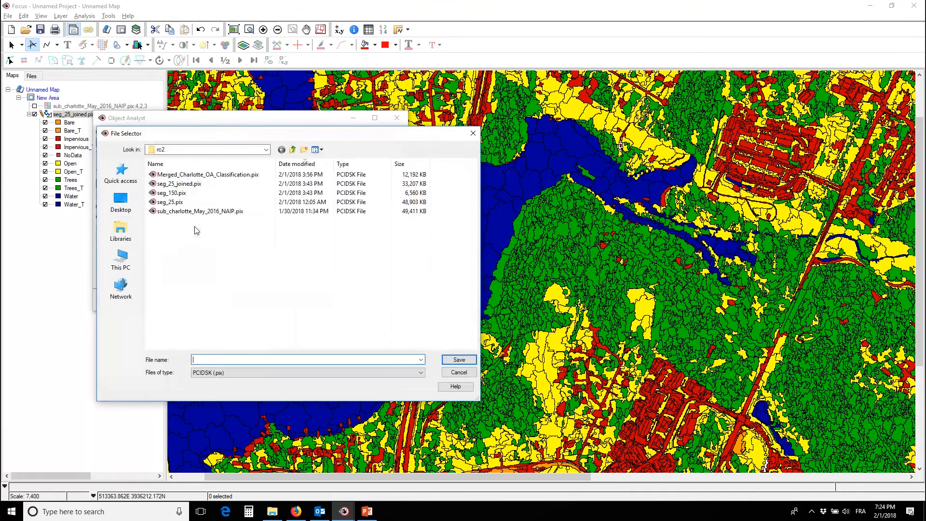
left_click(202, 174)
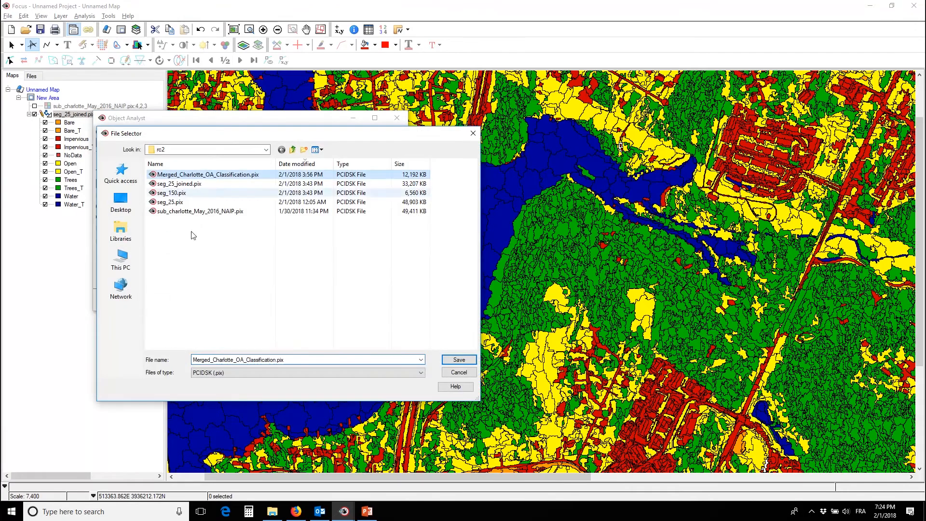
left_click(308, 362)
left_click(308, 362)
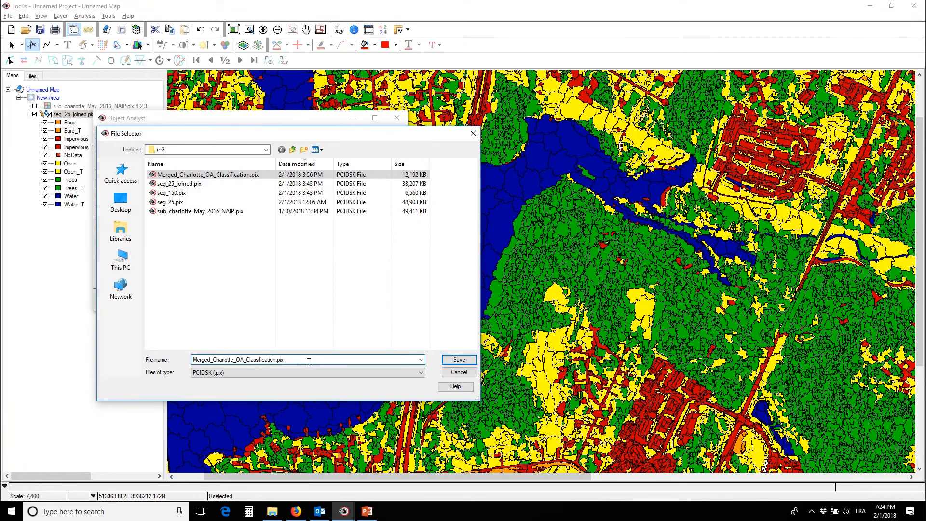
key("Return")
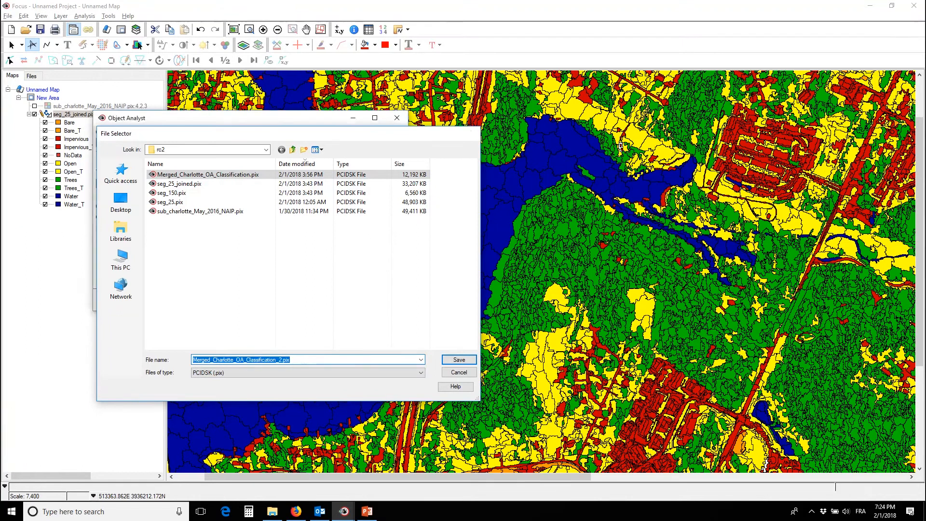
left_click(142, 242)
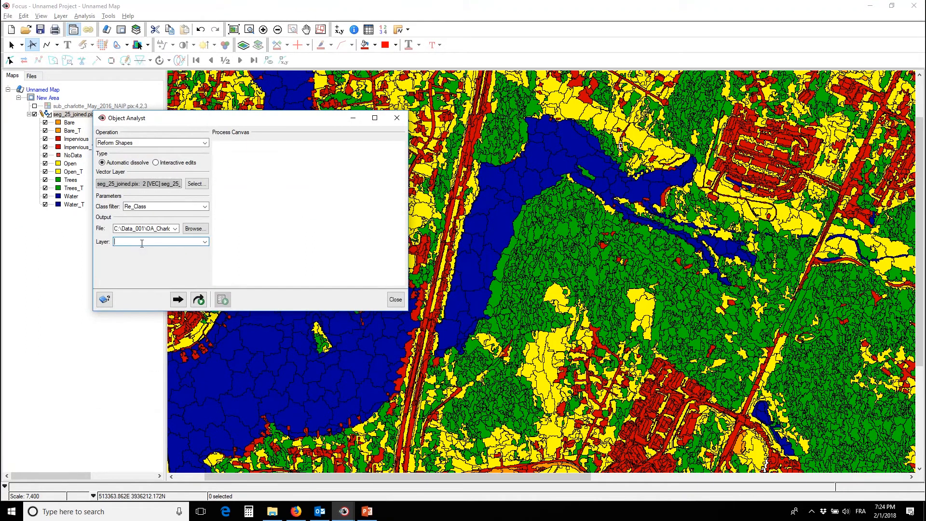
type("Merged")
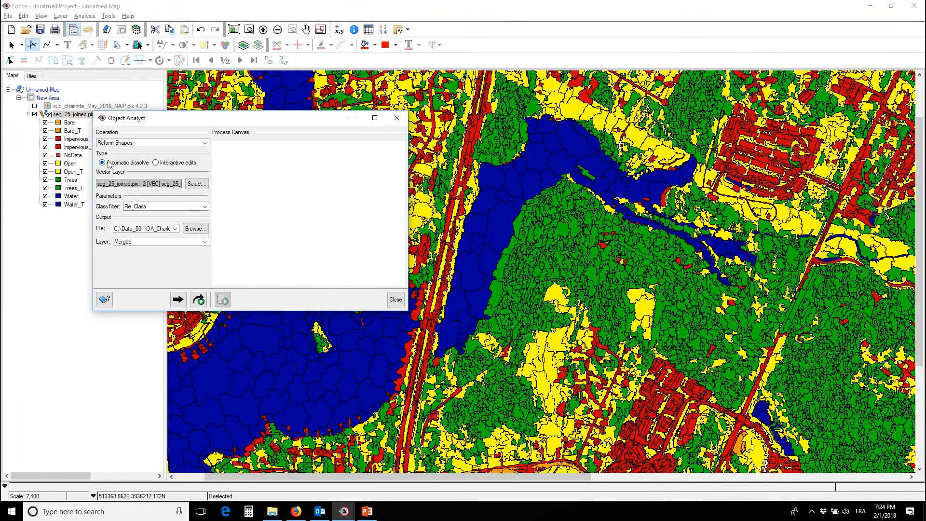
Step: Switch the Reform Shapes type to Interactive edits and uncover the classified map around the highway
left_click(156, 162)
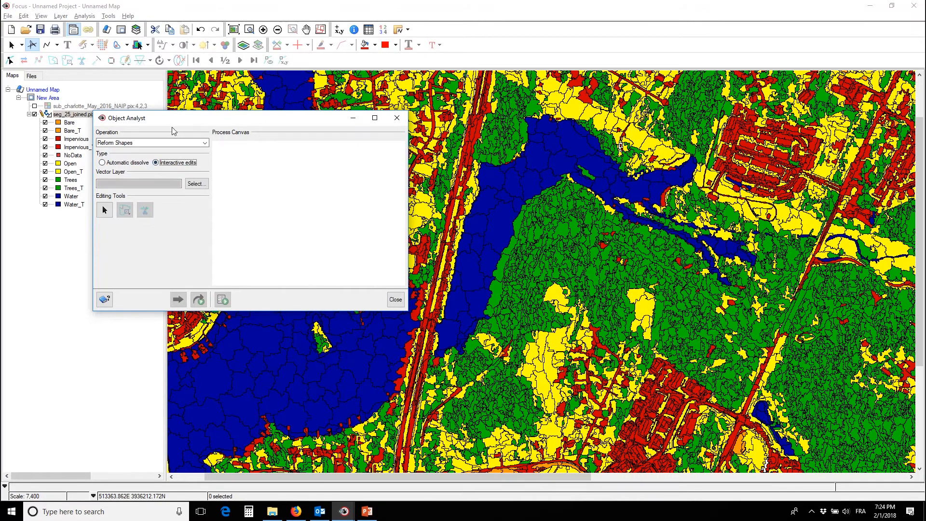
left_click_drag(173, 122, 121, 124)
left_click_drag(554, 332, 565, 261)
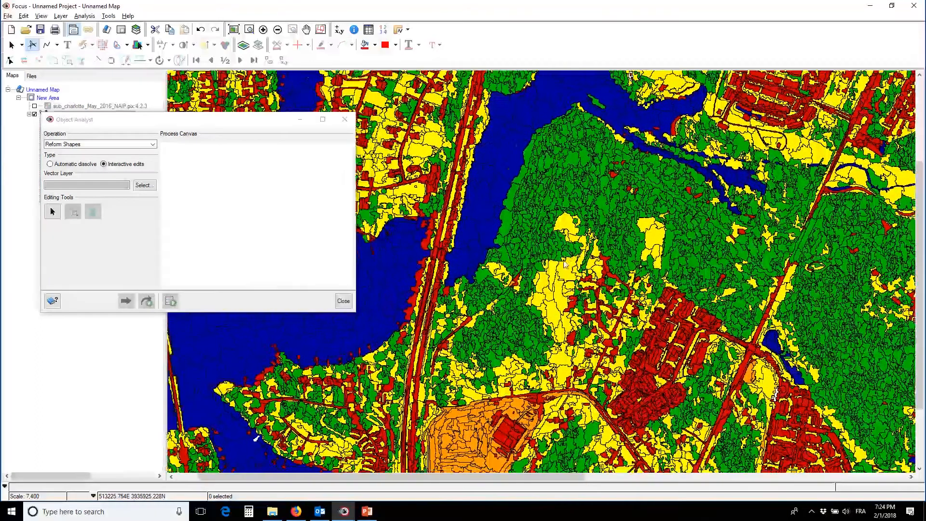
left_click_drag(511, 307, 556, 332)
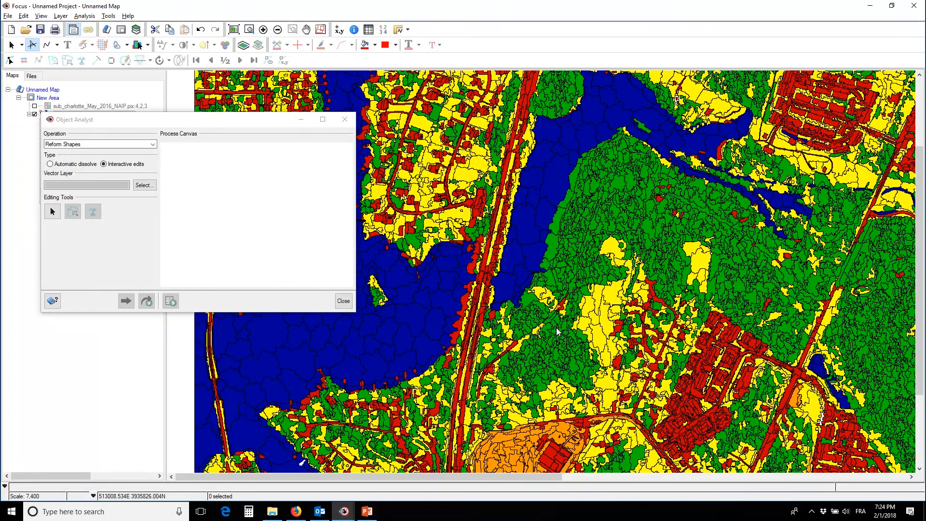
Step: Examine the classified map across the highway and forest, ending close up on the water segments at the lake's bend
left_click_drag(673, 248, 575, 260)
left_click_drag(671, 341, 566, 288)
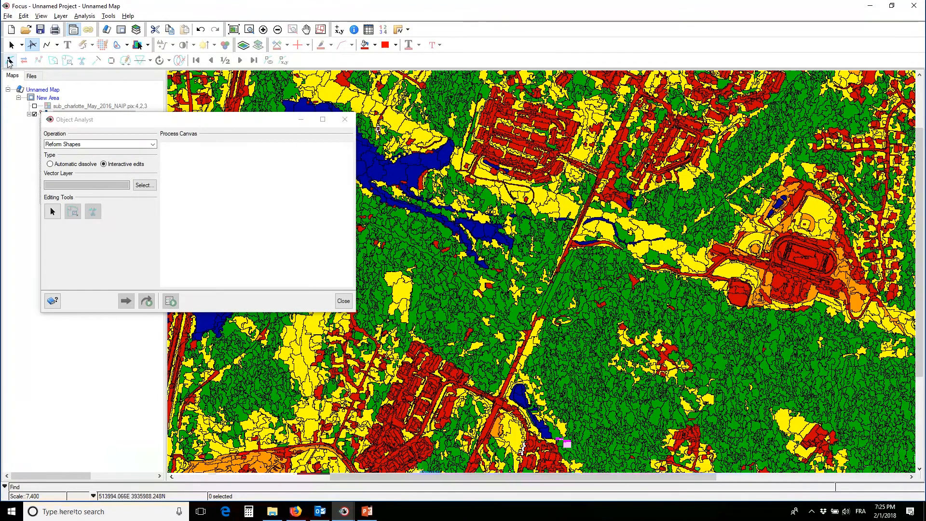
left_click_drag(248, 120, 237, 159)
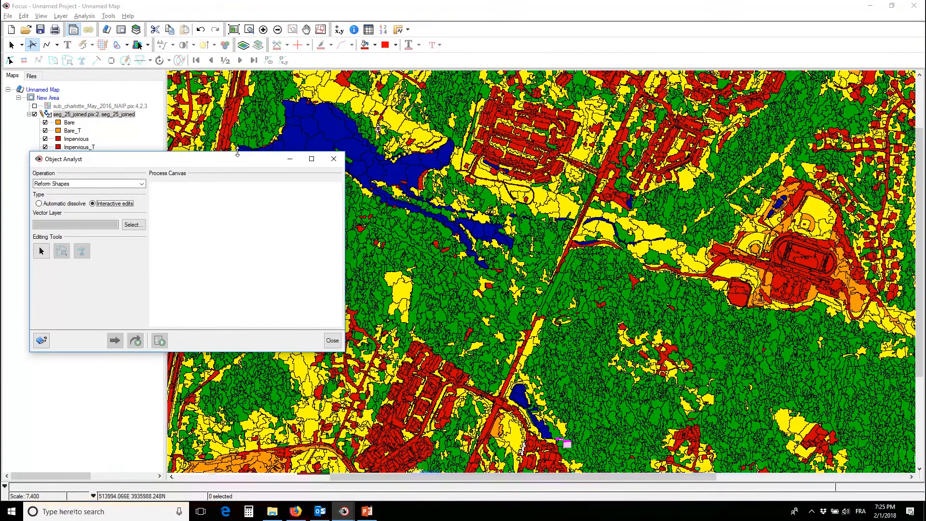
left_click_drag(481, 211, 564, 226)
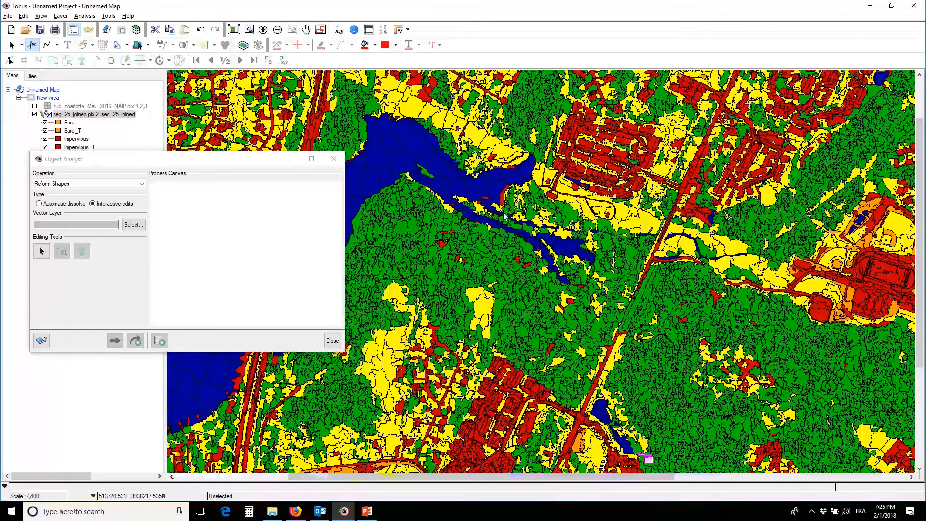
left_click_drag(452, 229, 668, 220)
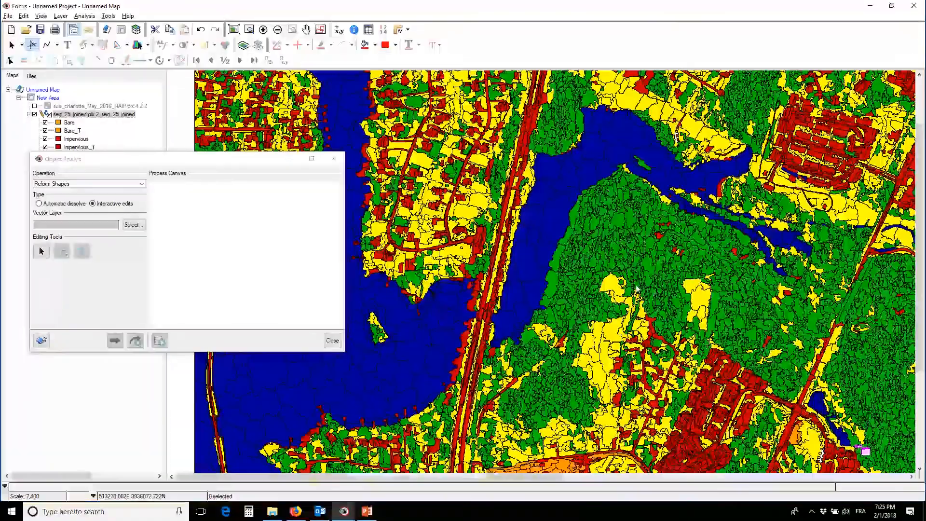
scroll(693, 251, "up", 1)
left_click_drag(619, 168, 685, 387)
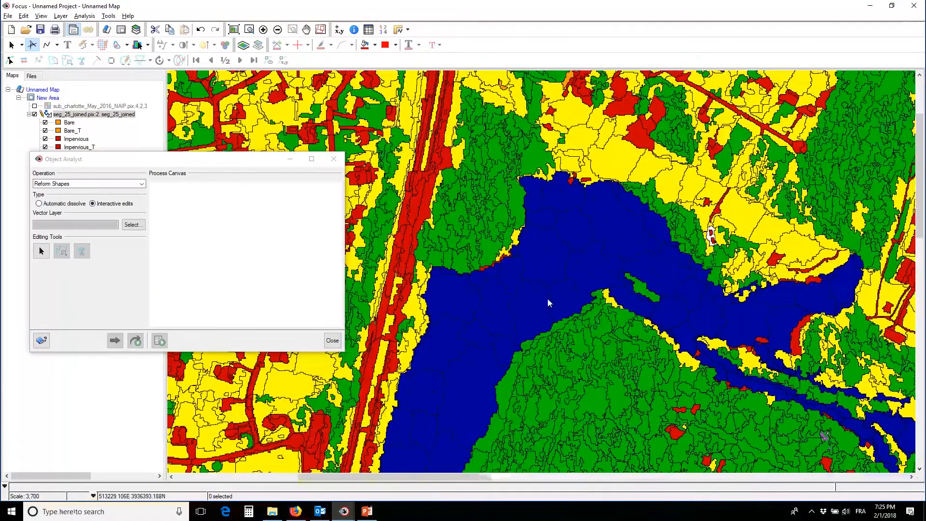
scroll(548, 298, "up", 1)
left_click_drag(518, 309, 590, 284)
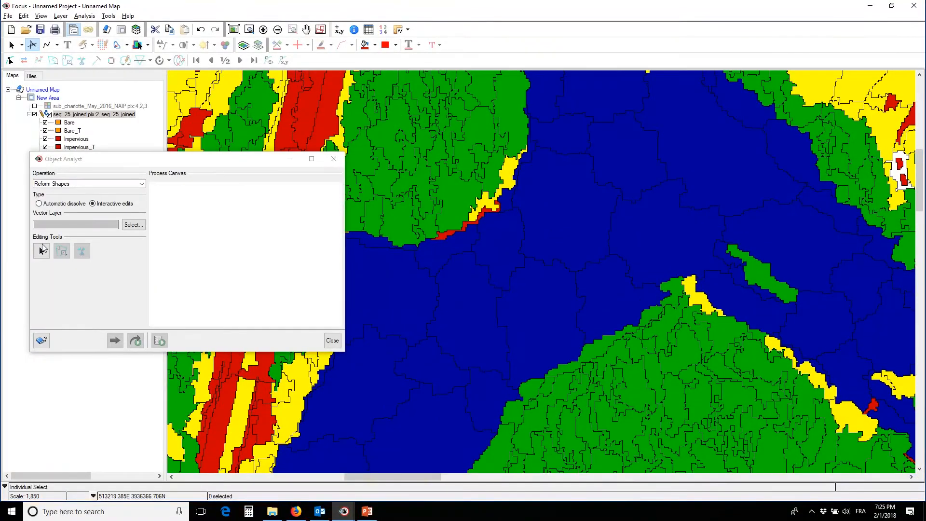
Step: Set the seg_25_joined layer of seg_25_joined.pix as the vector layer for the interactive edits
left_click(133, 224)
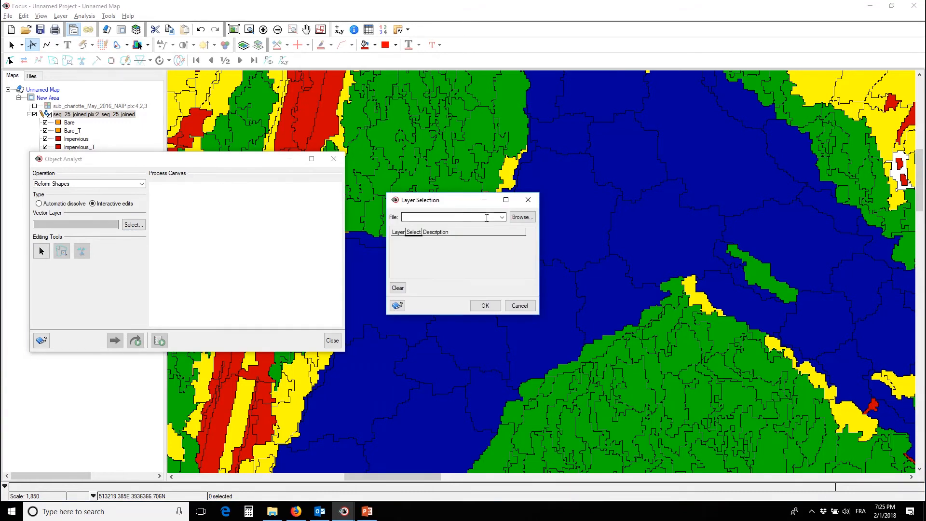
left_click(501, 217)
key("Return")
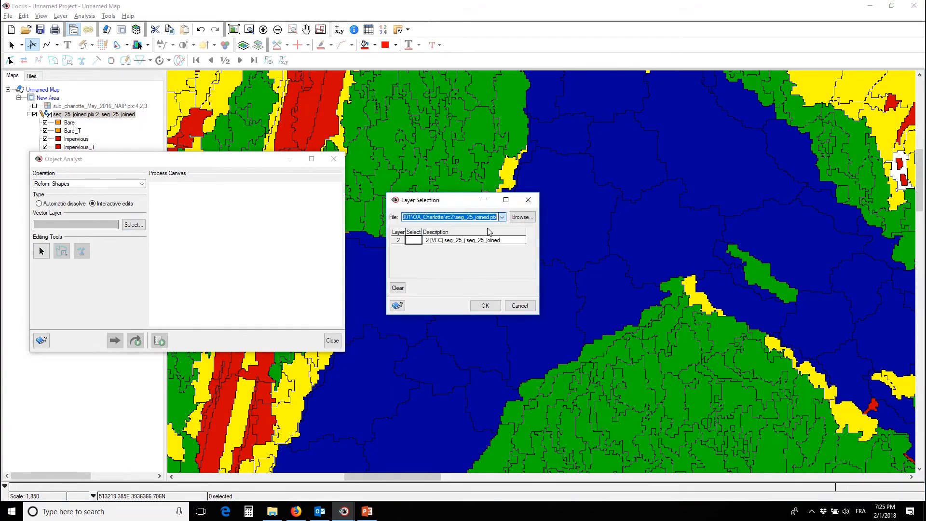
left_click(414, 240)
left_click(484, 305)
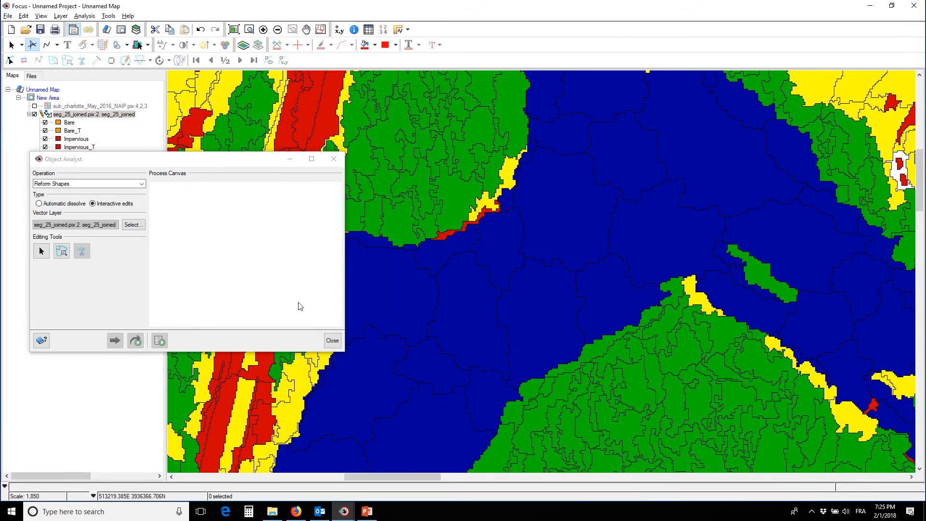
Step: Select a water segment in the middle of the lake bend and merge the adjacent water segments into it up to the wooded shore
left_click(41, 251)
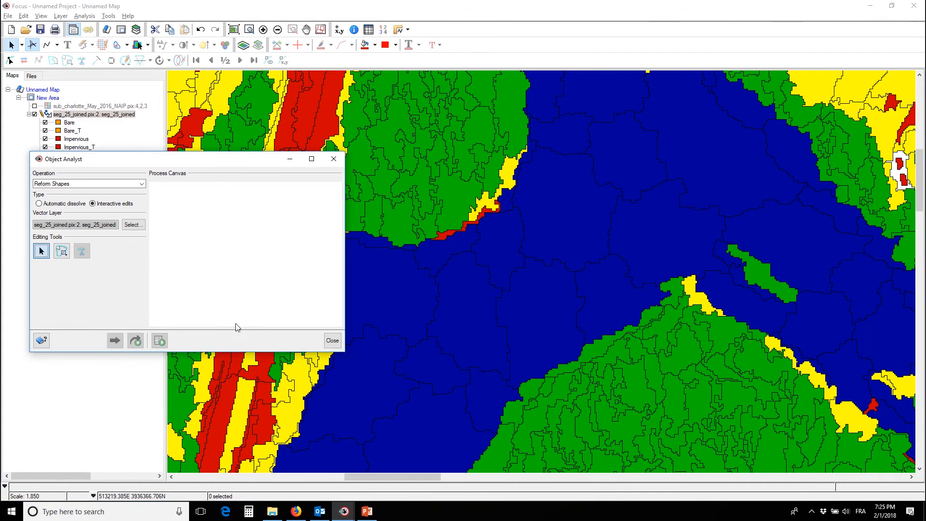
left_click(458, 326)
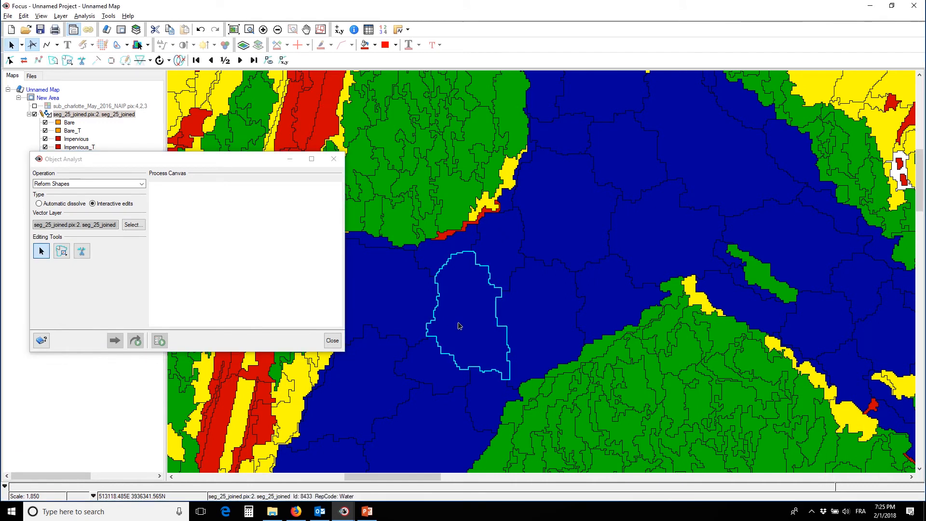
left_click(63, 254)
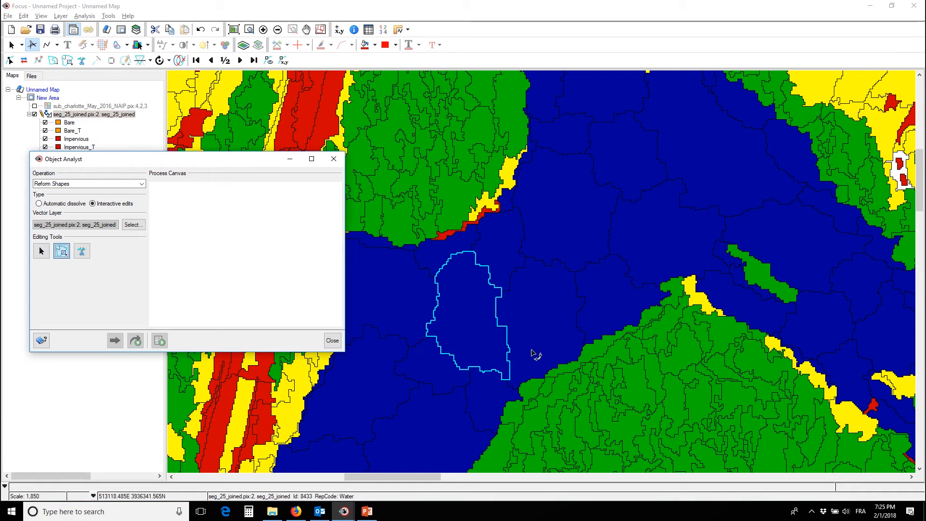
left_click(532, 351)
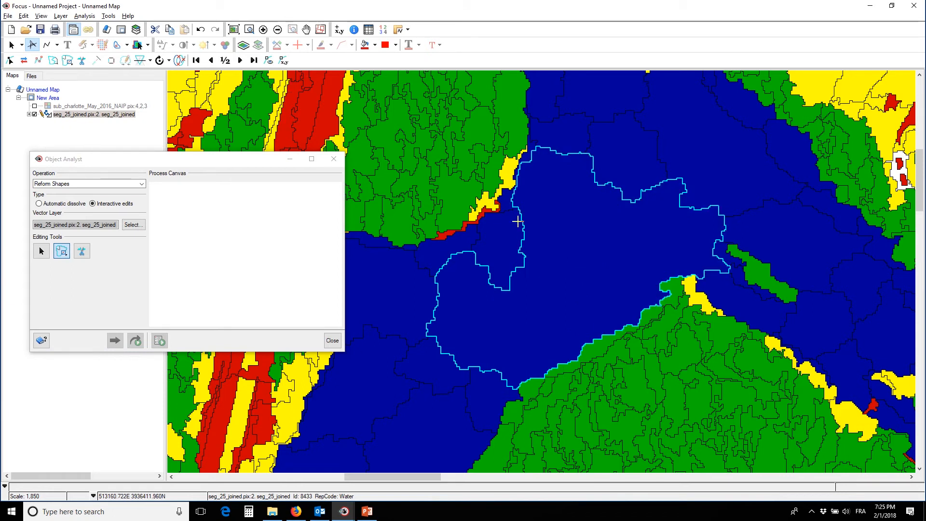
left_click(501, 229)
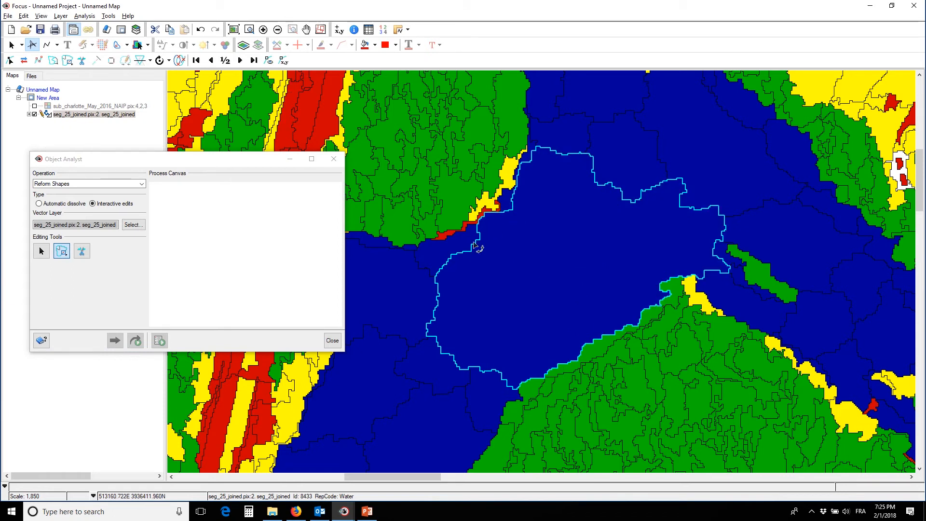
left_click(465, 247)
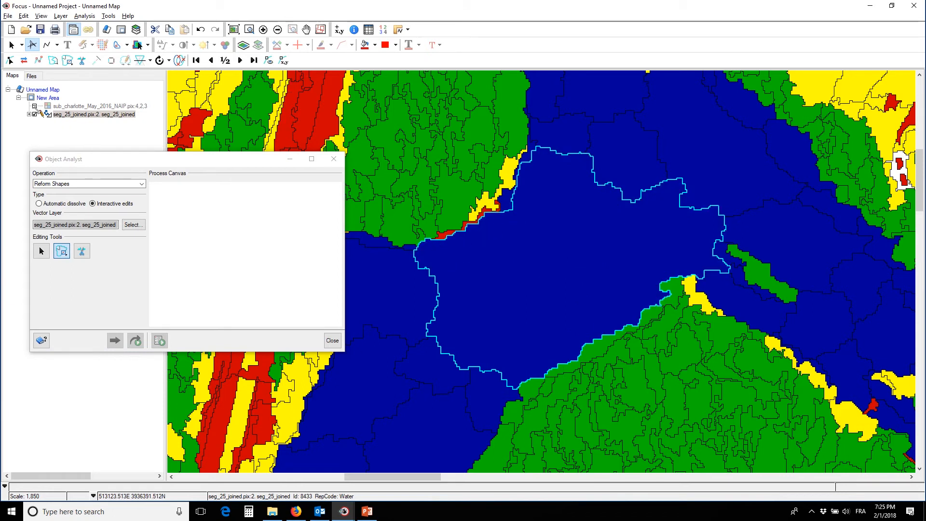
Step: Check the impervious sliver along the wooded shore against the NAIP image and merge it into the enlarged water polygon
left_click(33, 106)
left_click(34, 106)
left_click(34, 106)
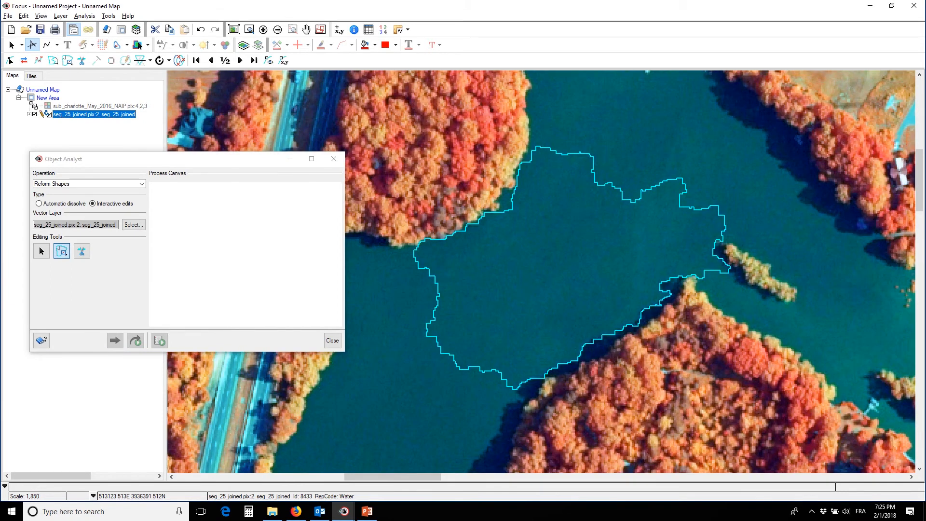
left_click(474, 216)
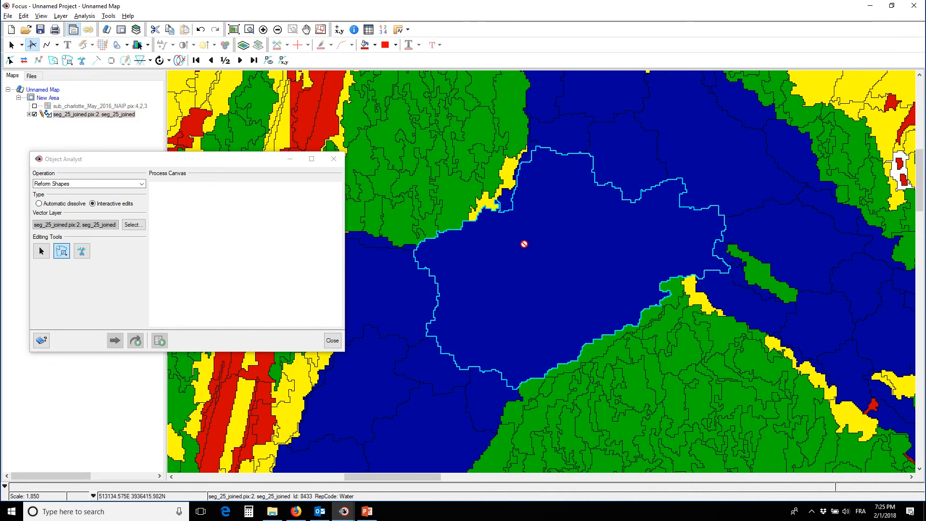
Step: Compare the northern part of the lake with the NAIP image and merge the water segments at its northern shore into the water polygon
left_click_drag(624, 241, 558, 300)
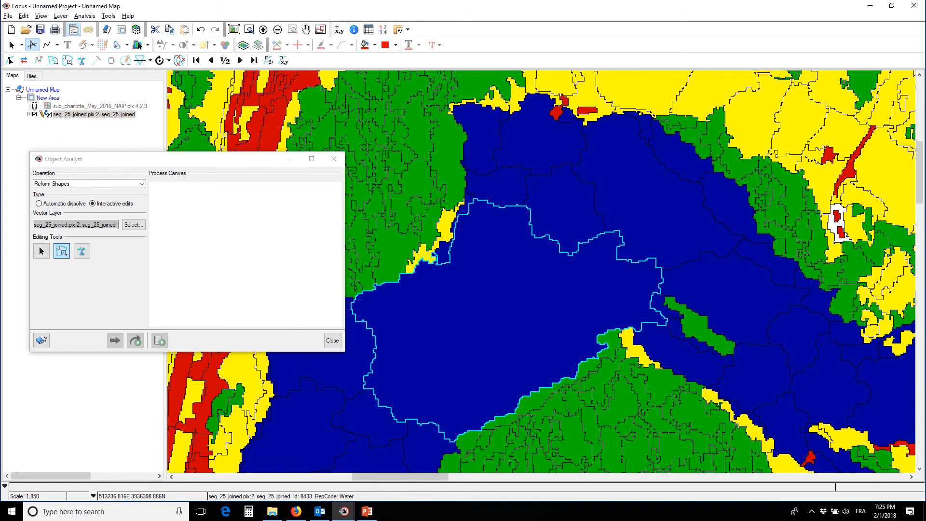
left_click(34, 106)
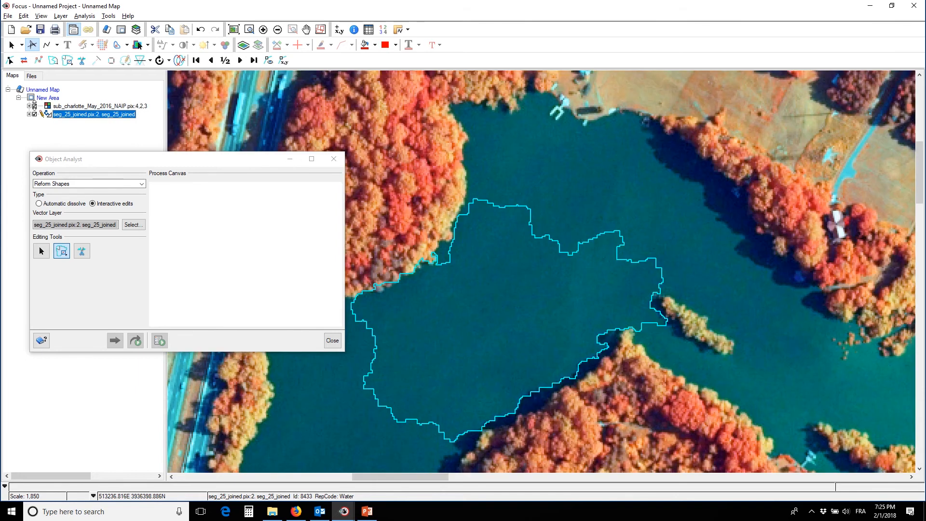
left_click(34, 105)
left_click(34, 105)
left_click(34, 105)
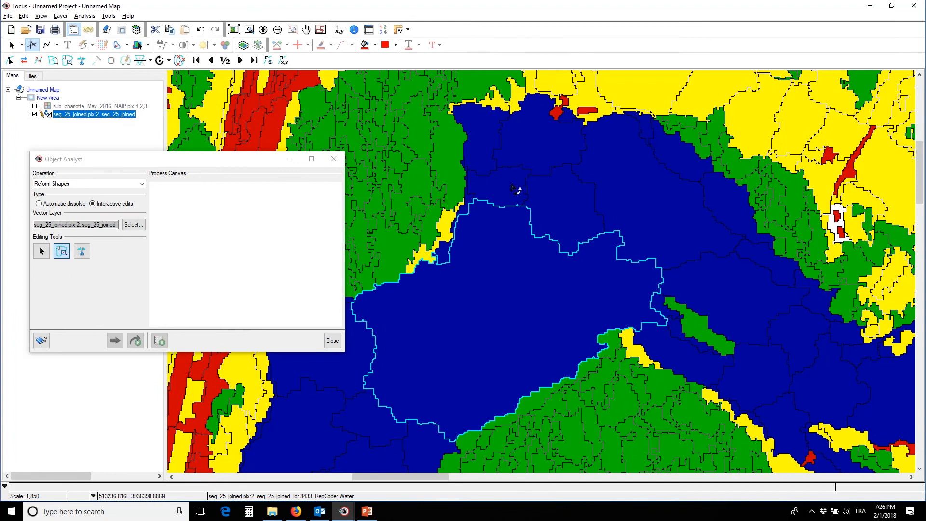
left_click(497, 151)
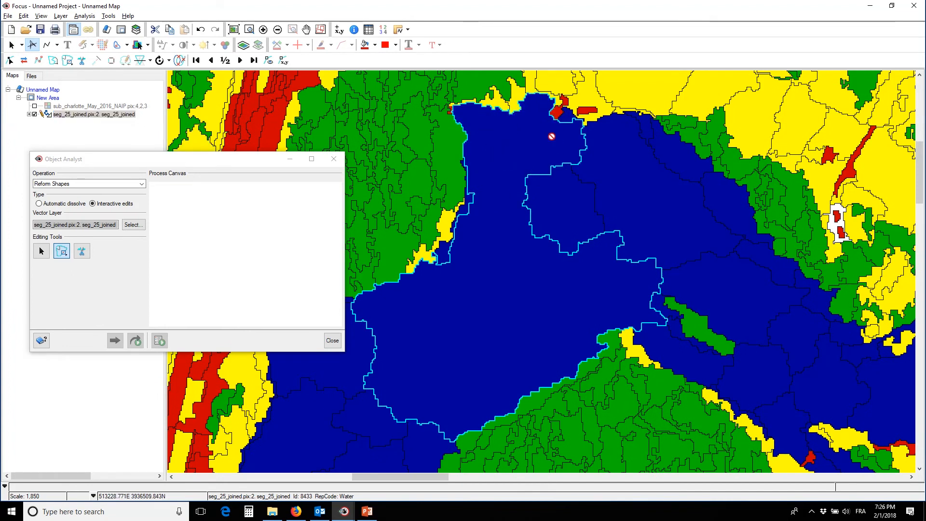
left_click_drag(552, 131, 541, 180)
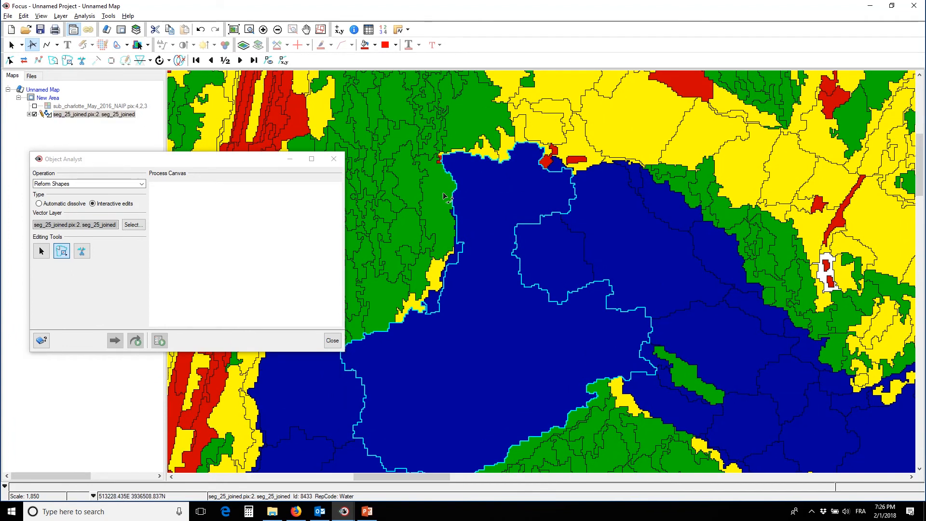
left_click(34, 105)
left_click(34, 106)
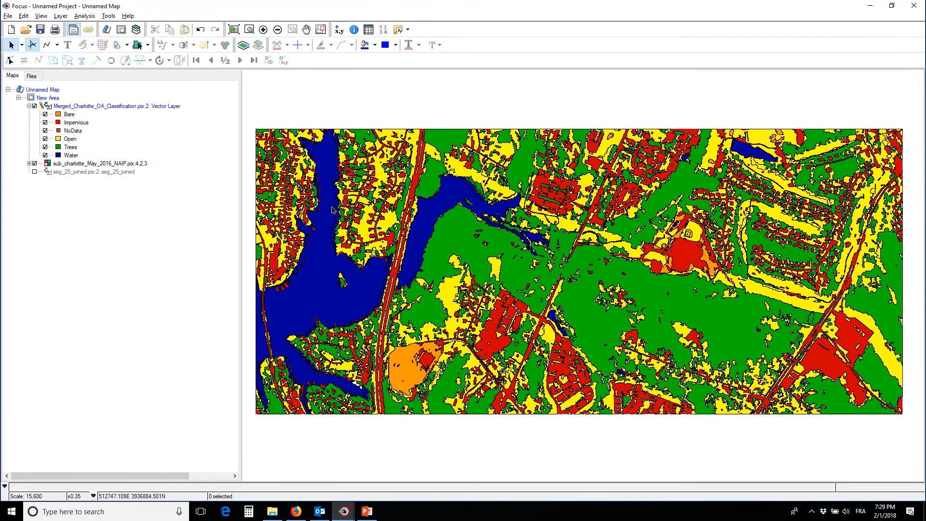
Step: Select the large water polygon of Merged_Charlotte_OA_Classification.pix beside the western housing area and compare its shoreline with the NAIP image
left_click(249, 30)
left_click_drag(307, 181, 353, 258)
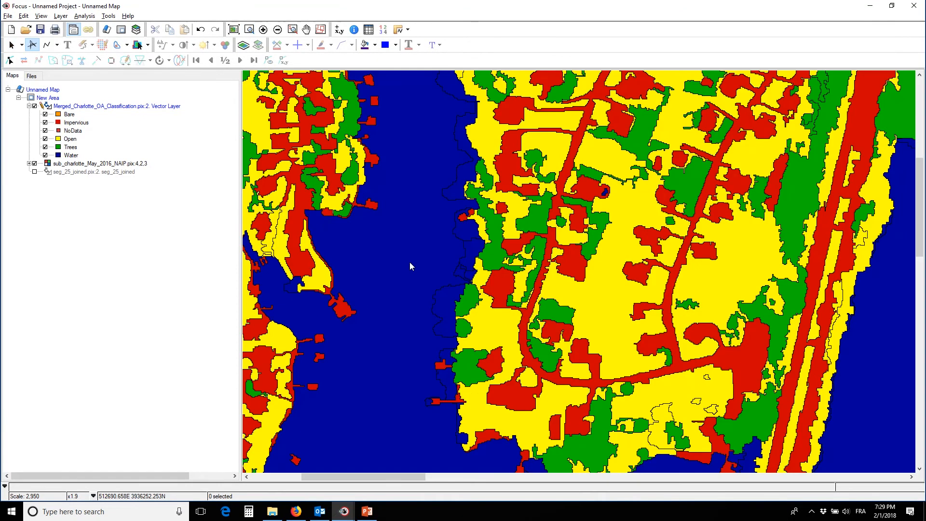
left_click(10, 61)
left_click(428, 204)
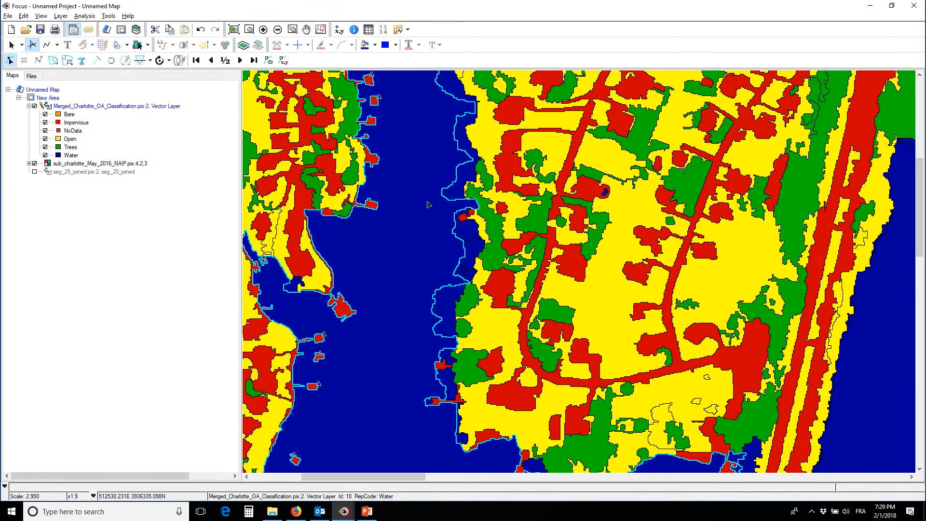
left_click(33, 105)
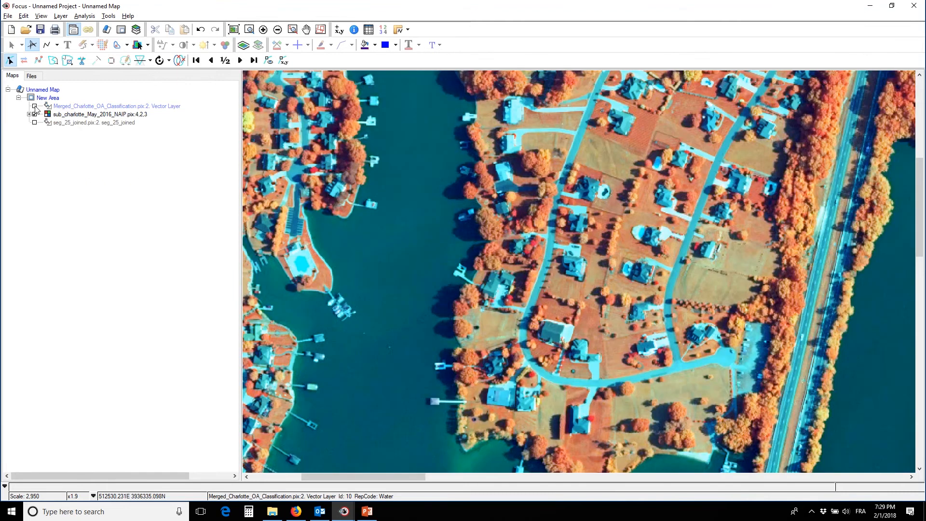
left_click(35, 106)
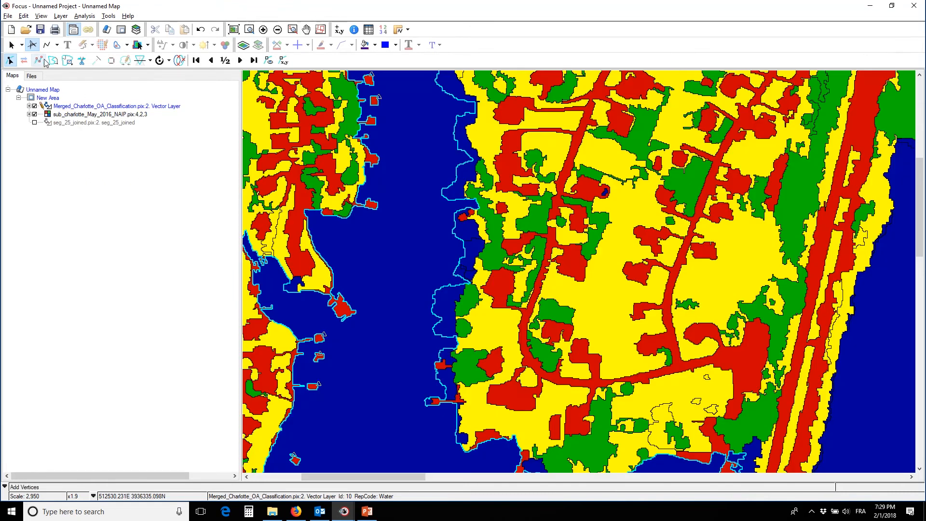
Step: Reshape the water polygon's eastern shoreline with a straight segment that cuts off the bulge just north of the small dock
left_click(53, 61)
left_click(466, 168)
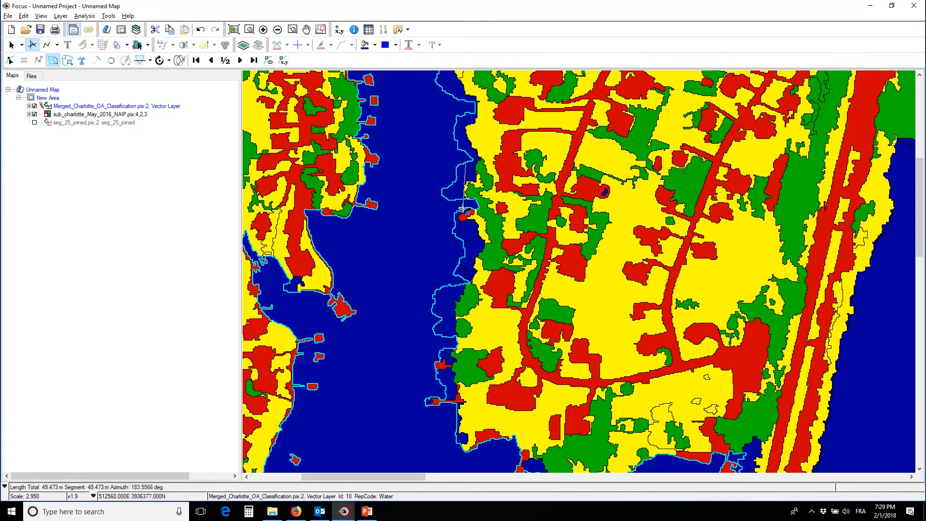
double_click(456, 203)
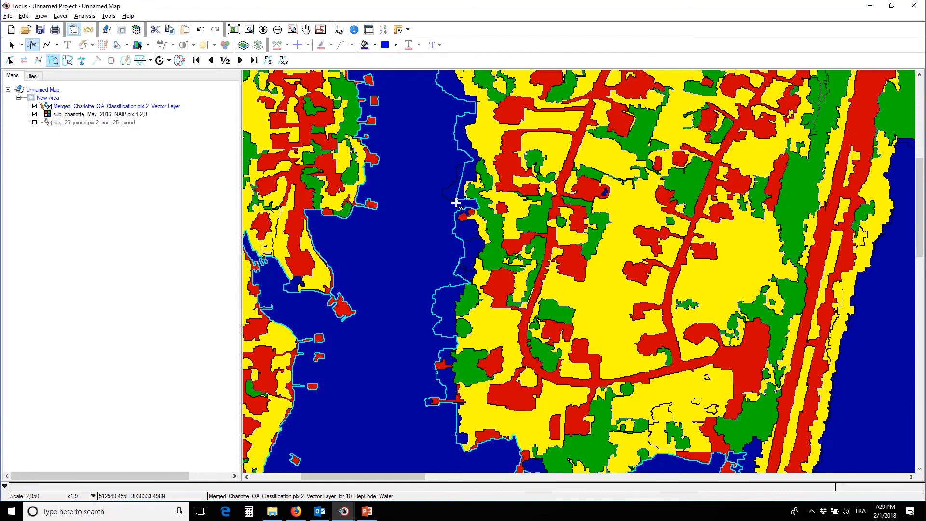
Step: Compare the reshaped shoreline with the NAIP image by hiding and showing the merged classification, and end the reshape mode
left_click(34, 106)
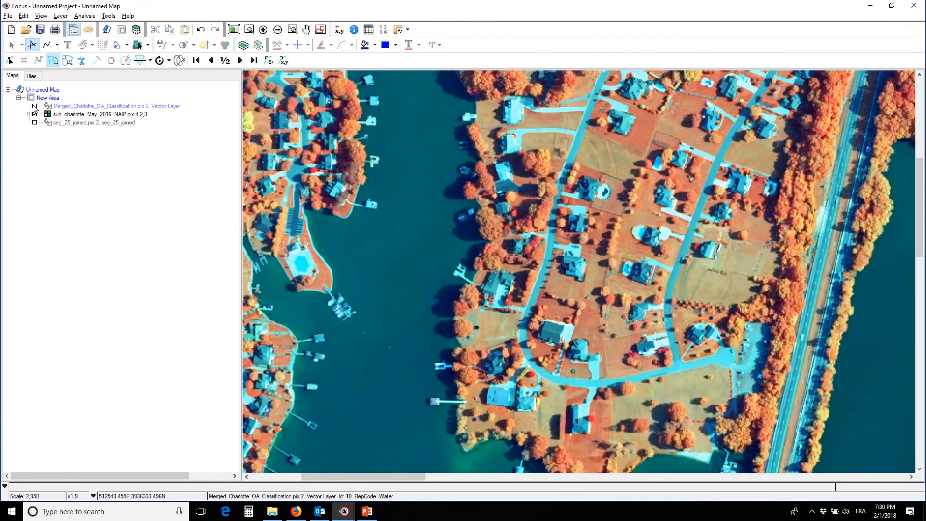
left_click(35, 106)
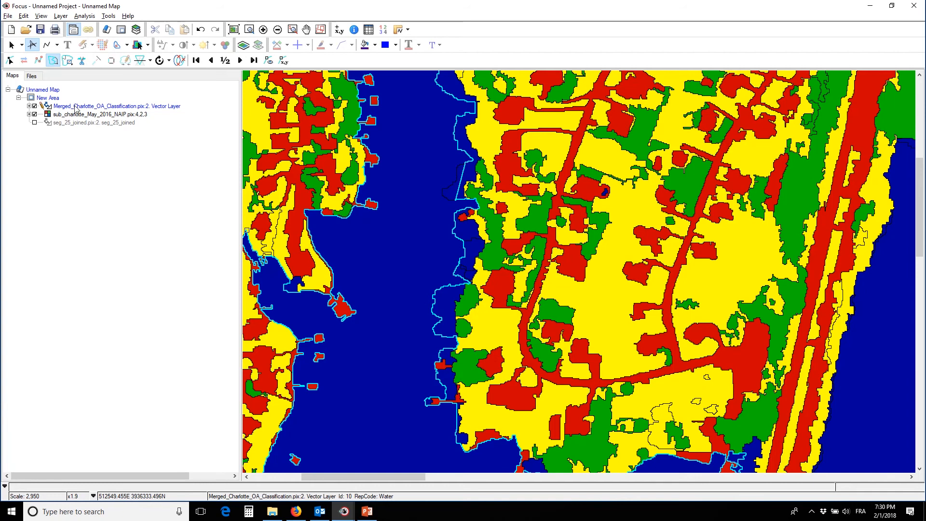
left_click(48, 106)
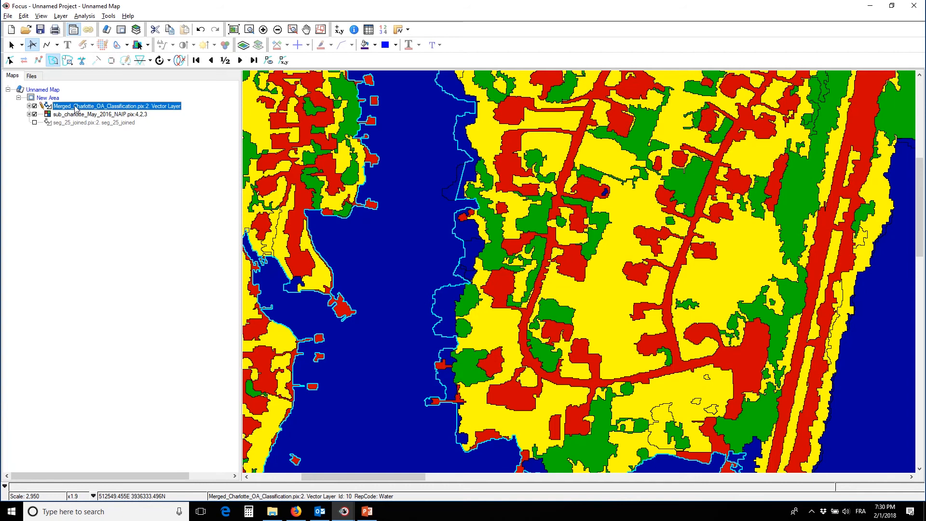
left_click(35, 107)
left_click(34, 106)
left_click(34, 106)
left_click(34, 107)
left_click(35, 106)
left_click(34, 106)
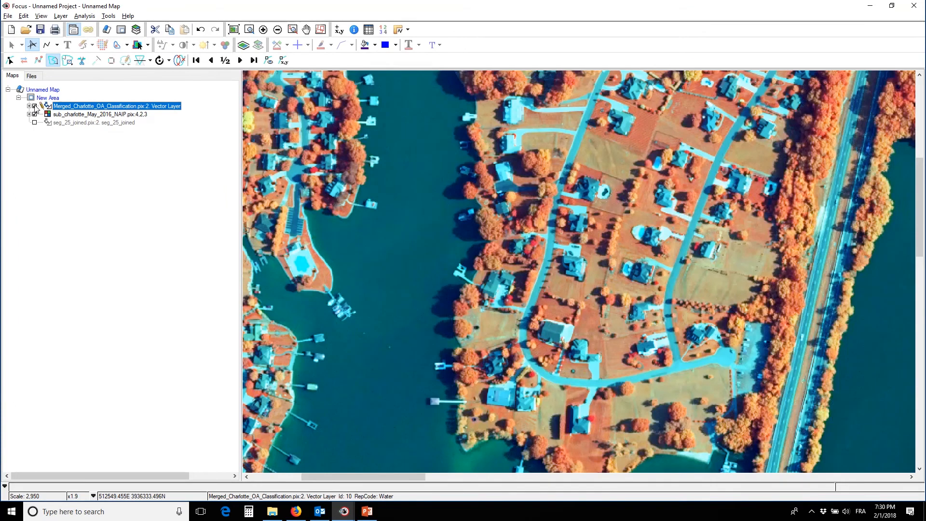
scroll(420, 239, "down", 3)
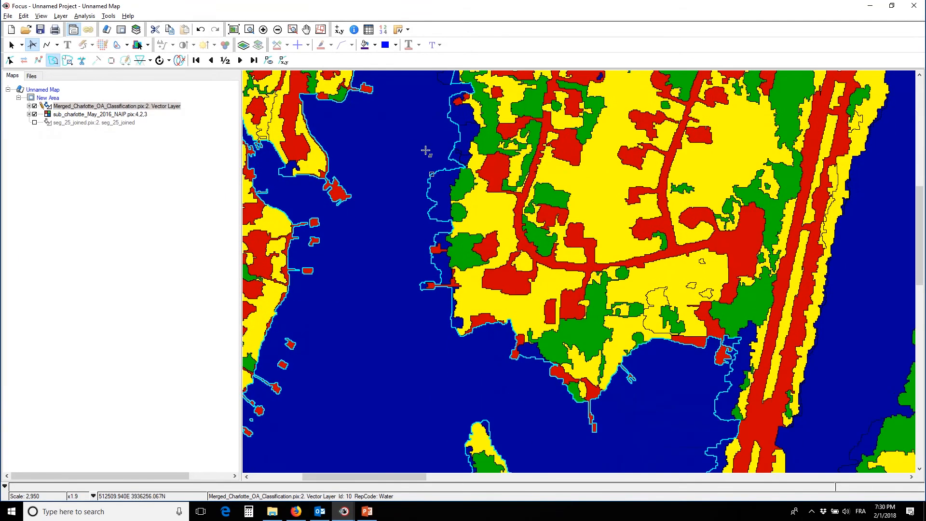
left_click(53, 61)
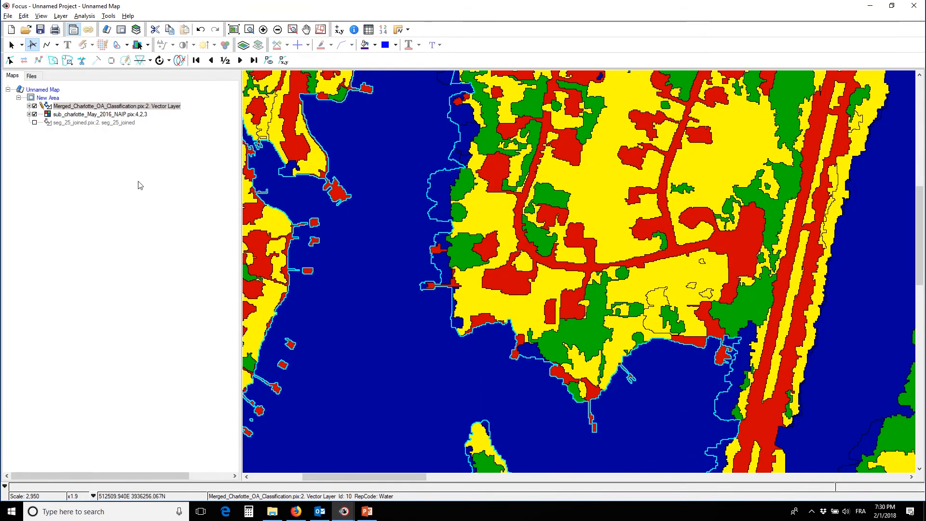
Step: Select the Trees polygon at the southern tip of the housing peninsula and compare it with the NAIP image by toggling the merged classification
left_click(12, 45)
left_click(179, 335)
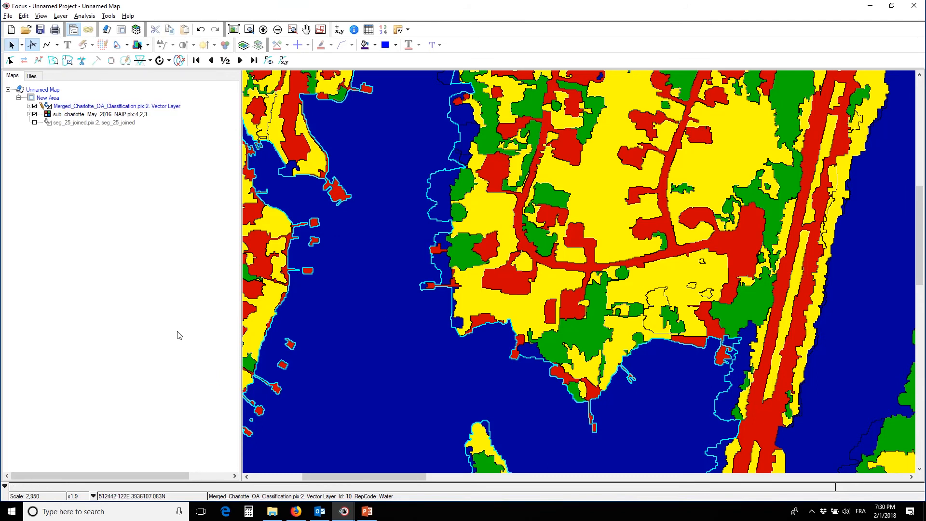
left_click(581, 254)
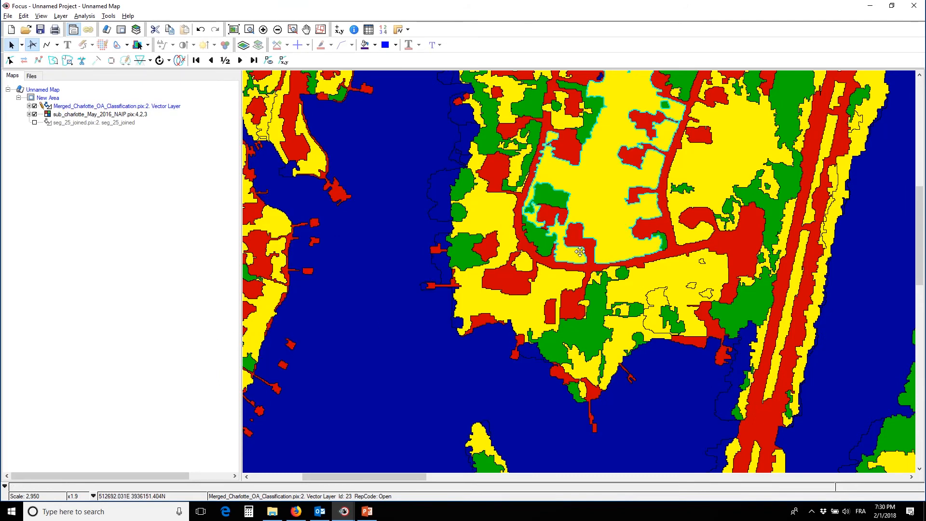
left_click(577, 333)
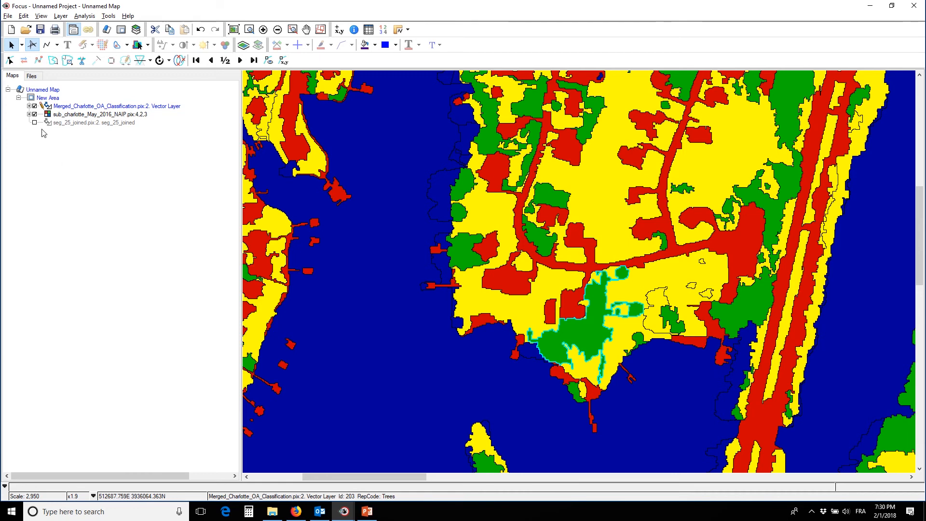
left_click(34, 106)
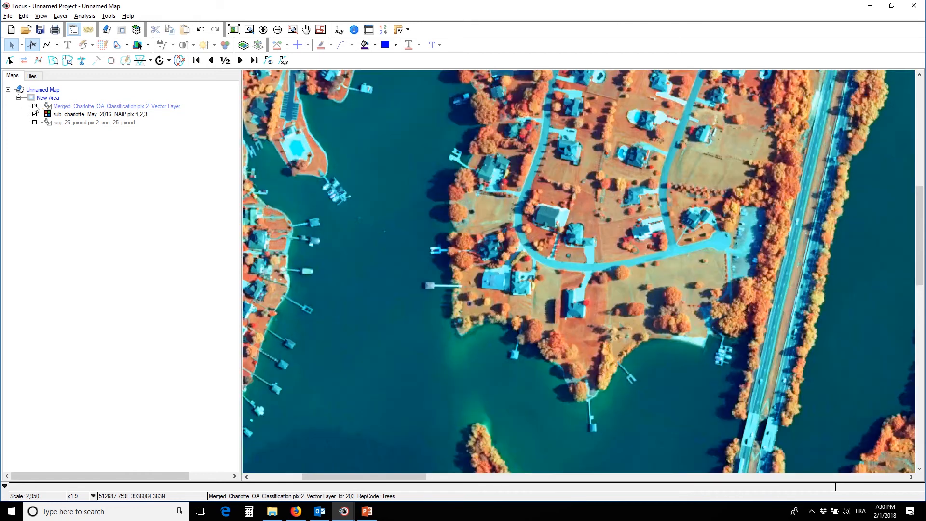
left_click(34, 106)
left_click(34, 106)
left_click(34, 107)
left_click(34, 106)
left_click(34, 106)
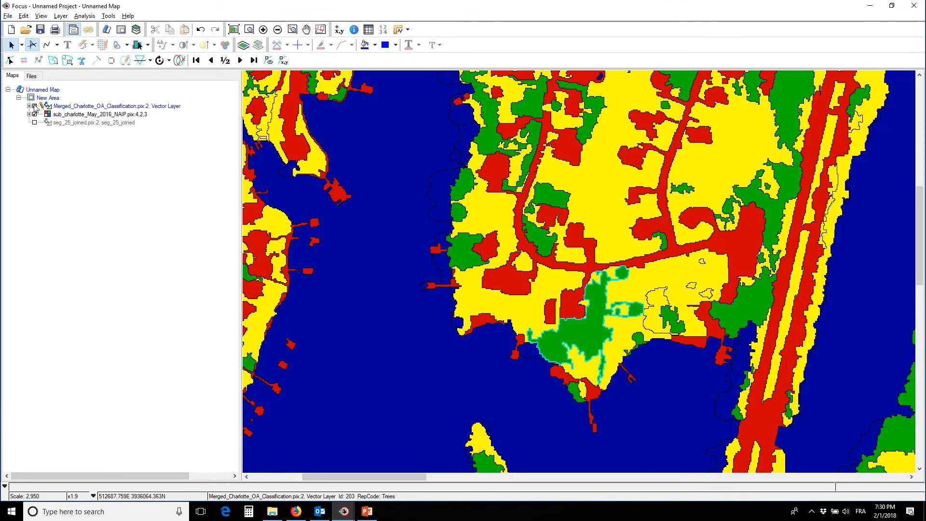
Step: Reclassify the selected Trees polygon as Open in the Re_Class field of the merged classification's attribute table
left_click(64, 107)
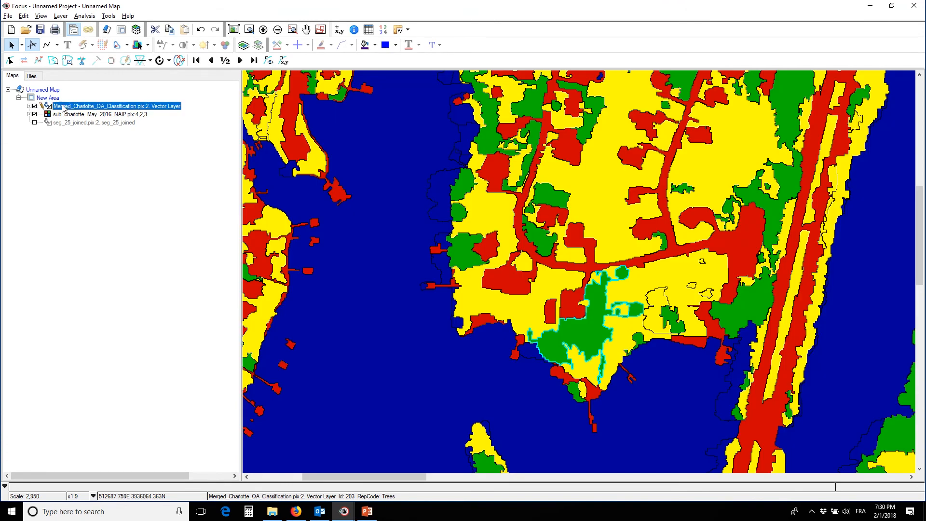
left_click(368, 30)
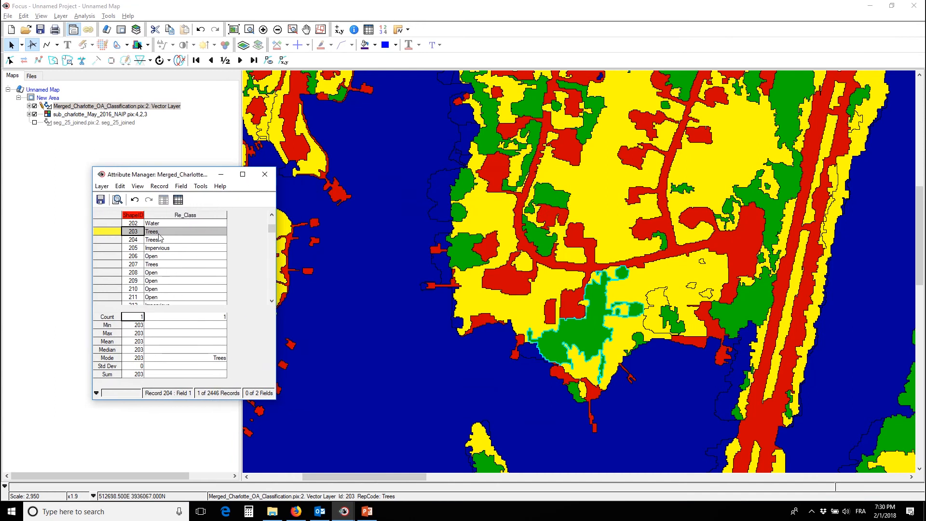
left_click(167, 232)
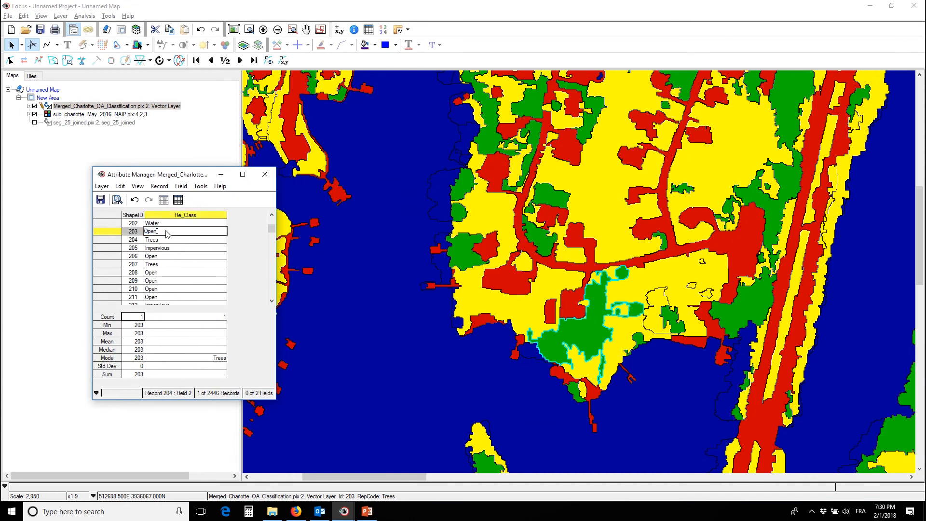
key("Return")
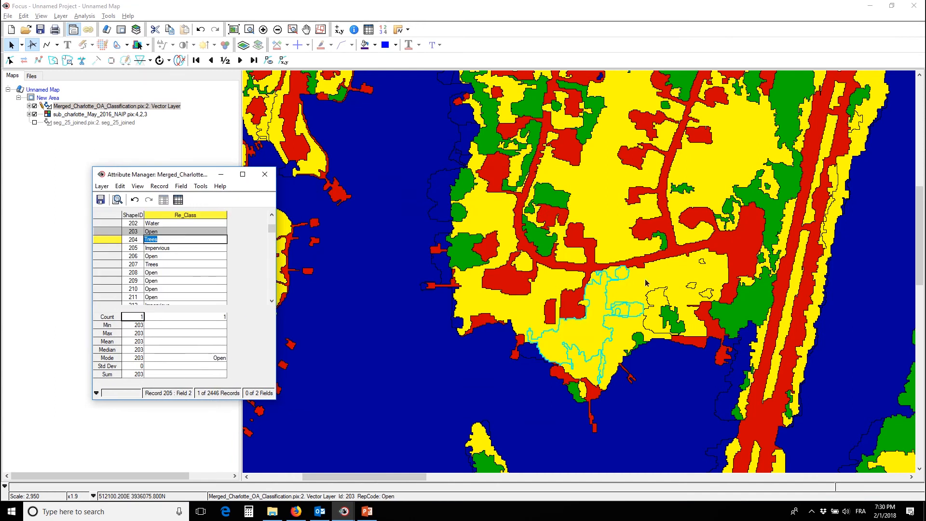
Step: Examine the northern housing area and the wider merged classification for other misclassified polygons, moving the attribute table off the map
left_click_drag(648, 282, 573, 333)
left_click_drag(591, 208, 563, 309)
left_click_drag(569, 254, 562, 306)
left_click_drag(596, 173, 559, 270)
left_click_drag(641, 217, 559, 328)
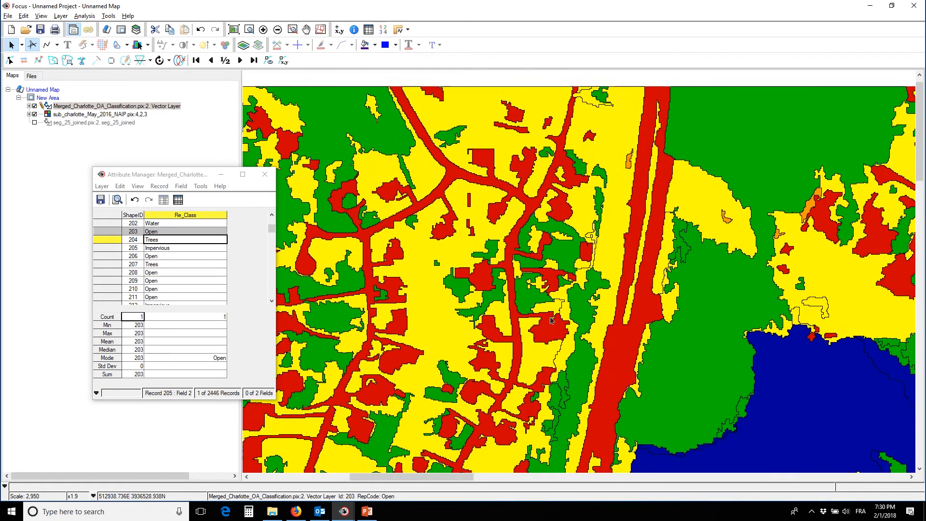
left_click_drag(550, 261, 514, 294)
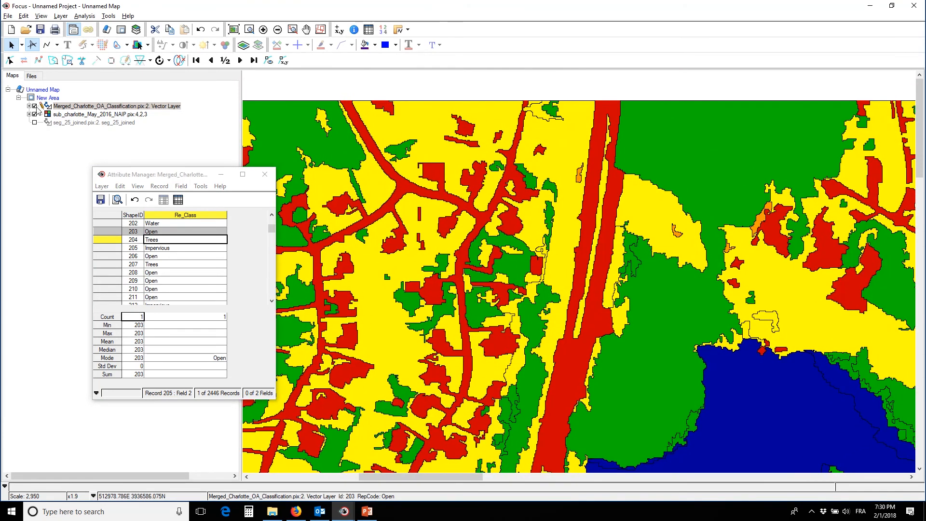
left_click(34, 106)
left_click(35, 106)
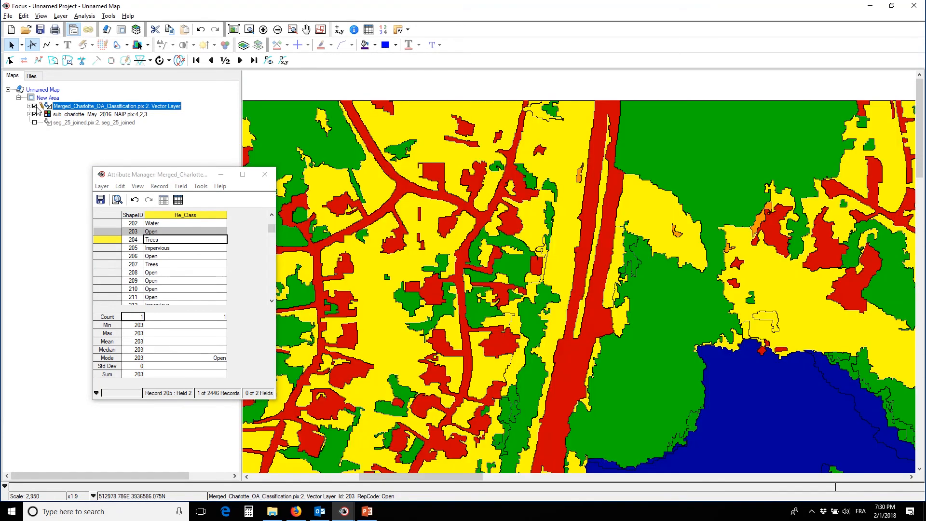
scroll(508, 229, "down", 2)
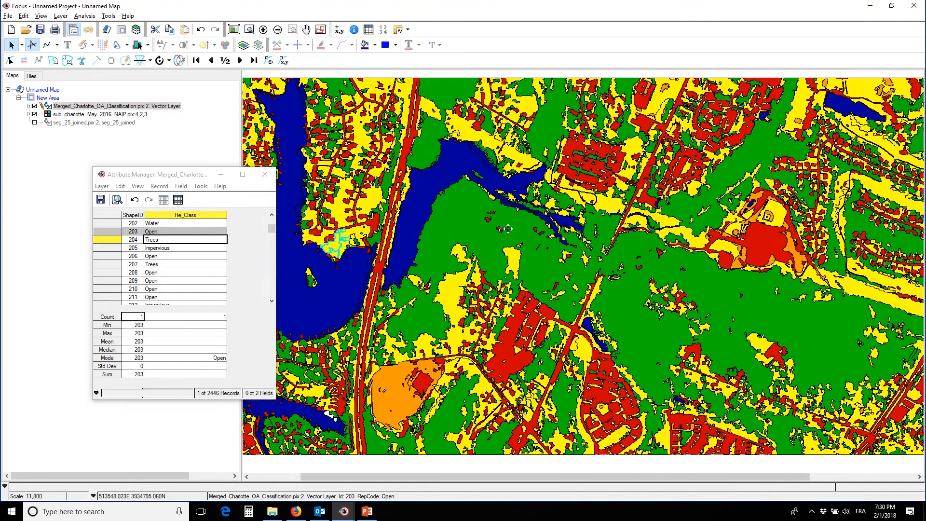
left_click_drag(145, 175, 77, 165)
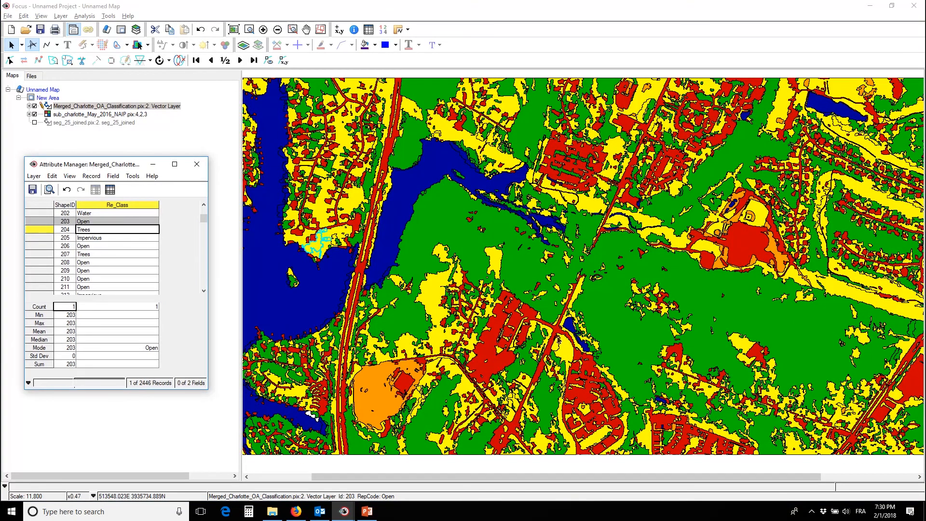
left_click_drag(558, 338, 553, 246)
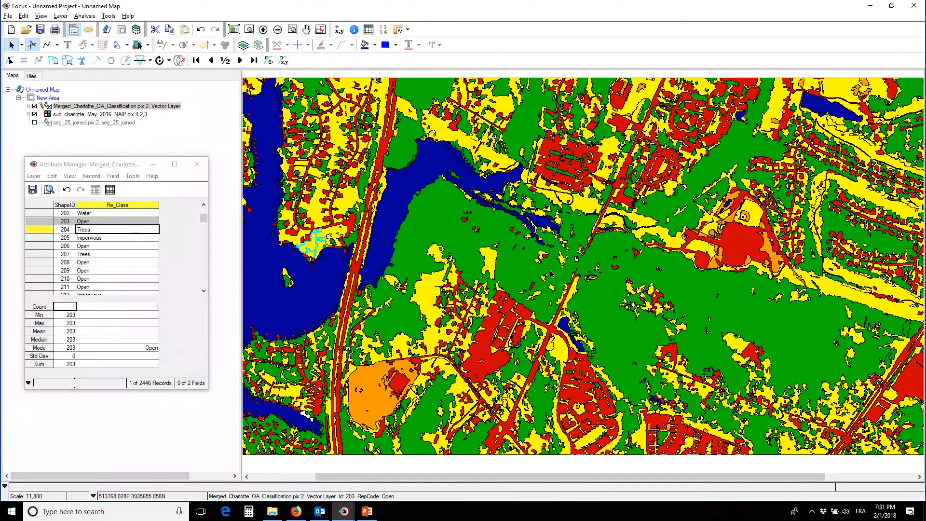